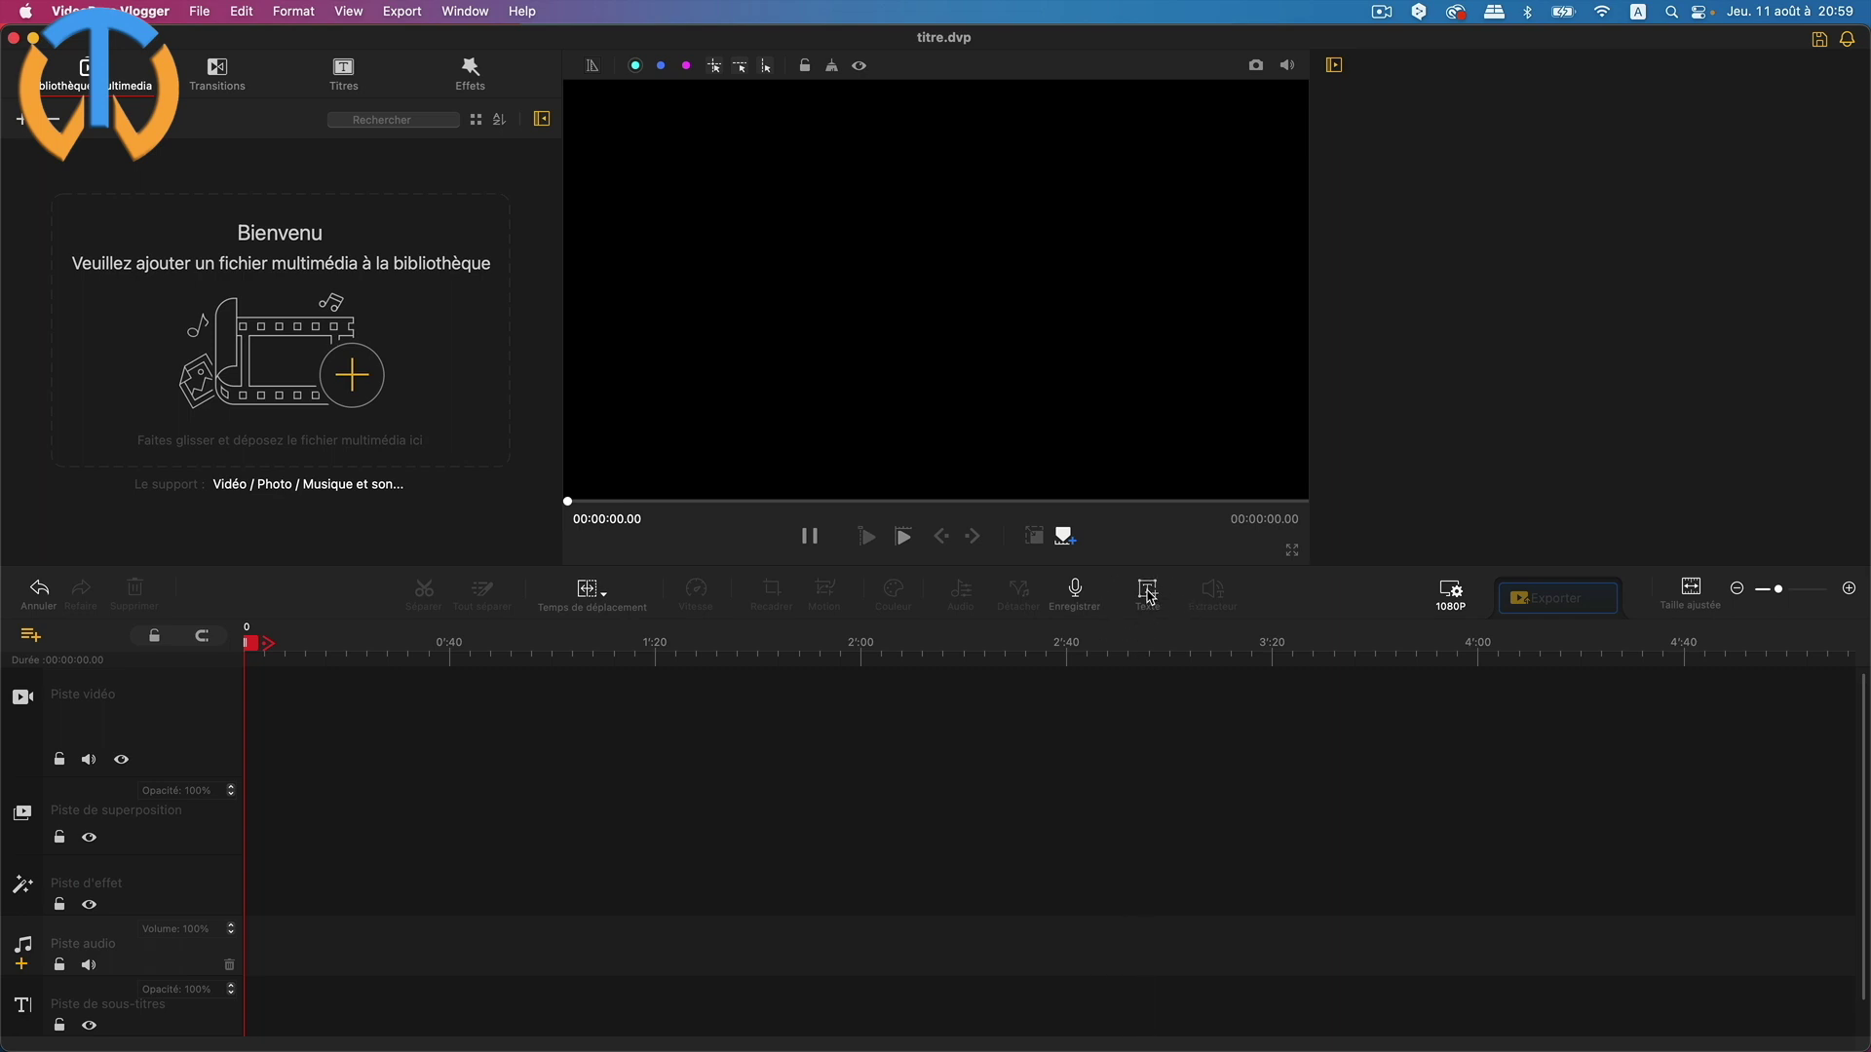
Add a text clip to the subtitle track and extend its duration to about 10 seconds
click(1148, 591)
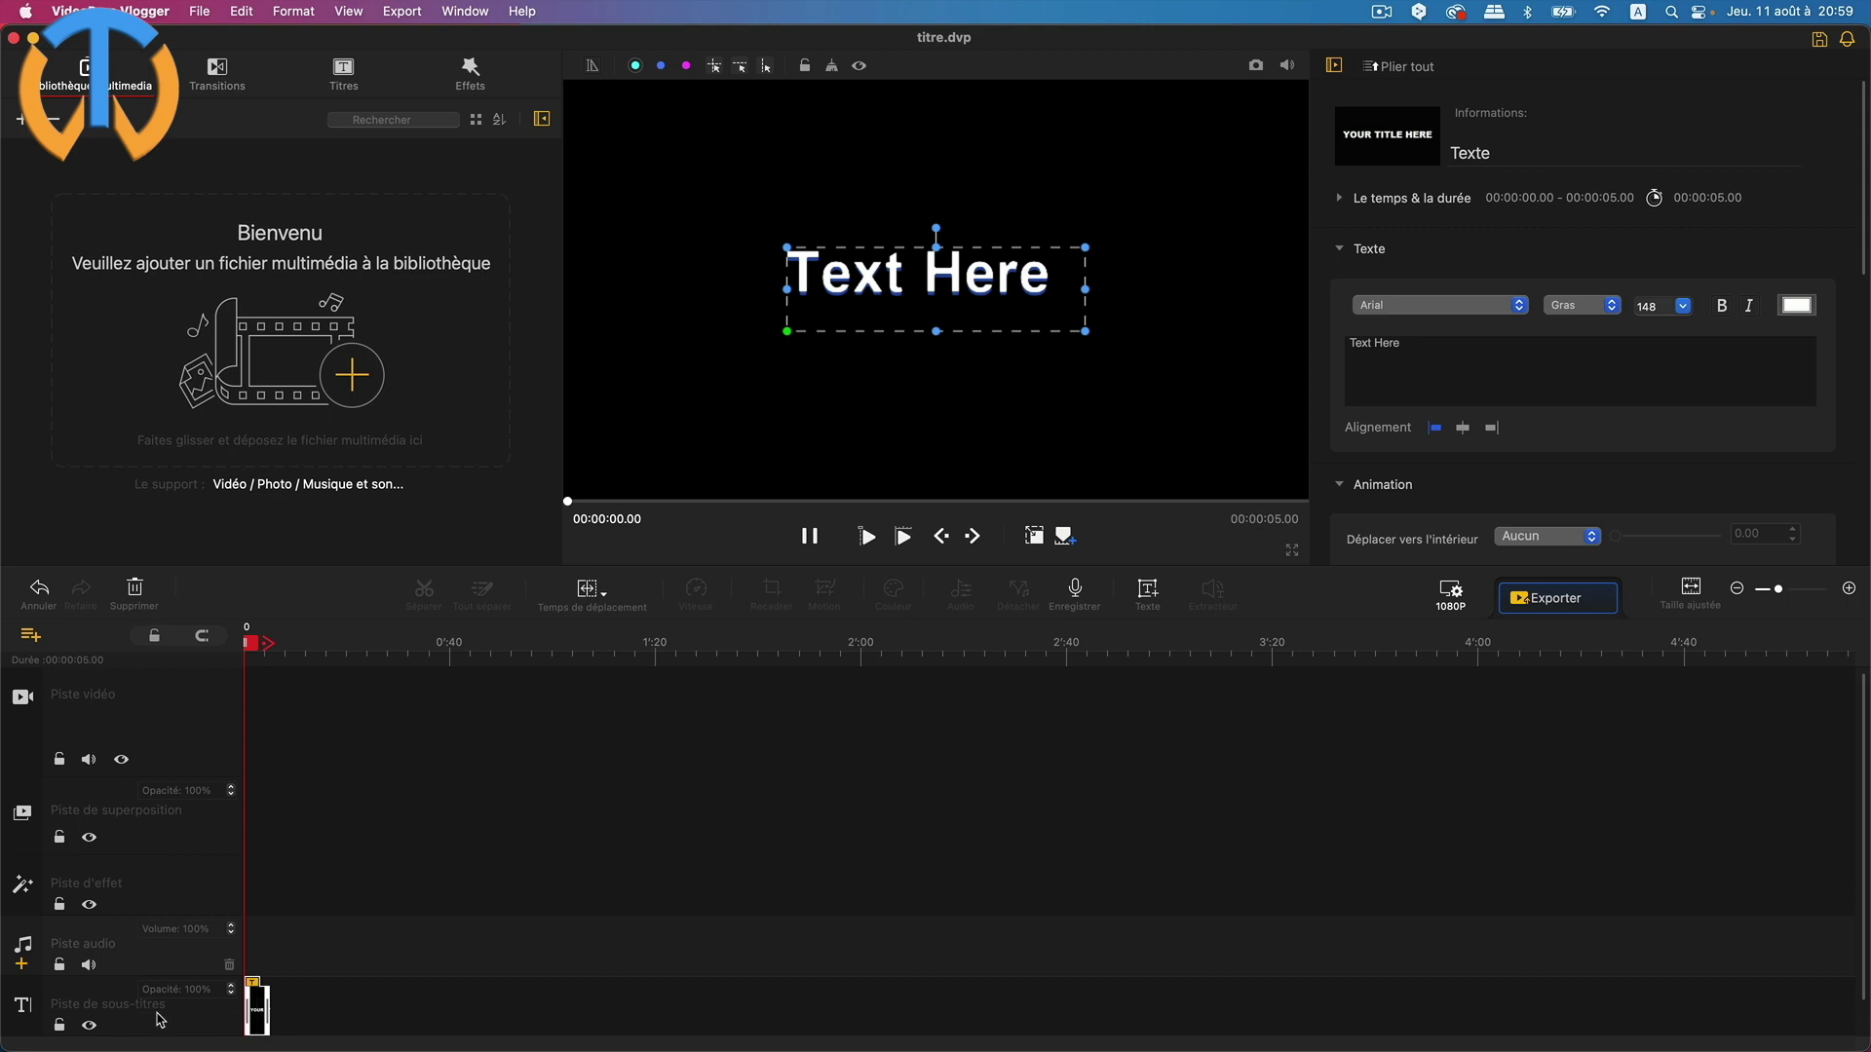
click(272, 1017)
drag(272, 1017, 294, 988)
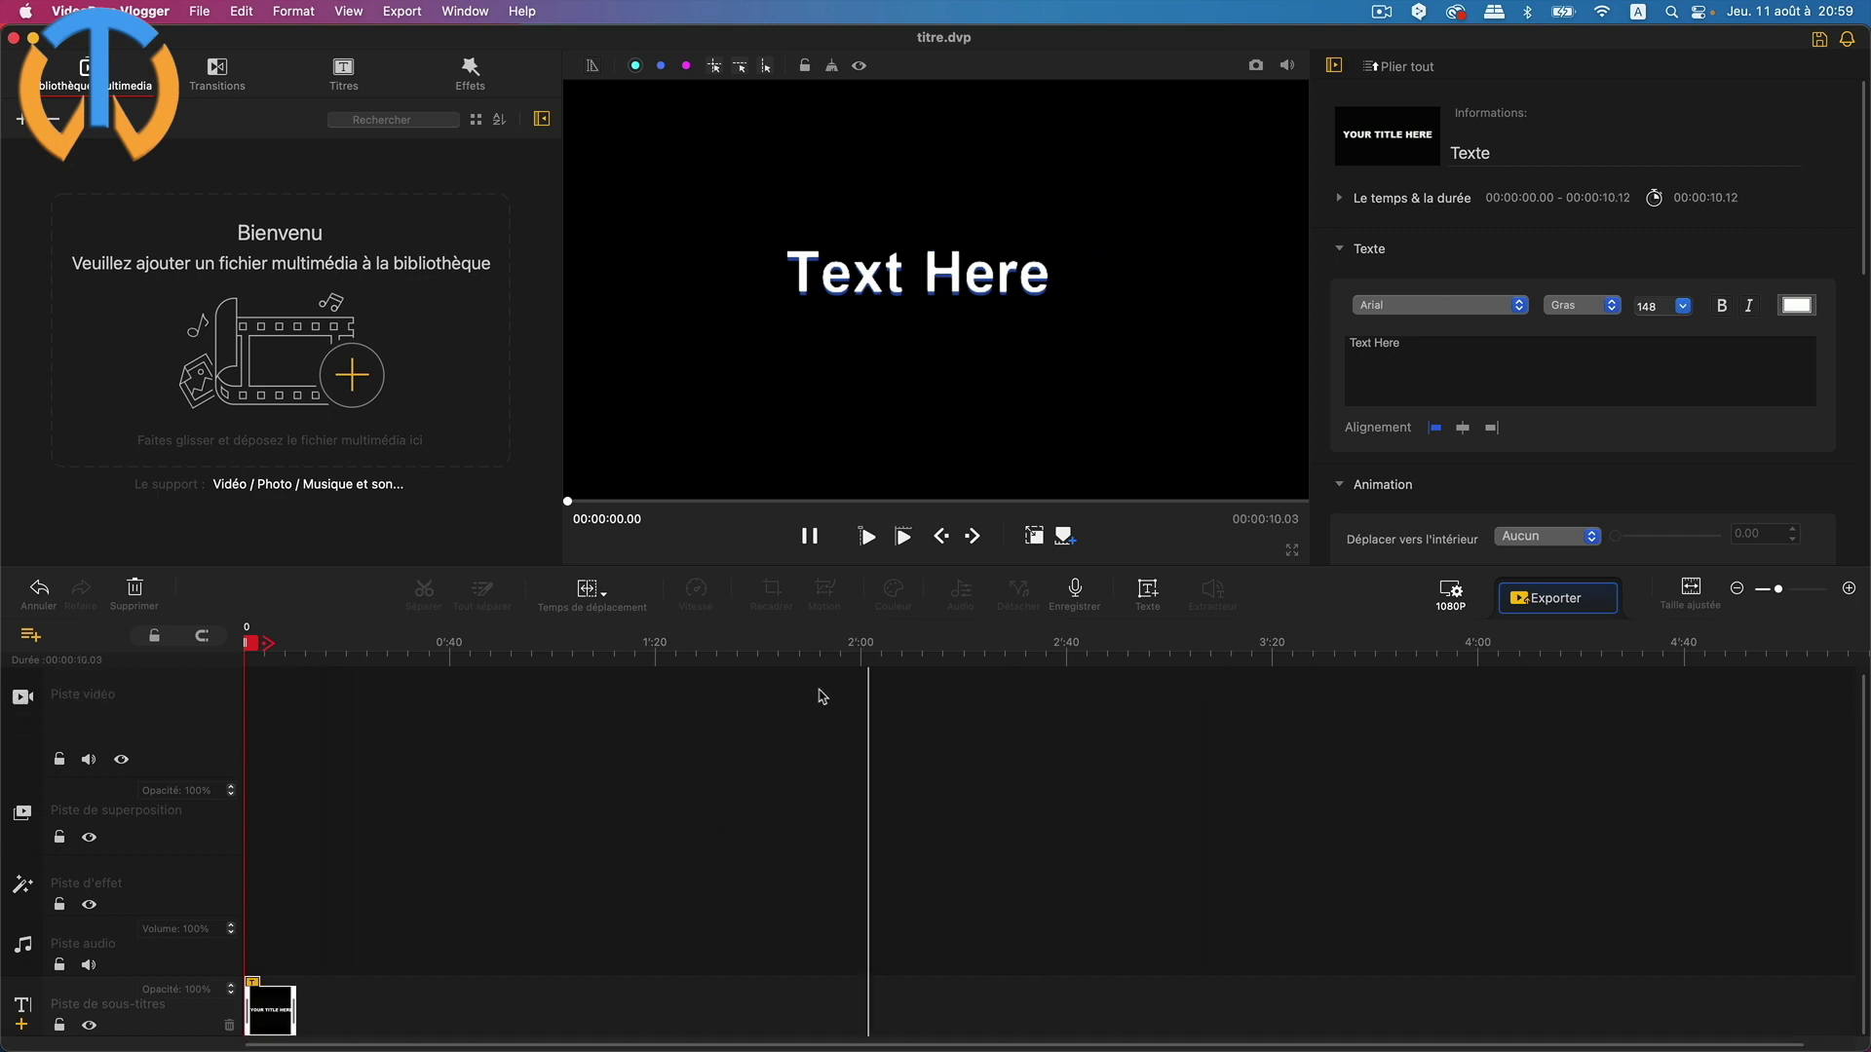
drag(693, 662, 1797, 666)
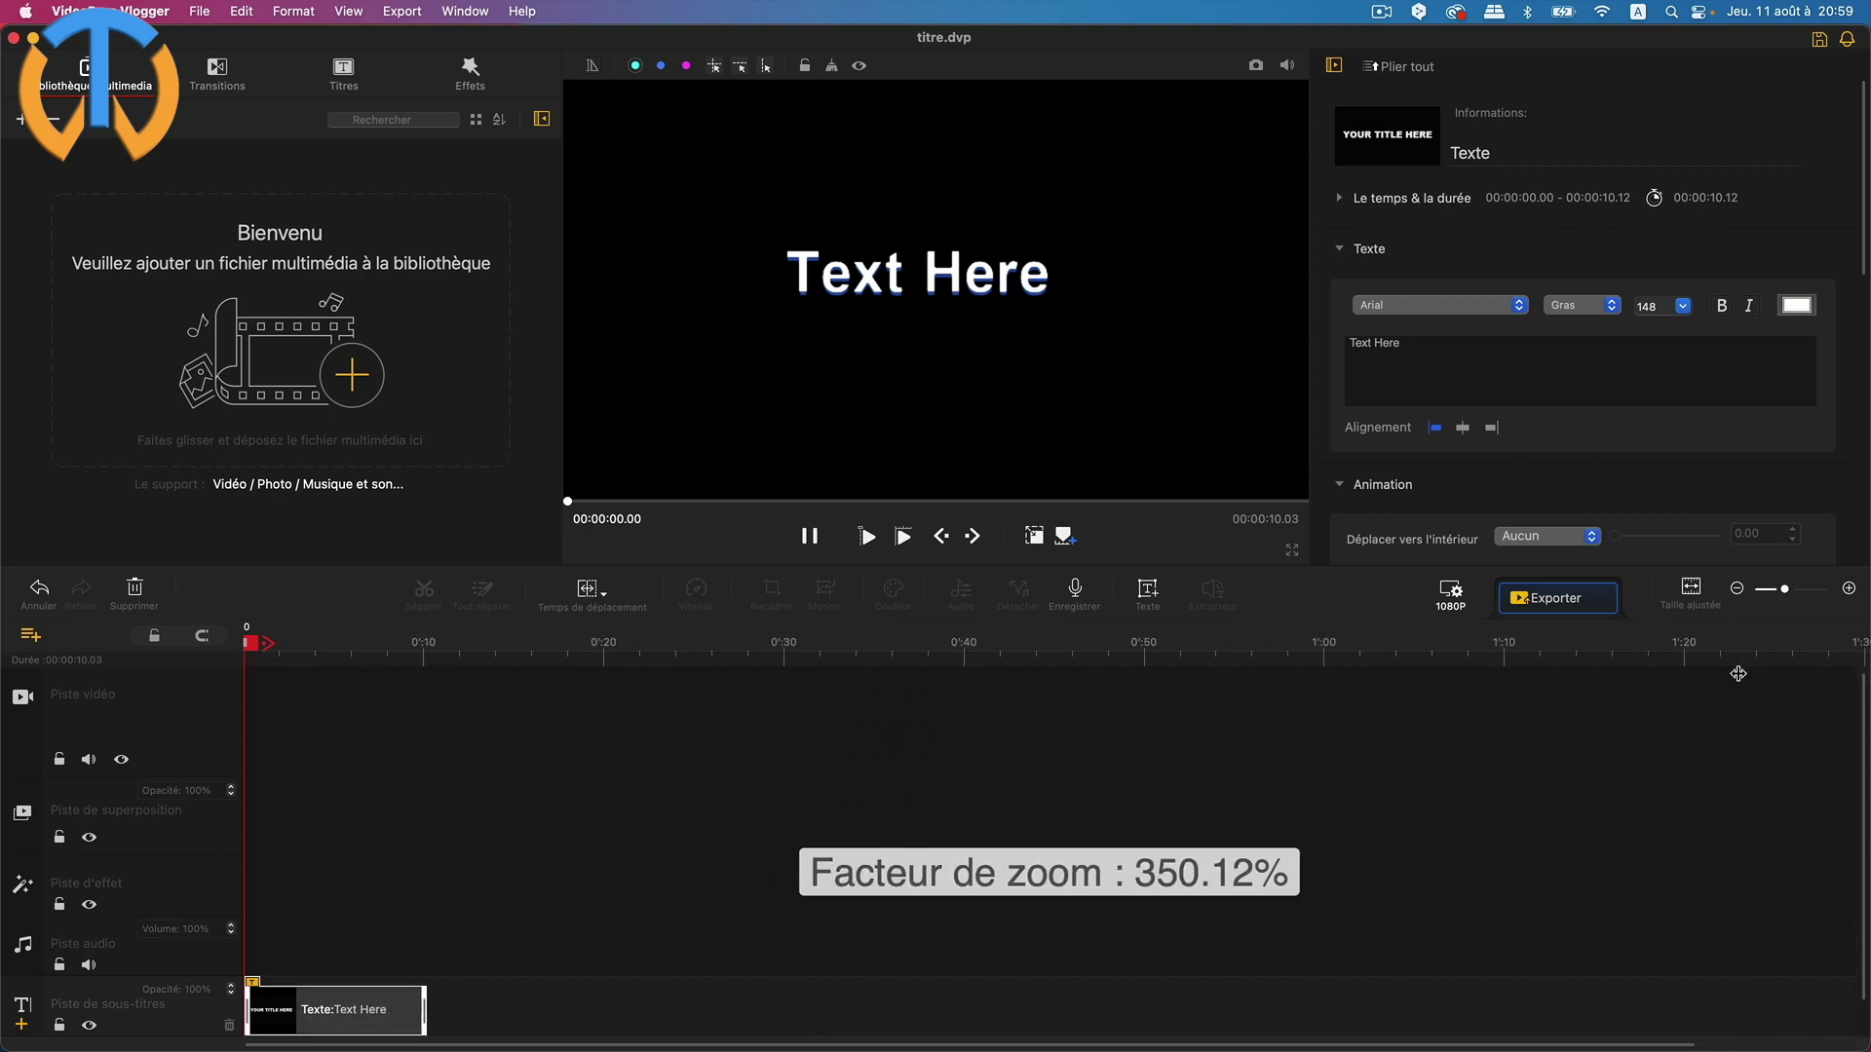
drag(757, 663, 858, 663)
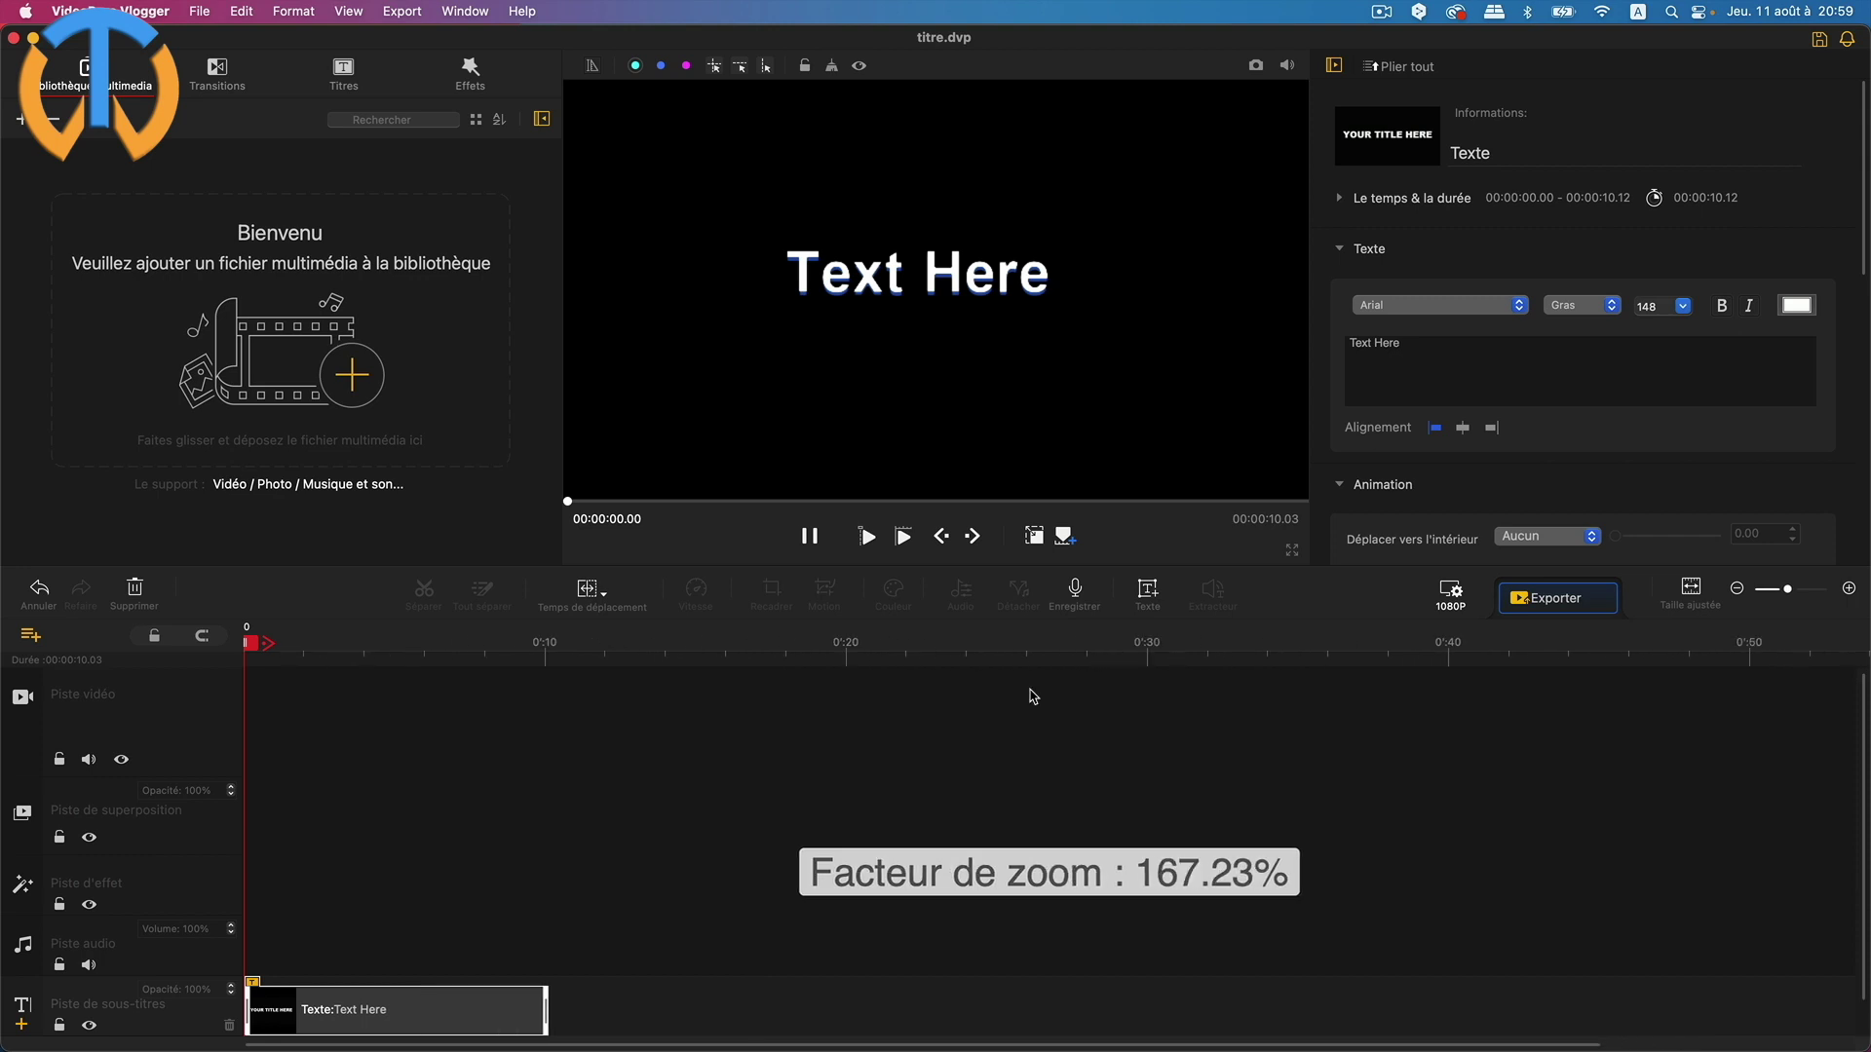
Replace the text clip's placeholder wording with "Top Tuto Web"
click(353, 1018)
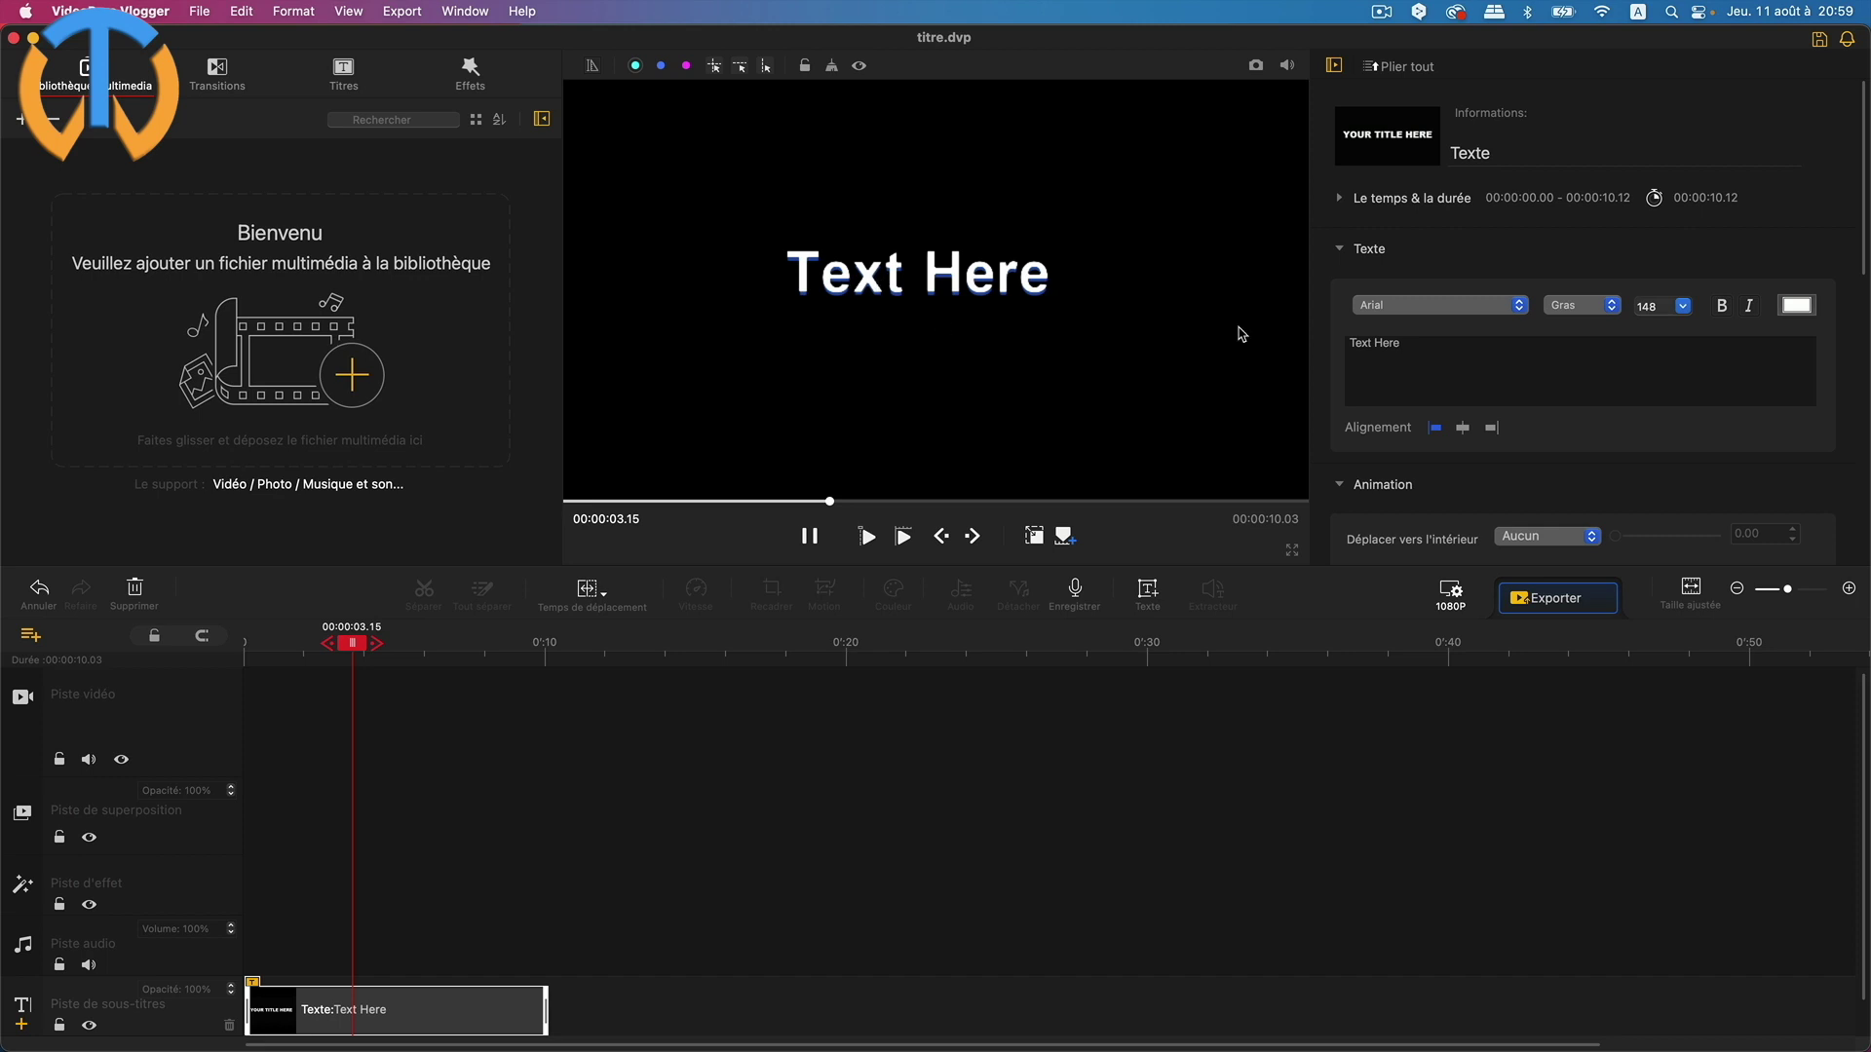
scroll(1523, 289, down, 1)
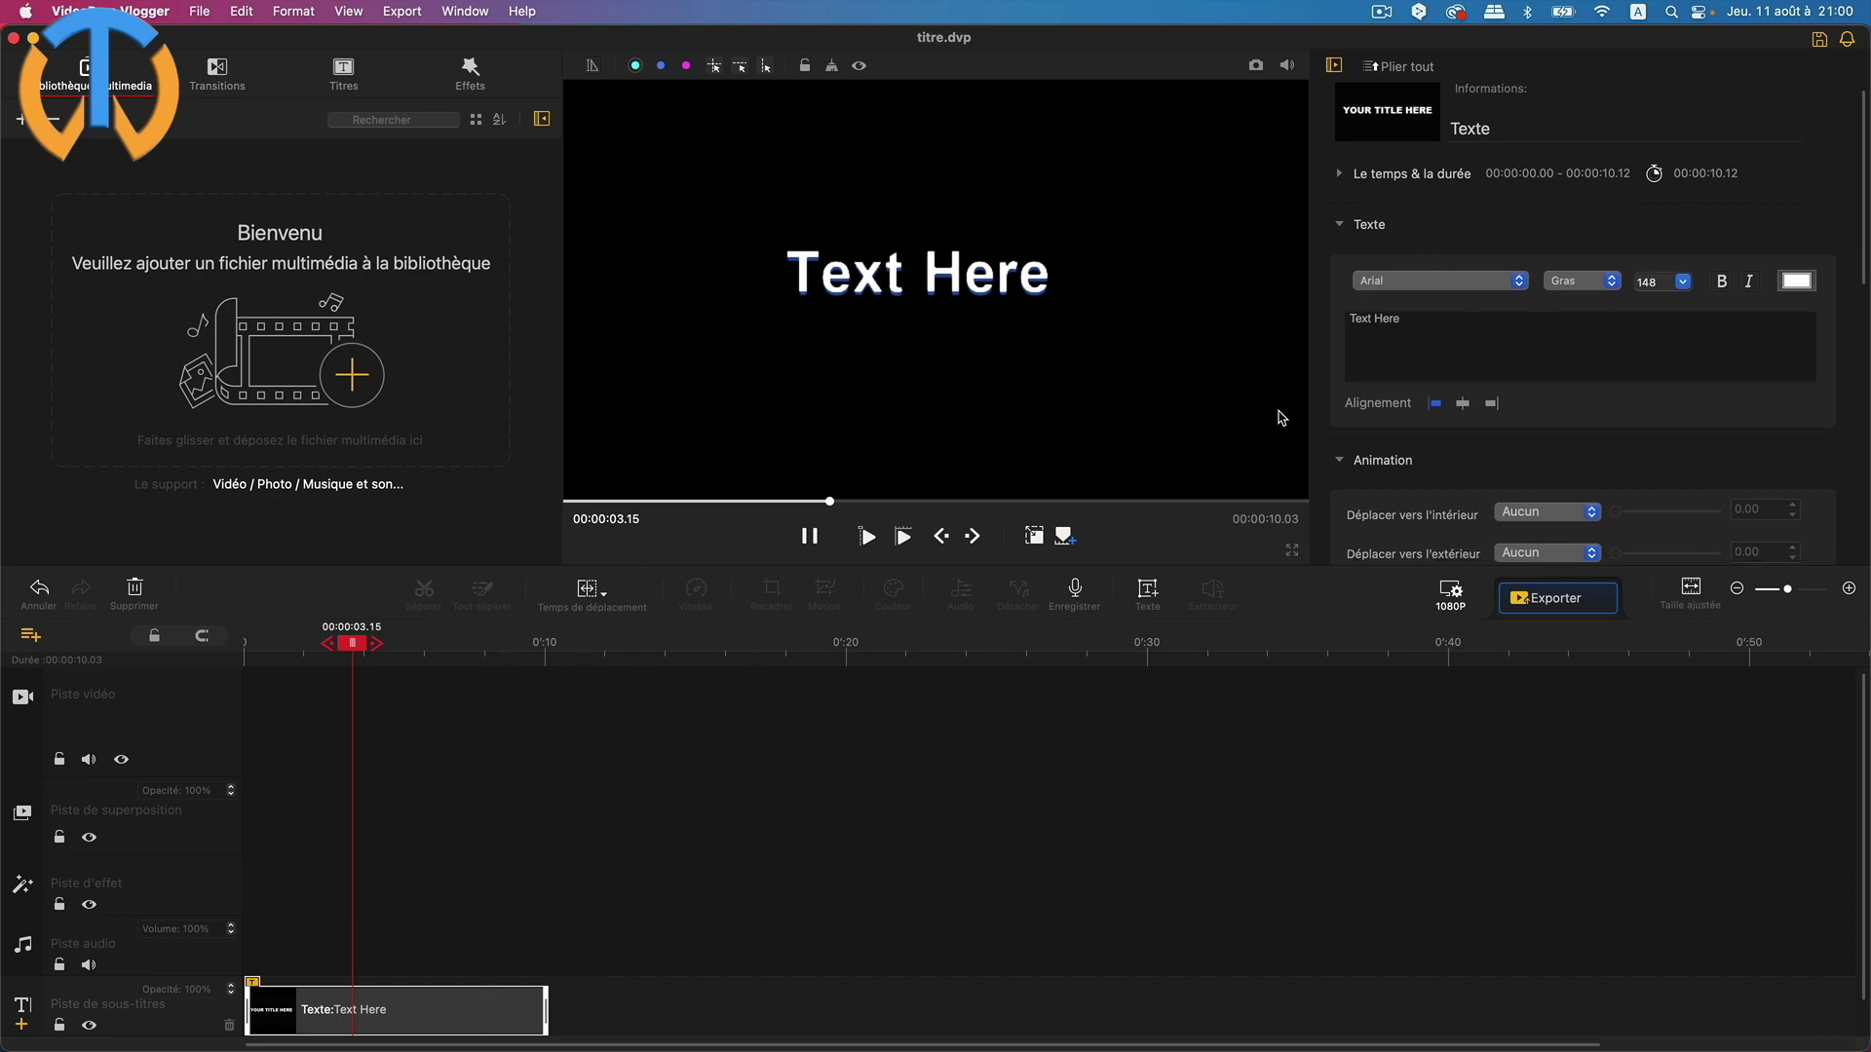
triple_click(1406, 321)
text(Top Tuto Web)
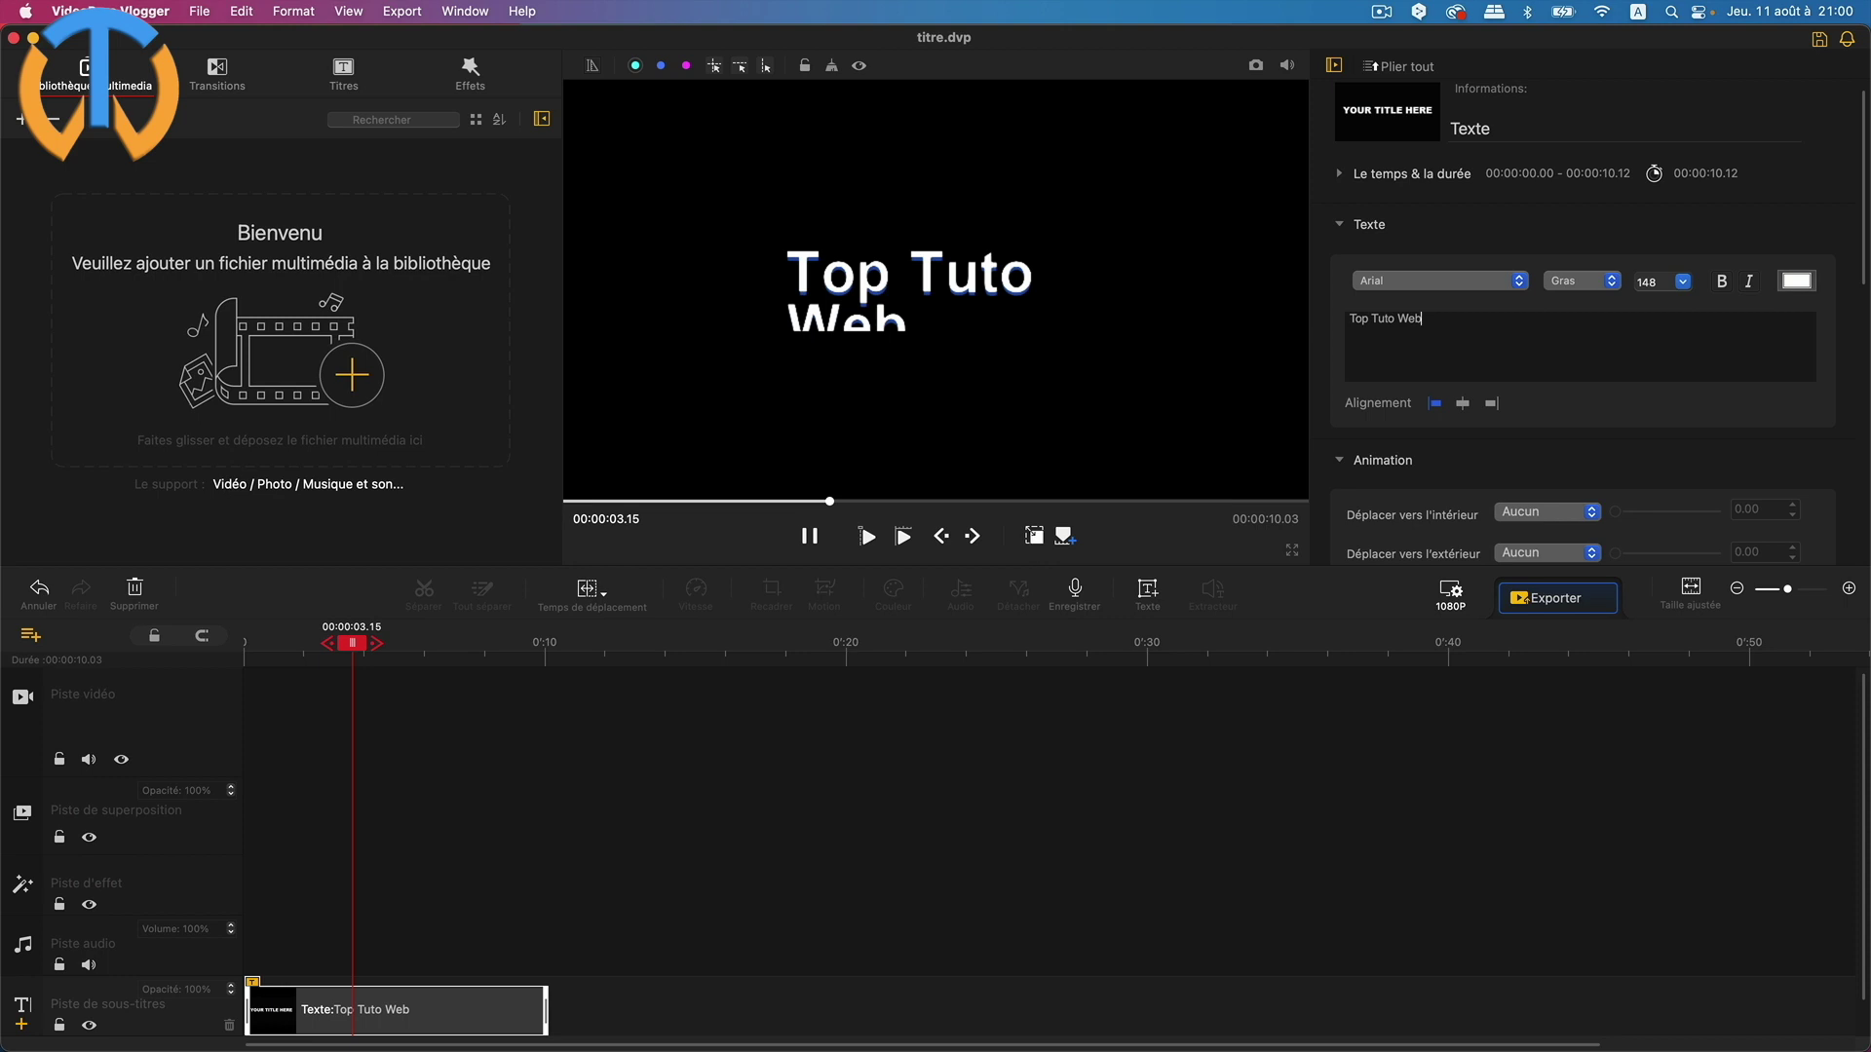
Show the title's bounding box in the preview and set its font to Arial Black
click(1034, 537)
click(1413, 282)
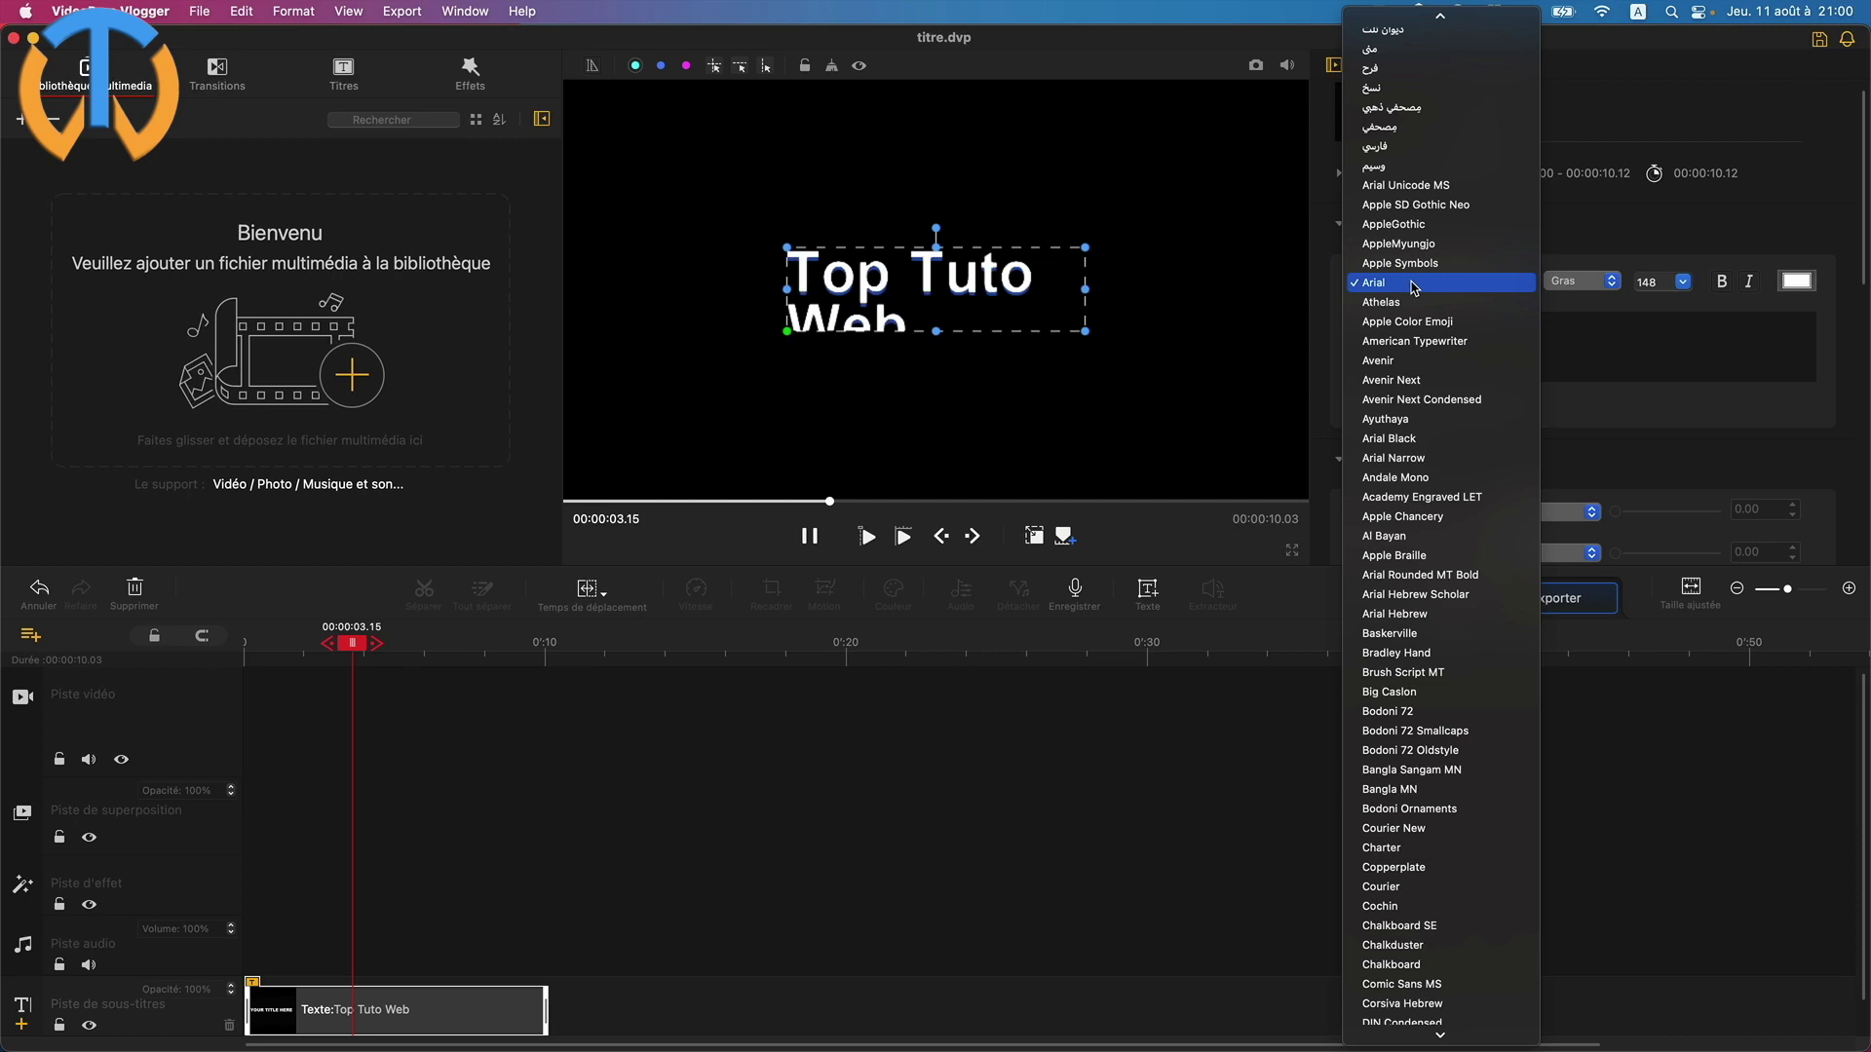
scroll(1424, 542, down, 1)
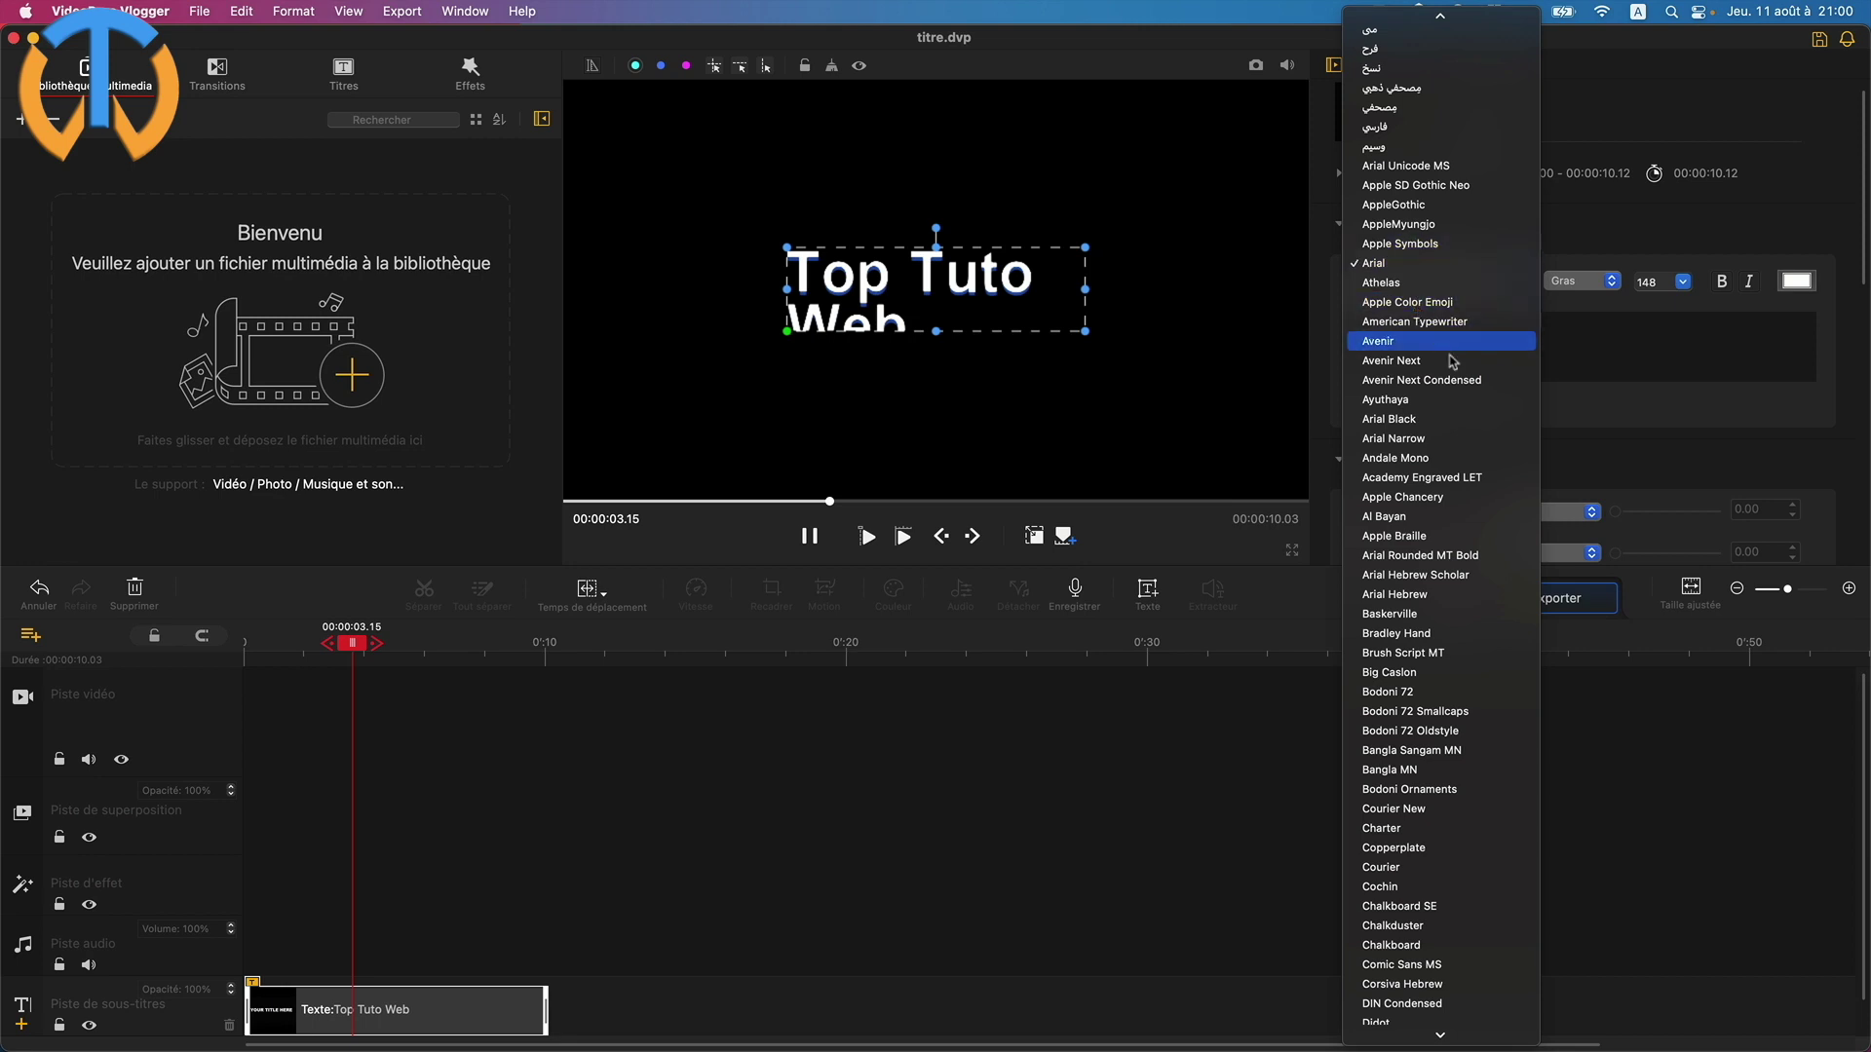
click(1427, 421)
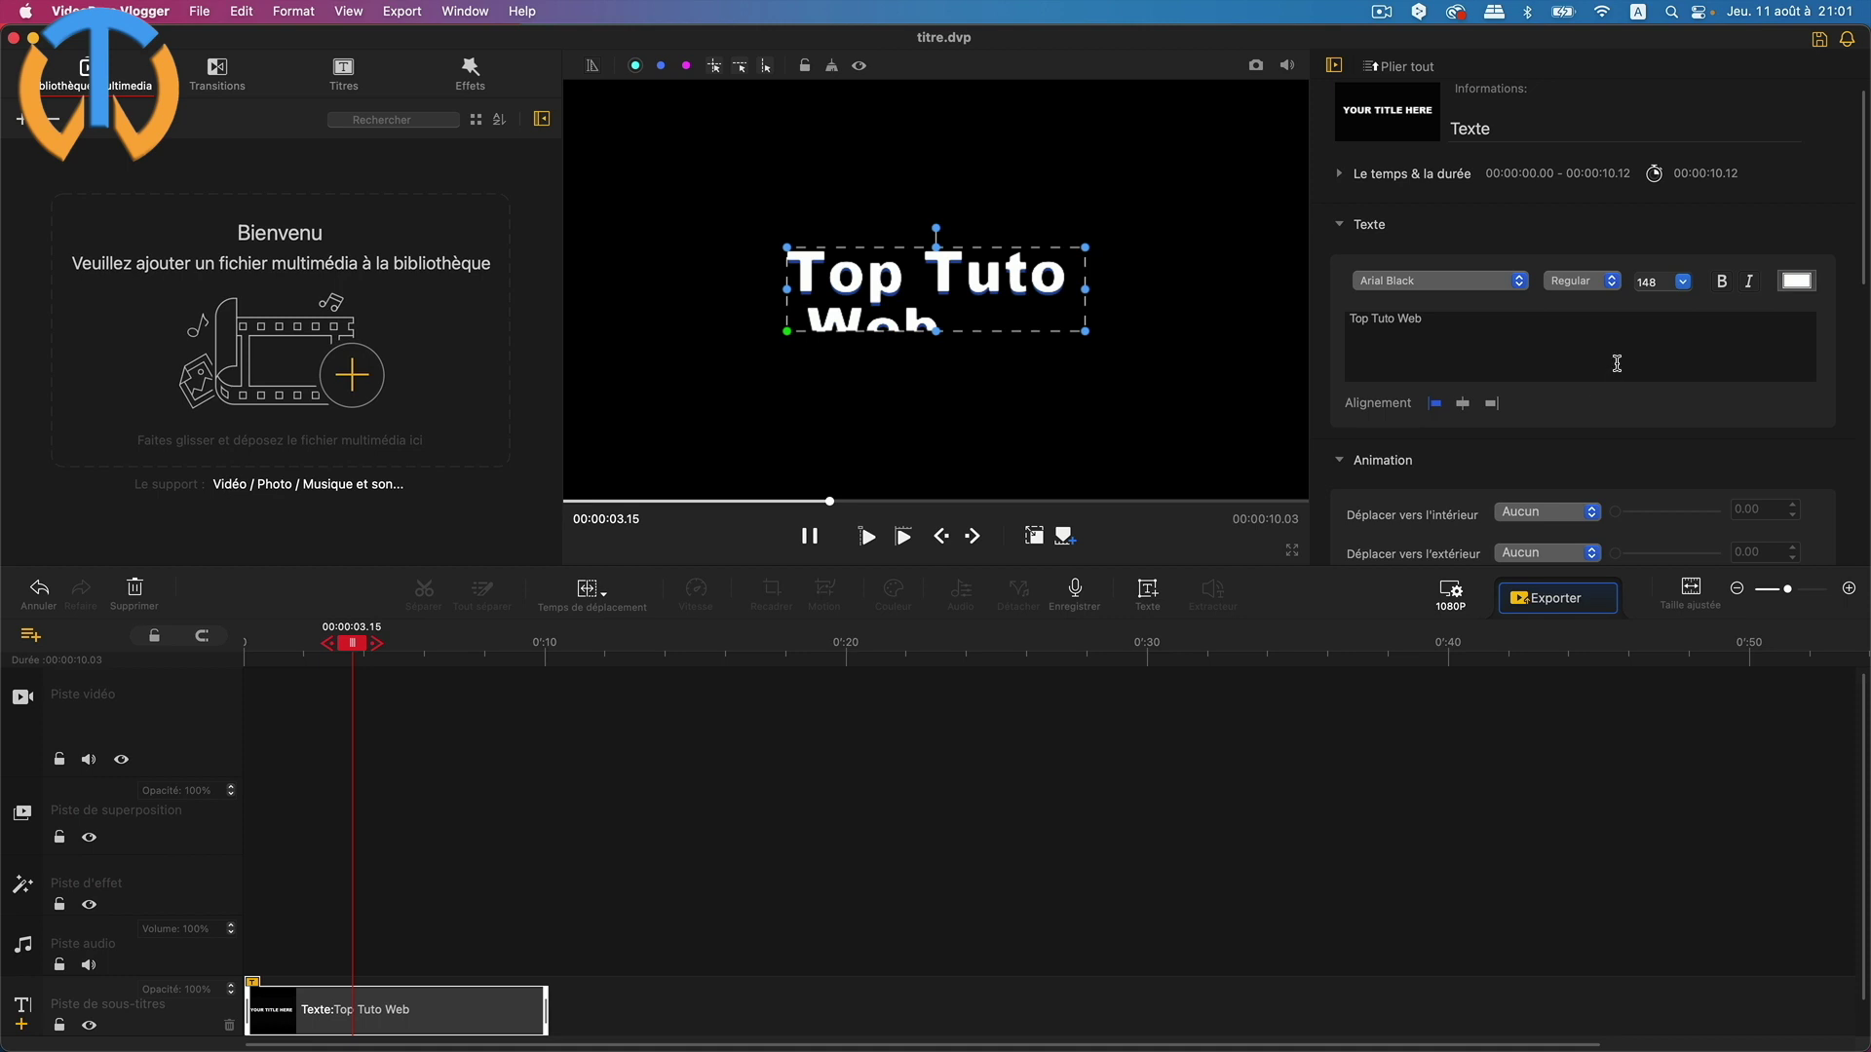
Try font sizes 120, 96 and 196 on the title, and return it to 148
click(1681, 284)
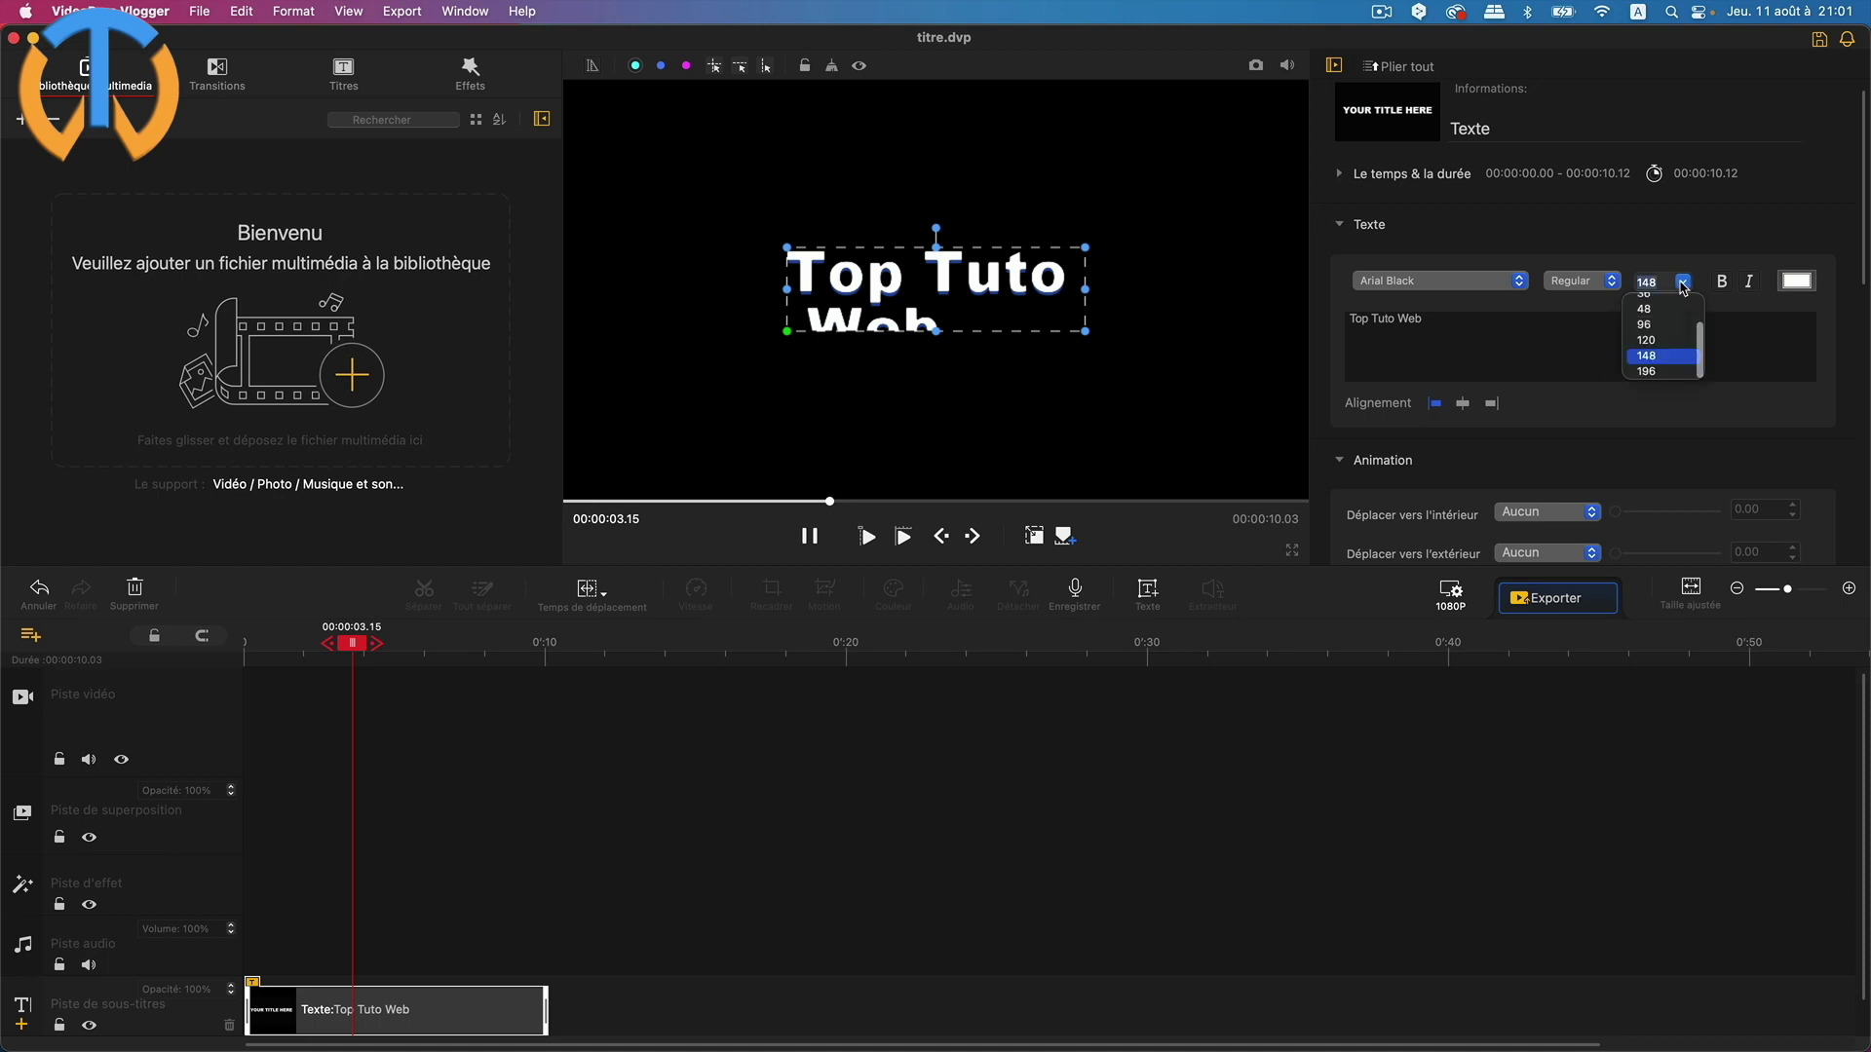
click(1660, 340)
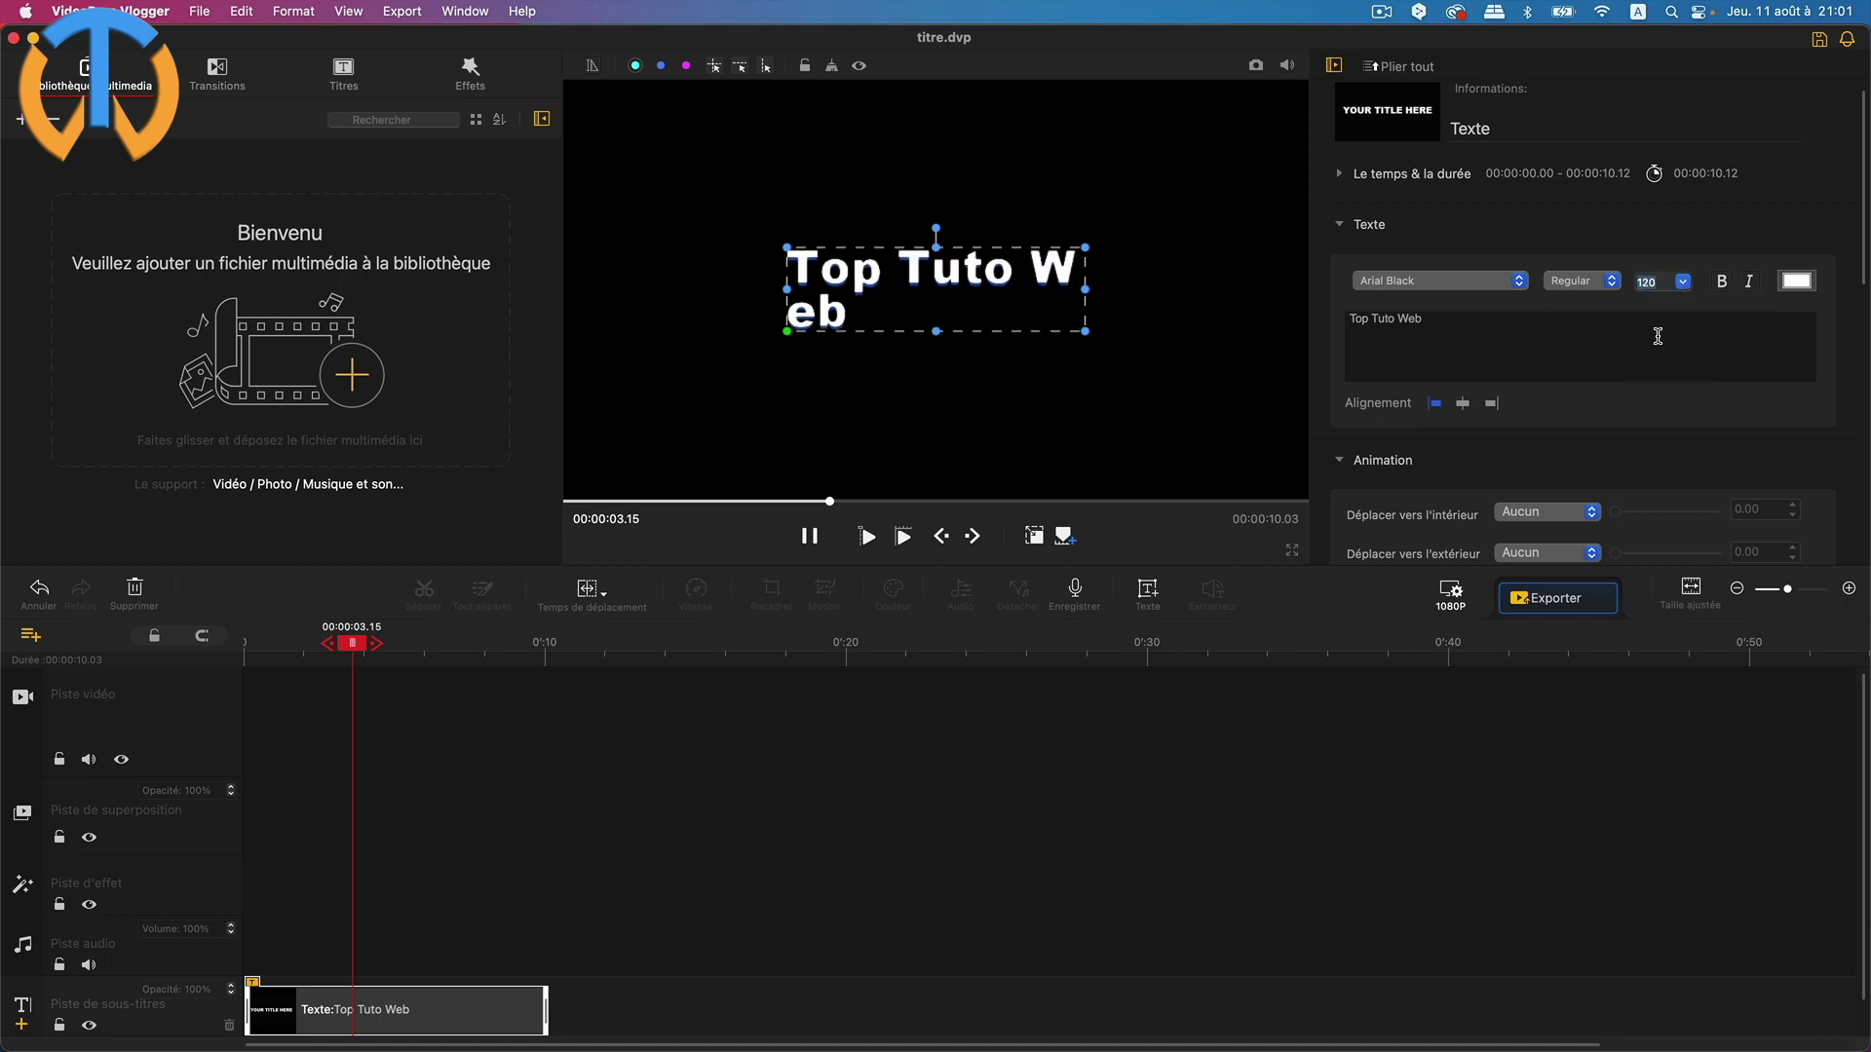
click(1683, 285)
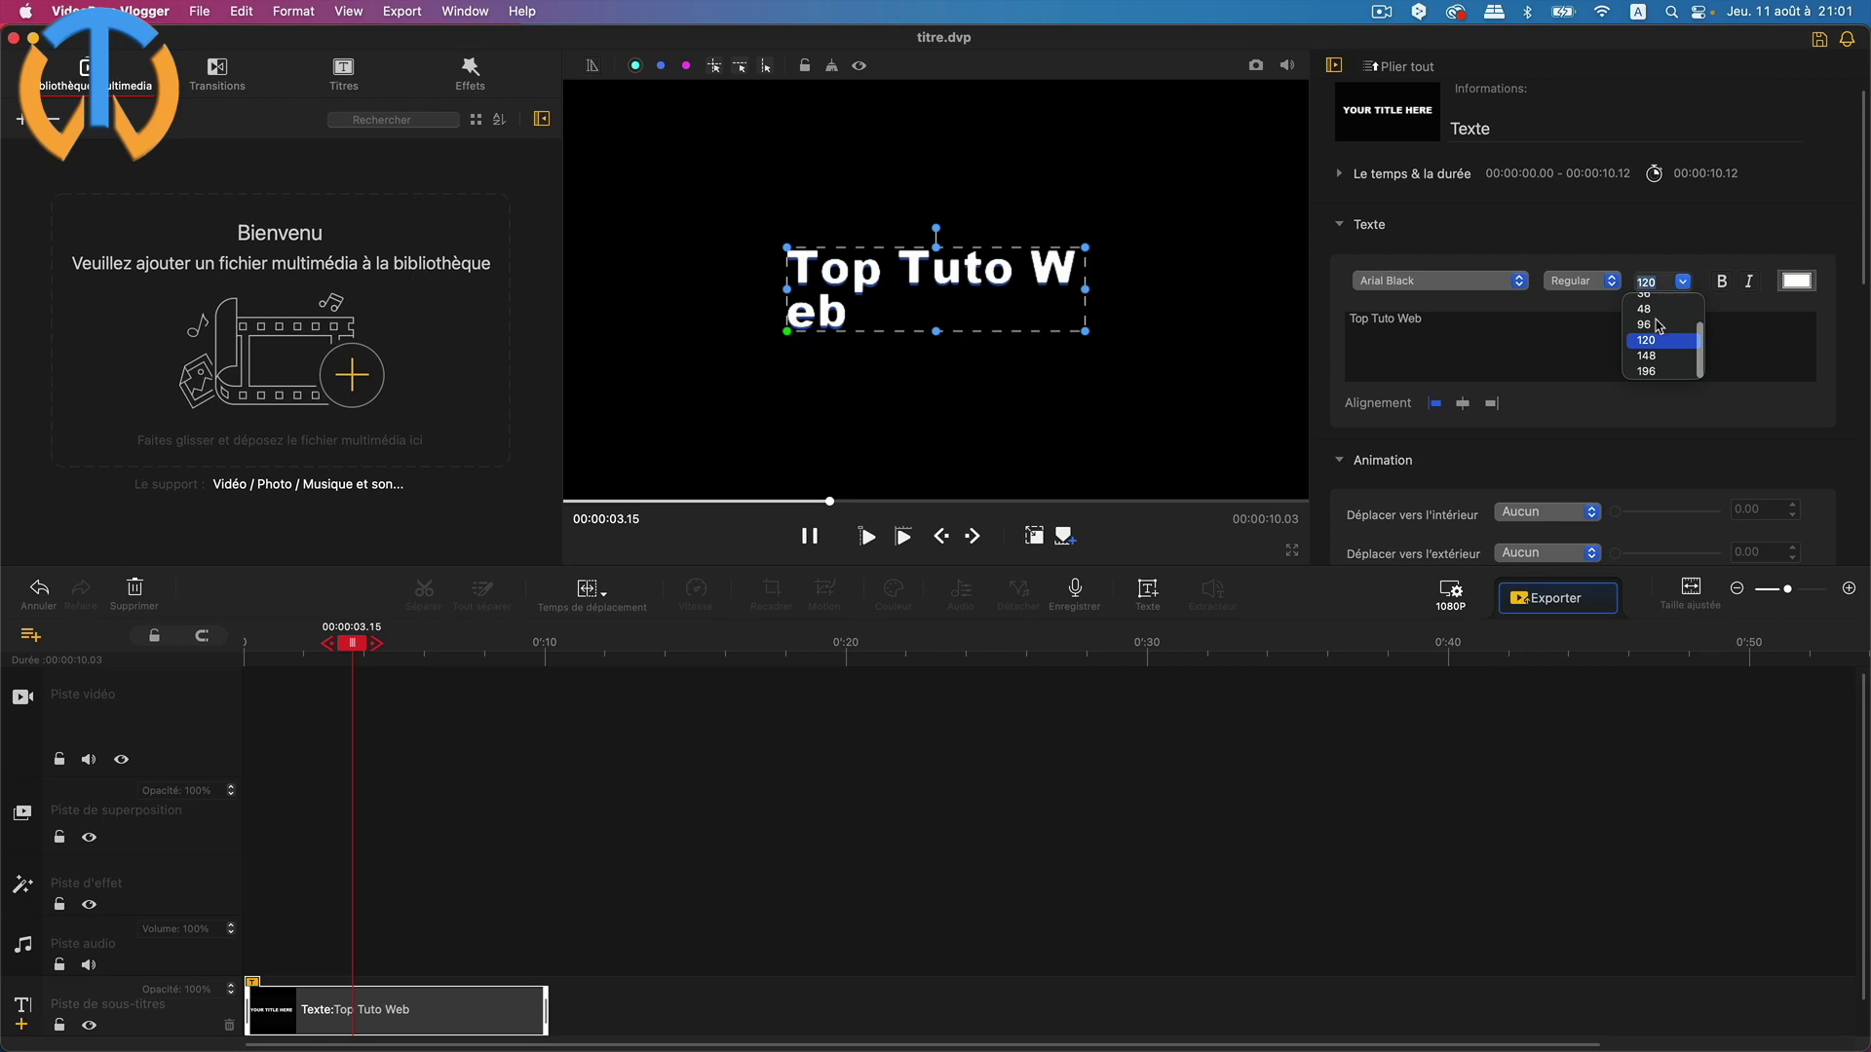
click(1657, 326)
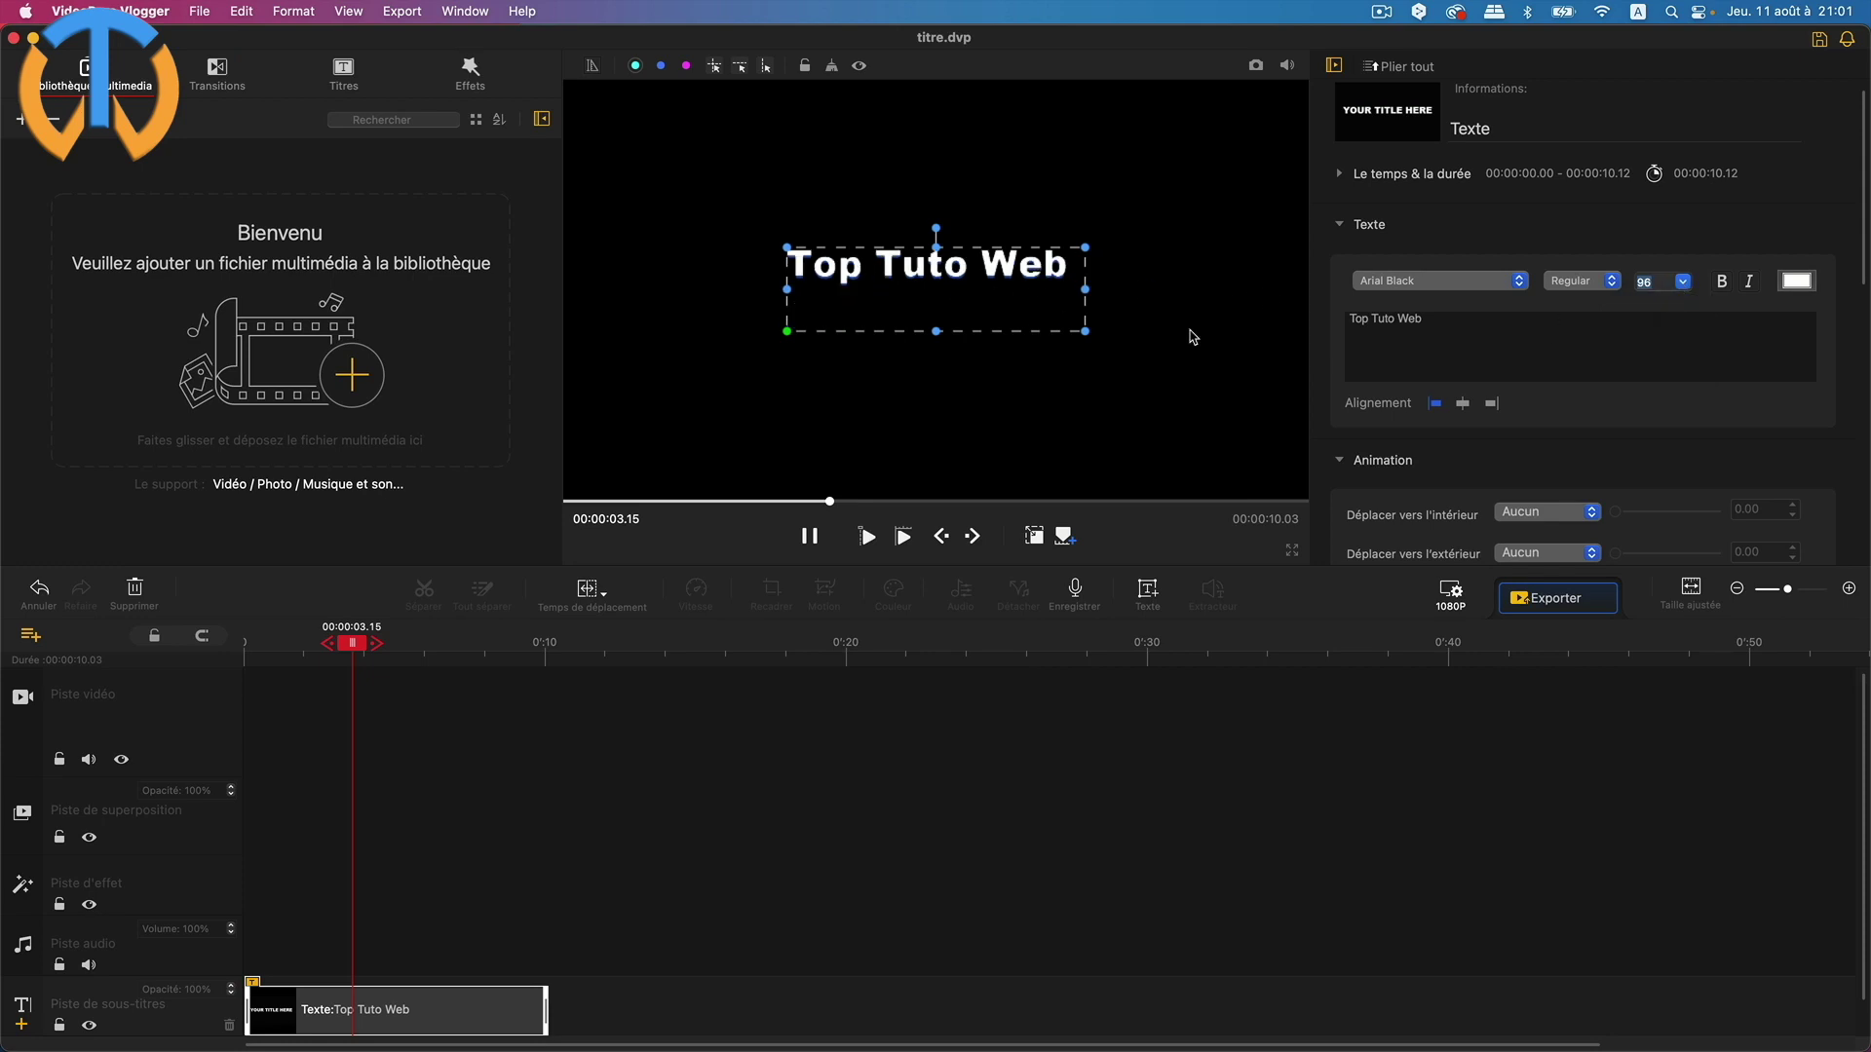
click(1683, 282)
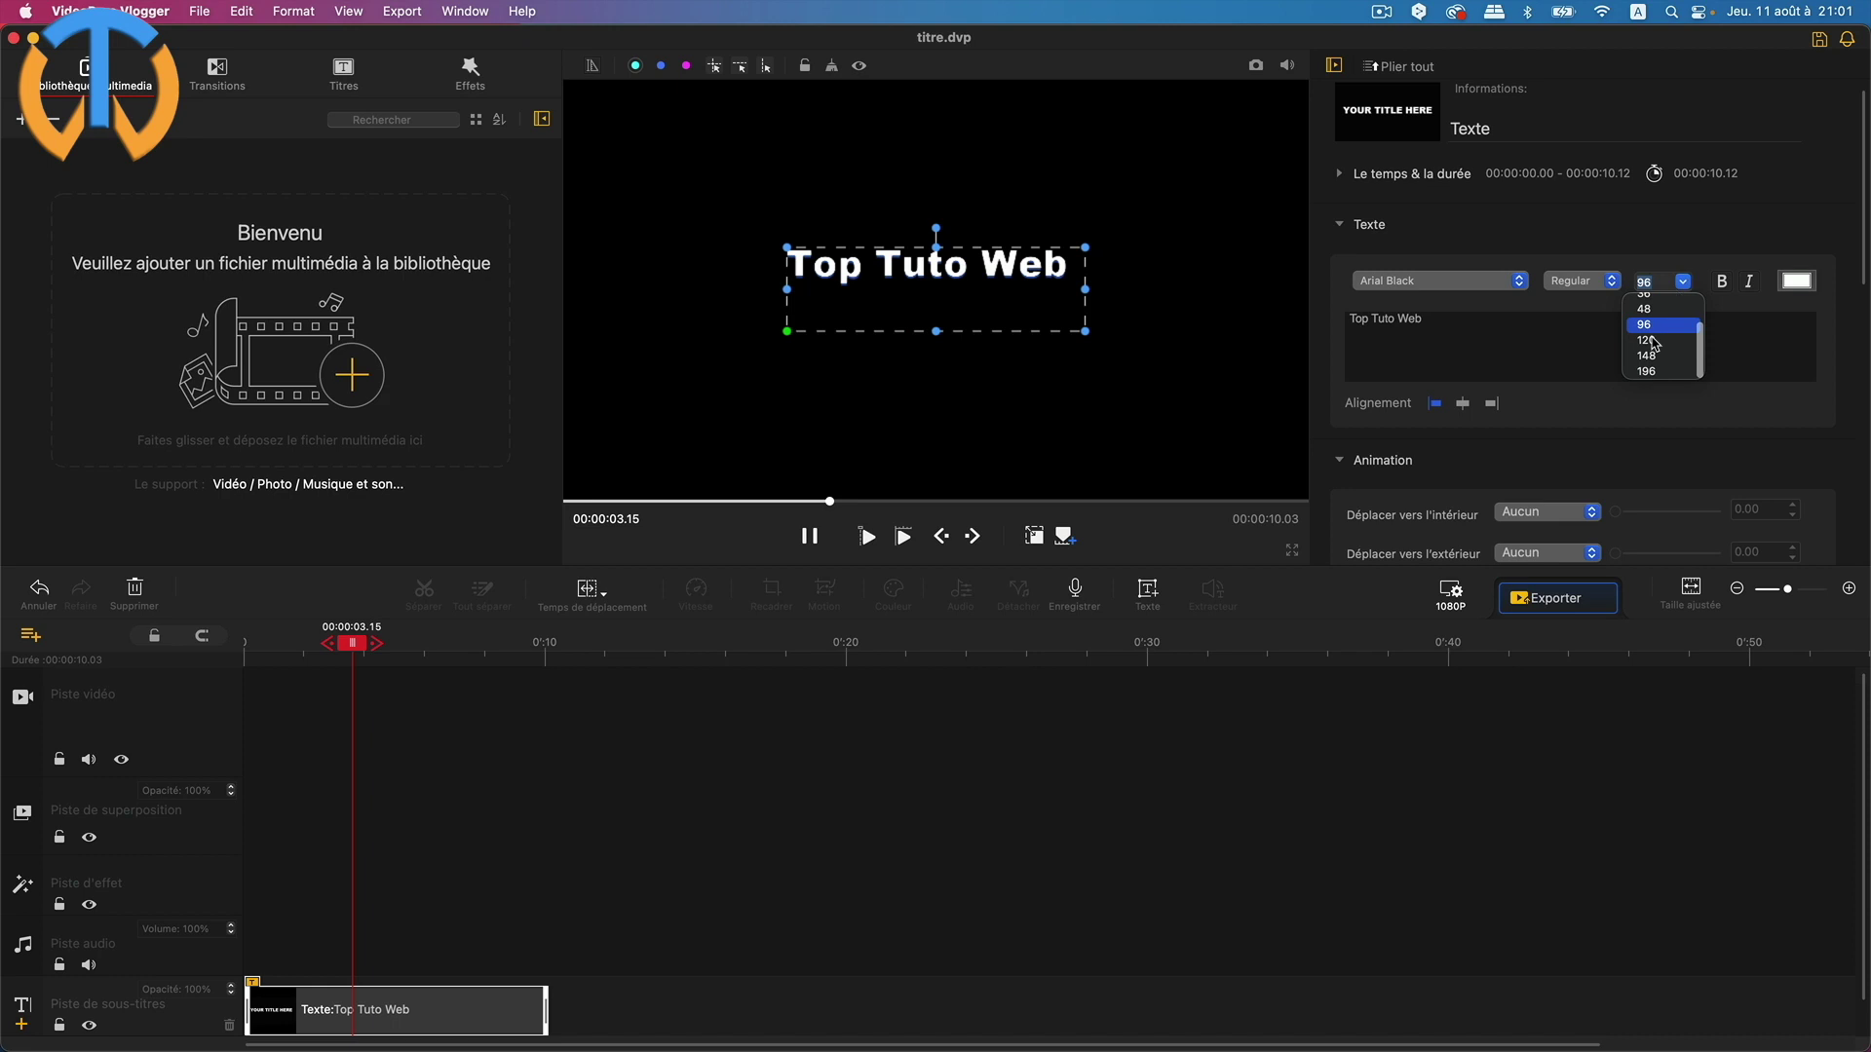
click(1653, 373)
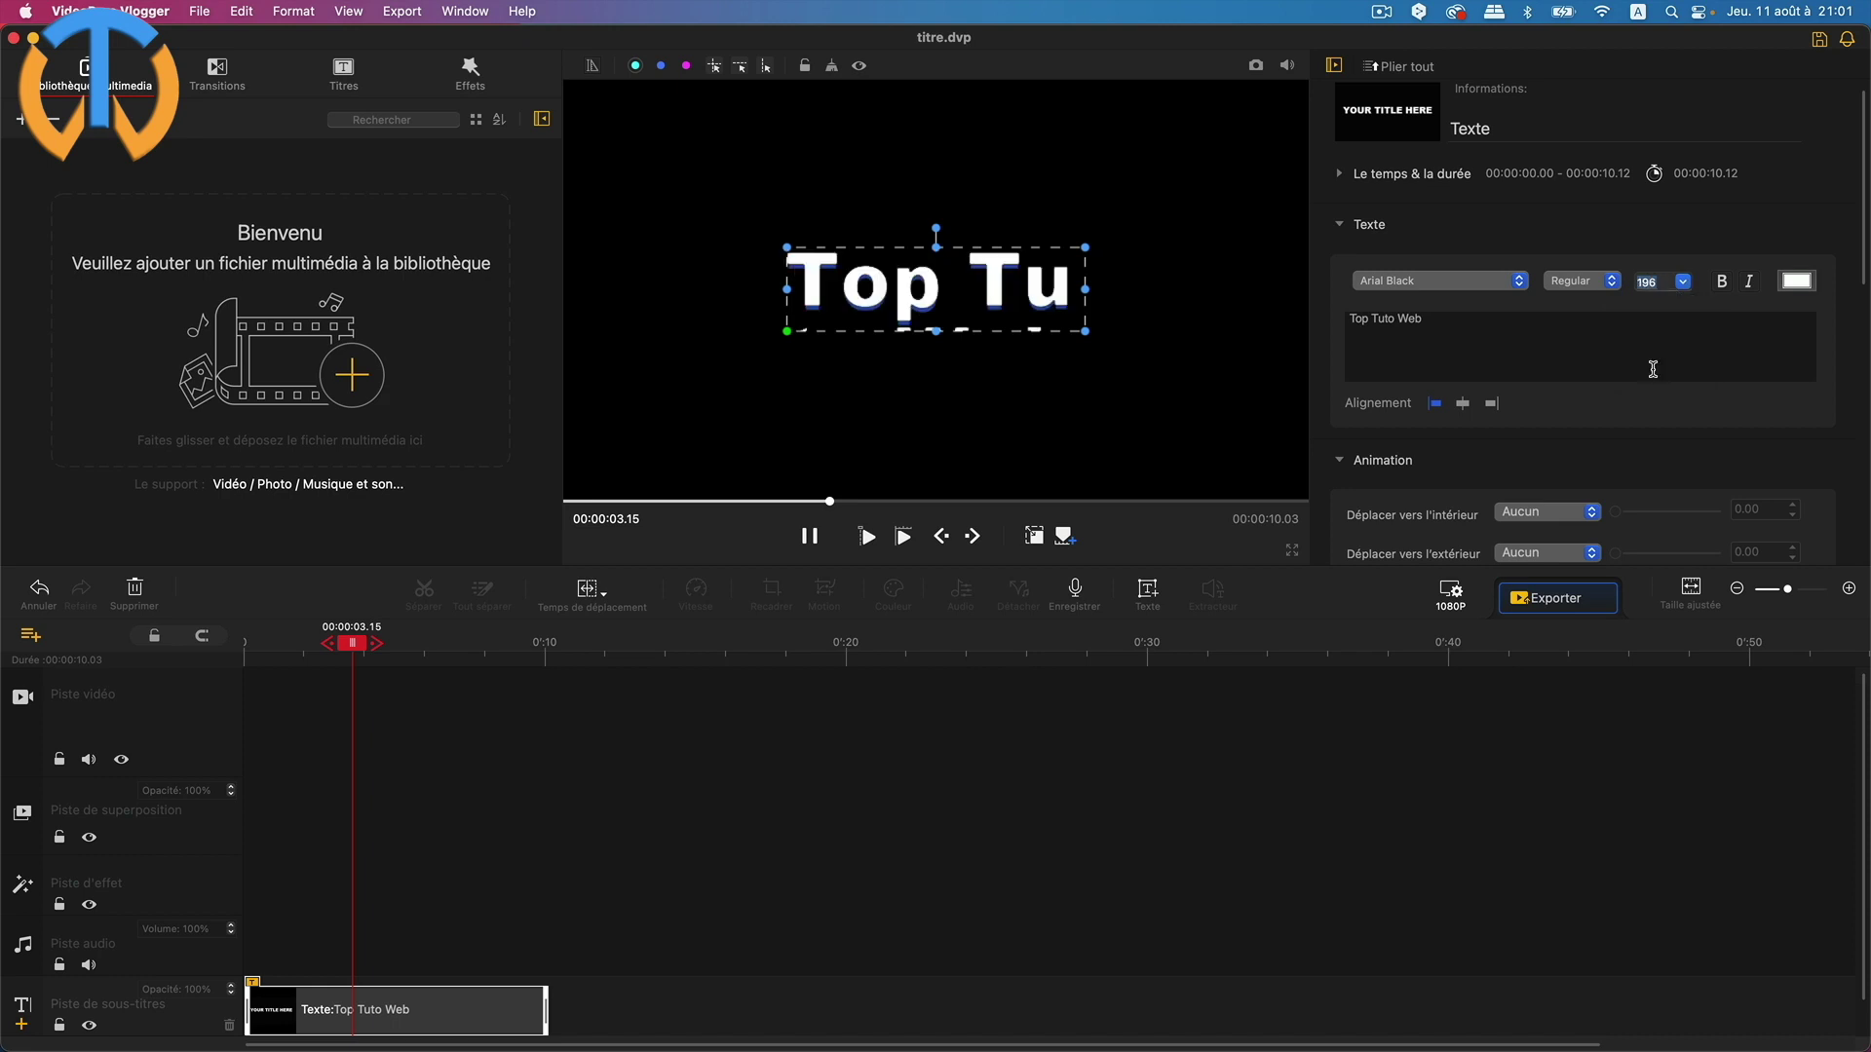
click(1682, 283)
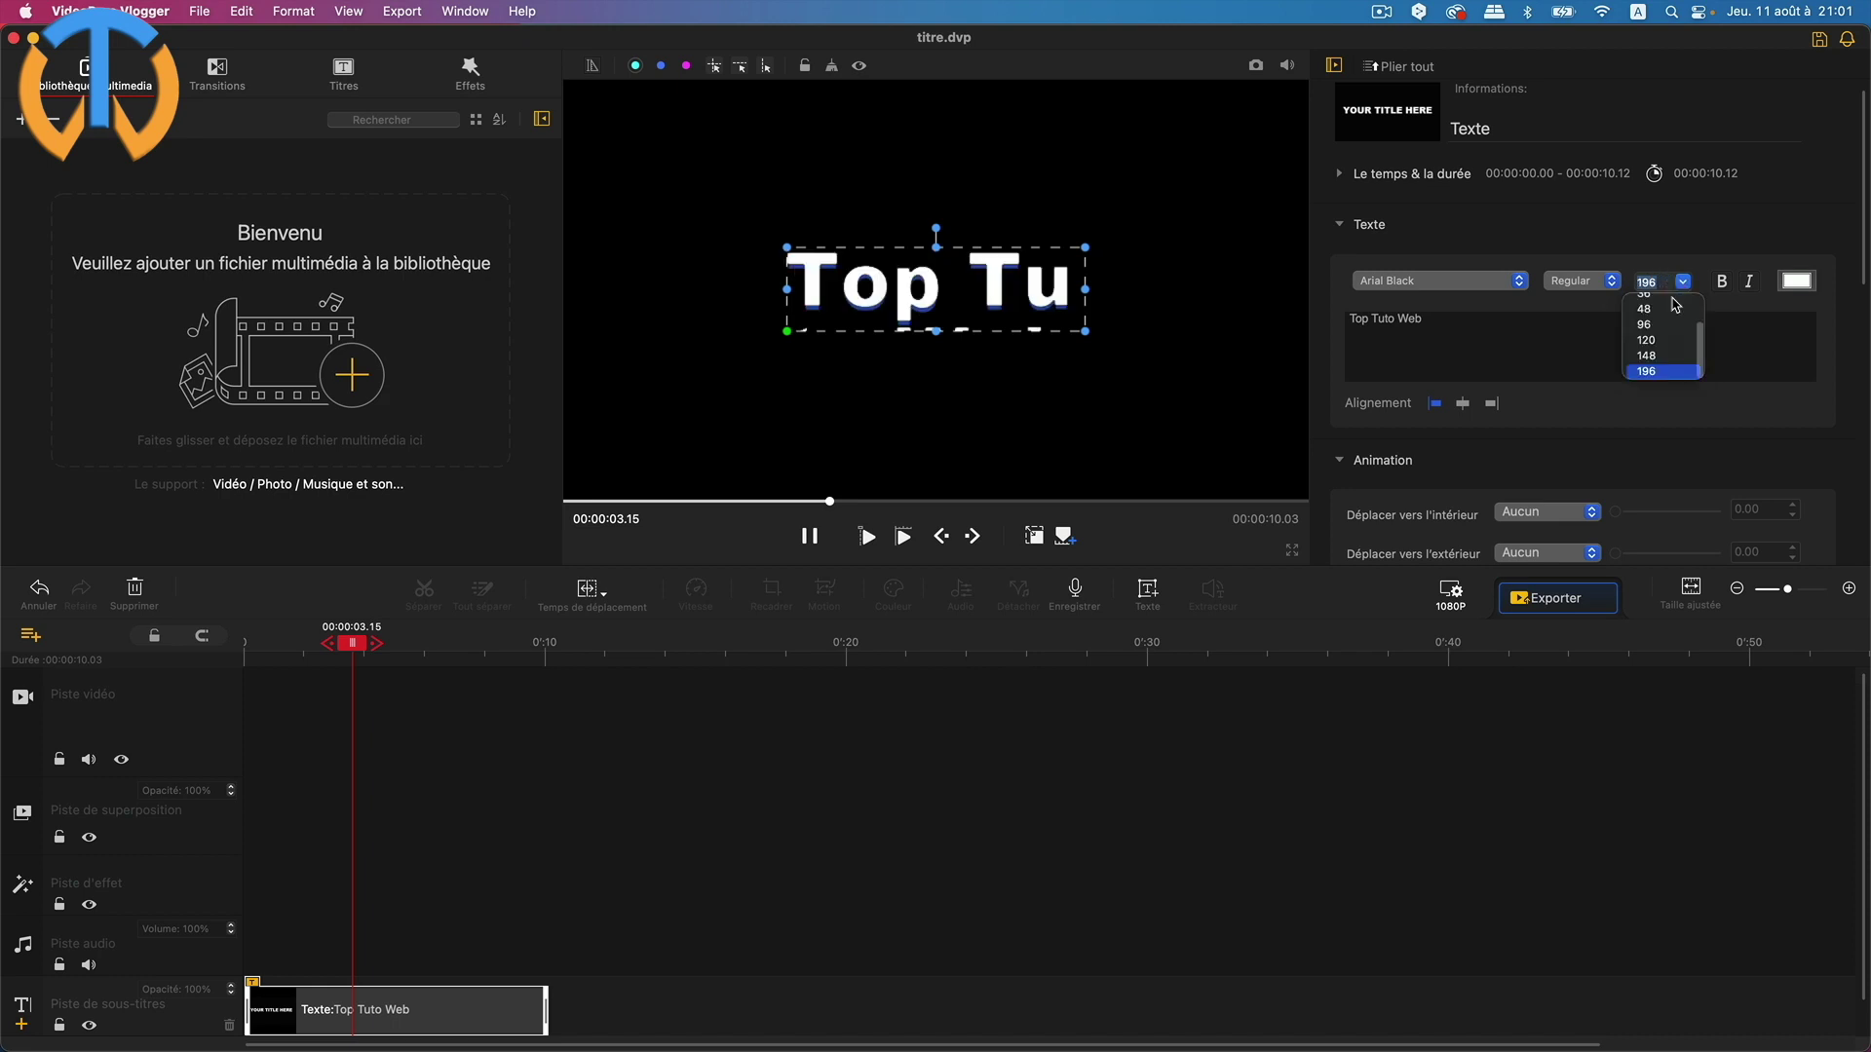
click(1656, 353)
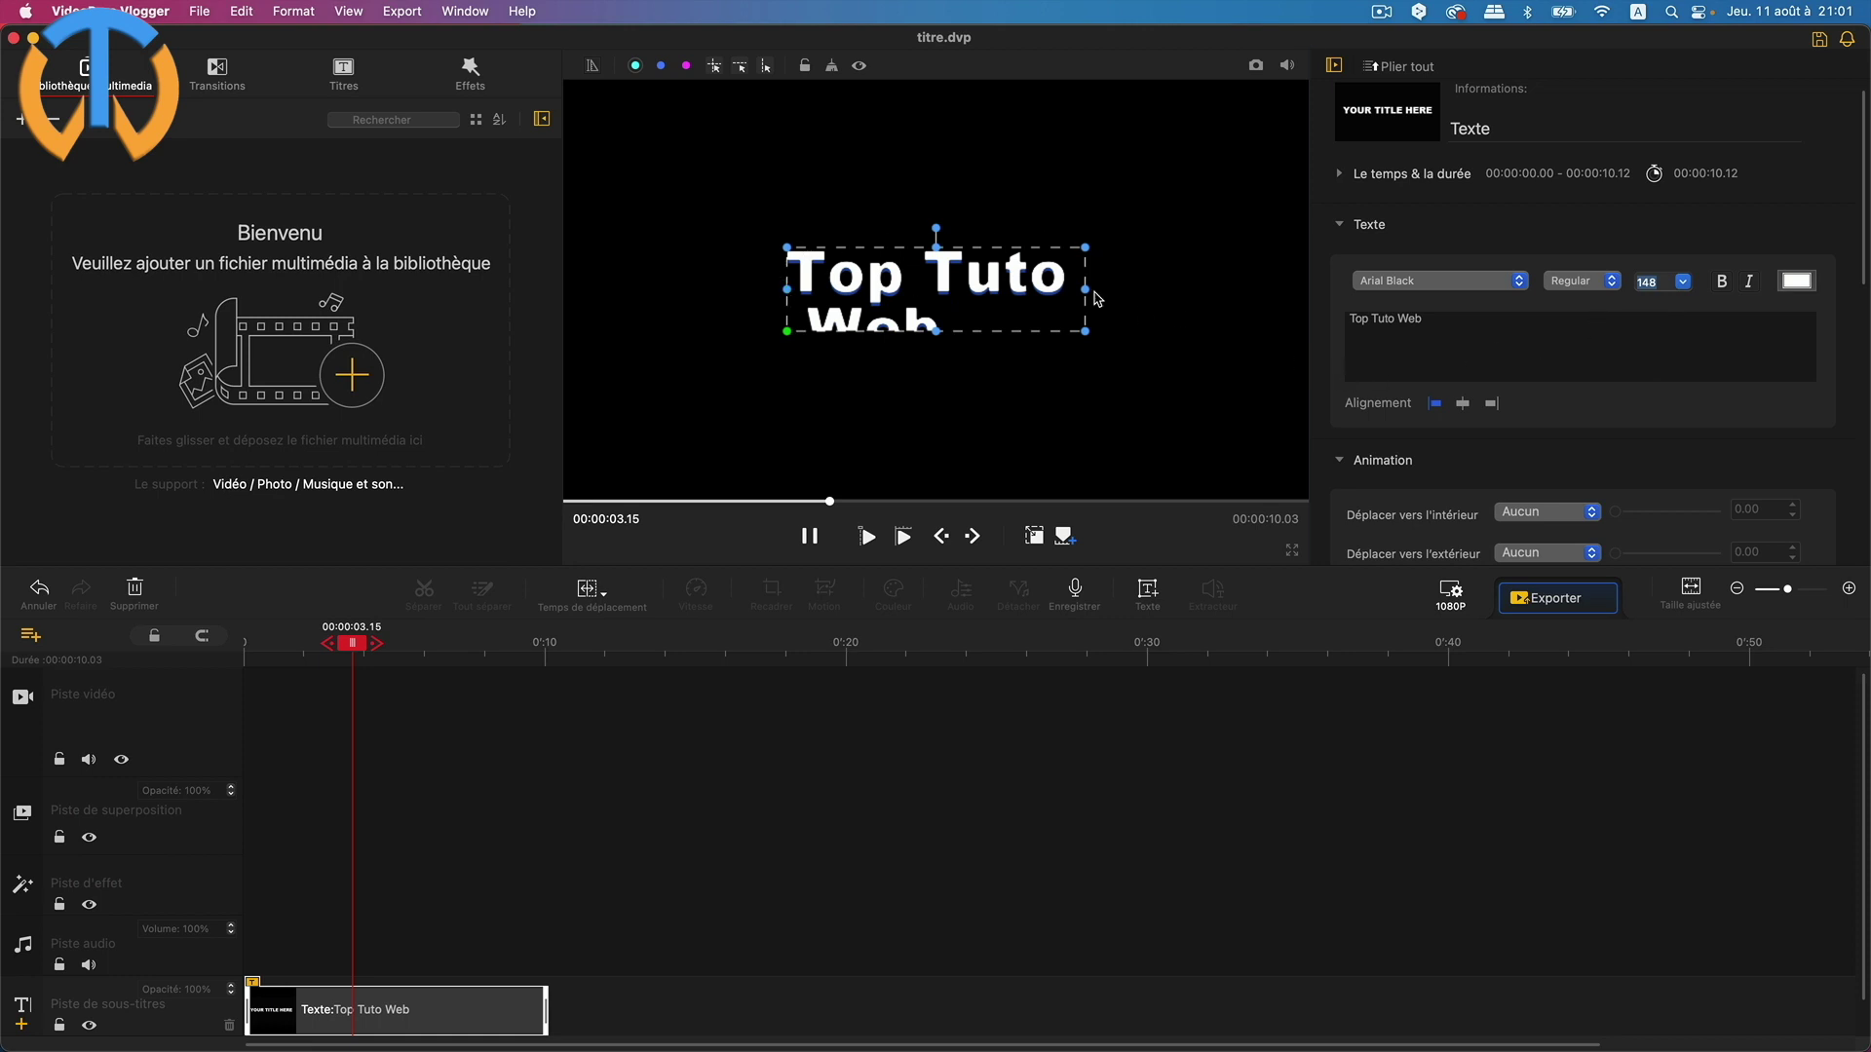
Enlarge the title's text box on both sides so the text fits on one line, using the preview's centre guides to centre it horizontally
drag(1086, 289, 1180, 289)
drag(785, 289, 709, 289)
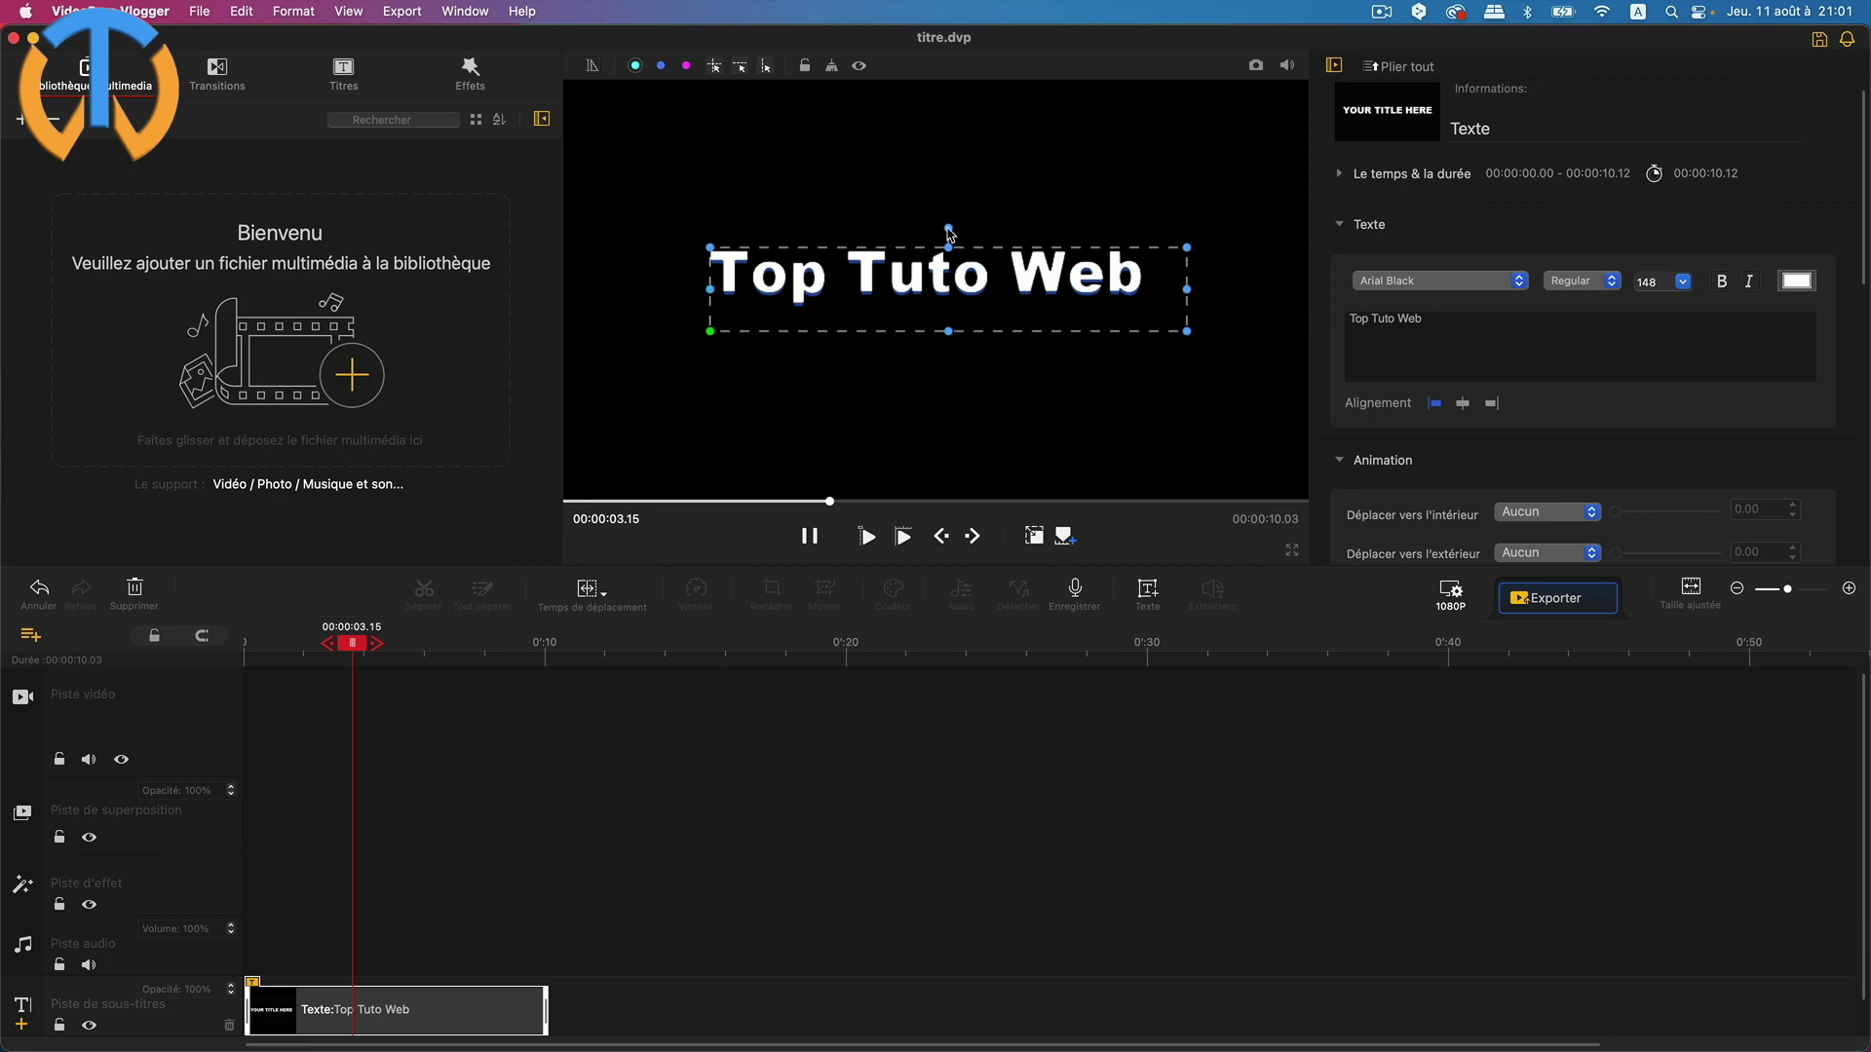
click(716, 66)
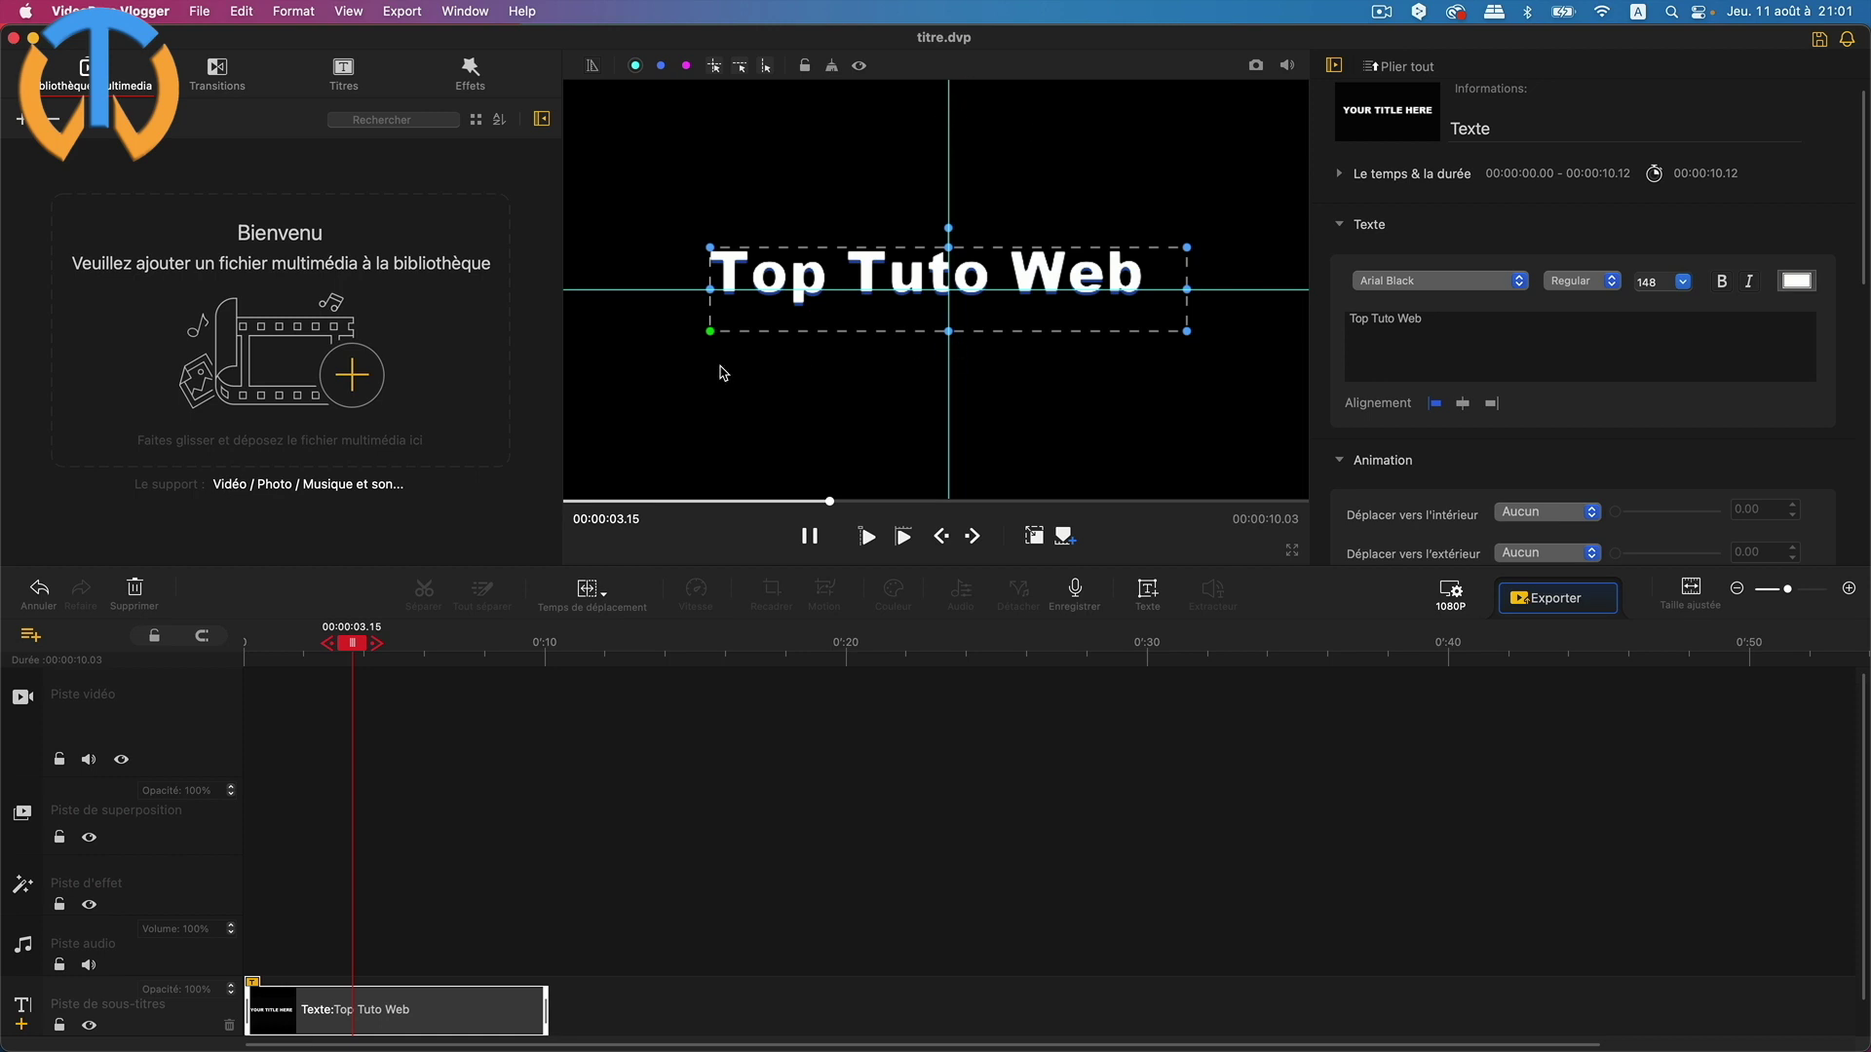
drag(1188, 330, 1222, 374)
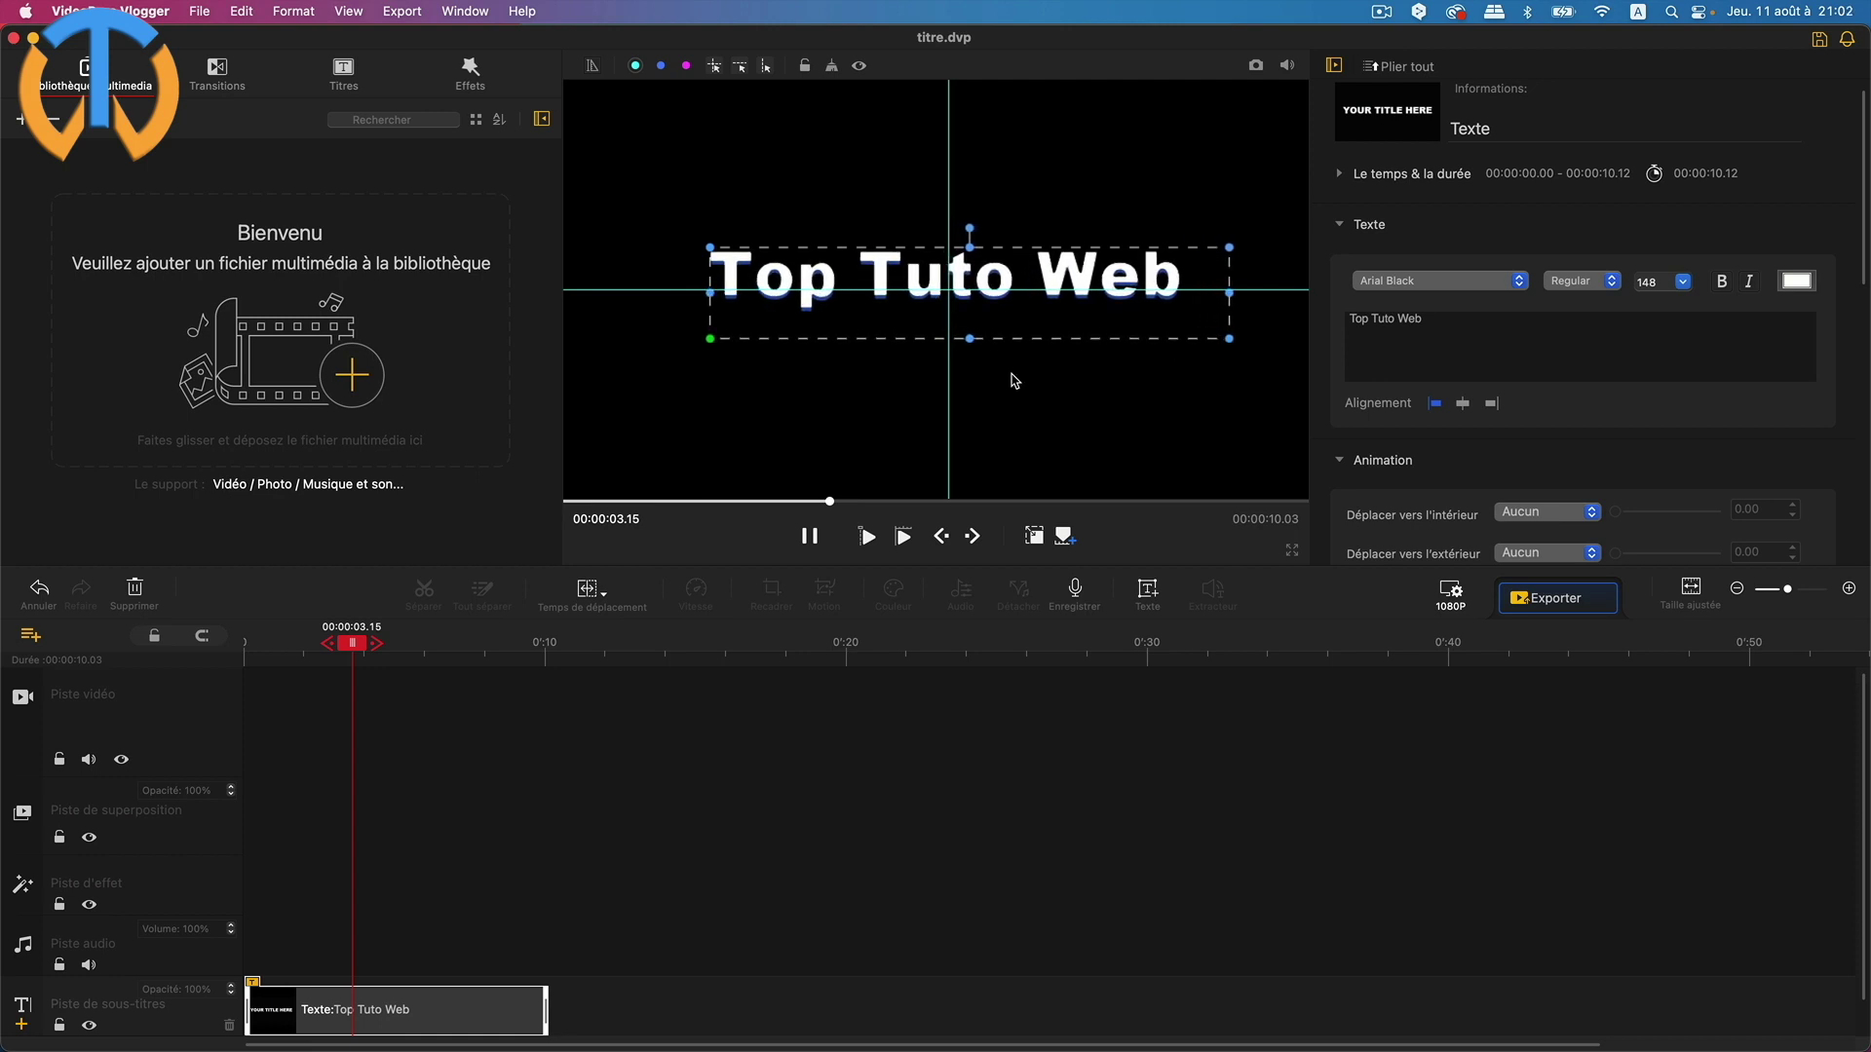
drag(708, 294, 668, 292)
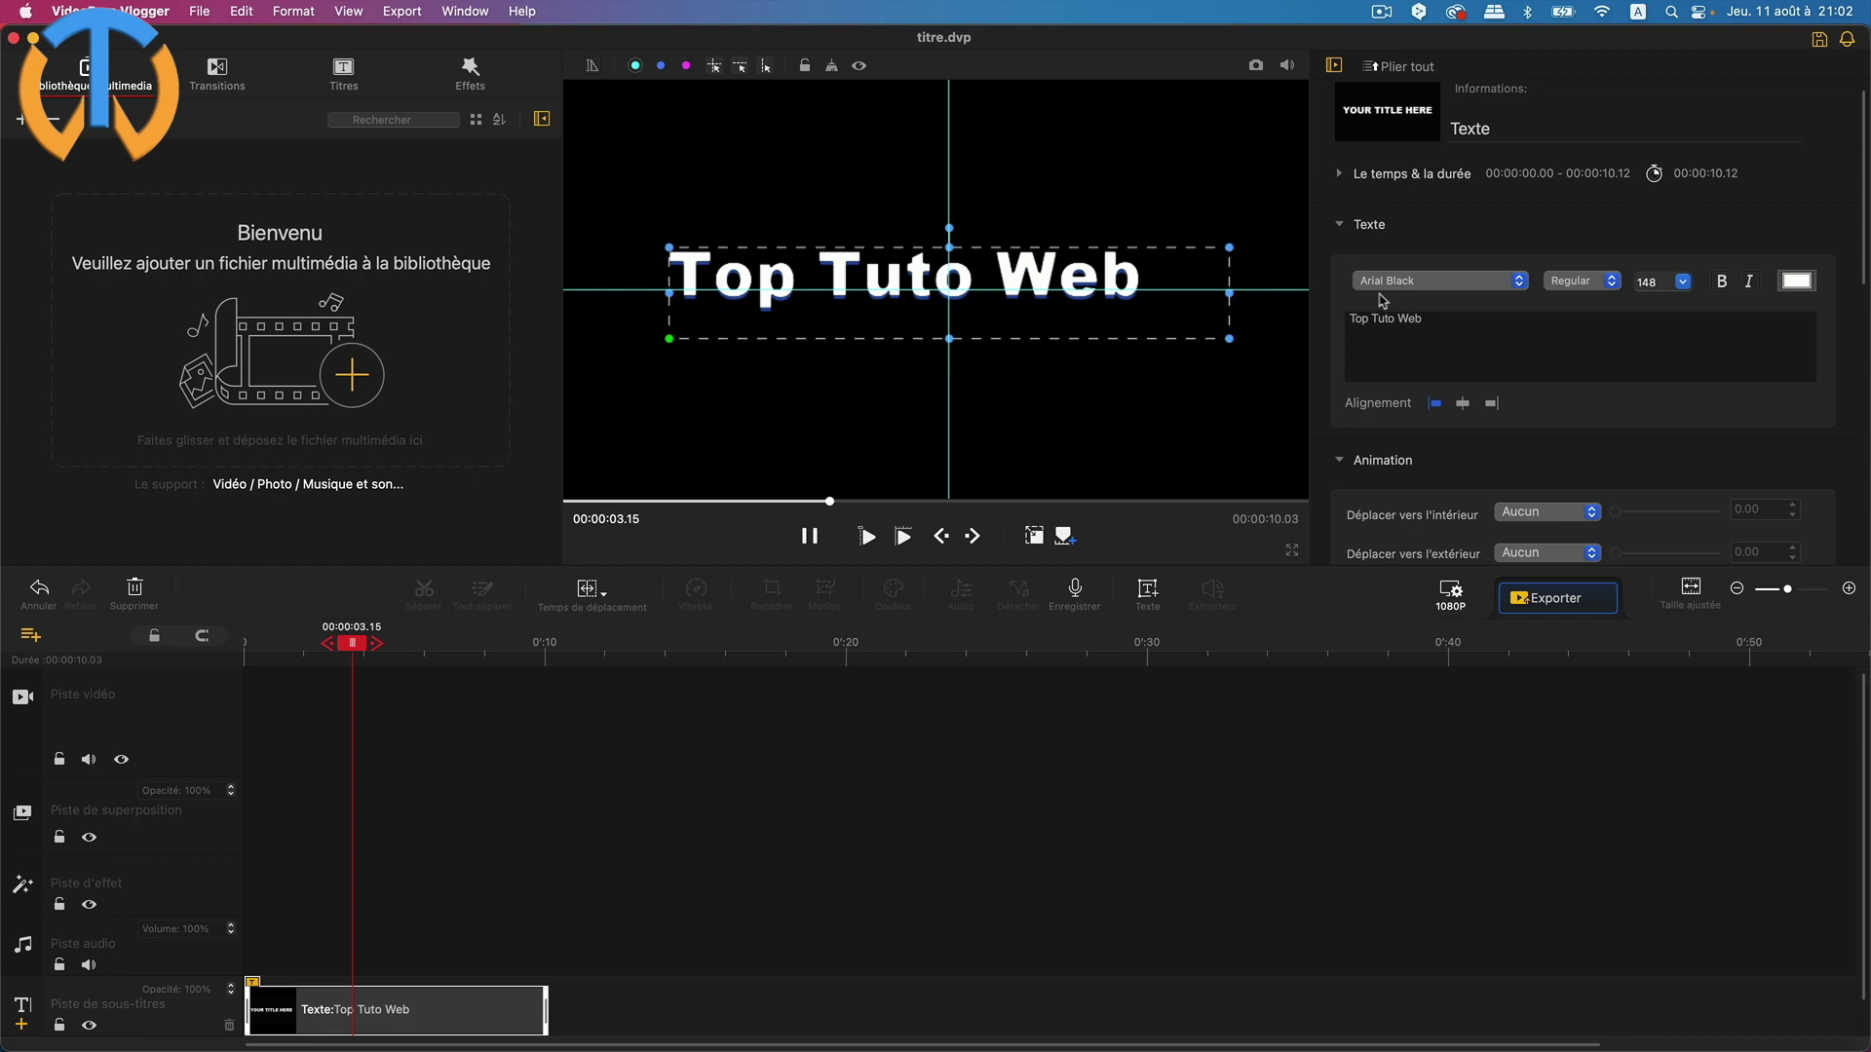
Try centre and right alignment for the title text
click(1462, 403)
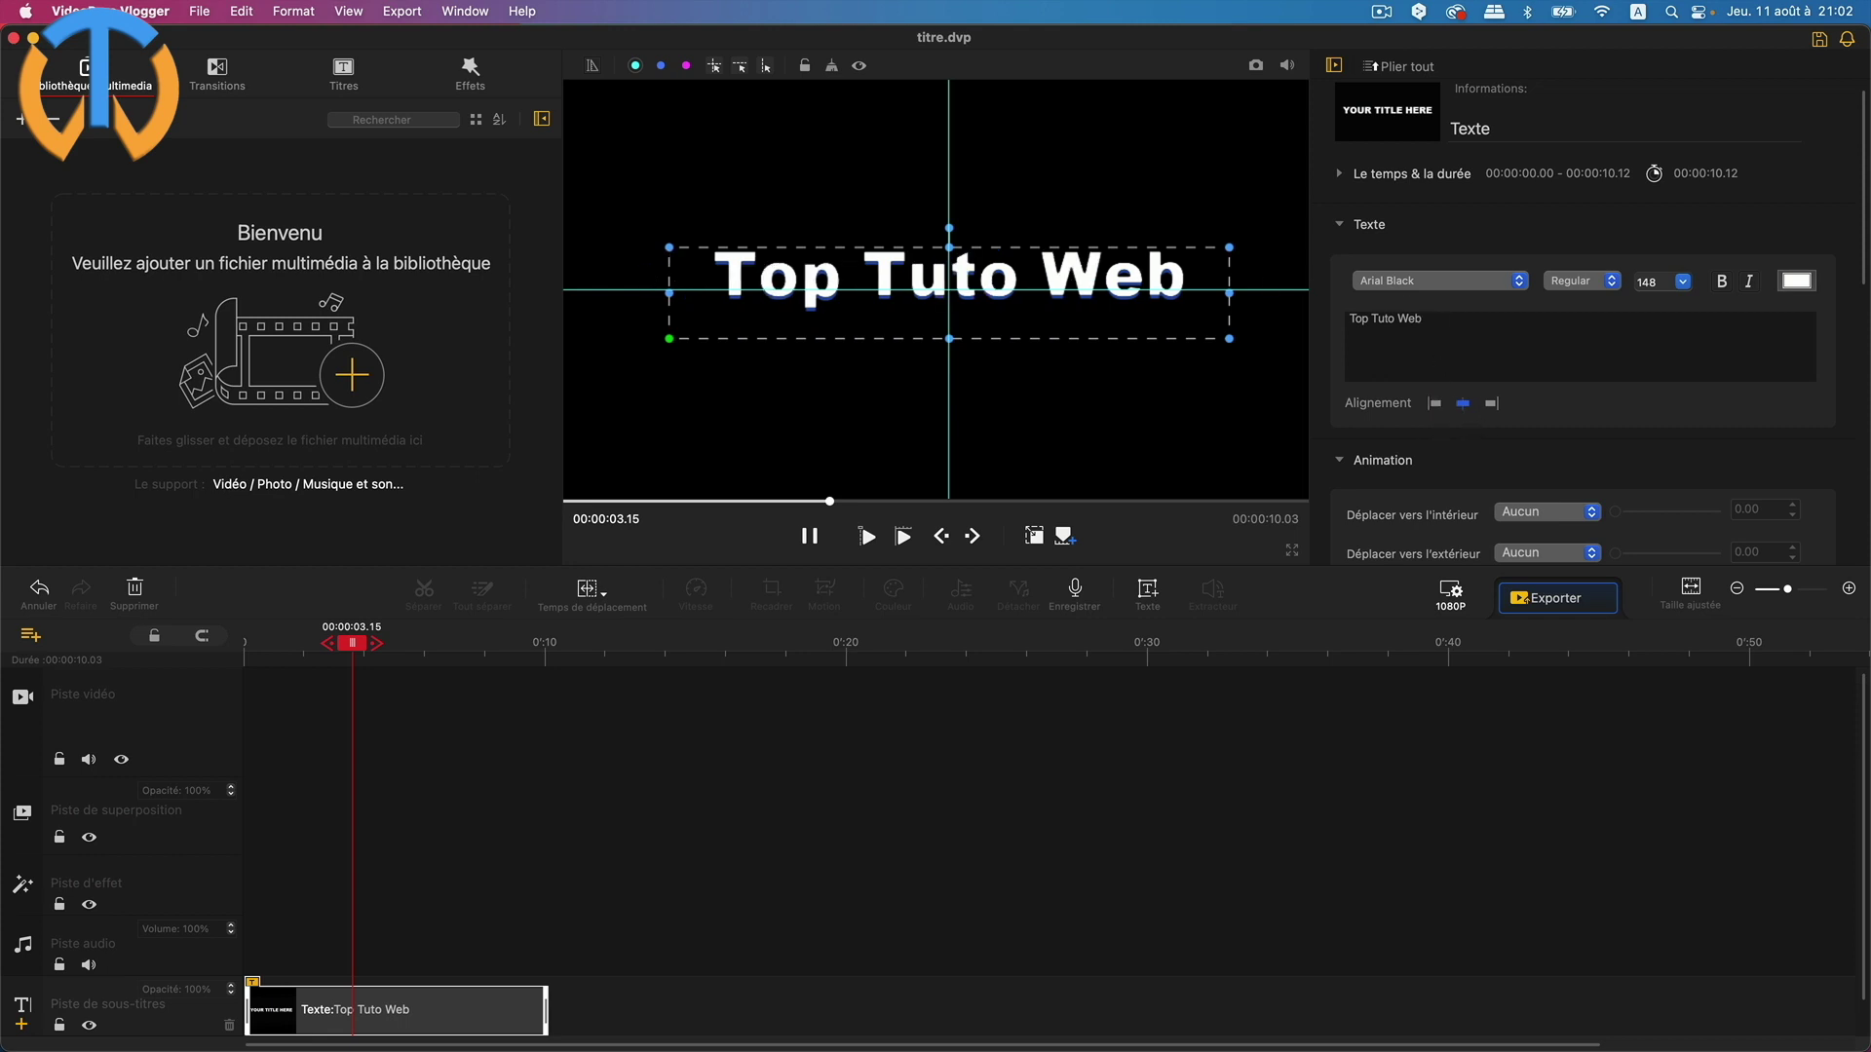
click(1491, 404)
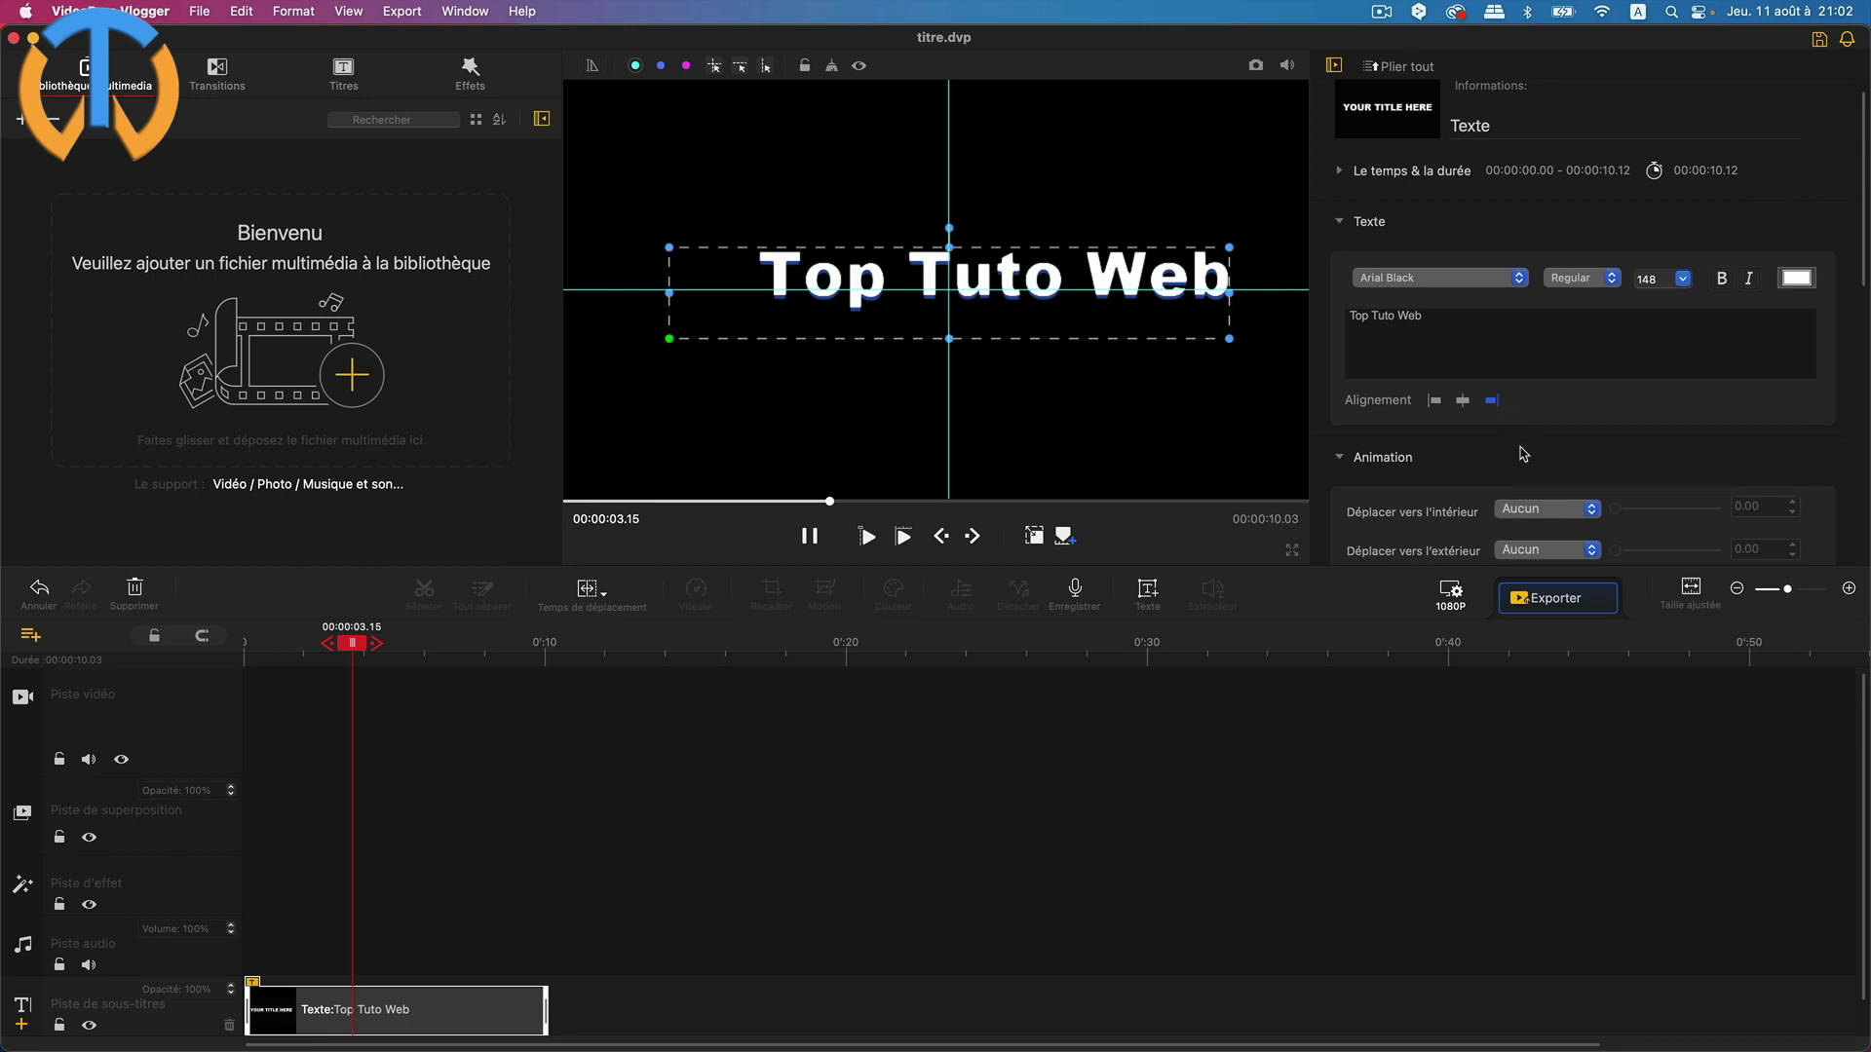
Set the title's inward animation to "Presser" and its outward animation to "Balayage vers la droite"
scroll(1505, 455, down, 3)
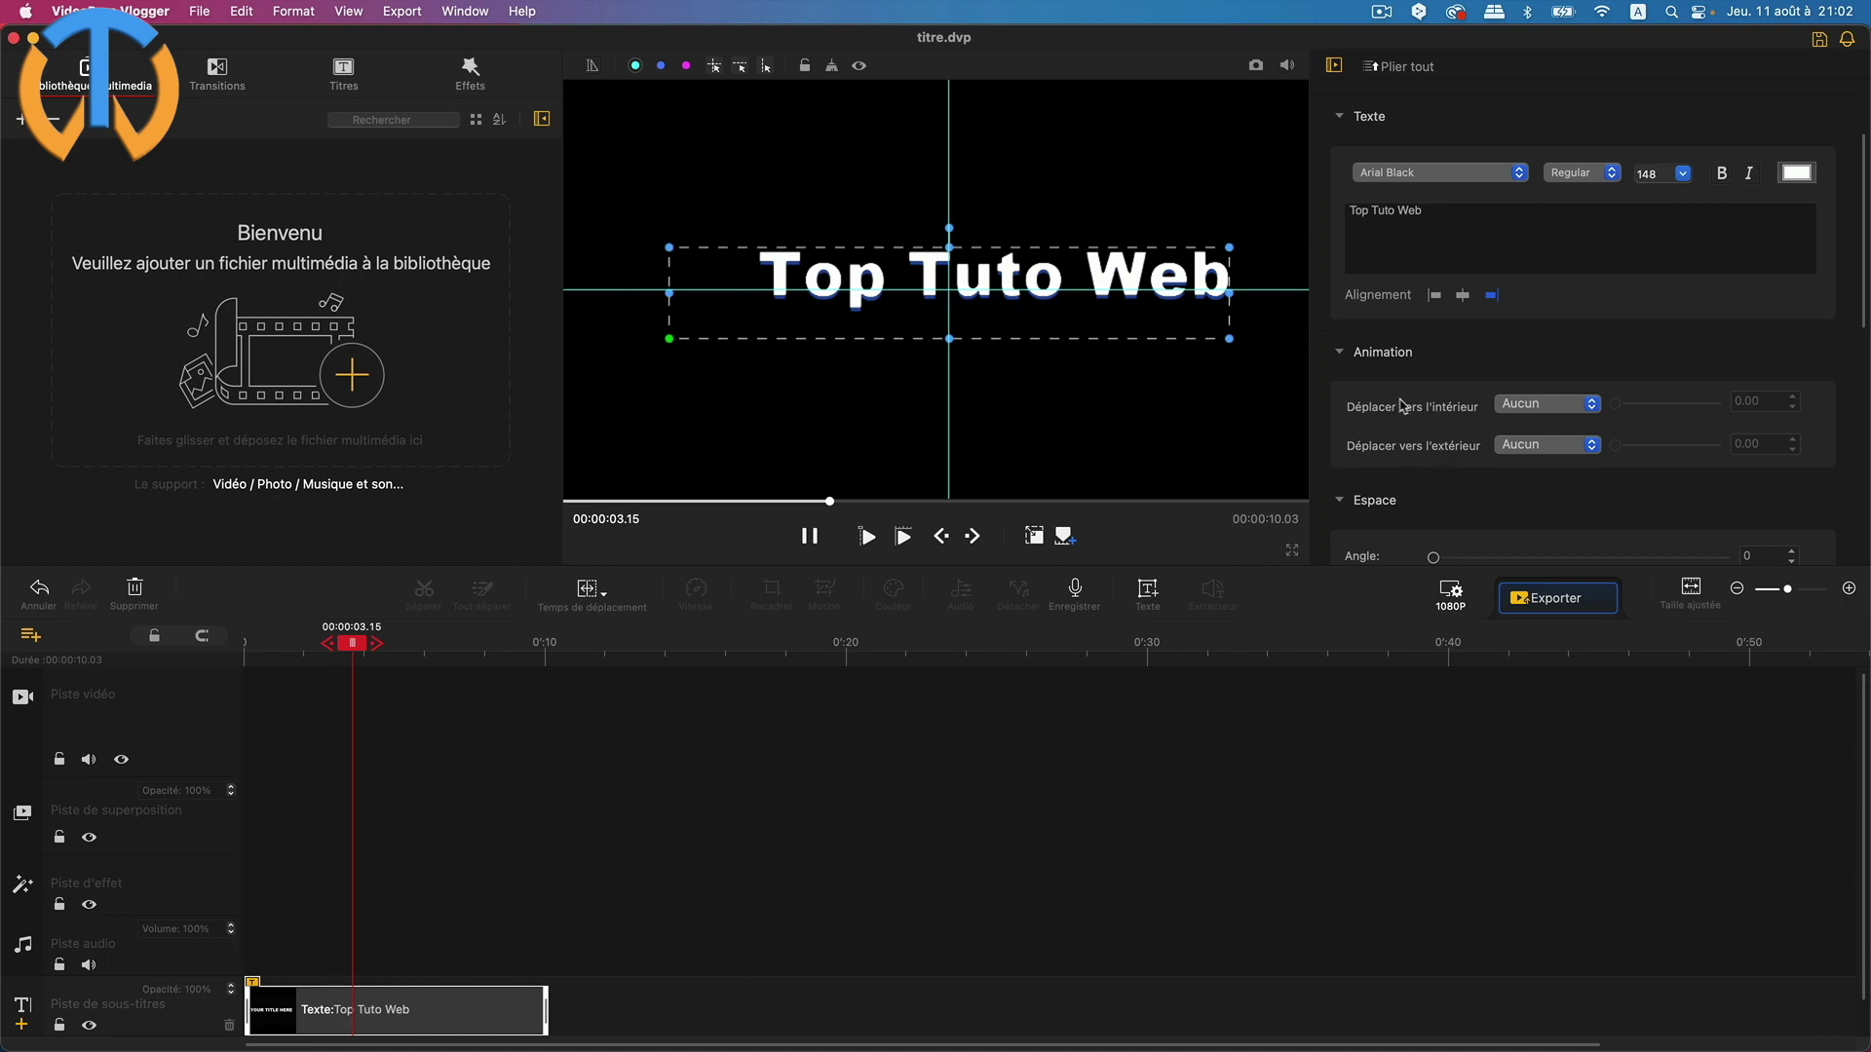
click(1534, 405)
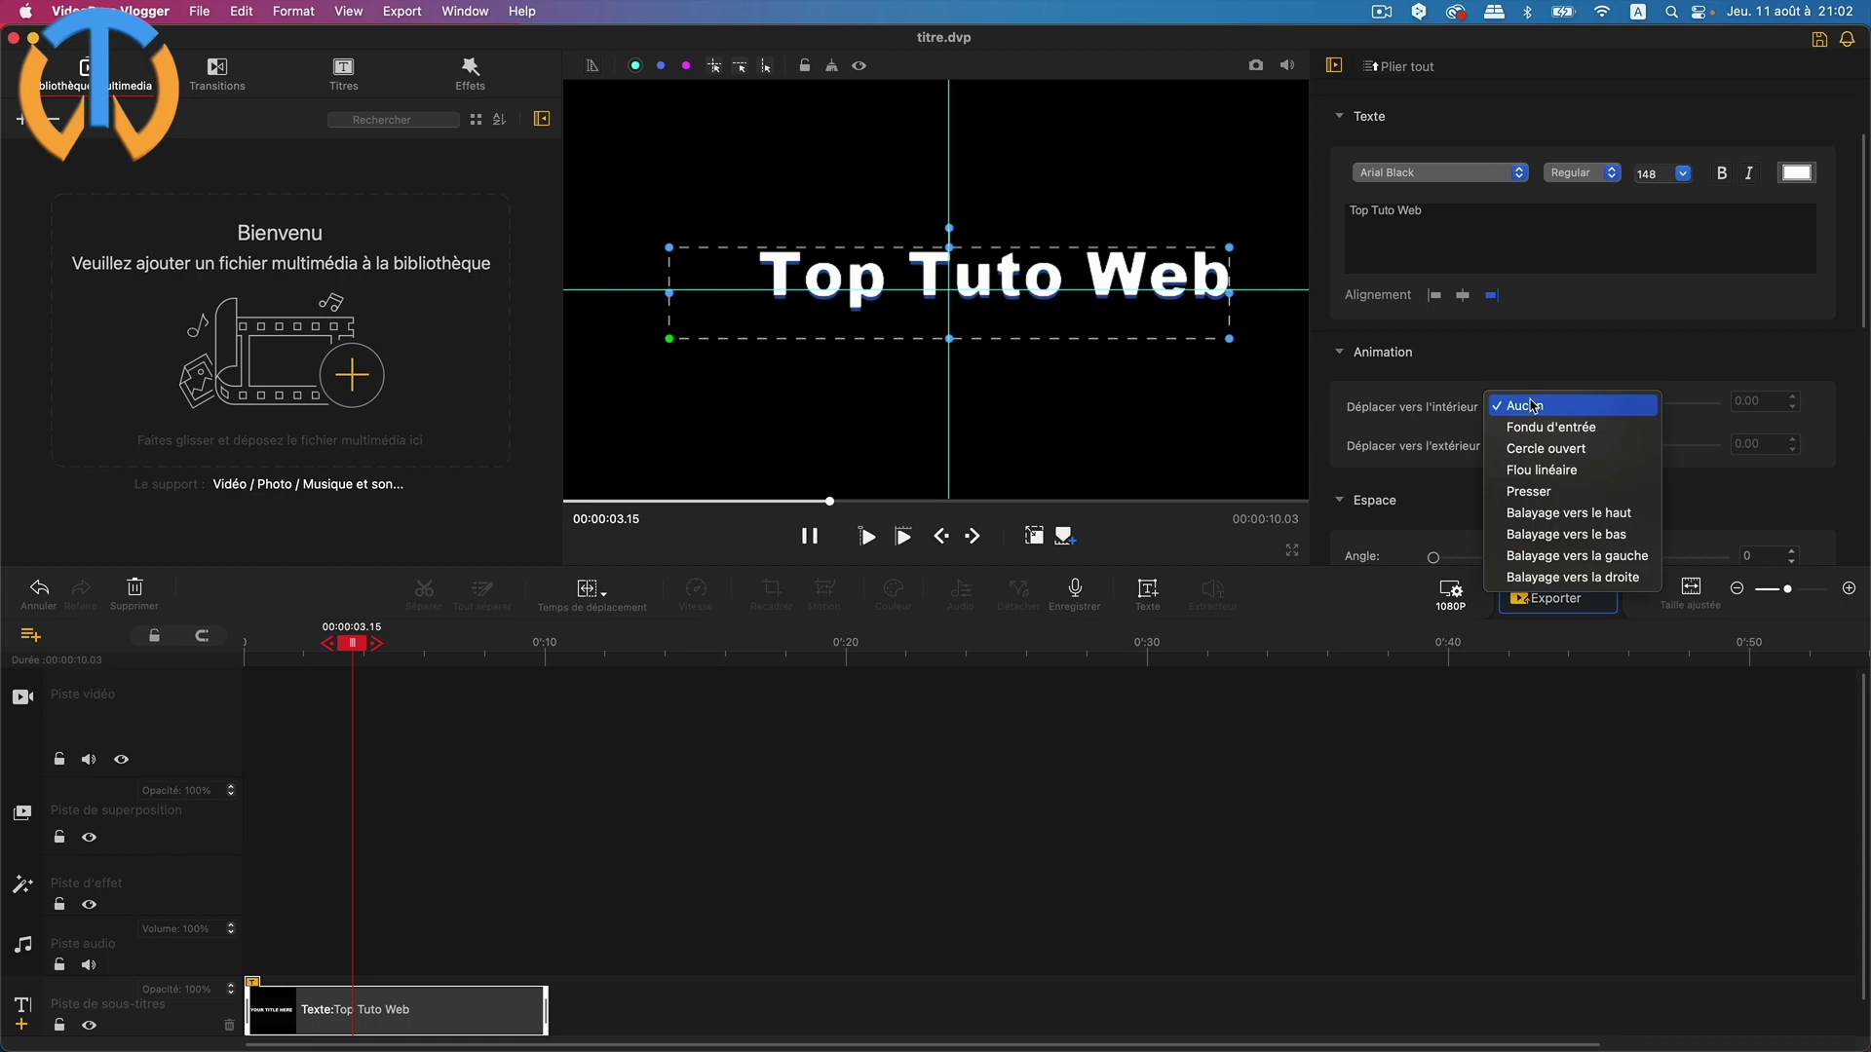
click(1537, 492)
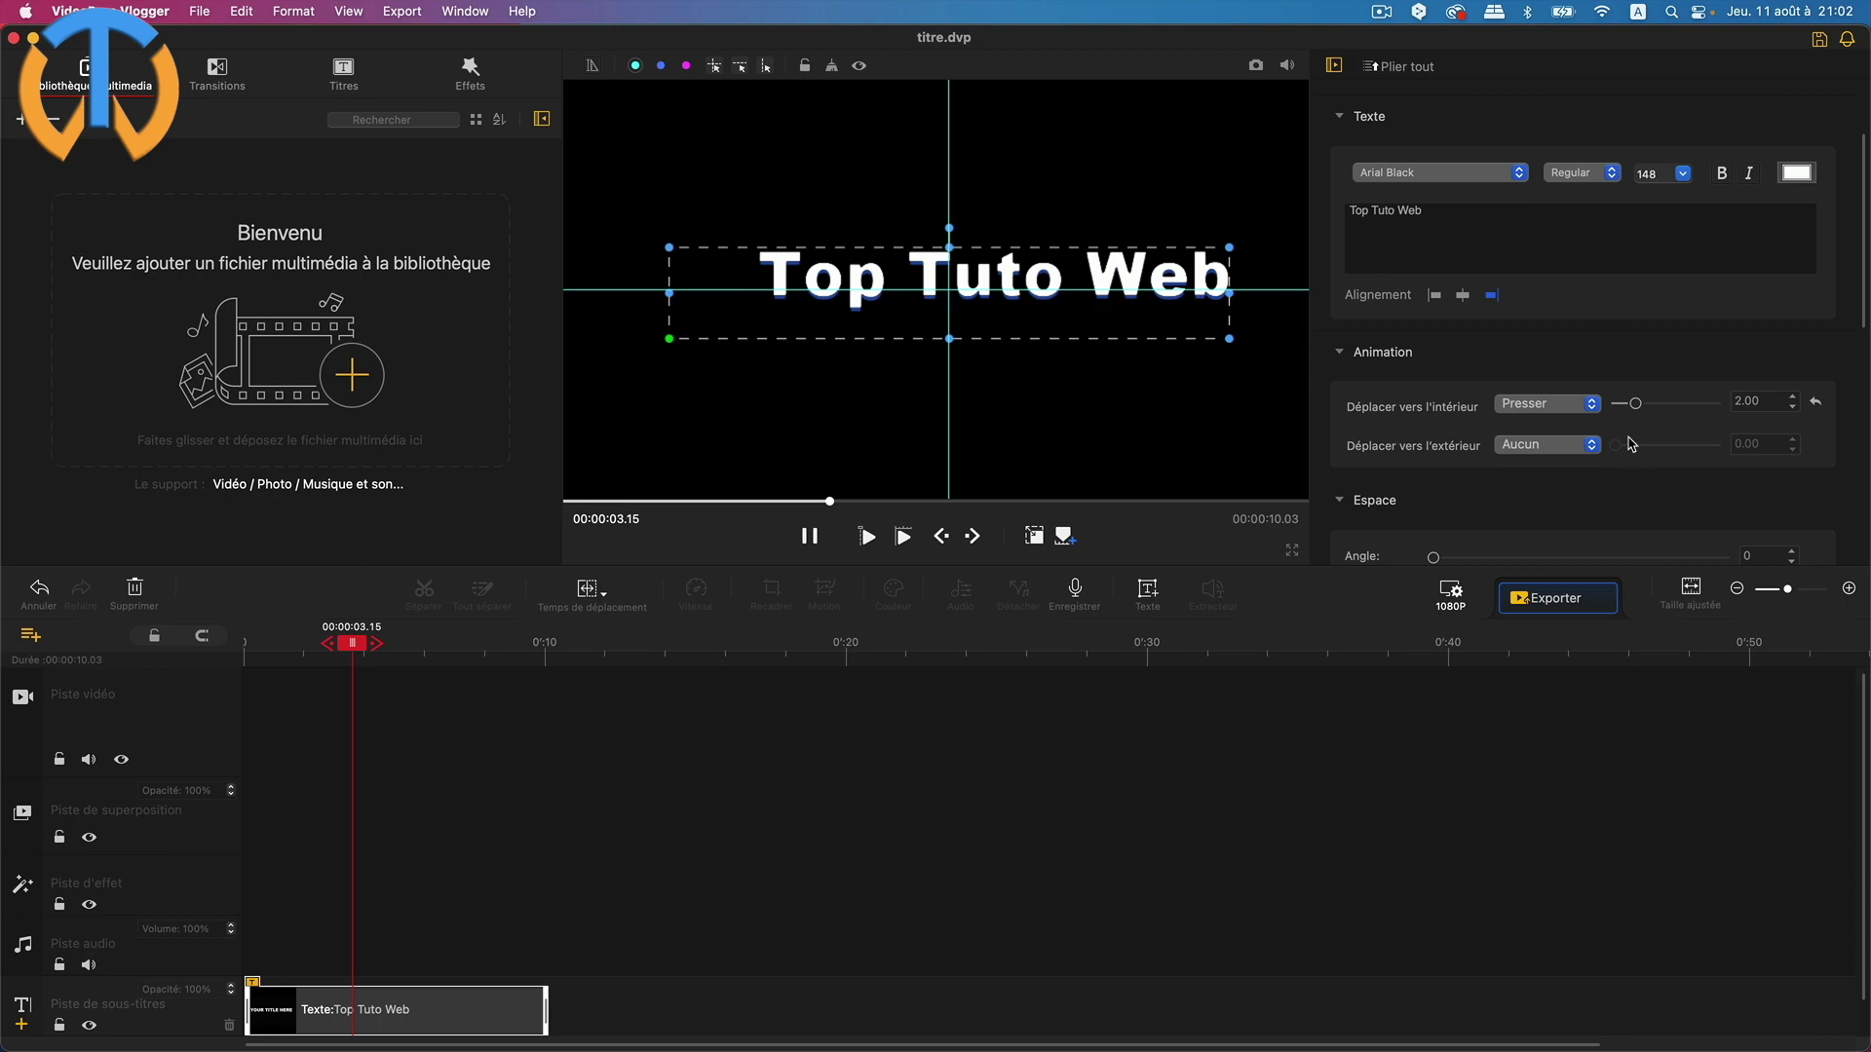
click(1554, 451)
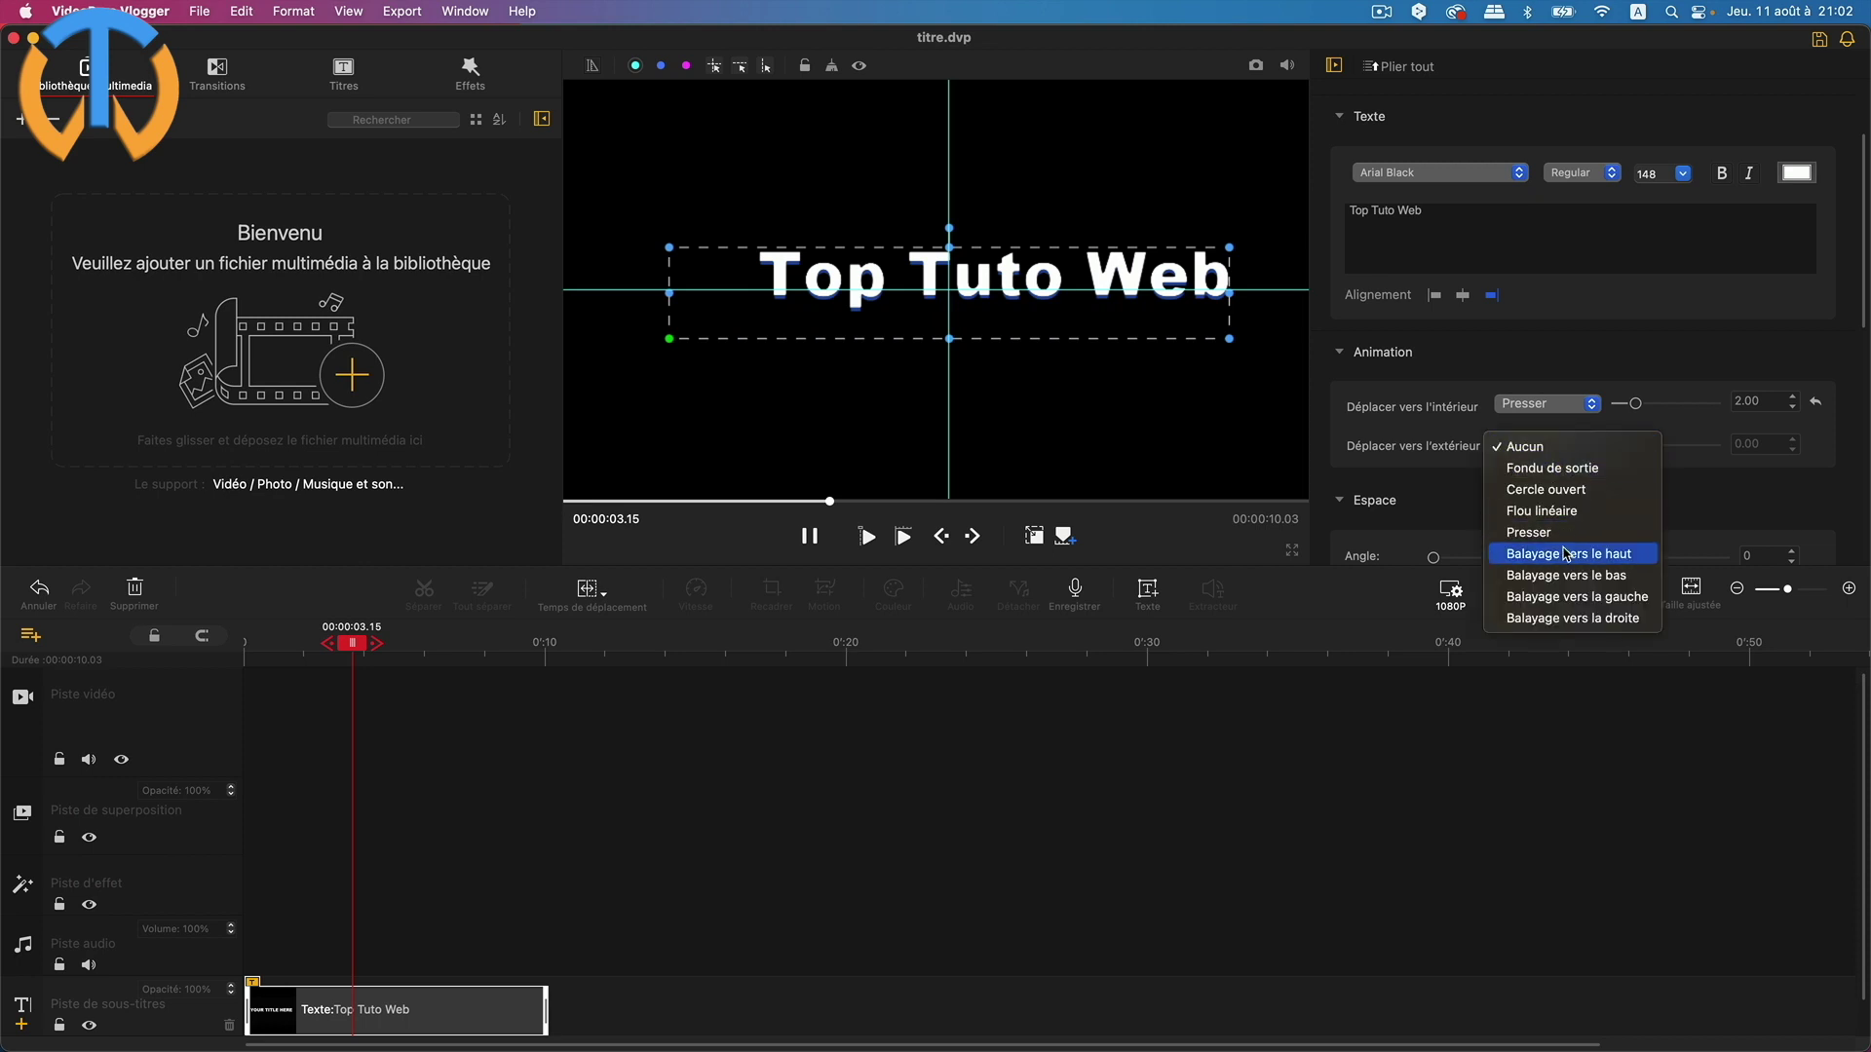
click(1584, 619)
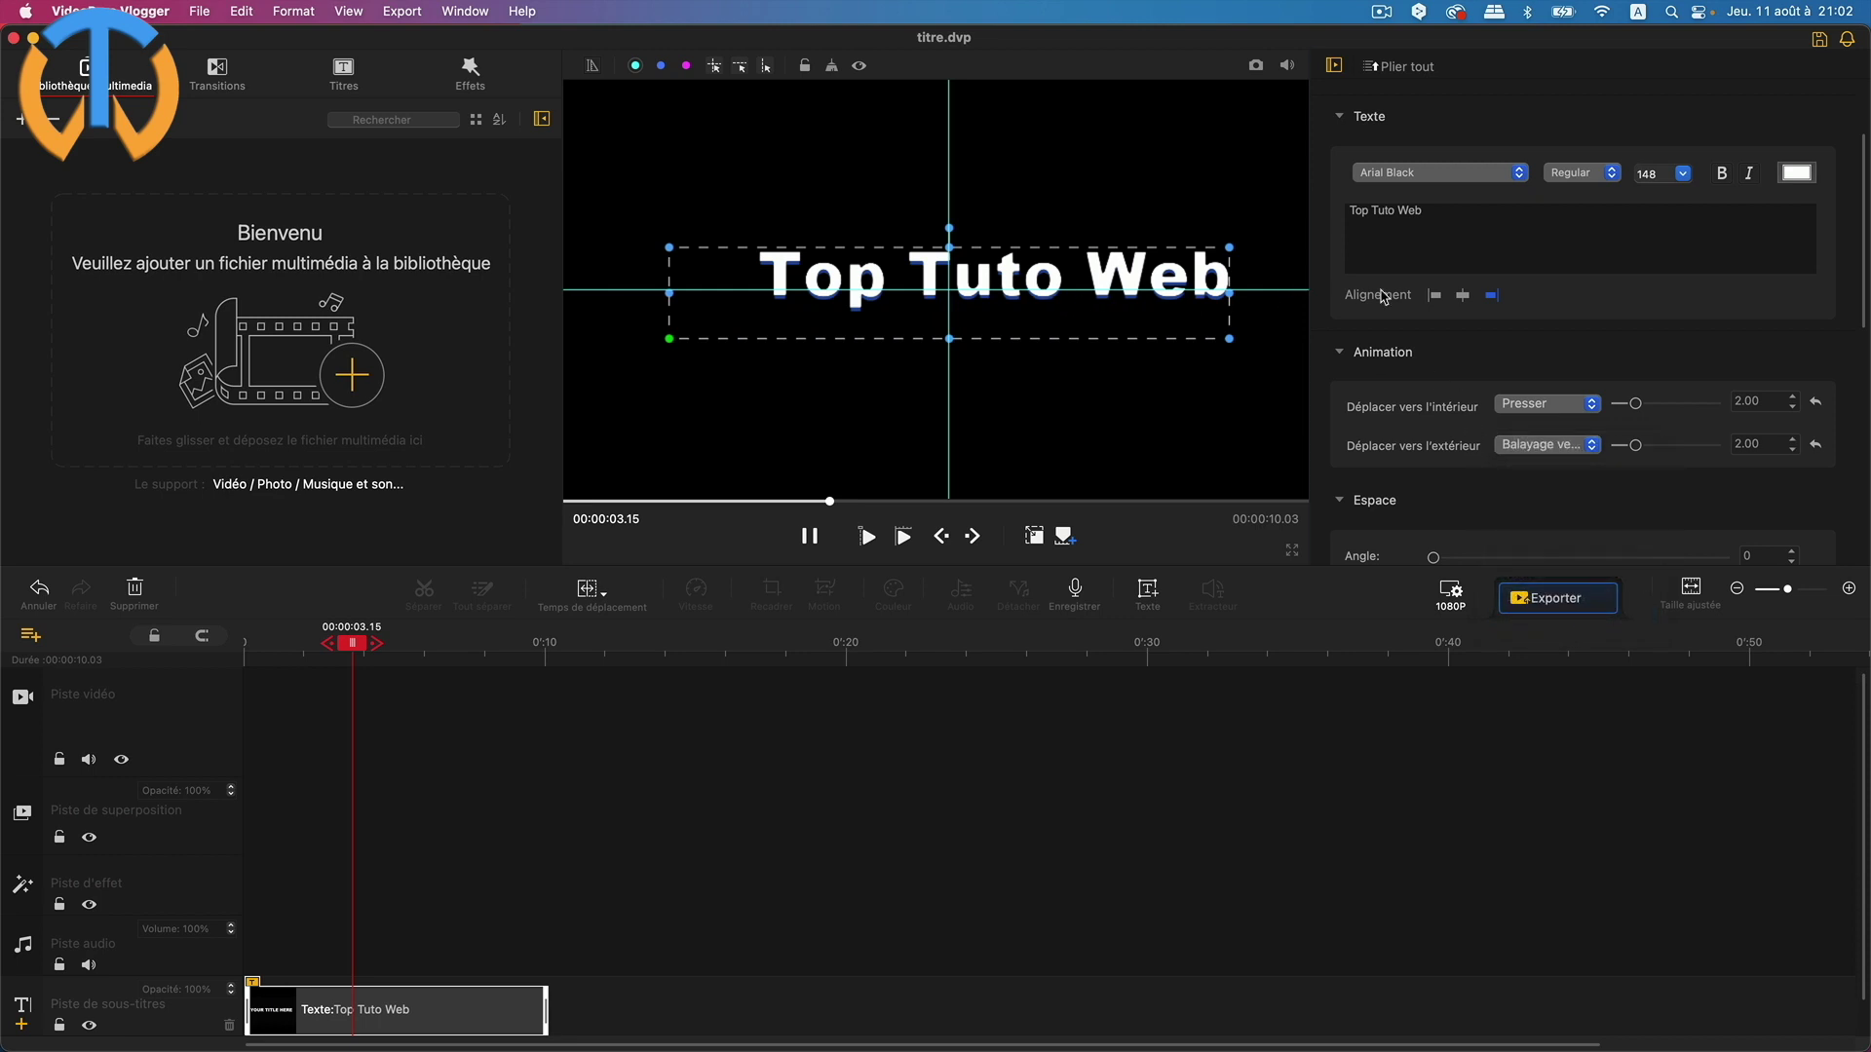
Centre-align the title text and play the clip to preview its animations, returning the playhead to about 3 seconds
click(1462, 297)
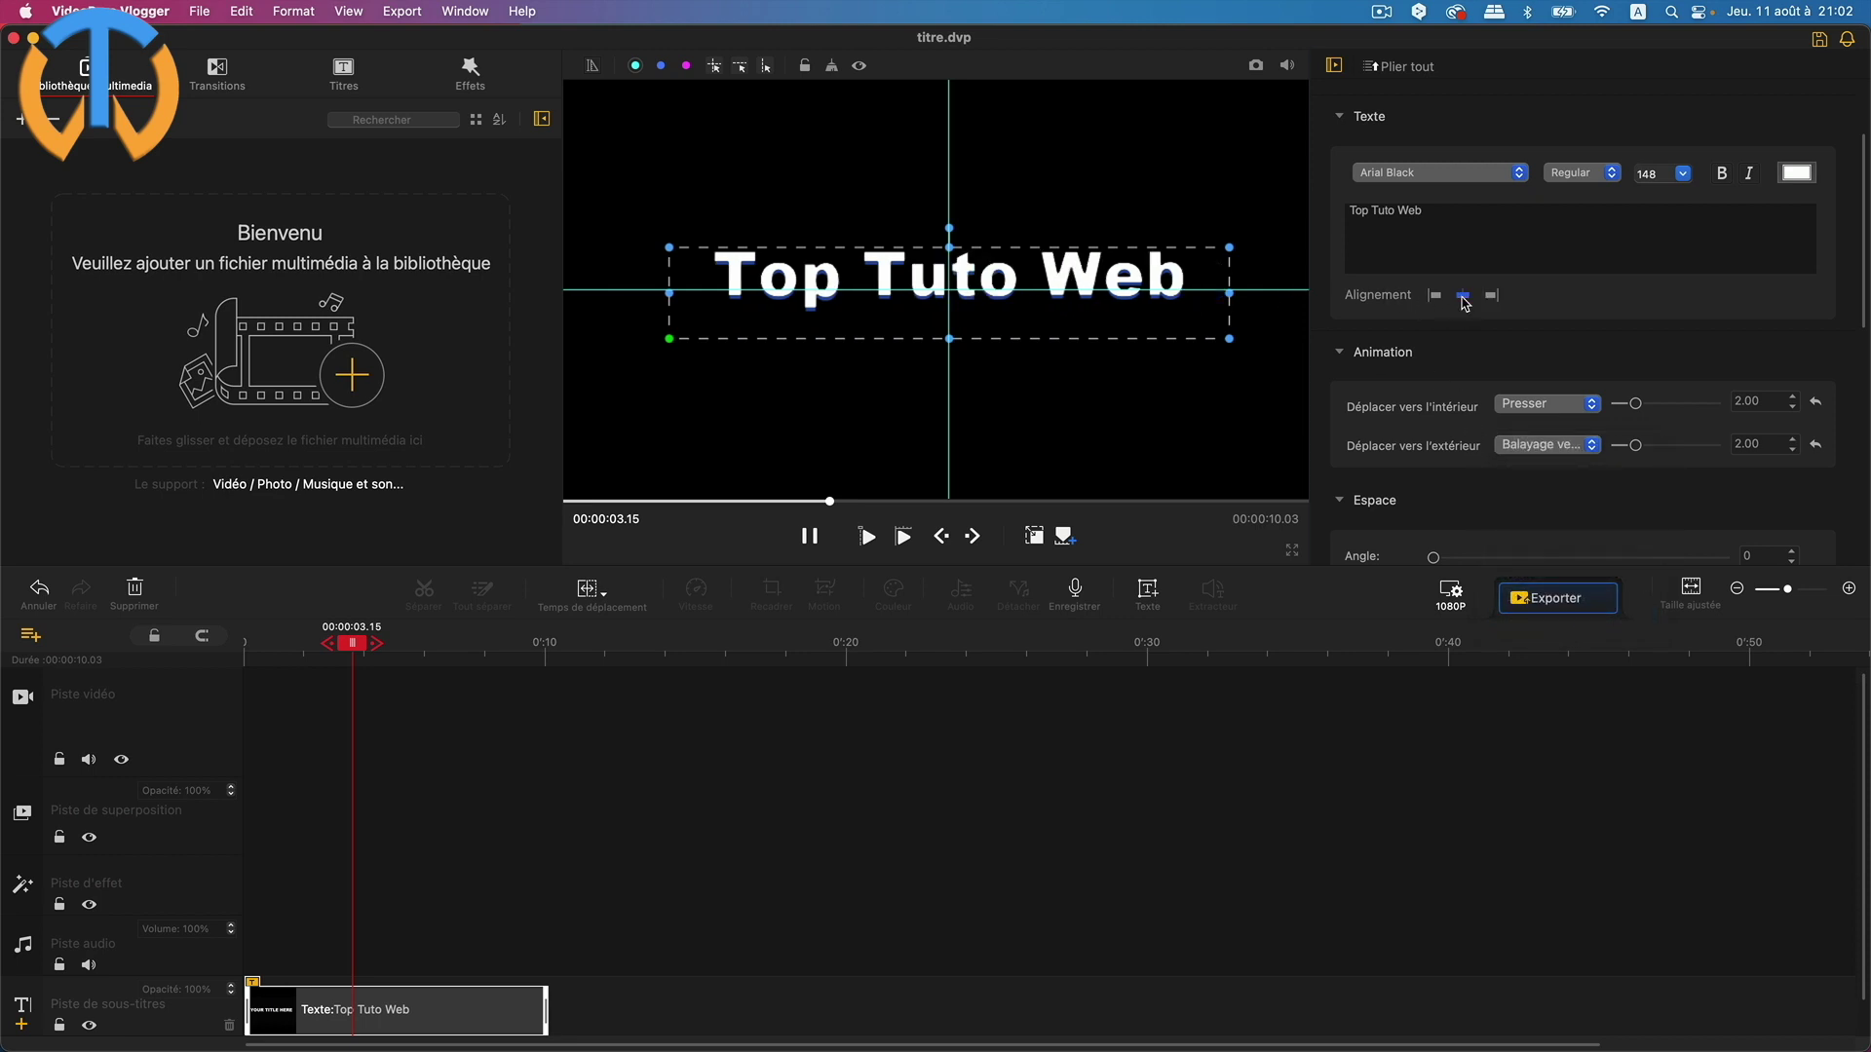
scroll(1447, 446, down, 1)
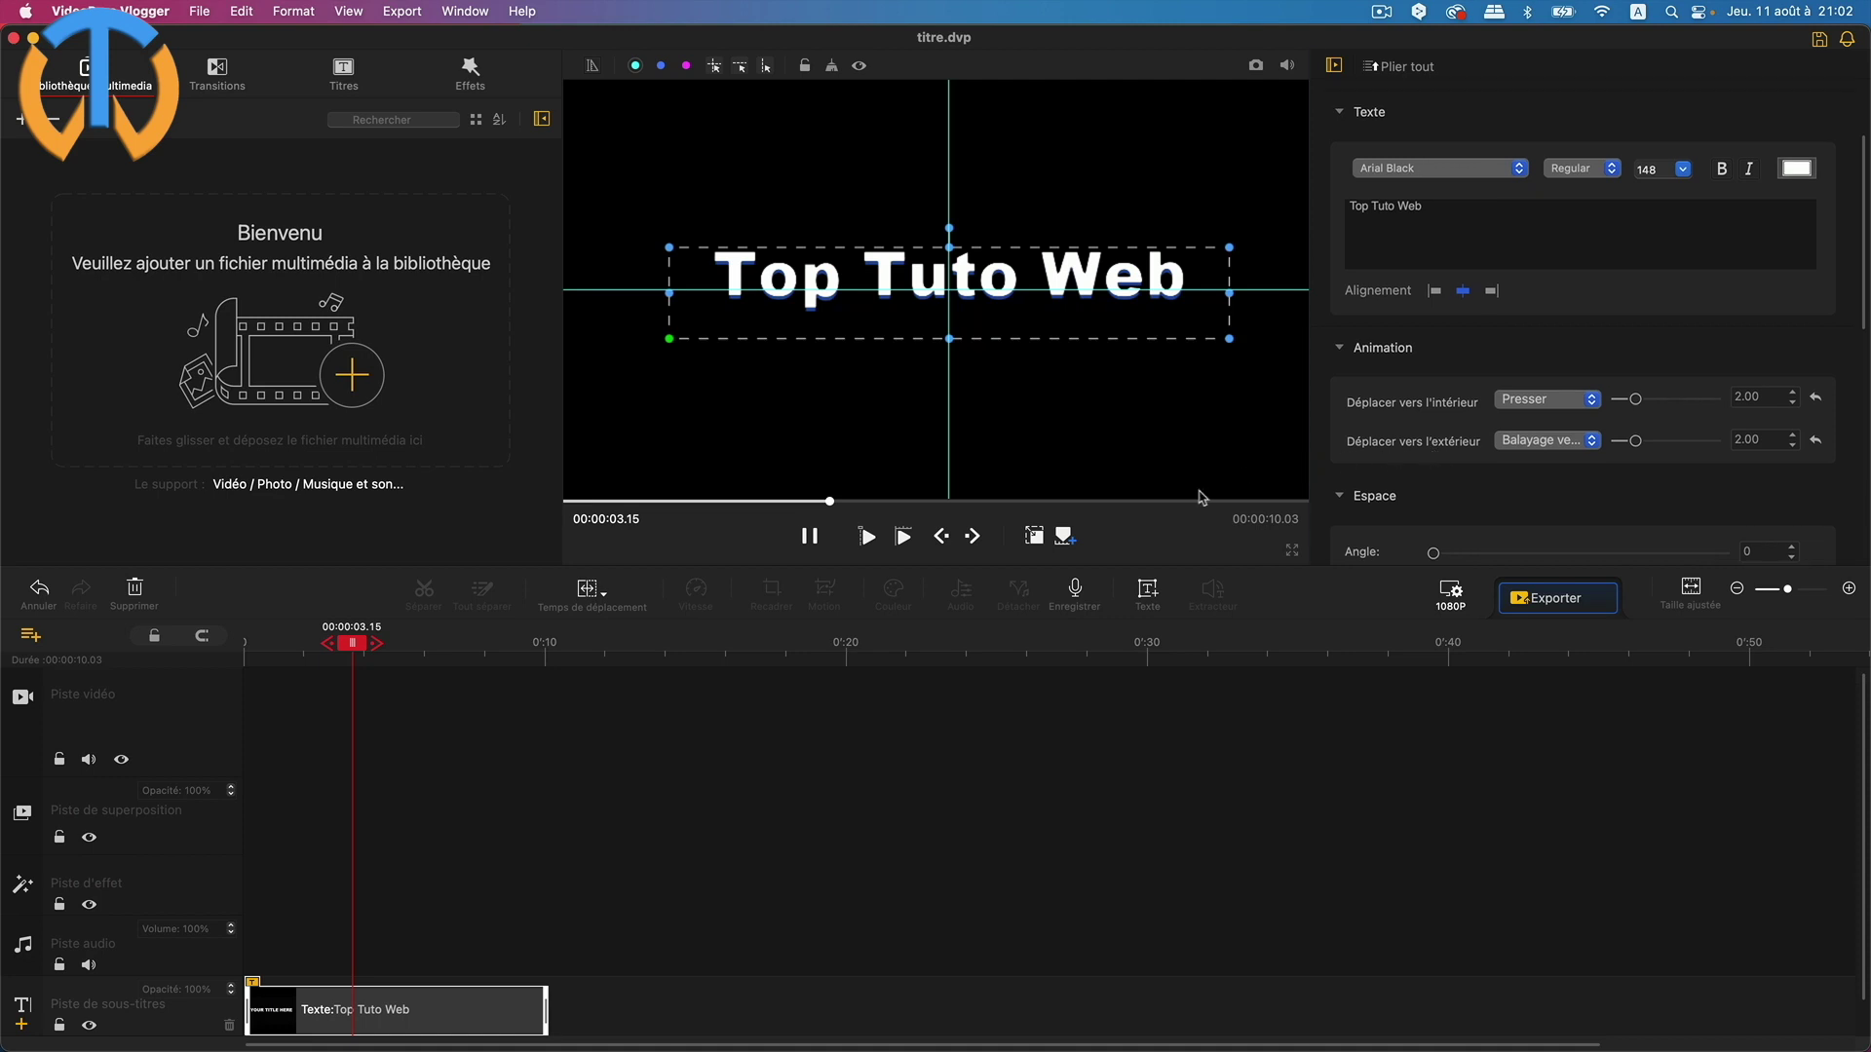
click(903, 536)
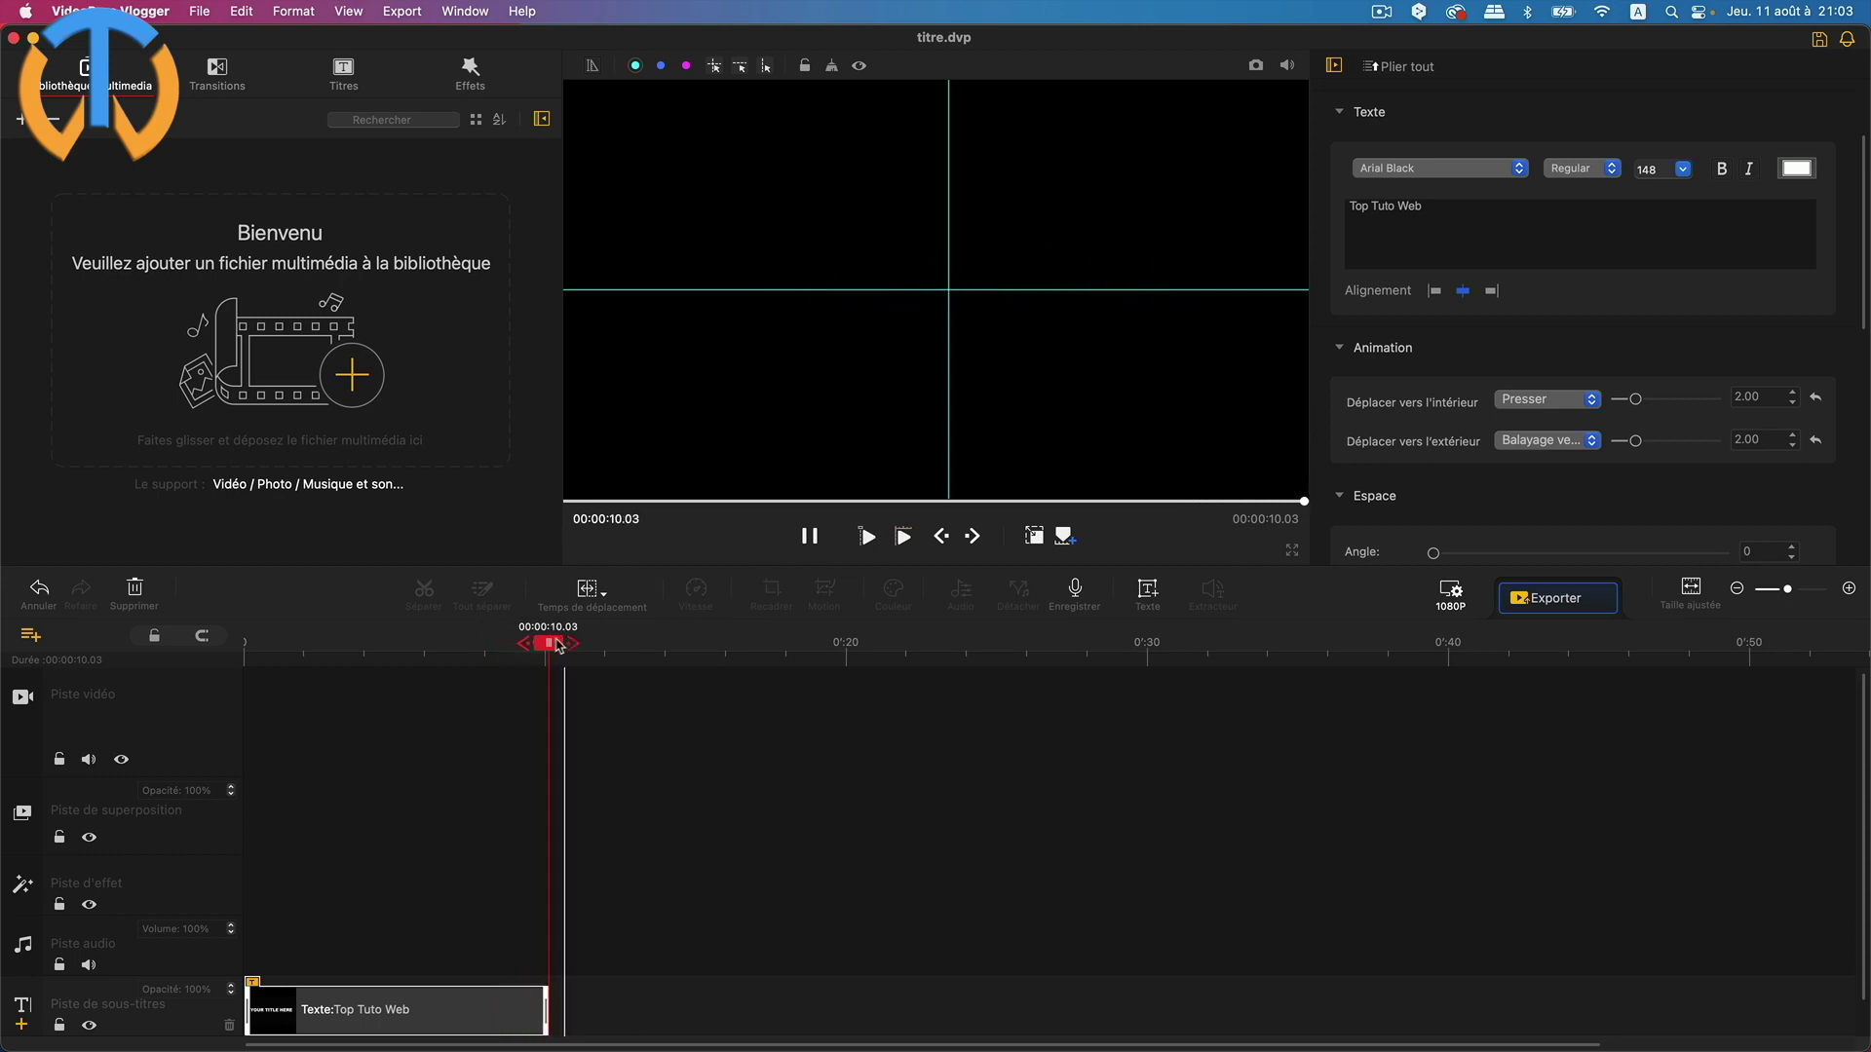
drag(549, 643, 342, 651)
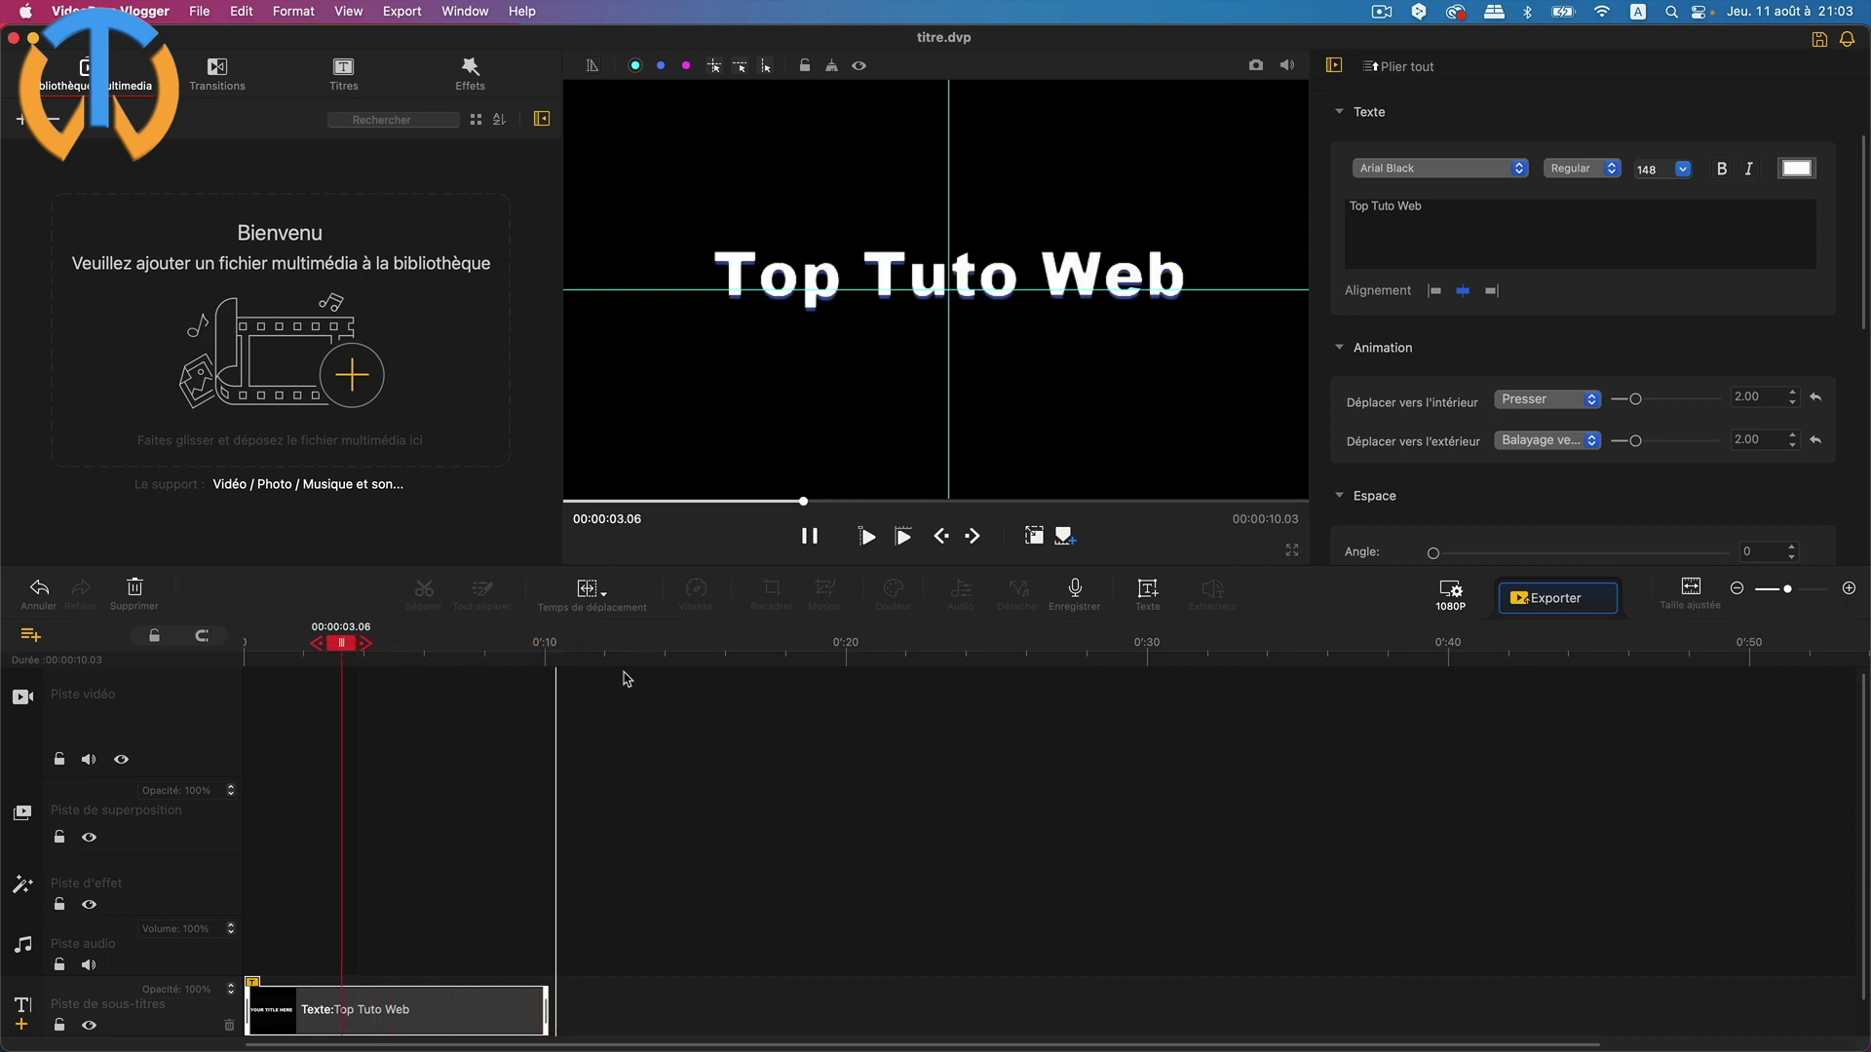
Set the title's character spacing to 10, keeping the angle at 0
scroll(1540, 480, down, 5)
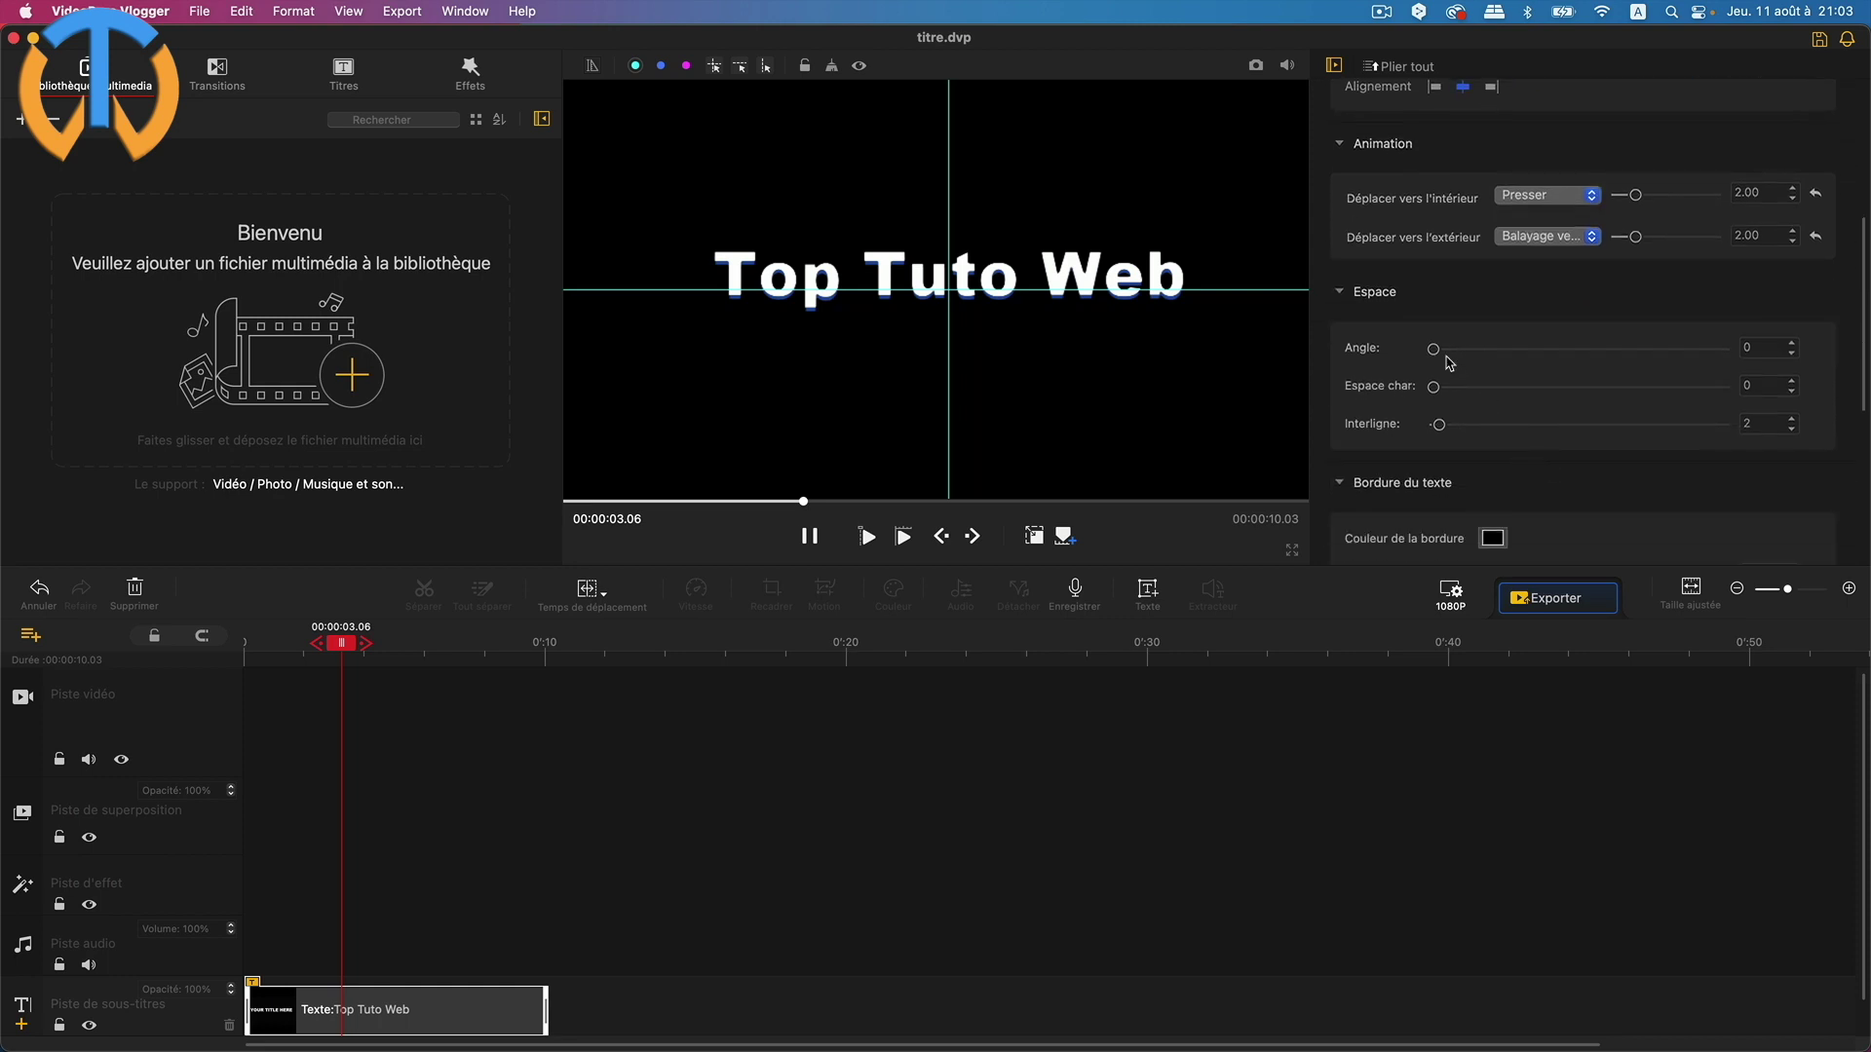
drag(1439, 358, 1434, 358)
drag(1435, 388, 1465, 394)
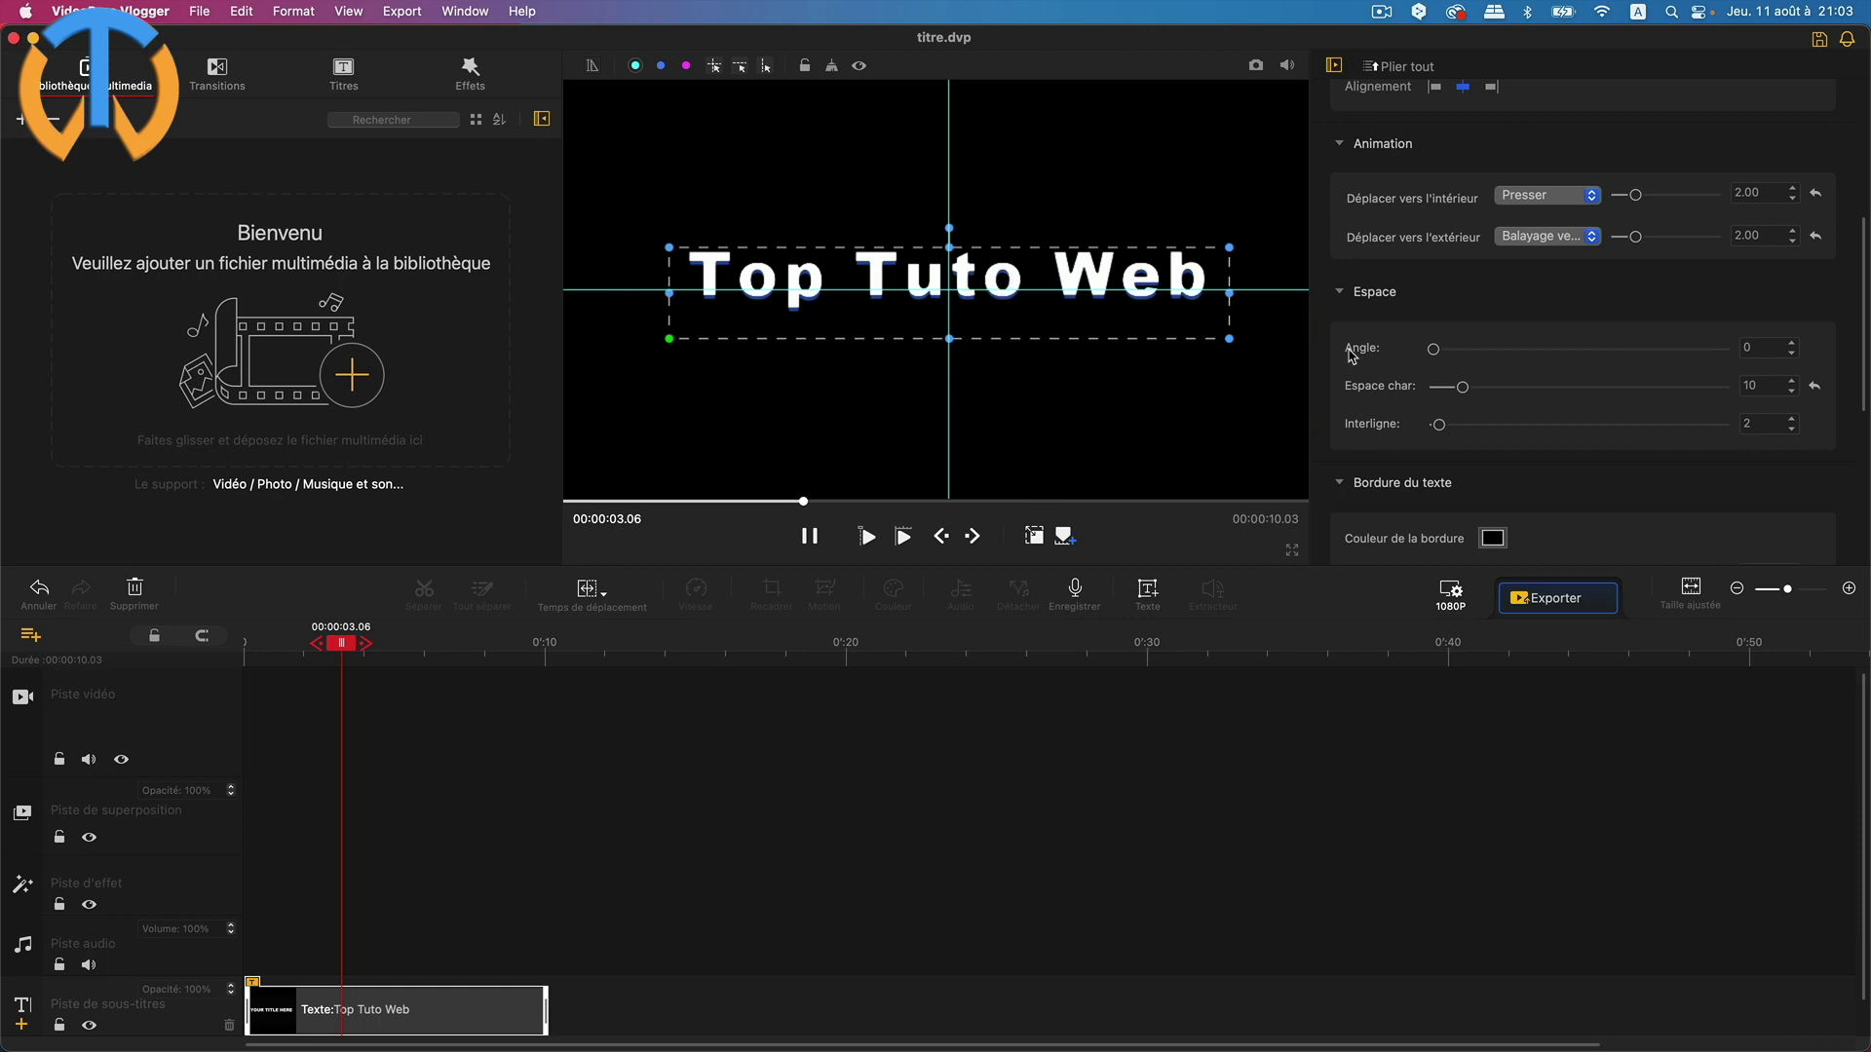
Set the title's line spacing to 36 and give its text a red border with a size of 7
drag(1439, 428, 1537, 430)
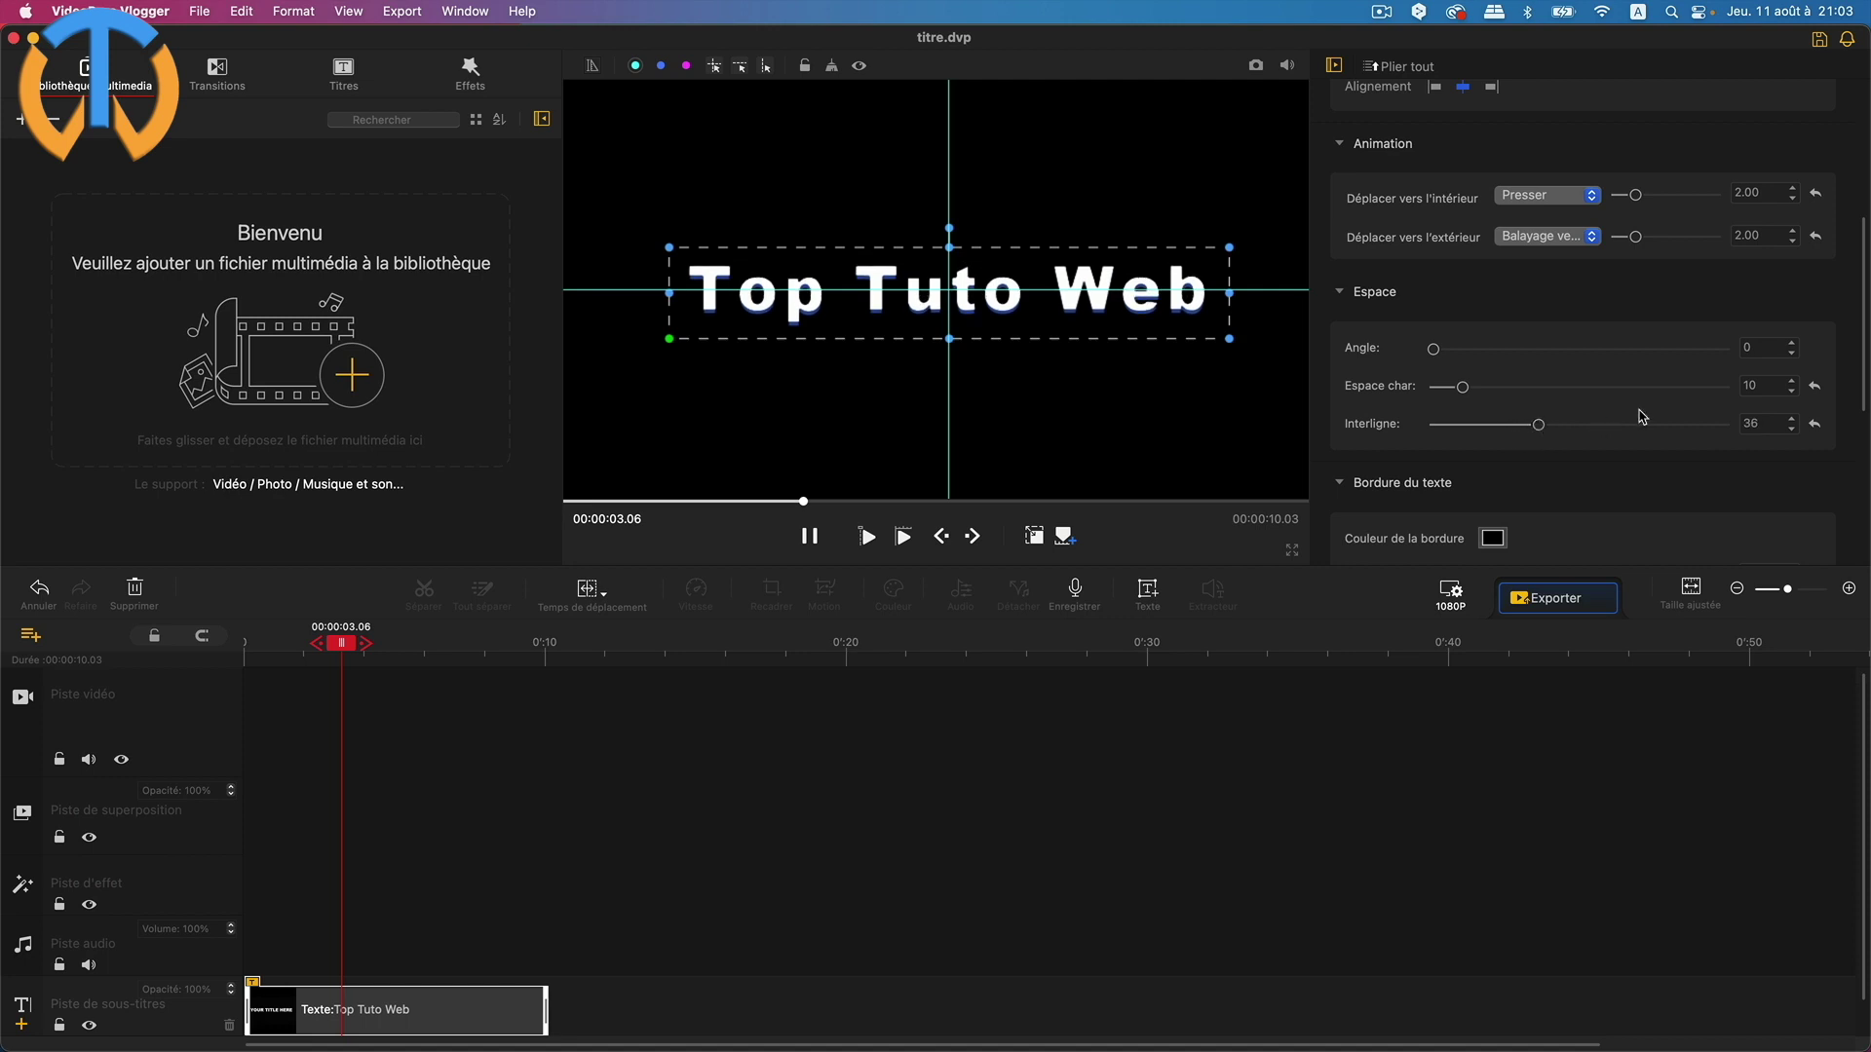
scroll(1645, 417, down, 4)
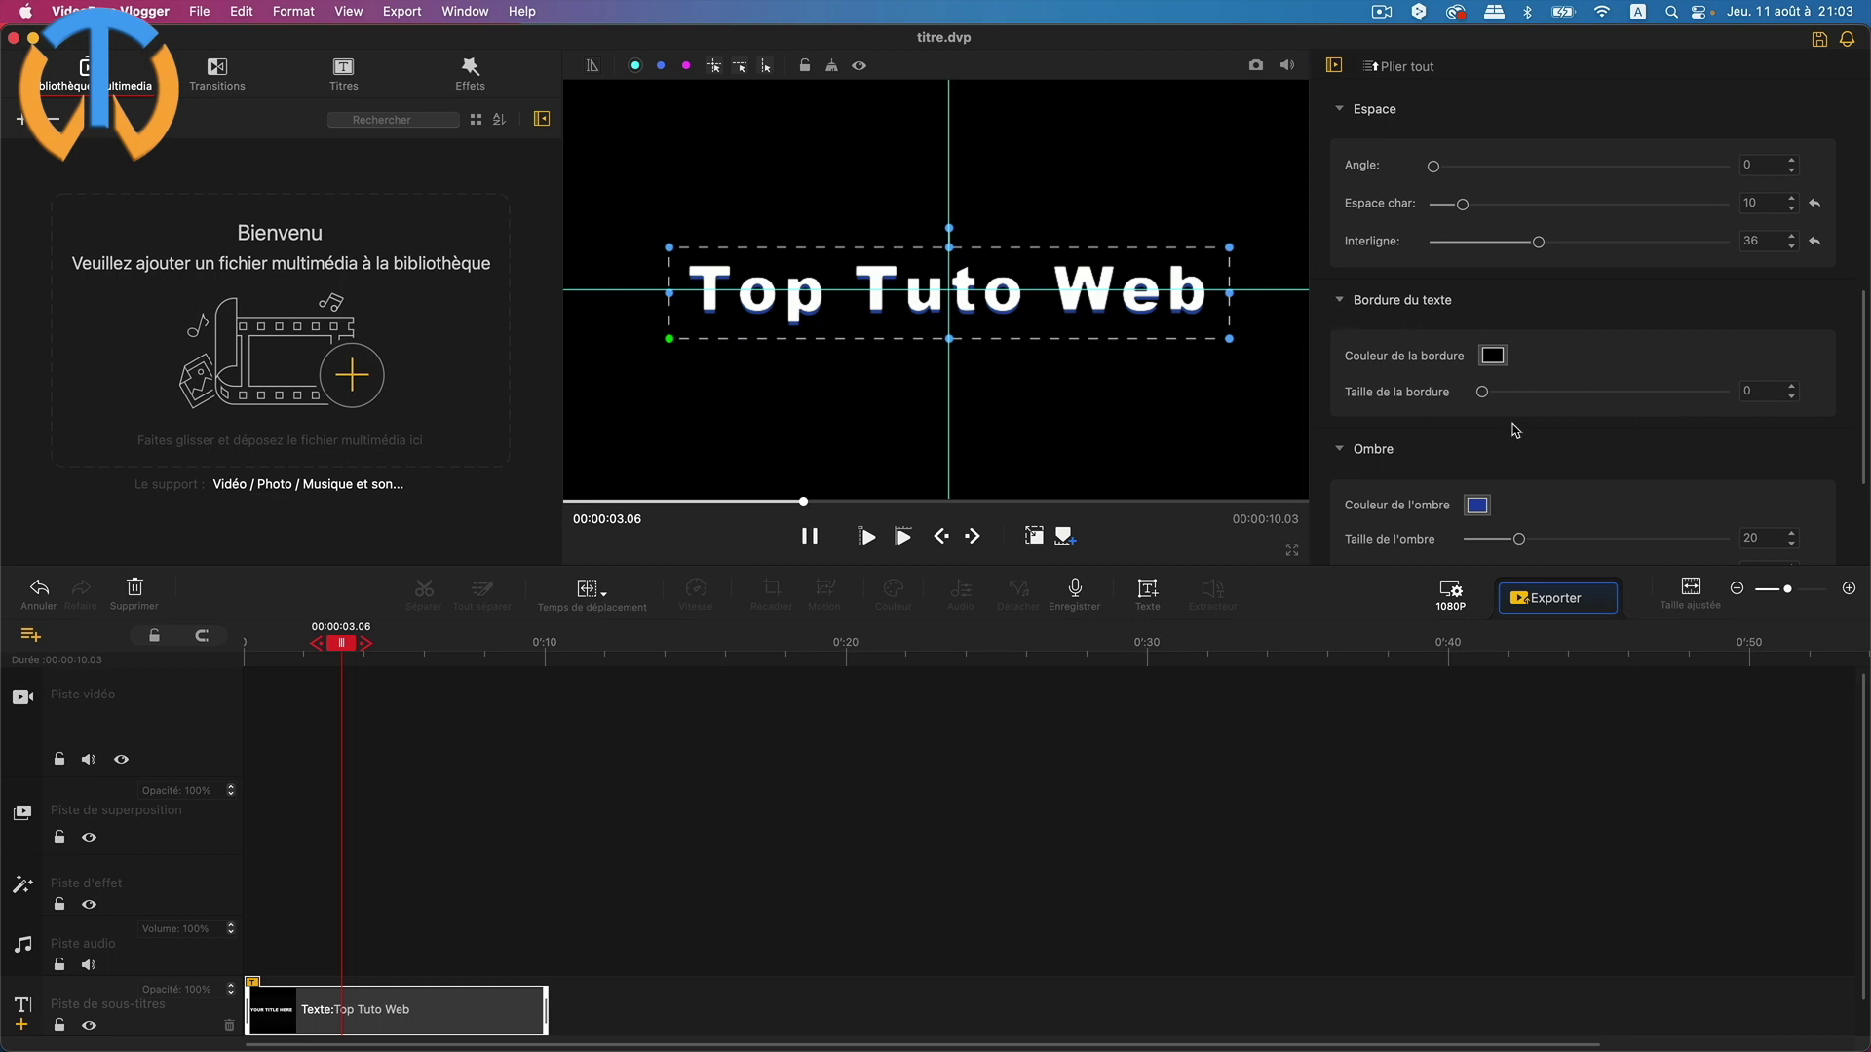
click(1494, 357)
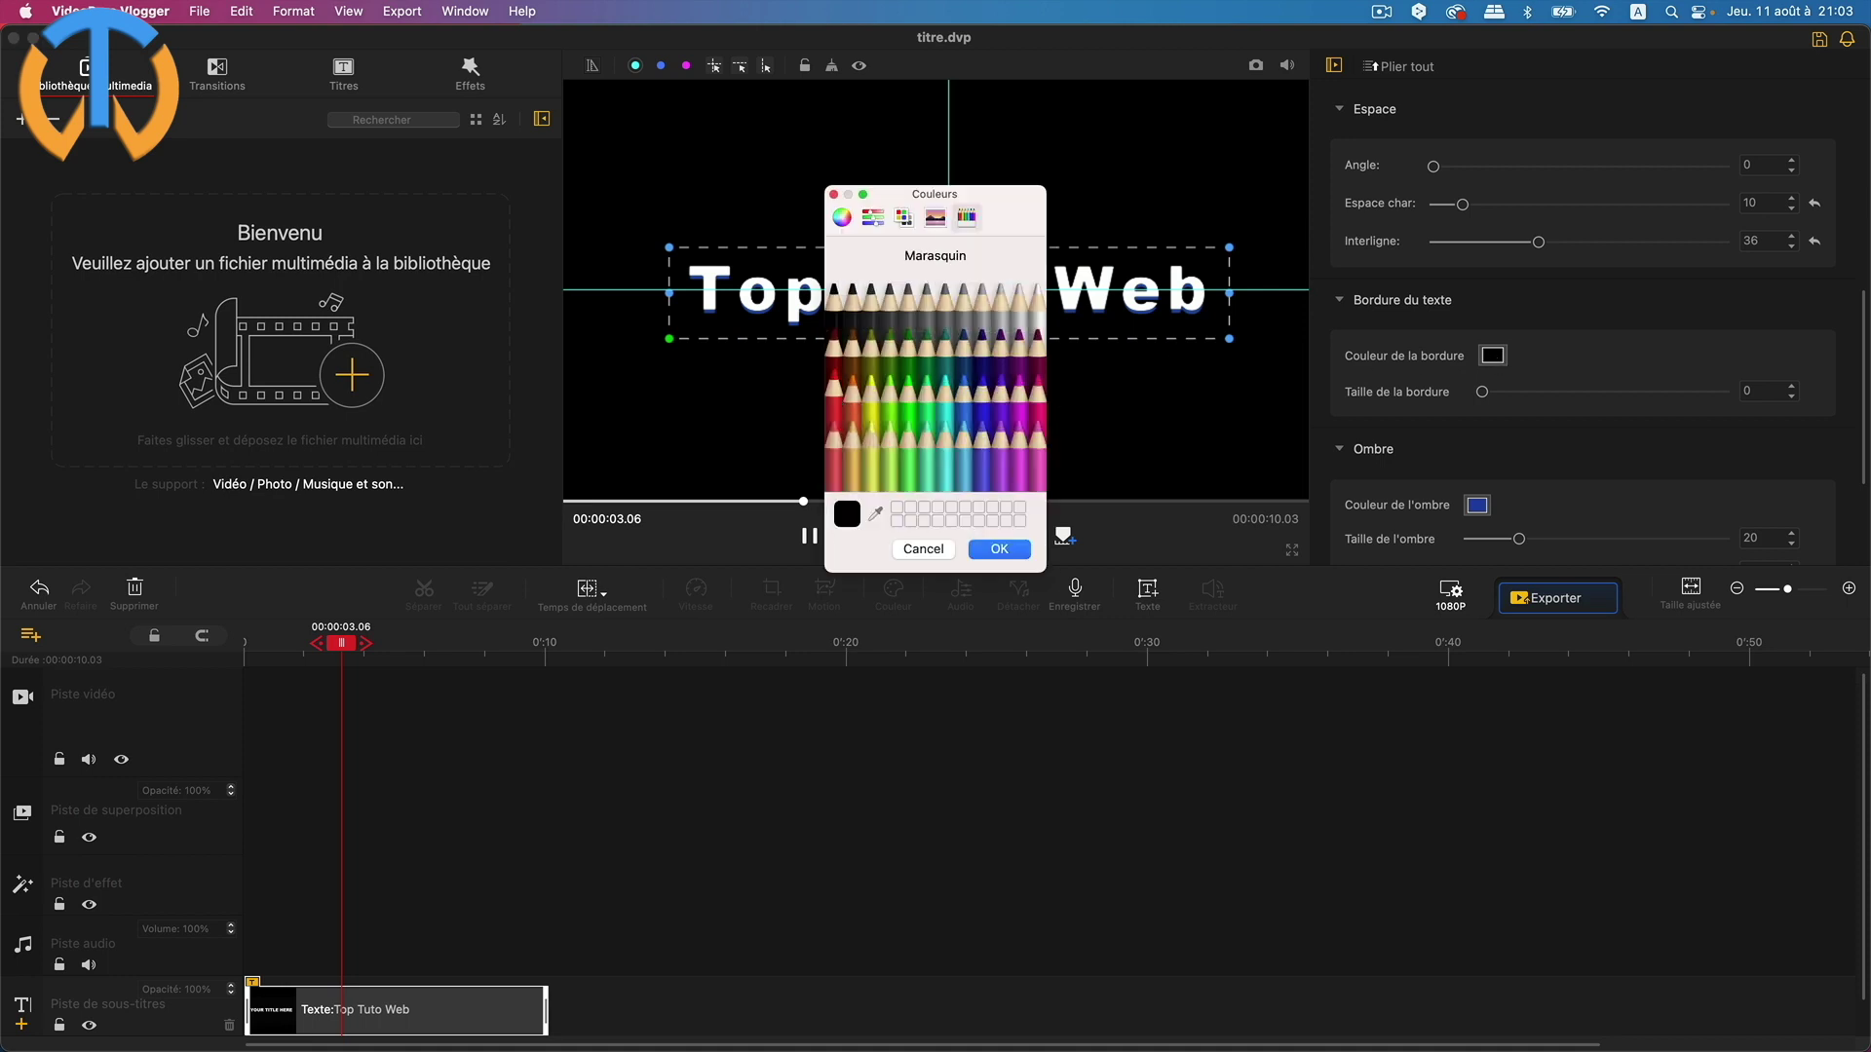
click(835, 404)
click(835, 460)
click(835, 405)
click(997, 549)
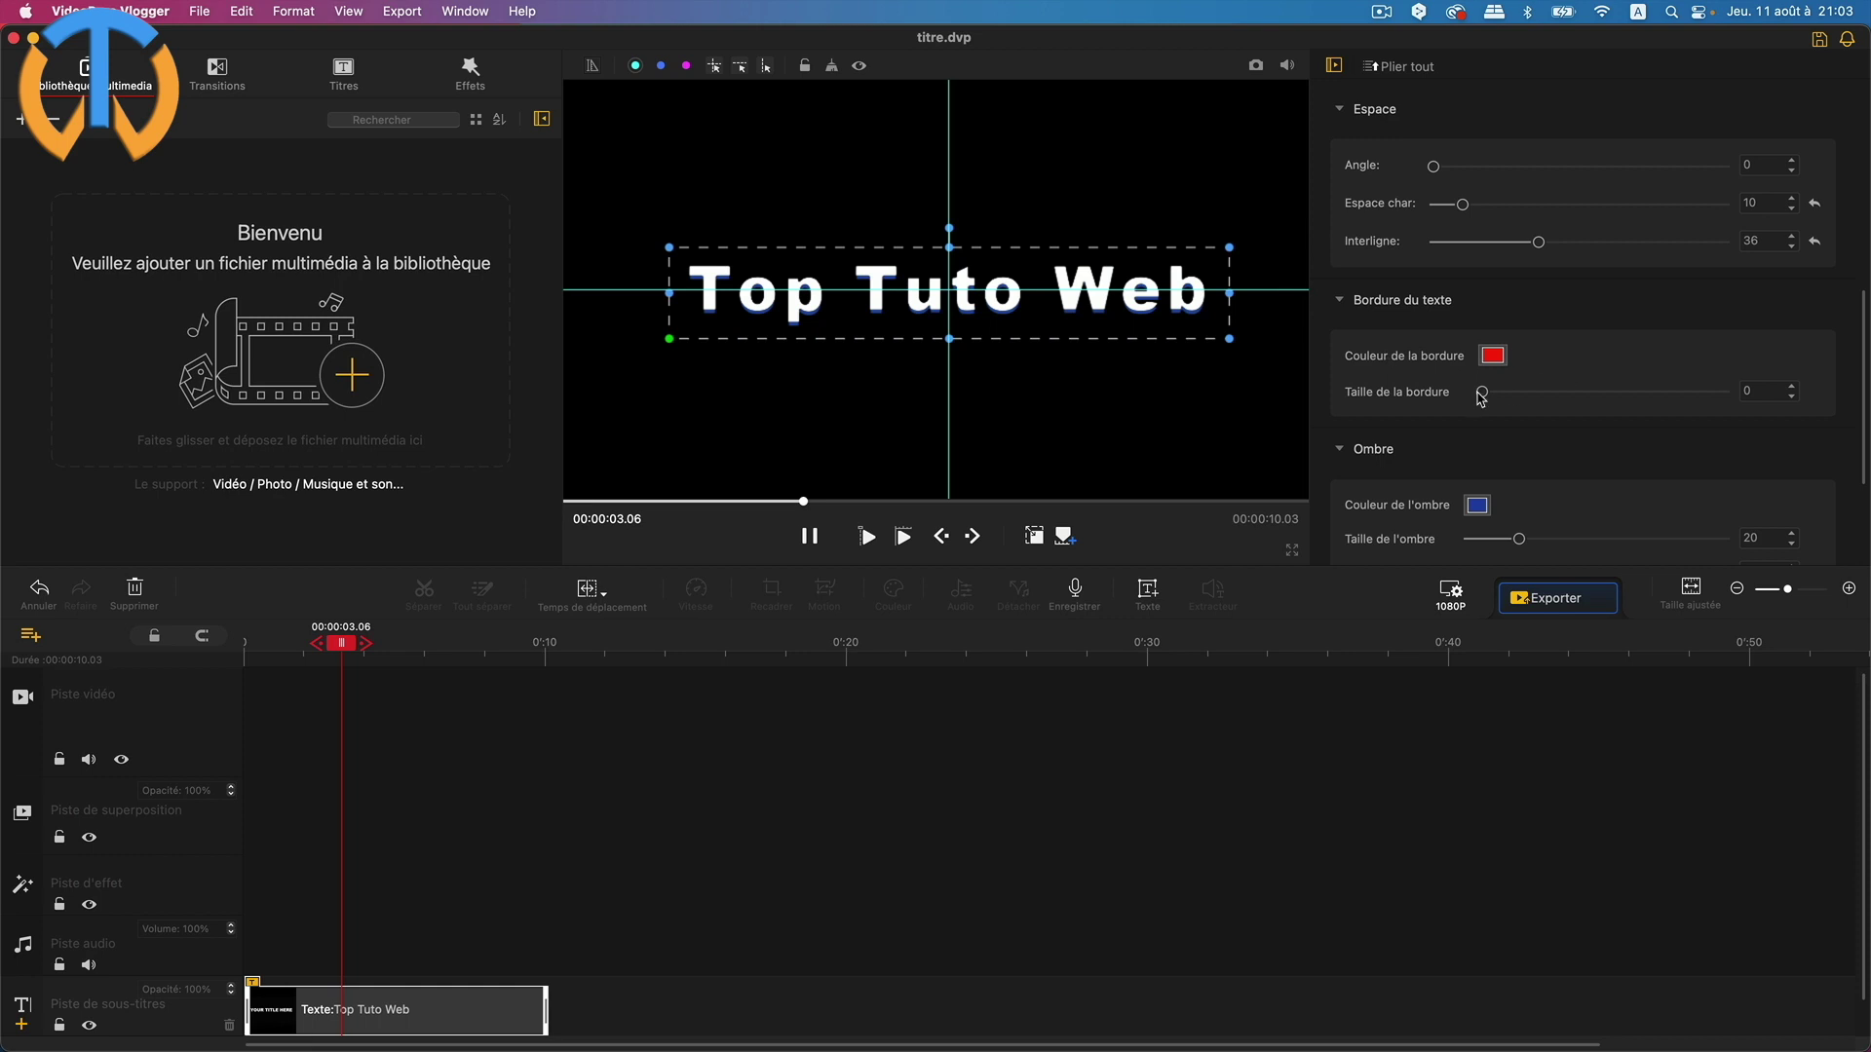
drag(1484, 393, 1699, 402)
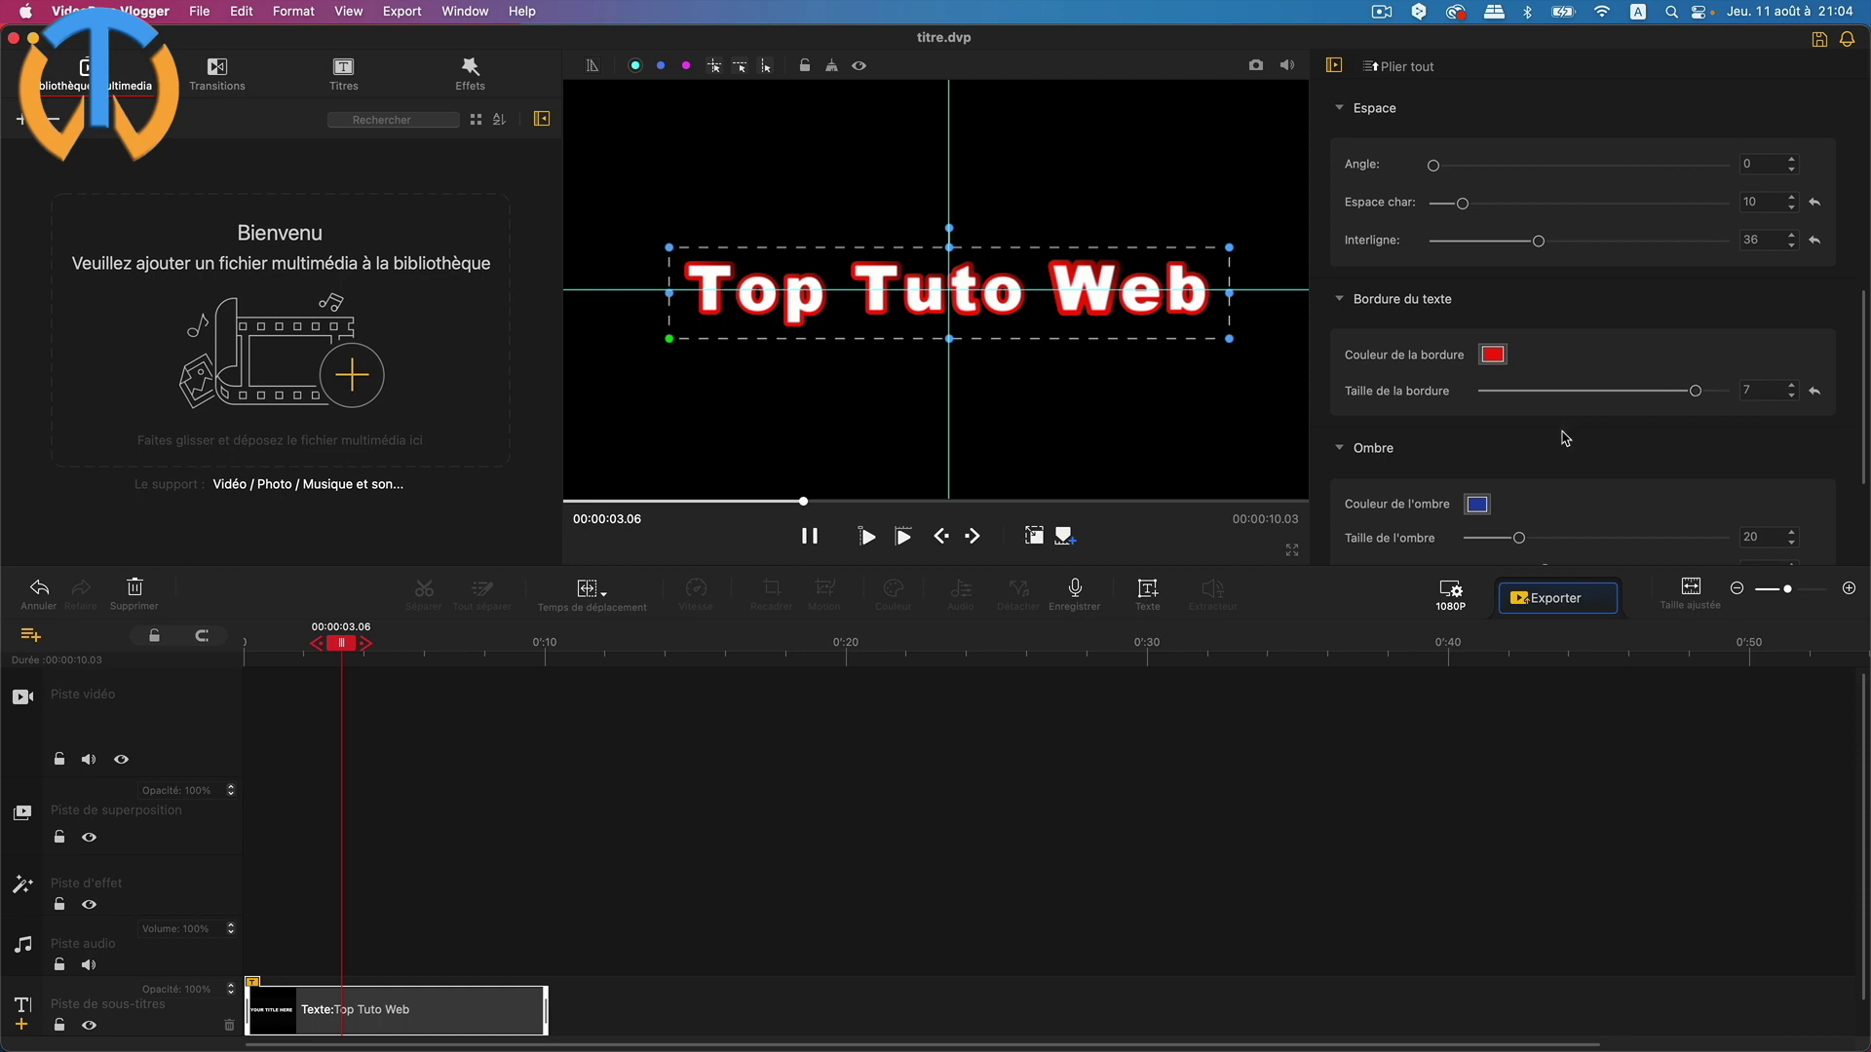
Open the title's shadow colour for editing and choose the bright yellow pencil
scroll(1562, 435, down, 4)
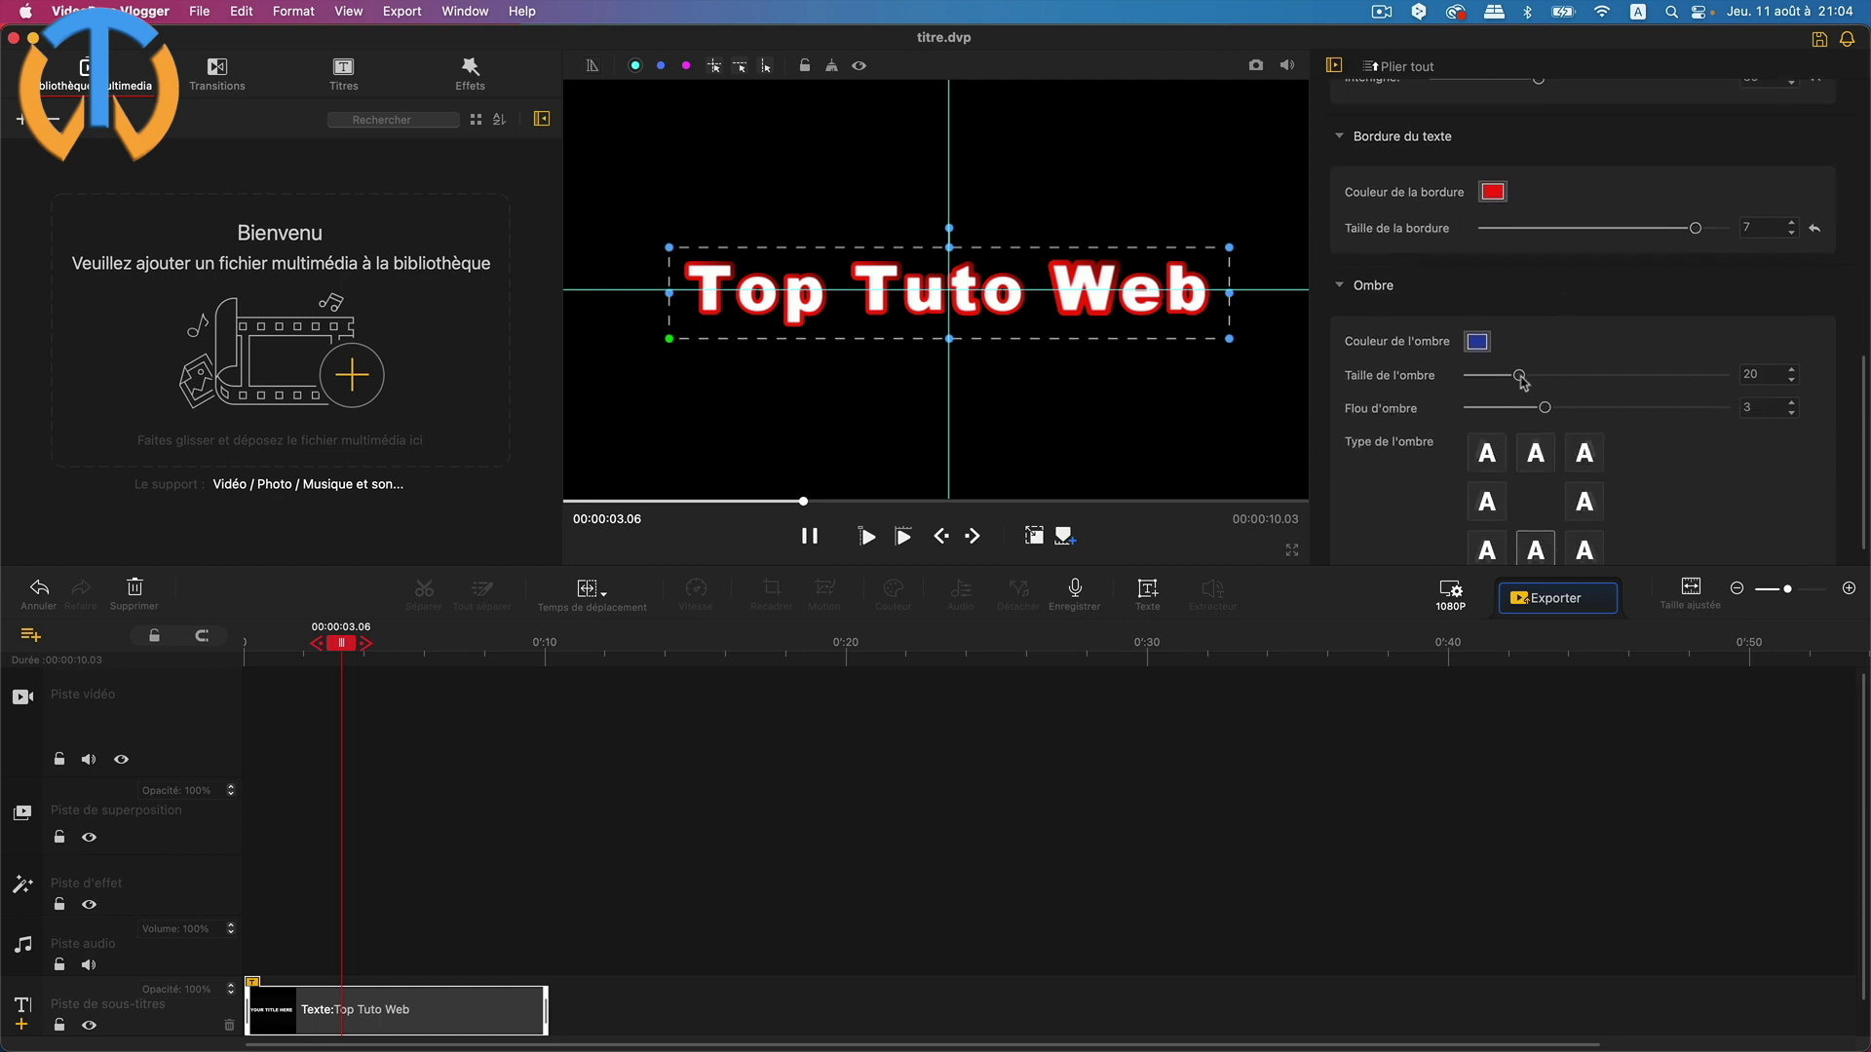
click(1478, 343)
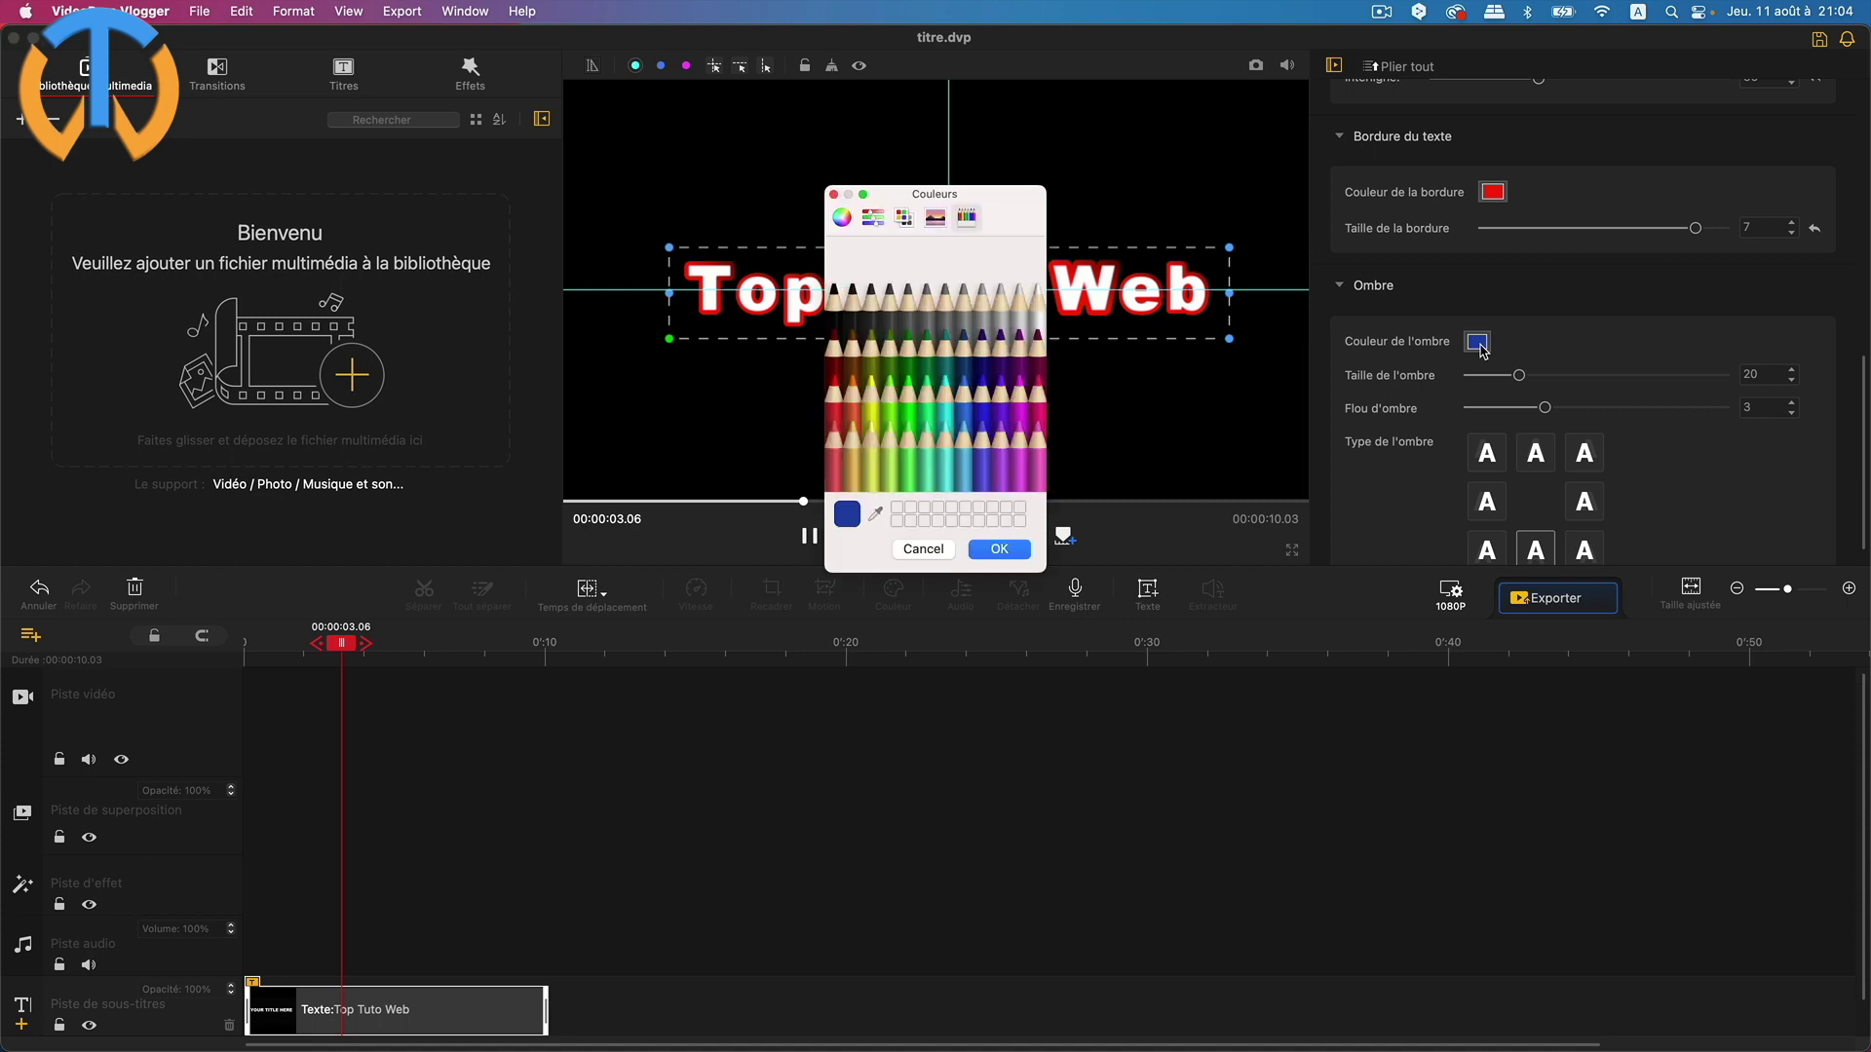
click(870, 406)
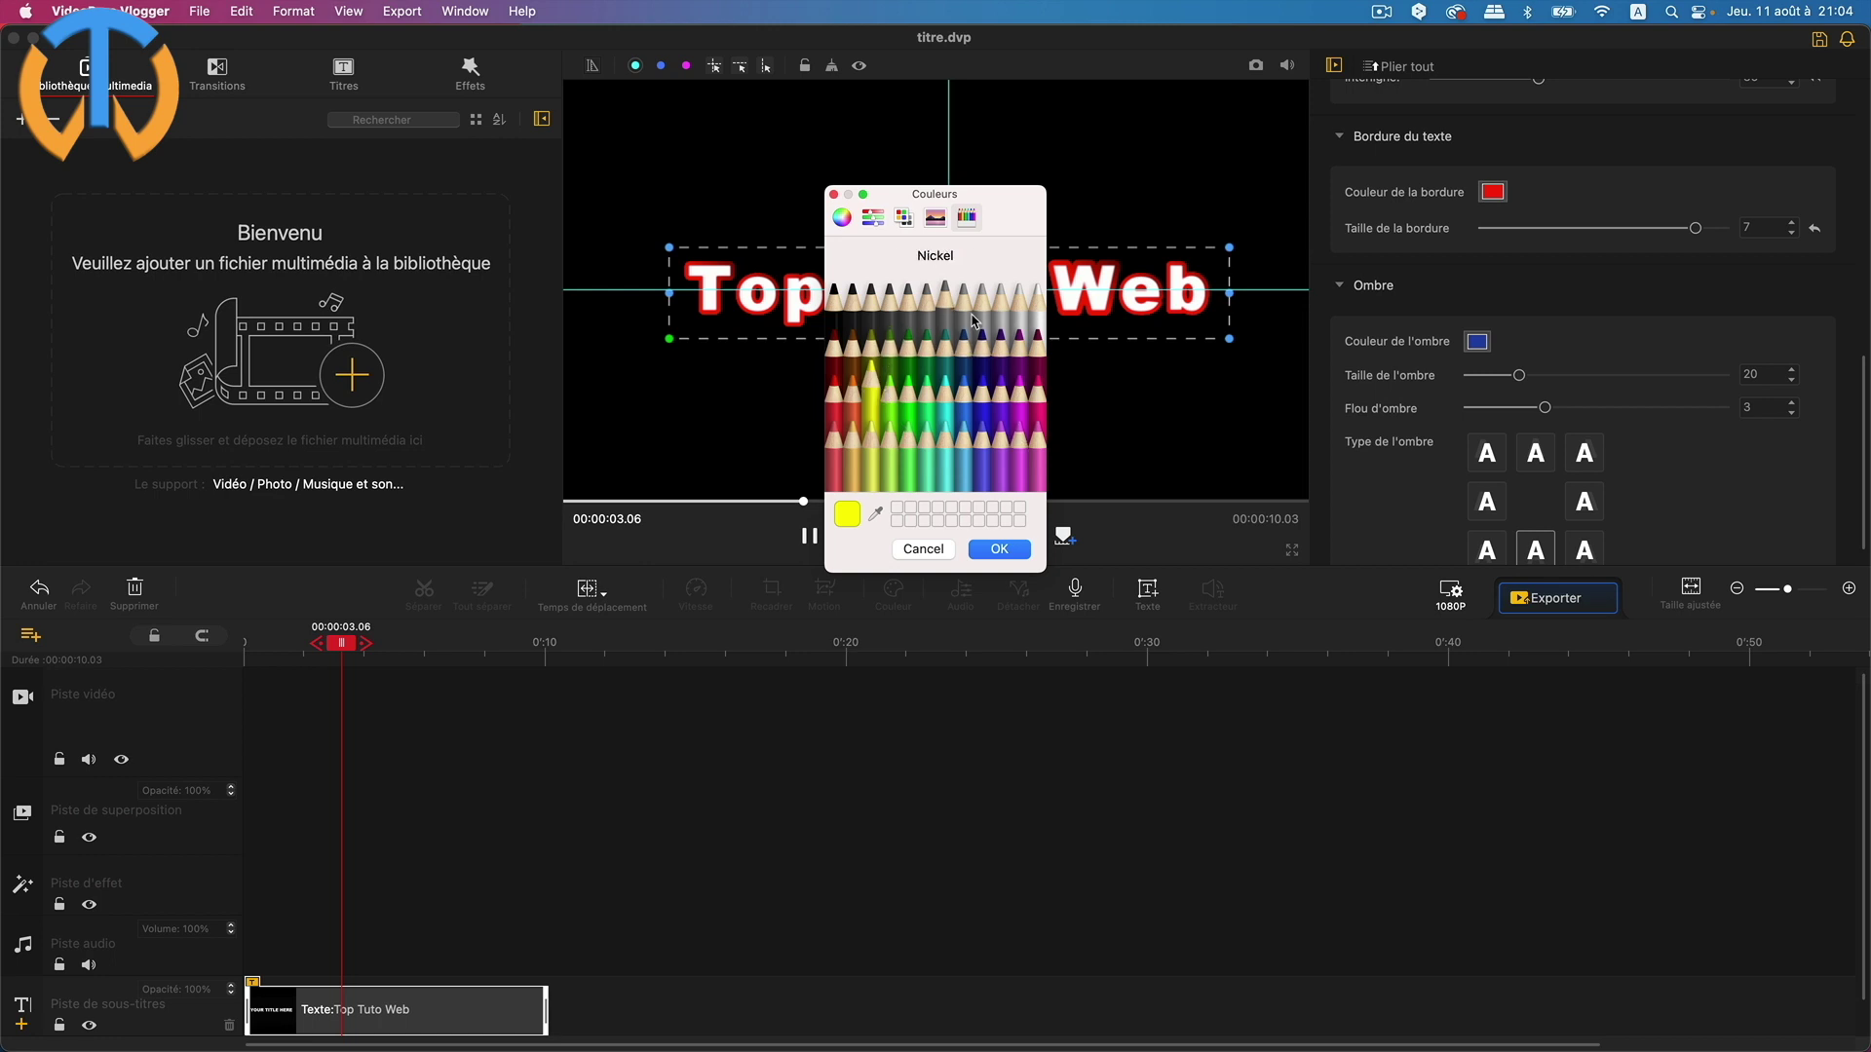
Explore the picker's spectrum, the Apple, Développeur, Pastels and web-safe palettes, the sliders and the colour wheel, trying the yellow FFFF33
click(936, 220)
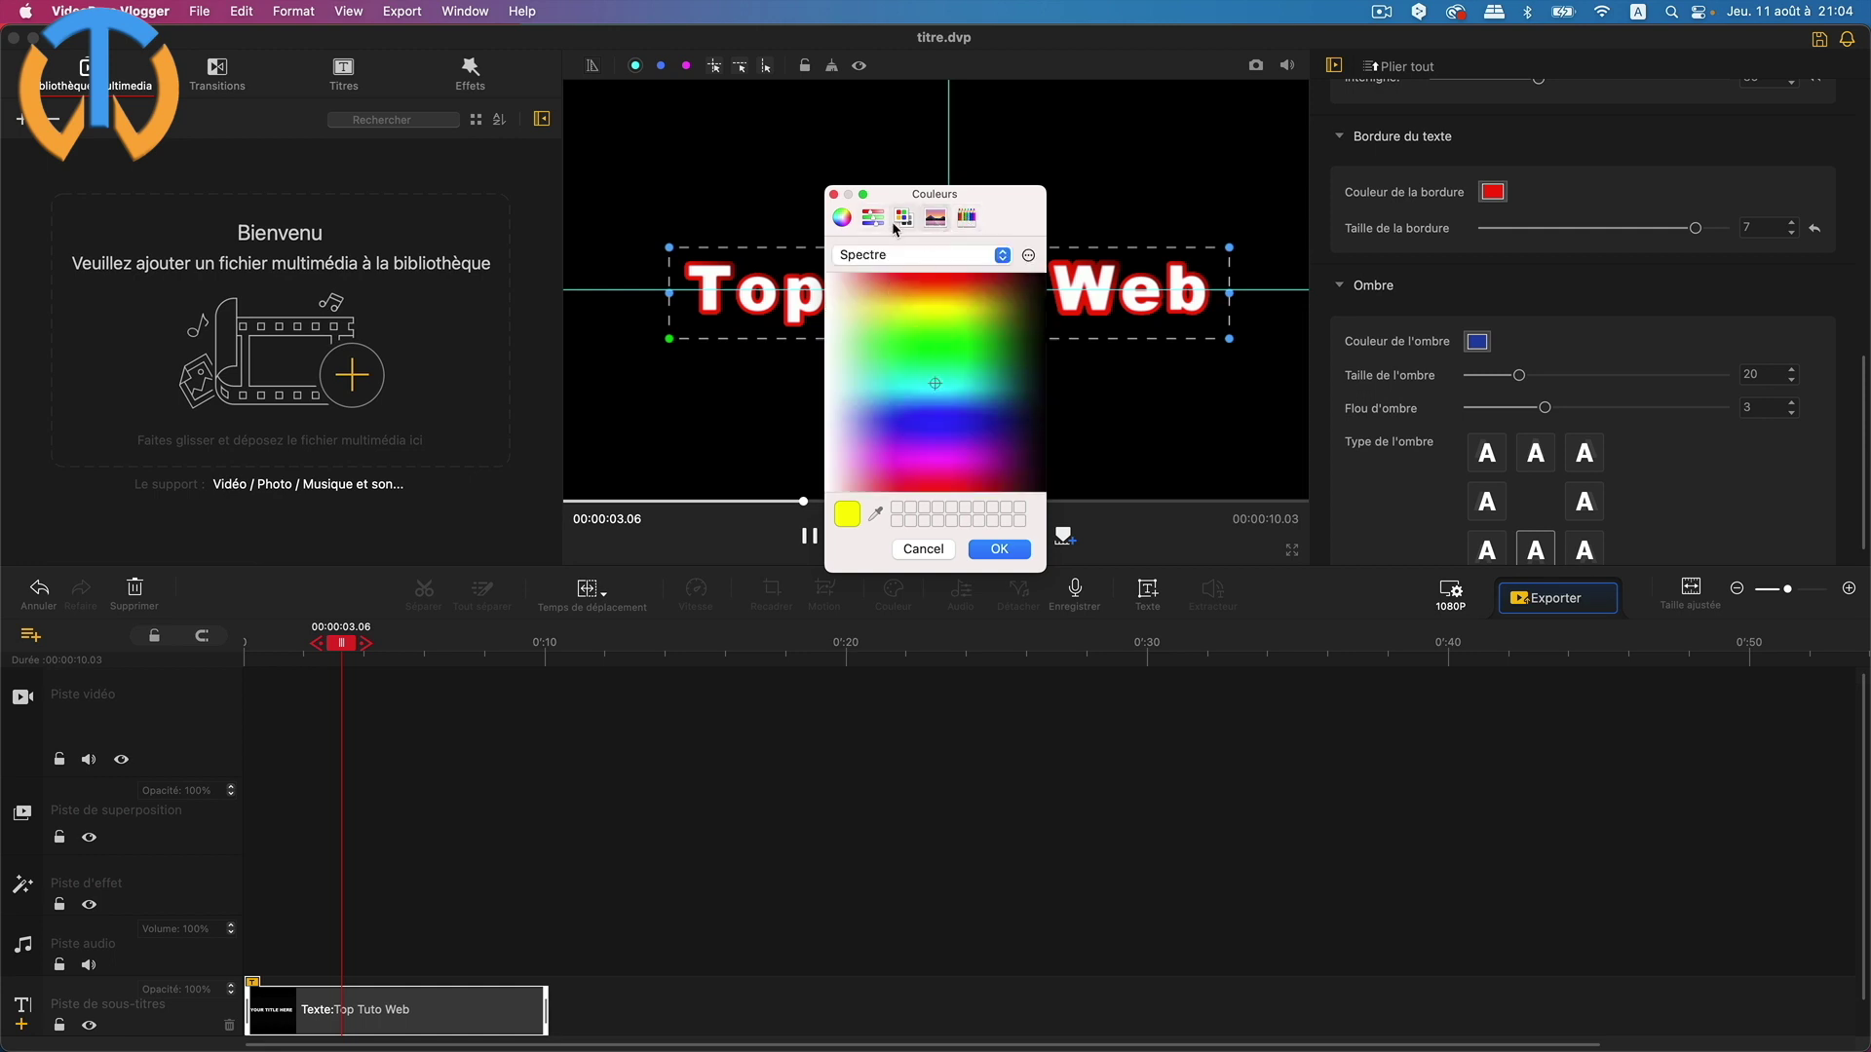
click(898, 224)
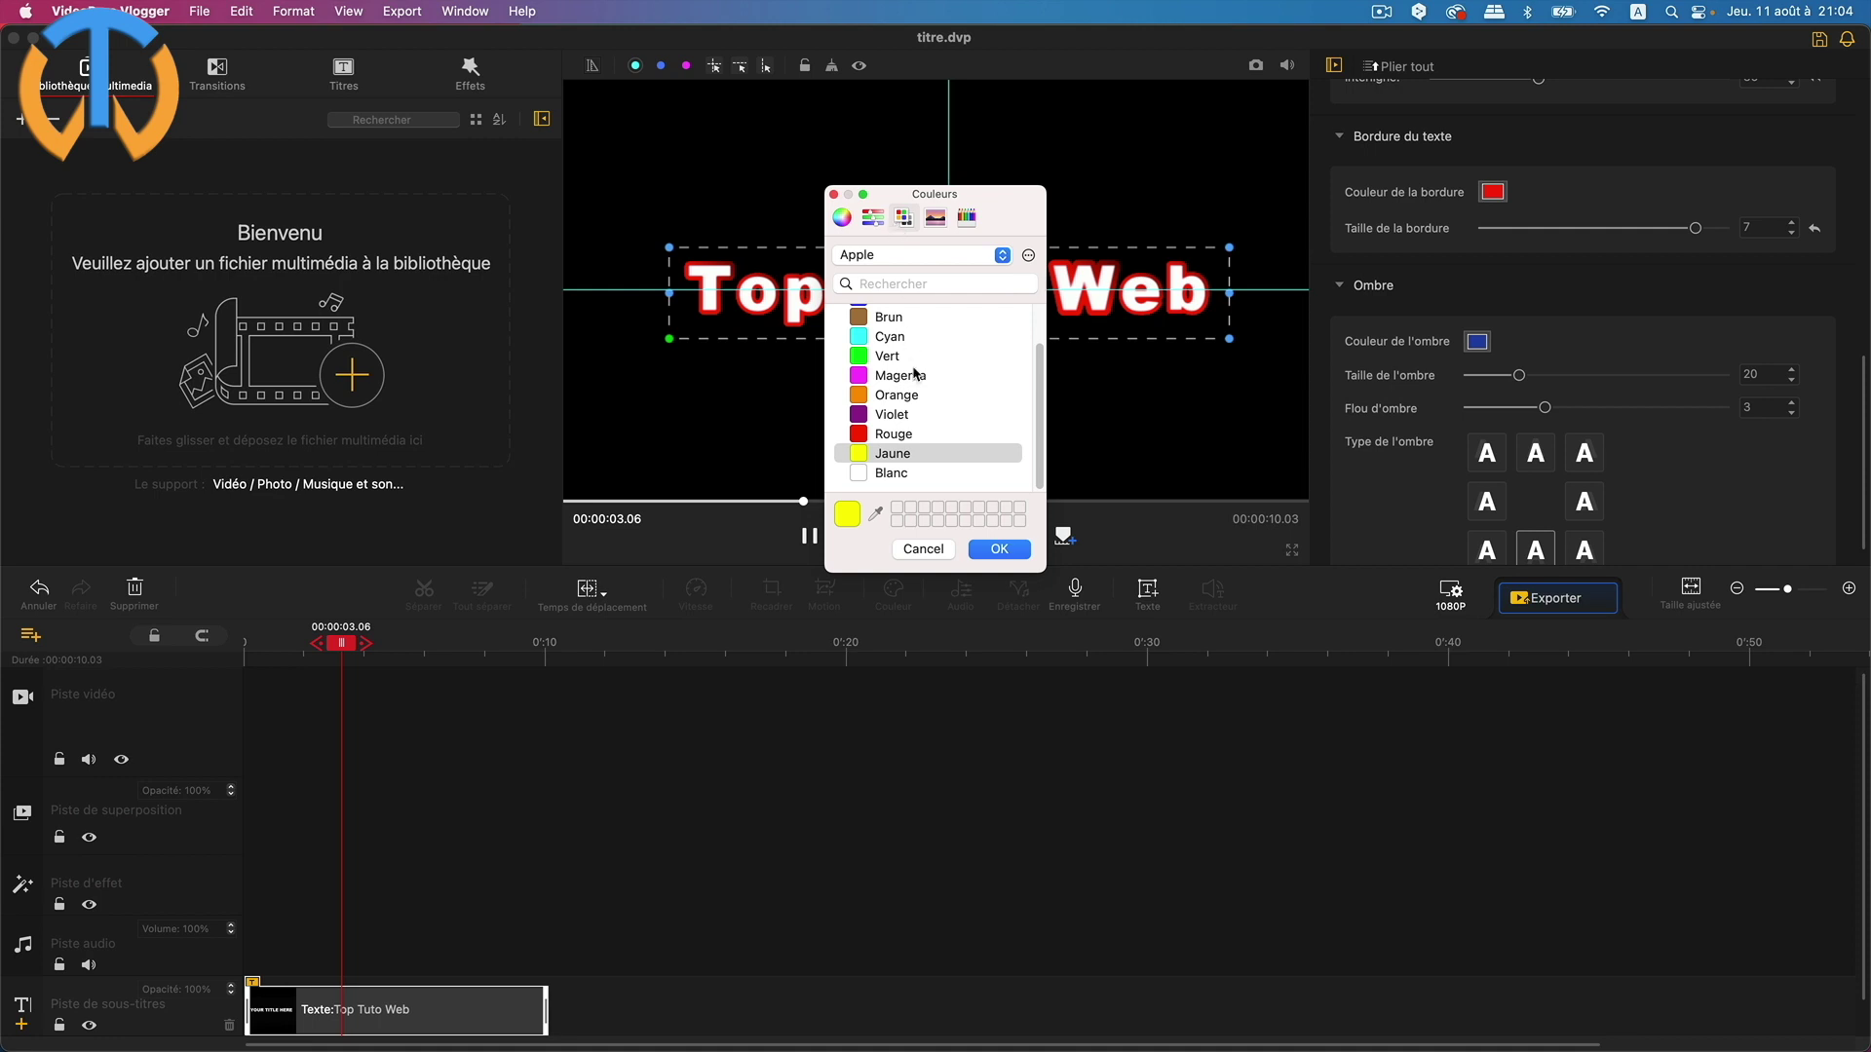
click(1003, 256)
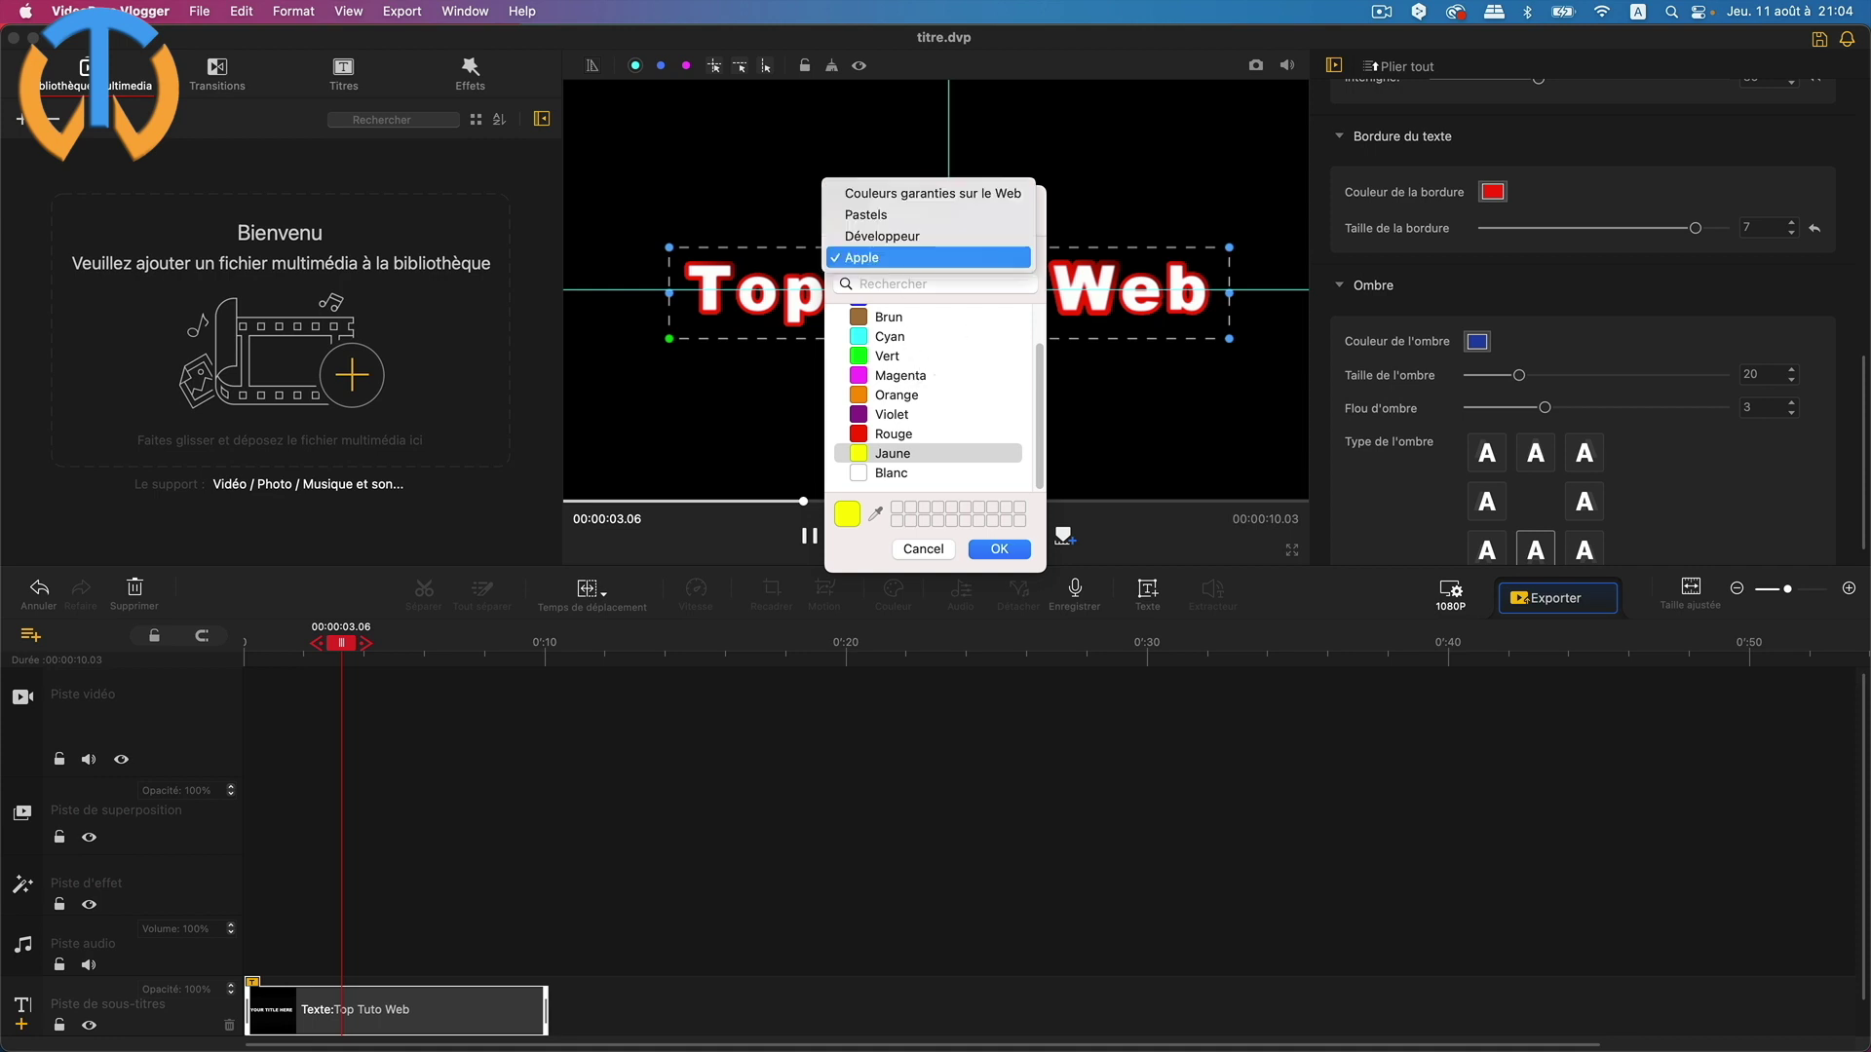
click(988, 237)
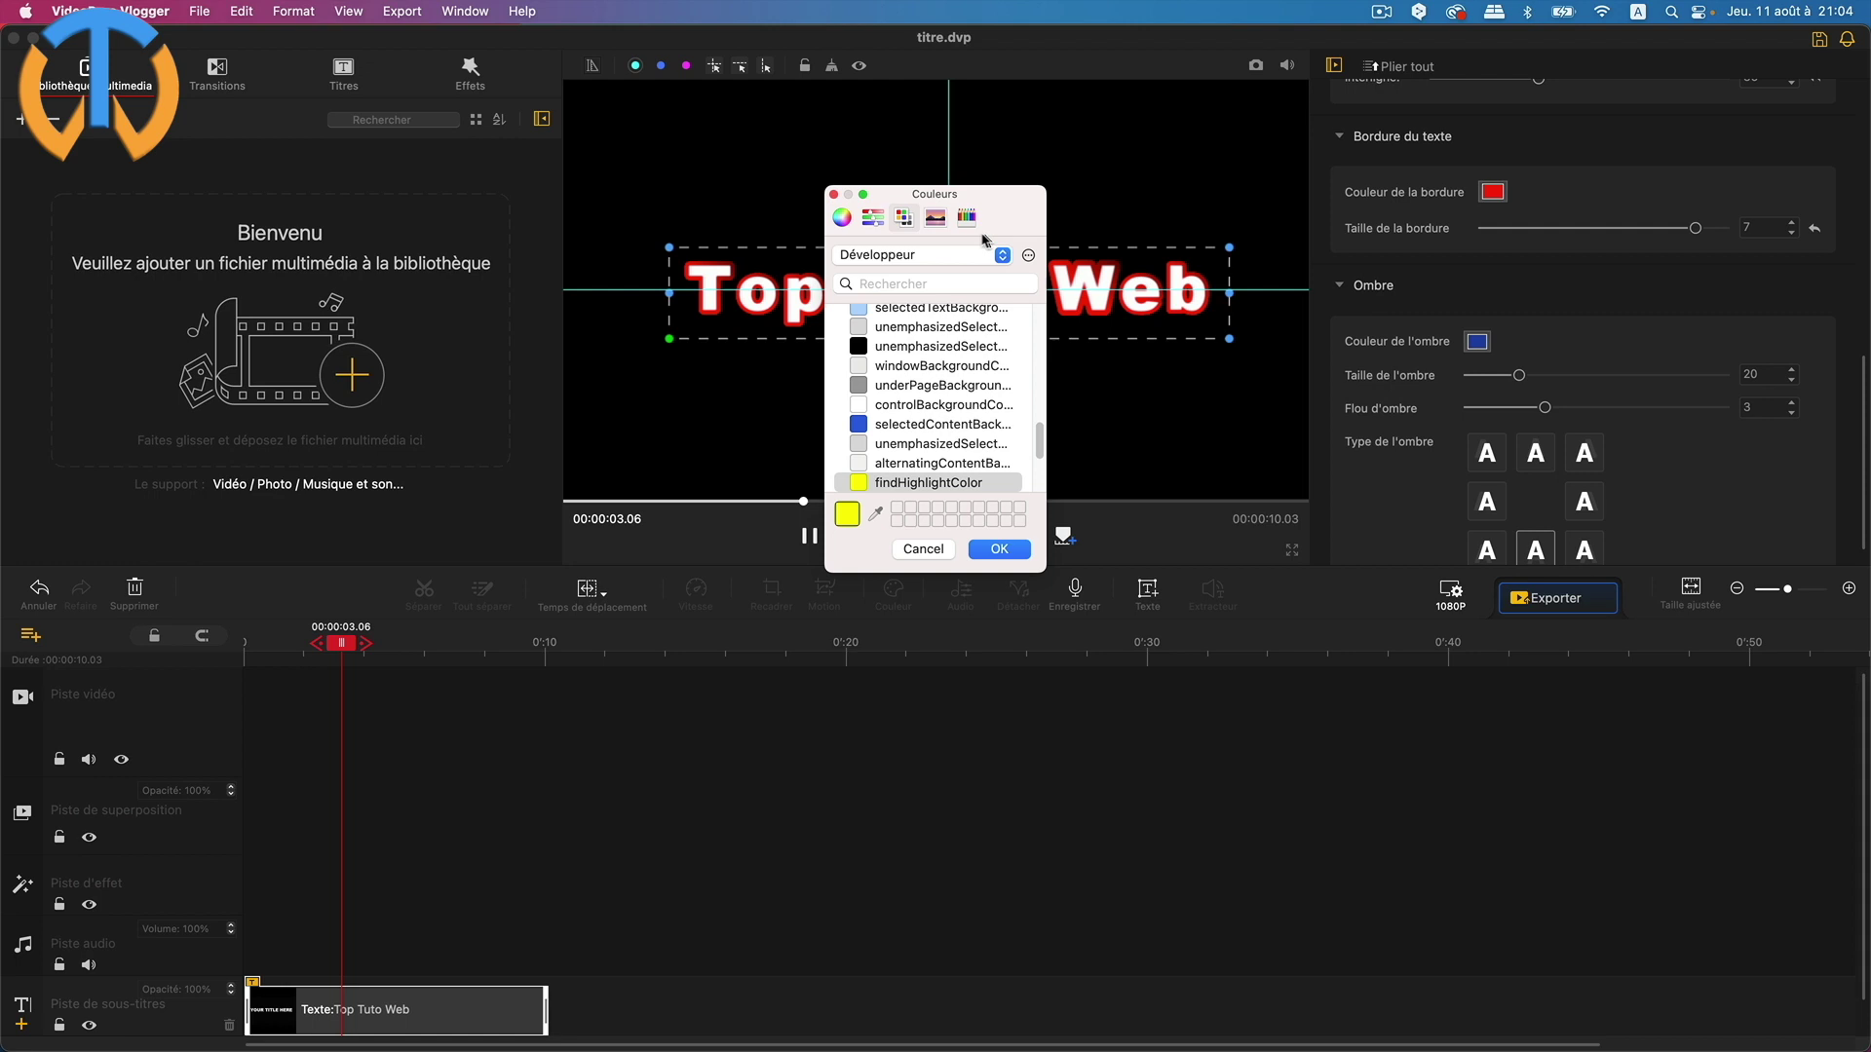
click(1000, 255)
click(977, 237)
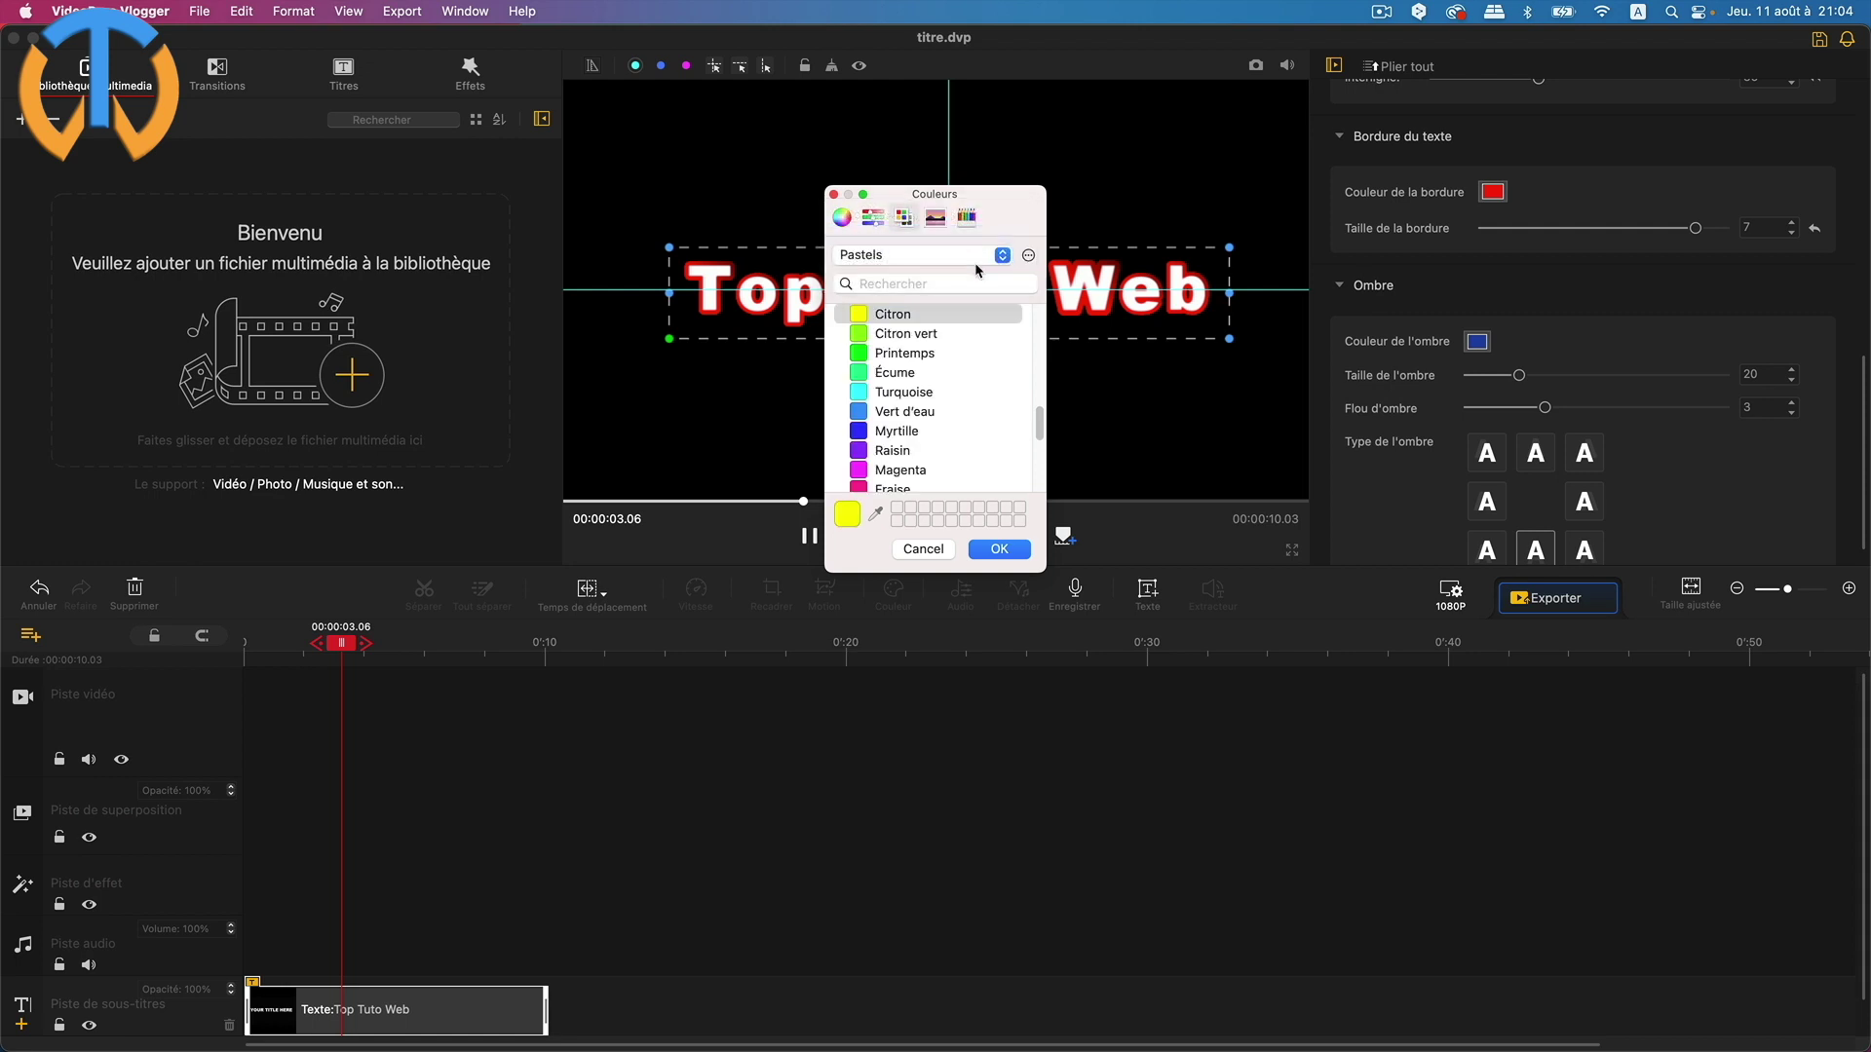
click(985, 255)
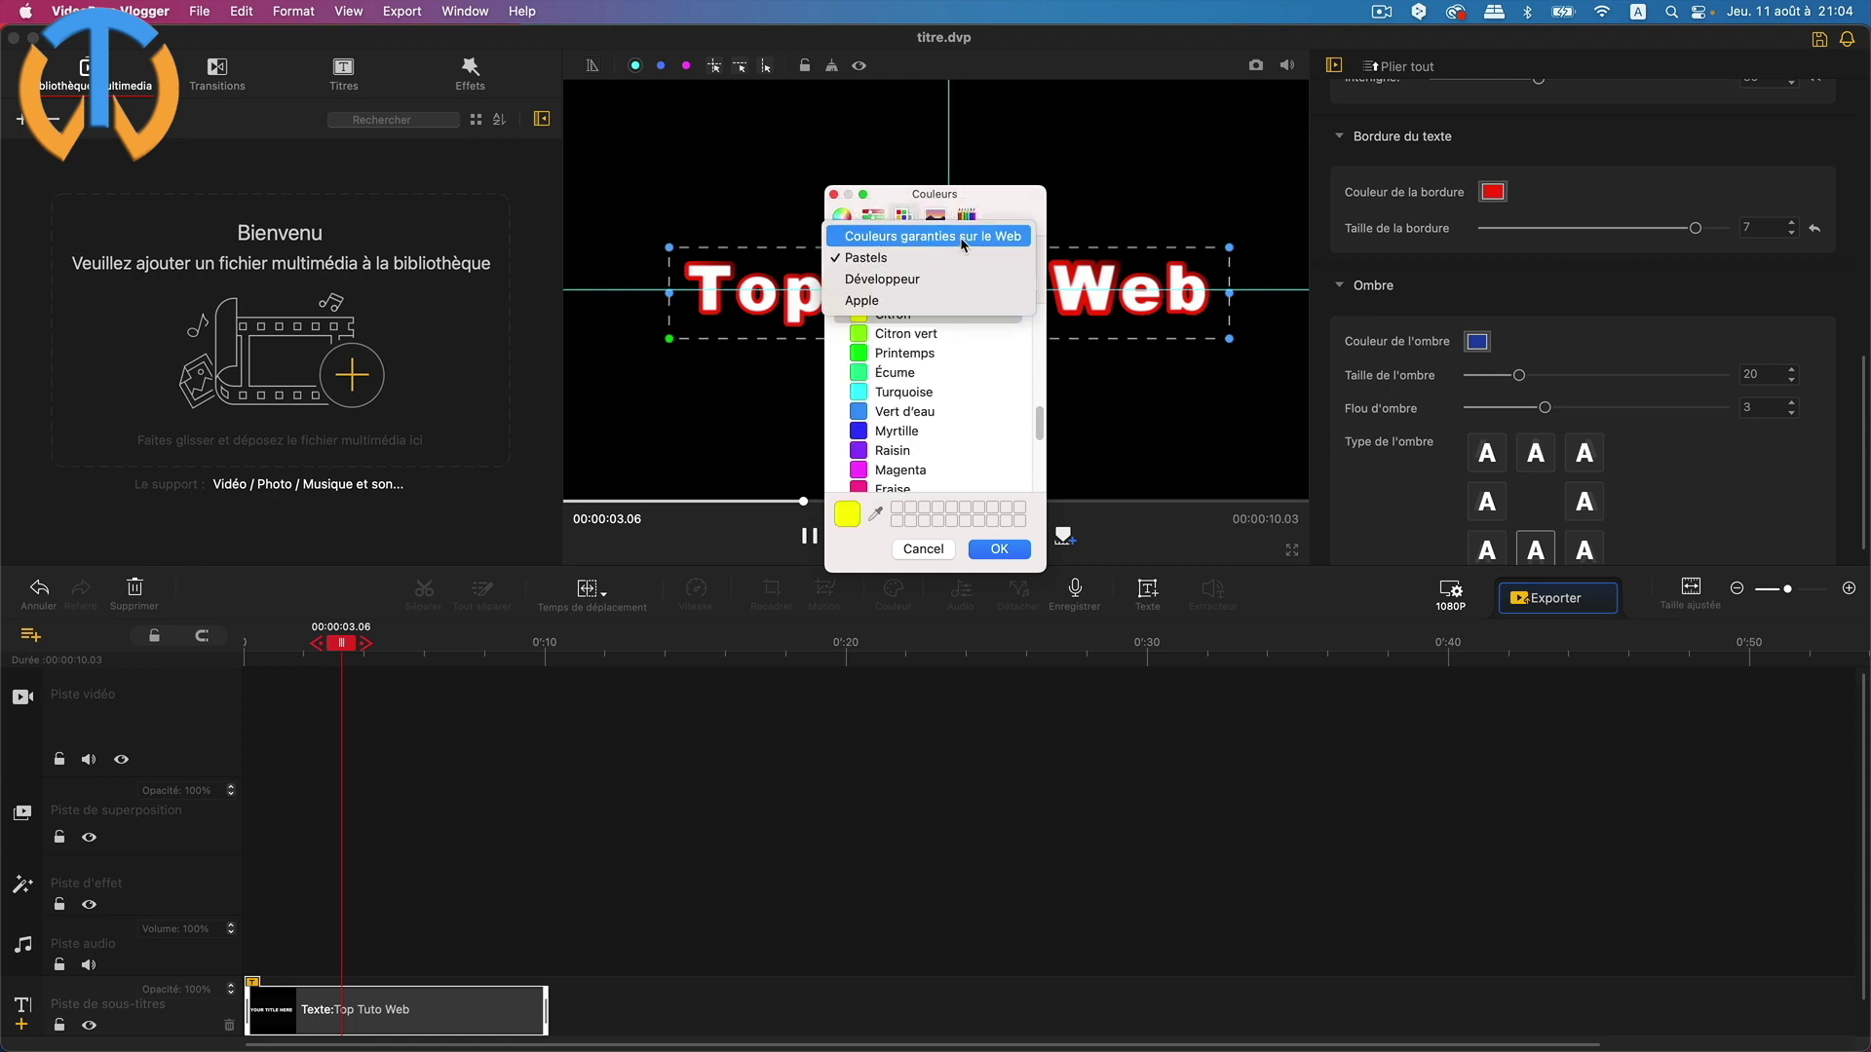
click(959, 240)
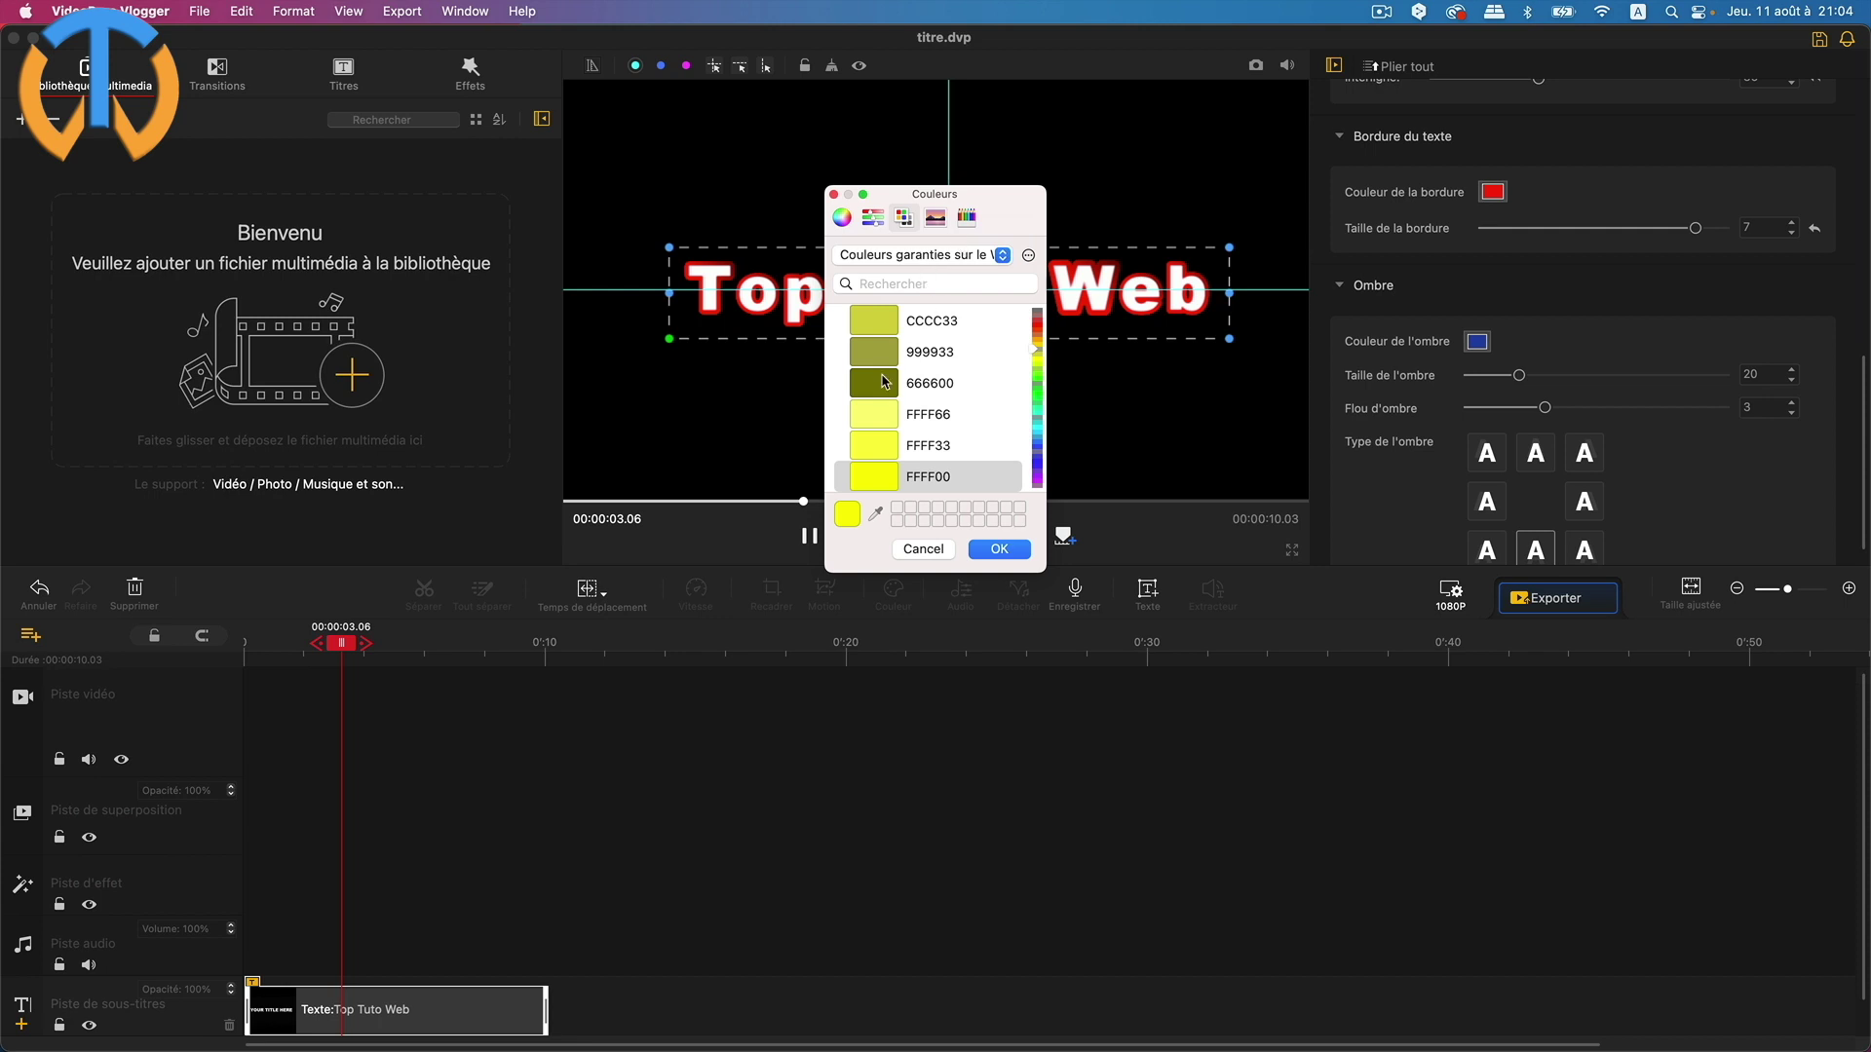
click(876, 443)
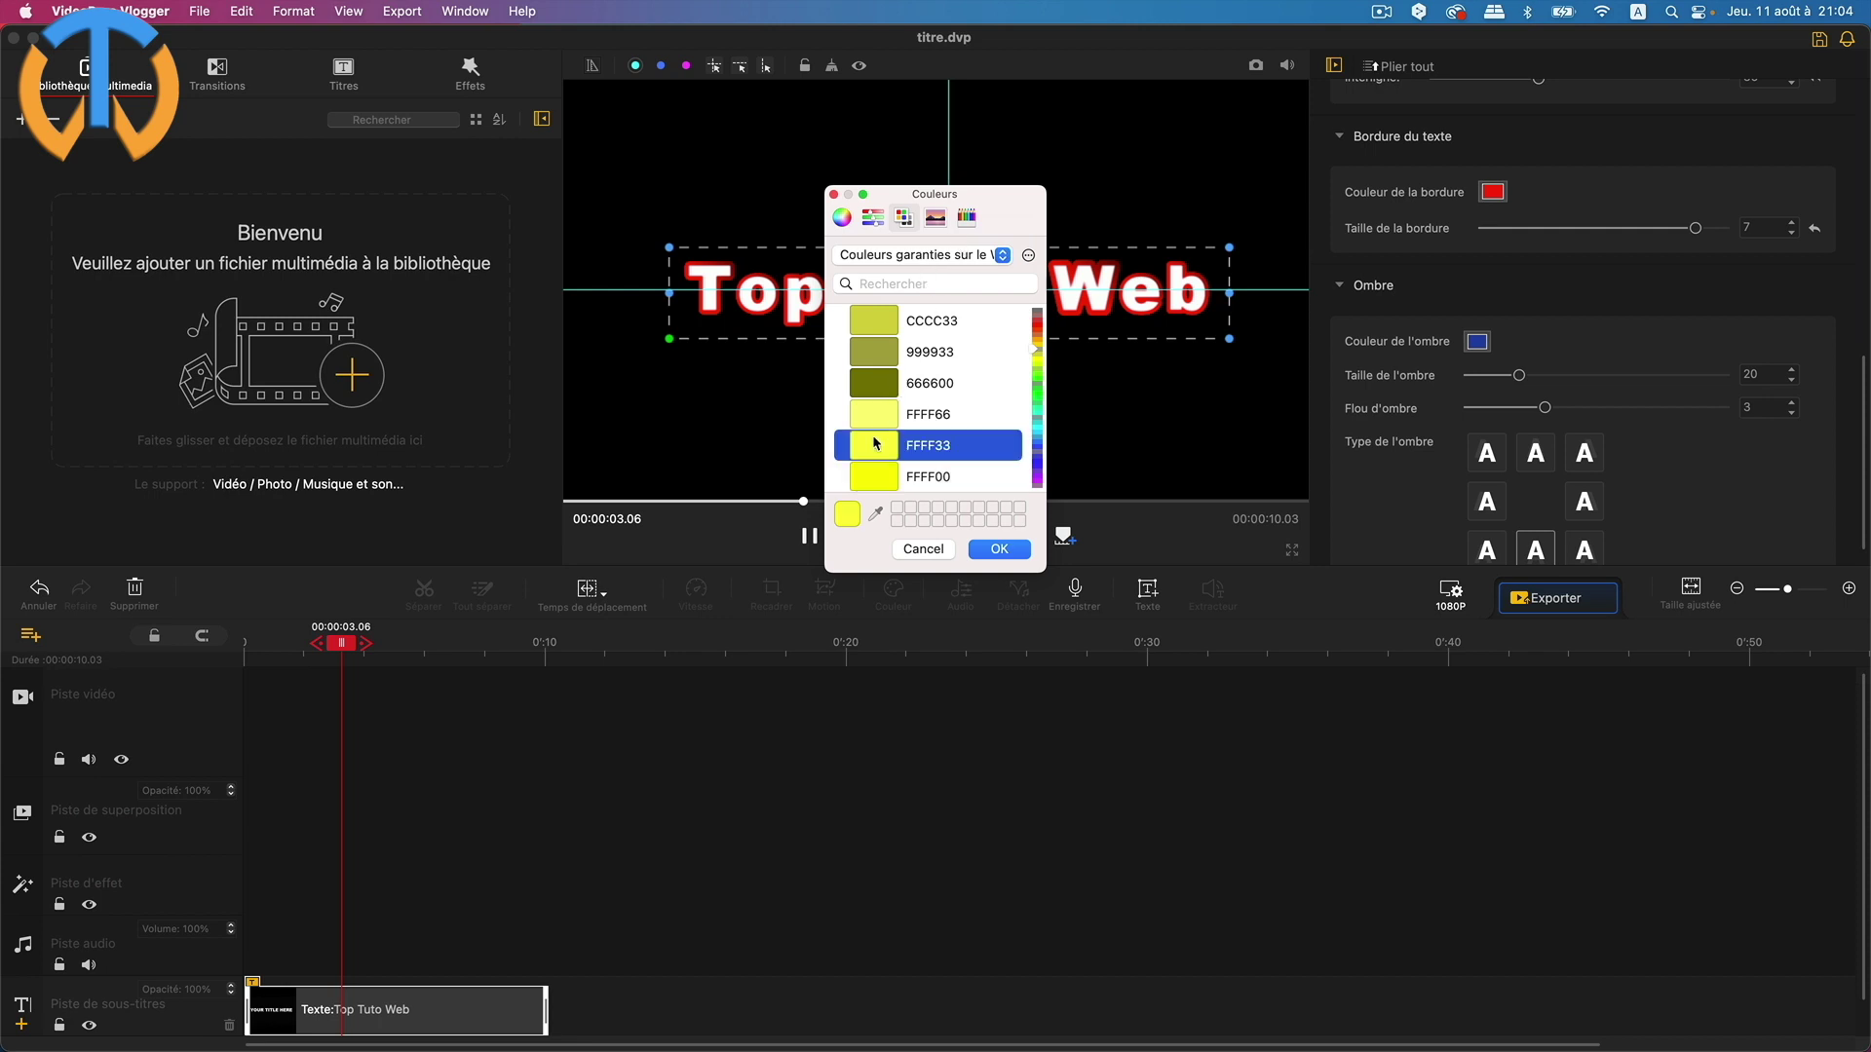
click(872, 219)
click(841, 217)
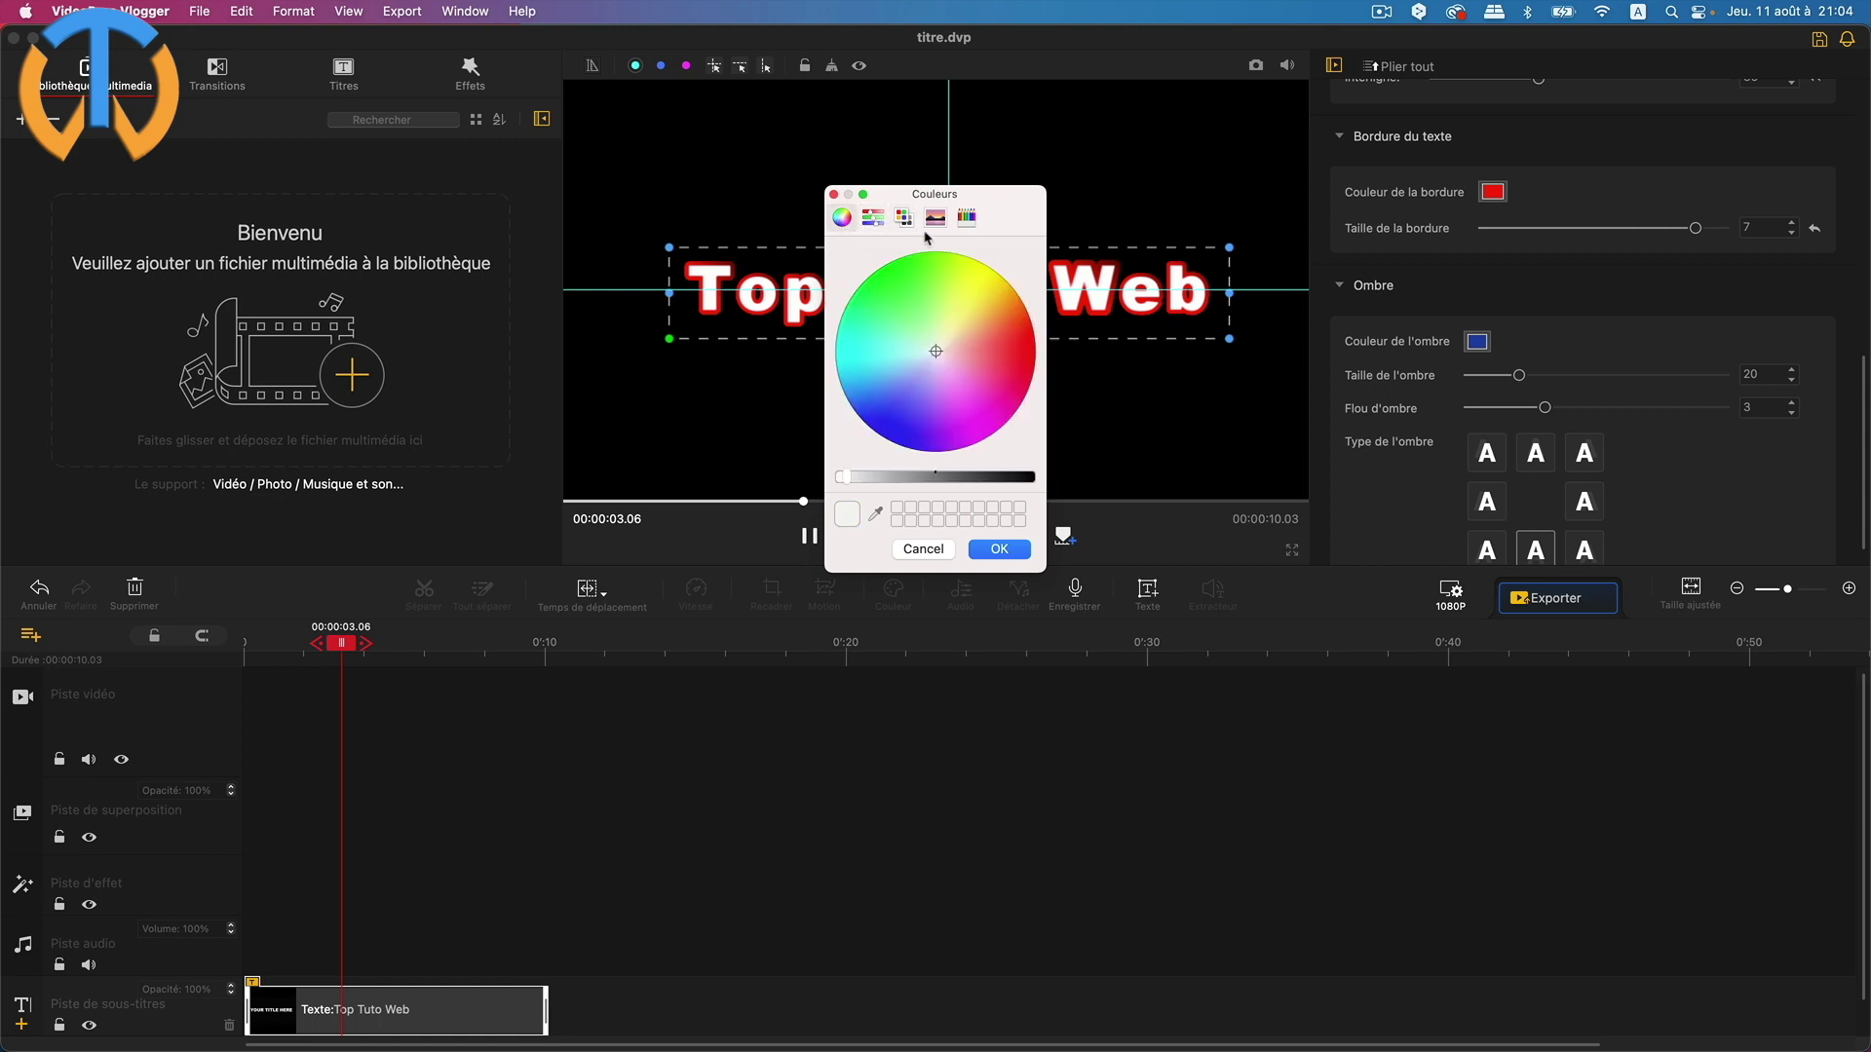
Apply Citron yellow from the pencils as the shadow colour, and set the shadow size to 55 and blur to 5
click(966, 217)
click(876, 417)
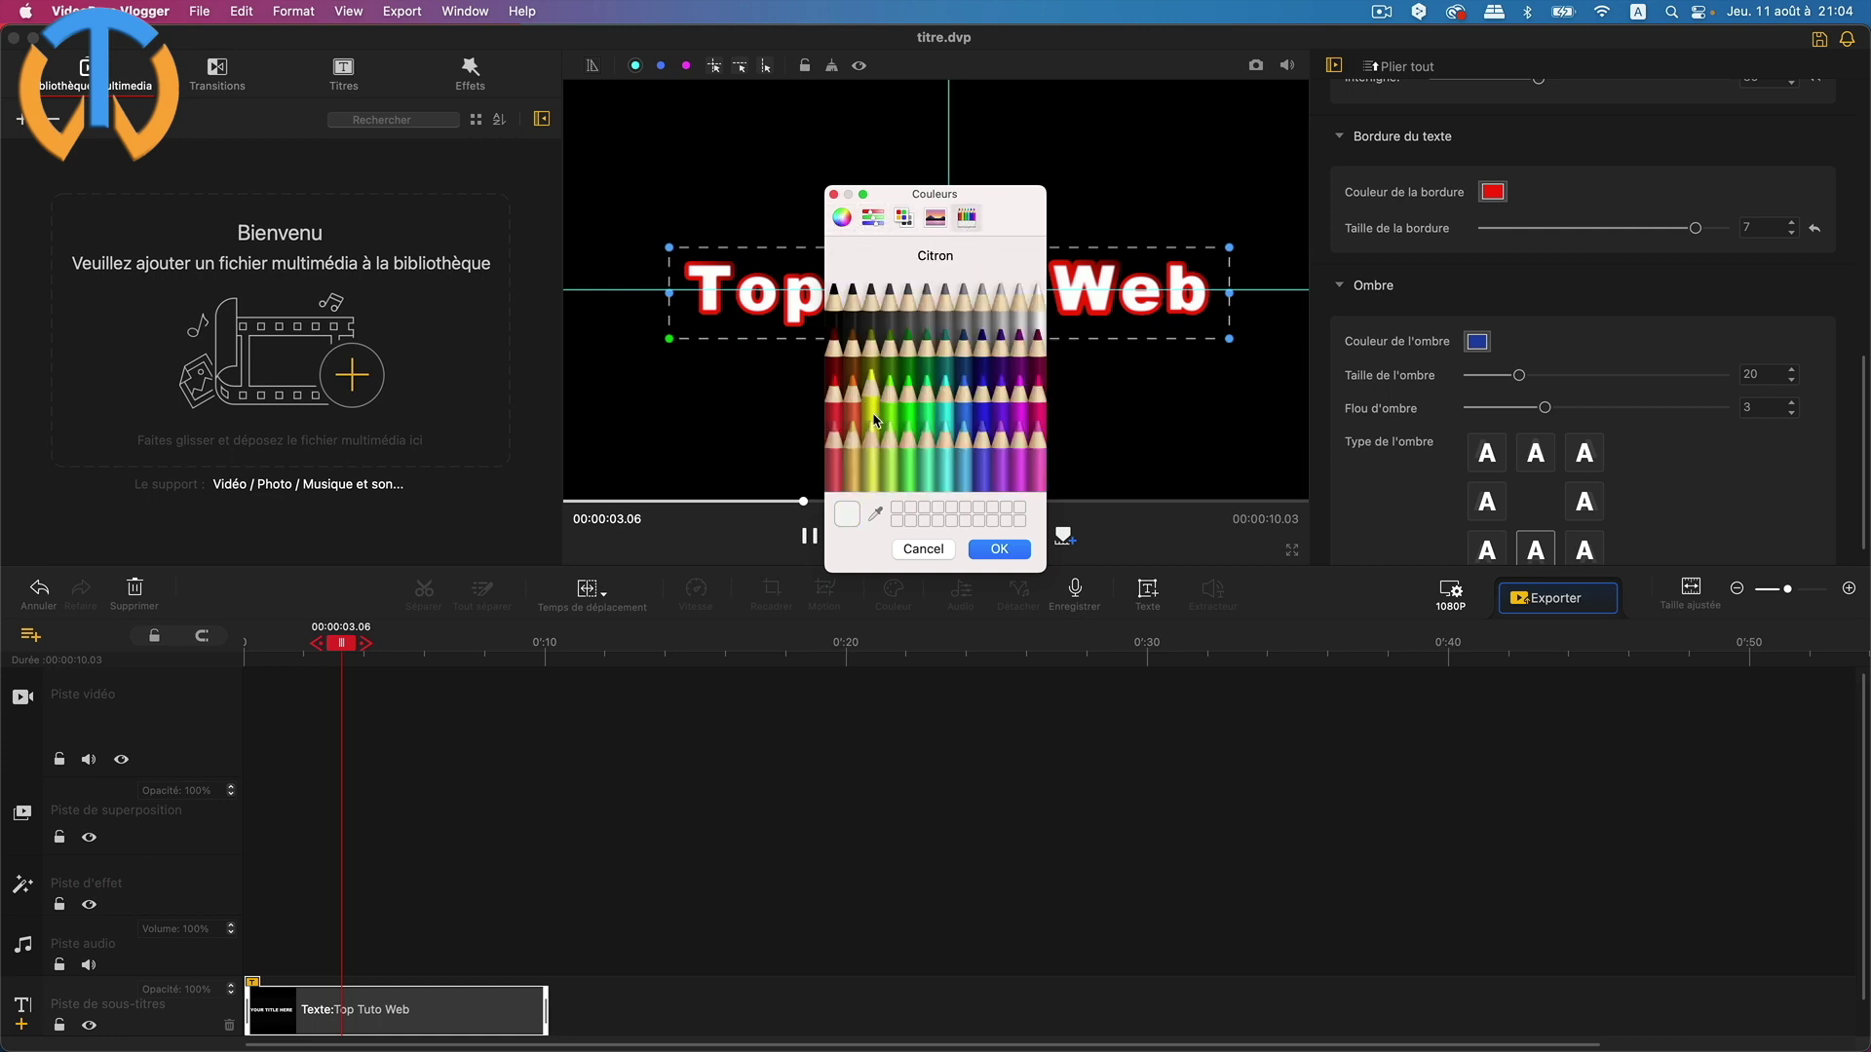
click(993, 548)
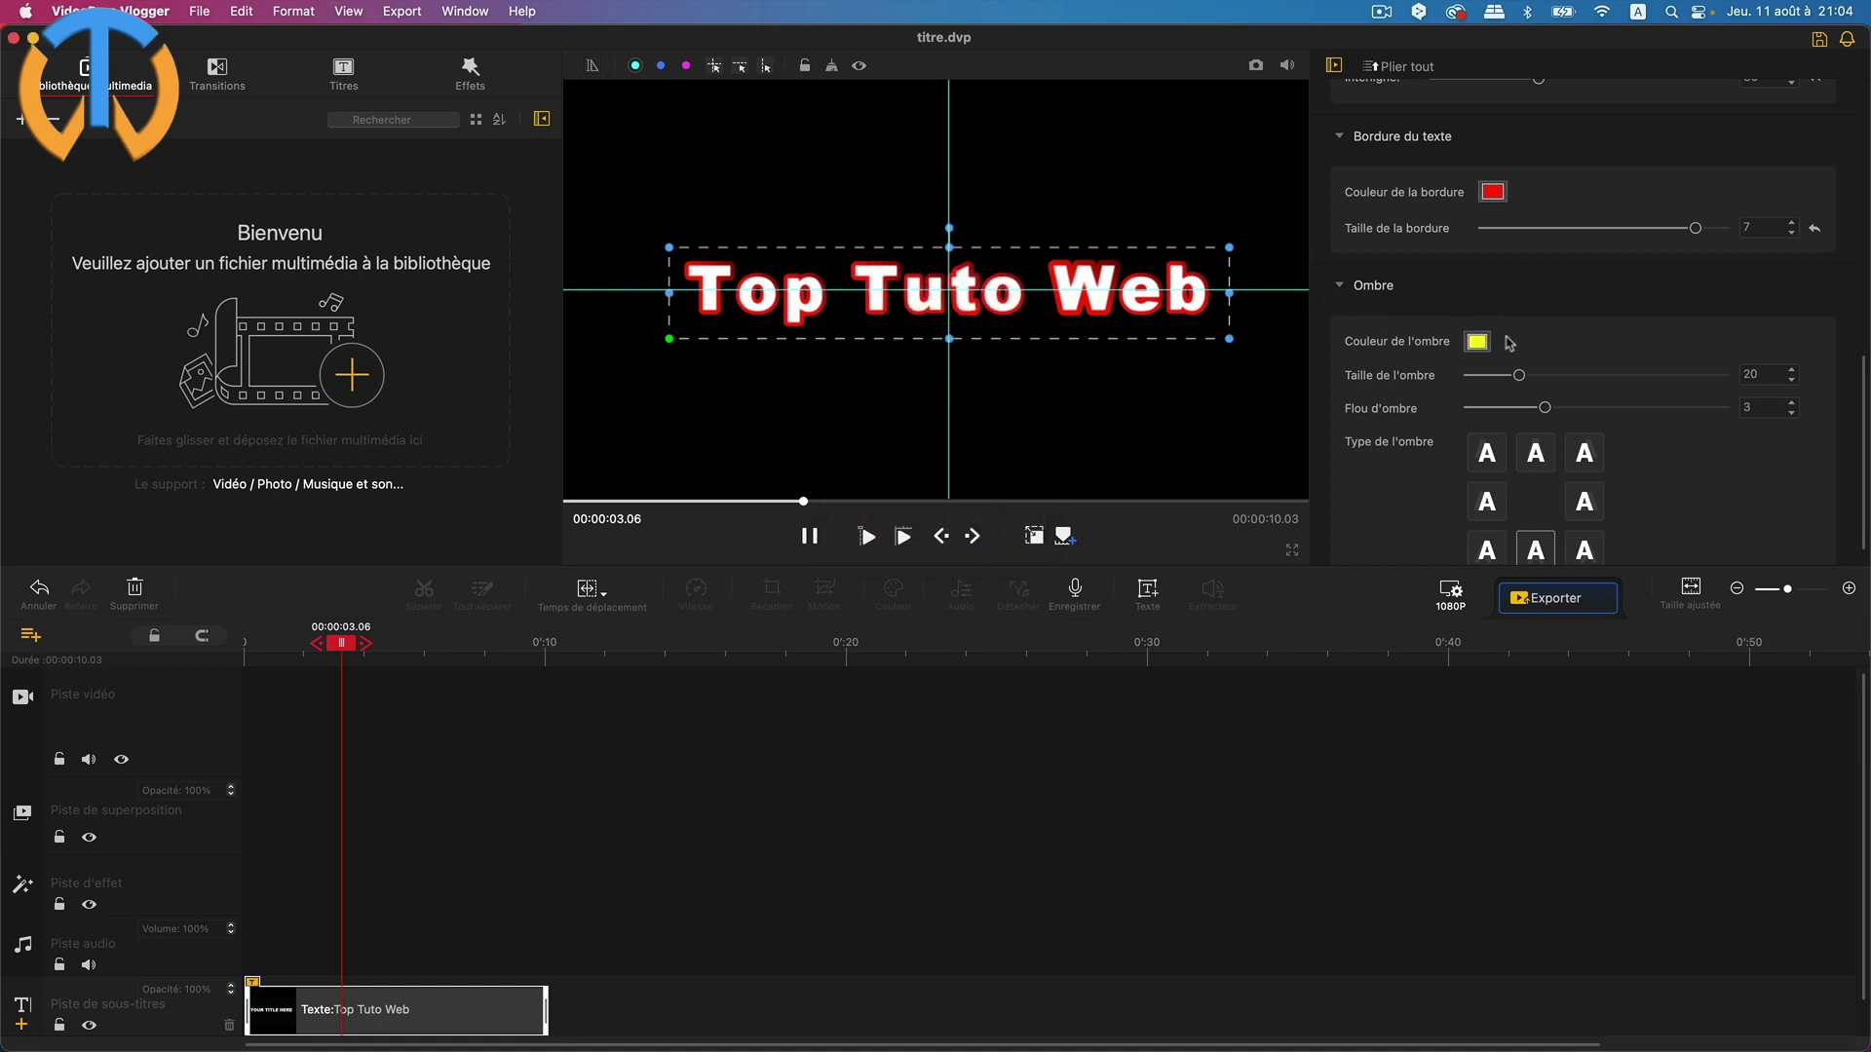
drag(1522, 379, 1613, 378)
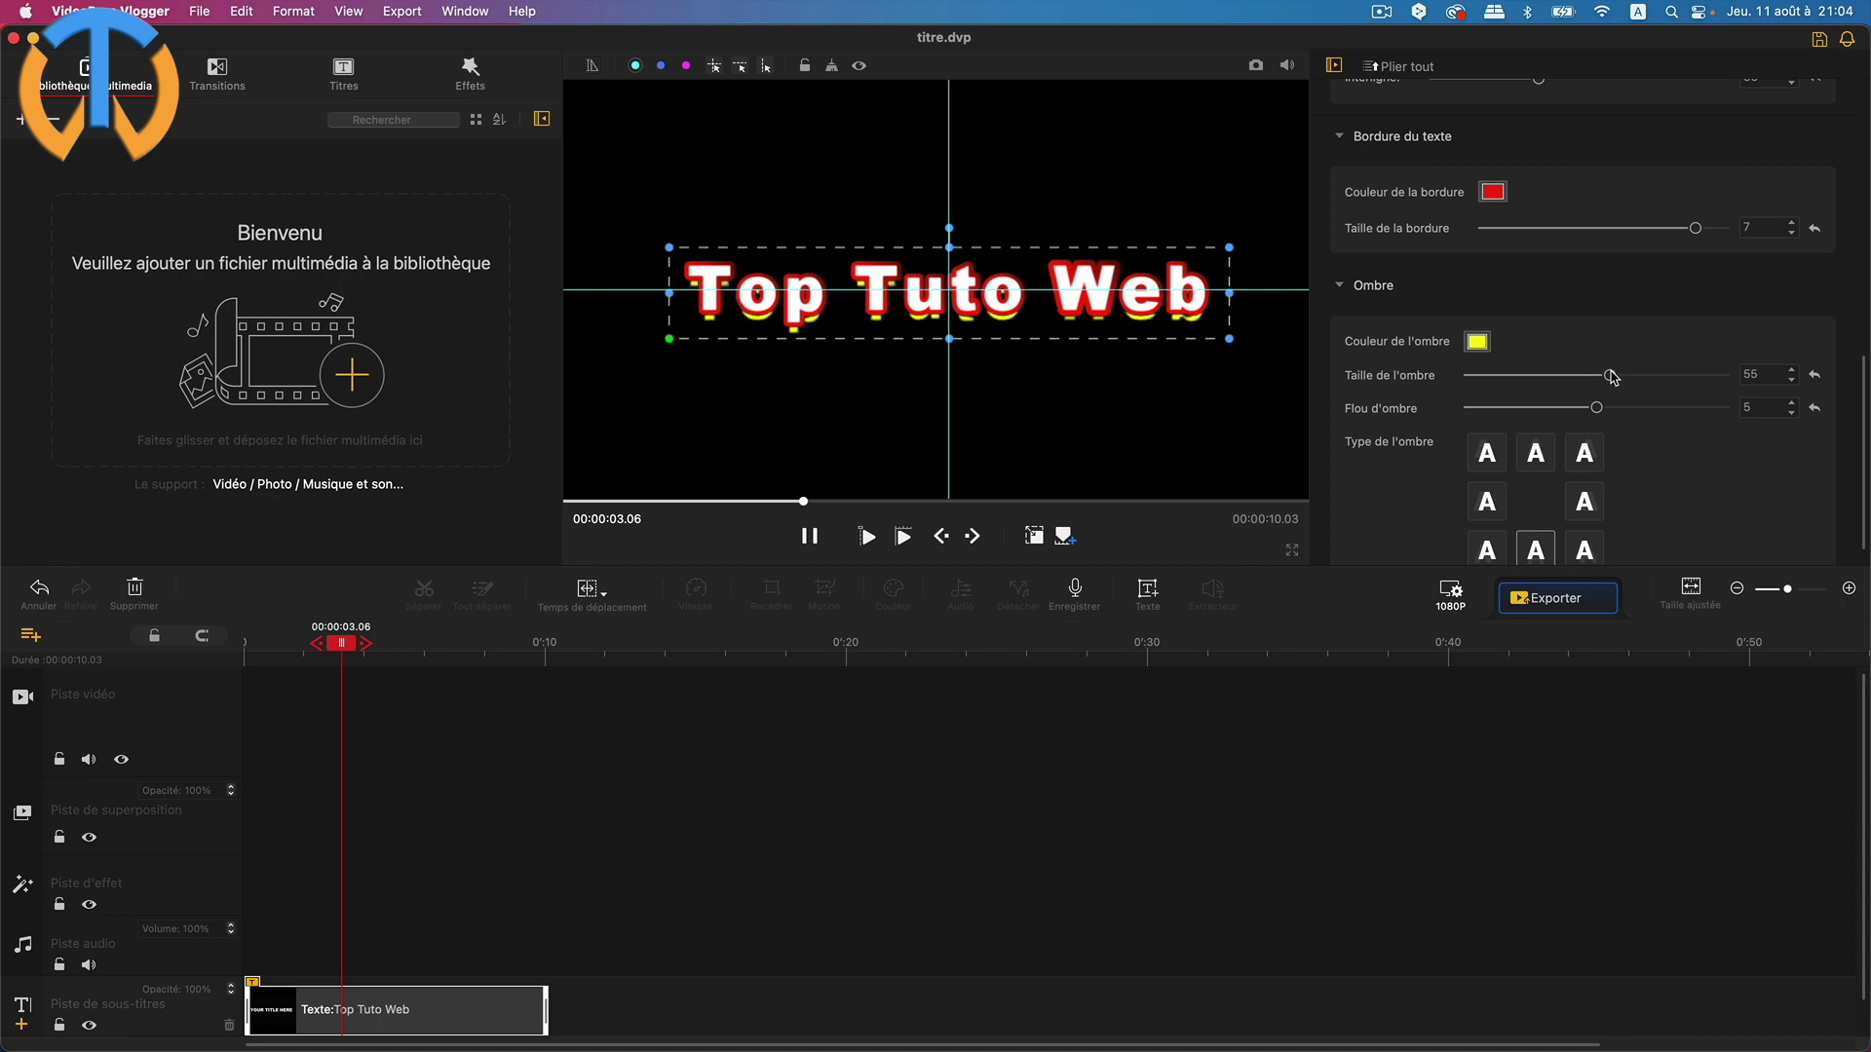
Try the downward, leftward, rightward and upper-right shadow types on the title
scroll(1688, 463, down, 1)
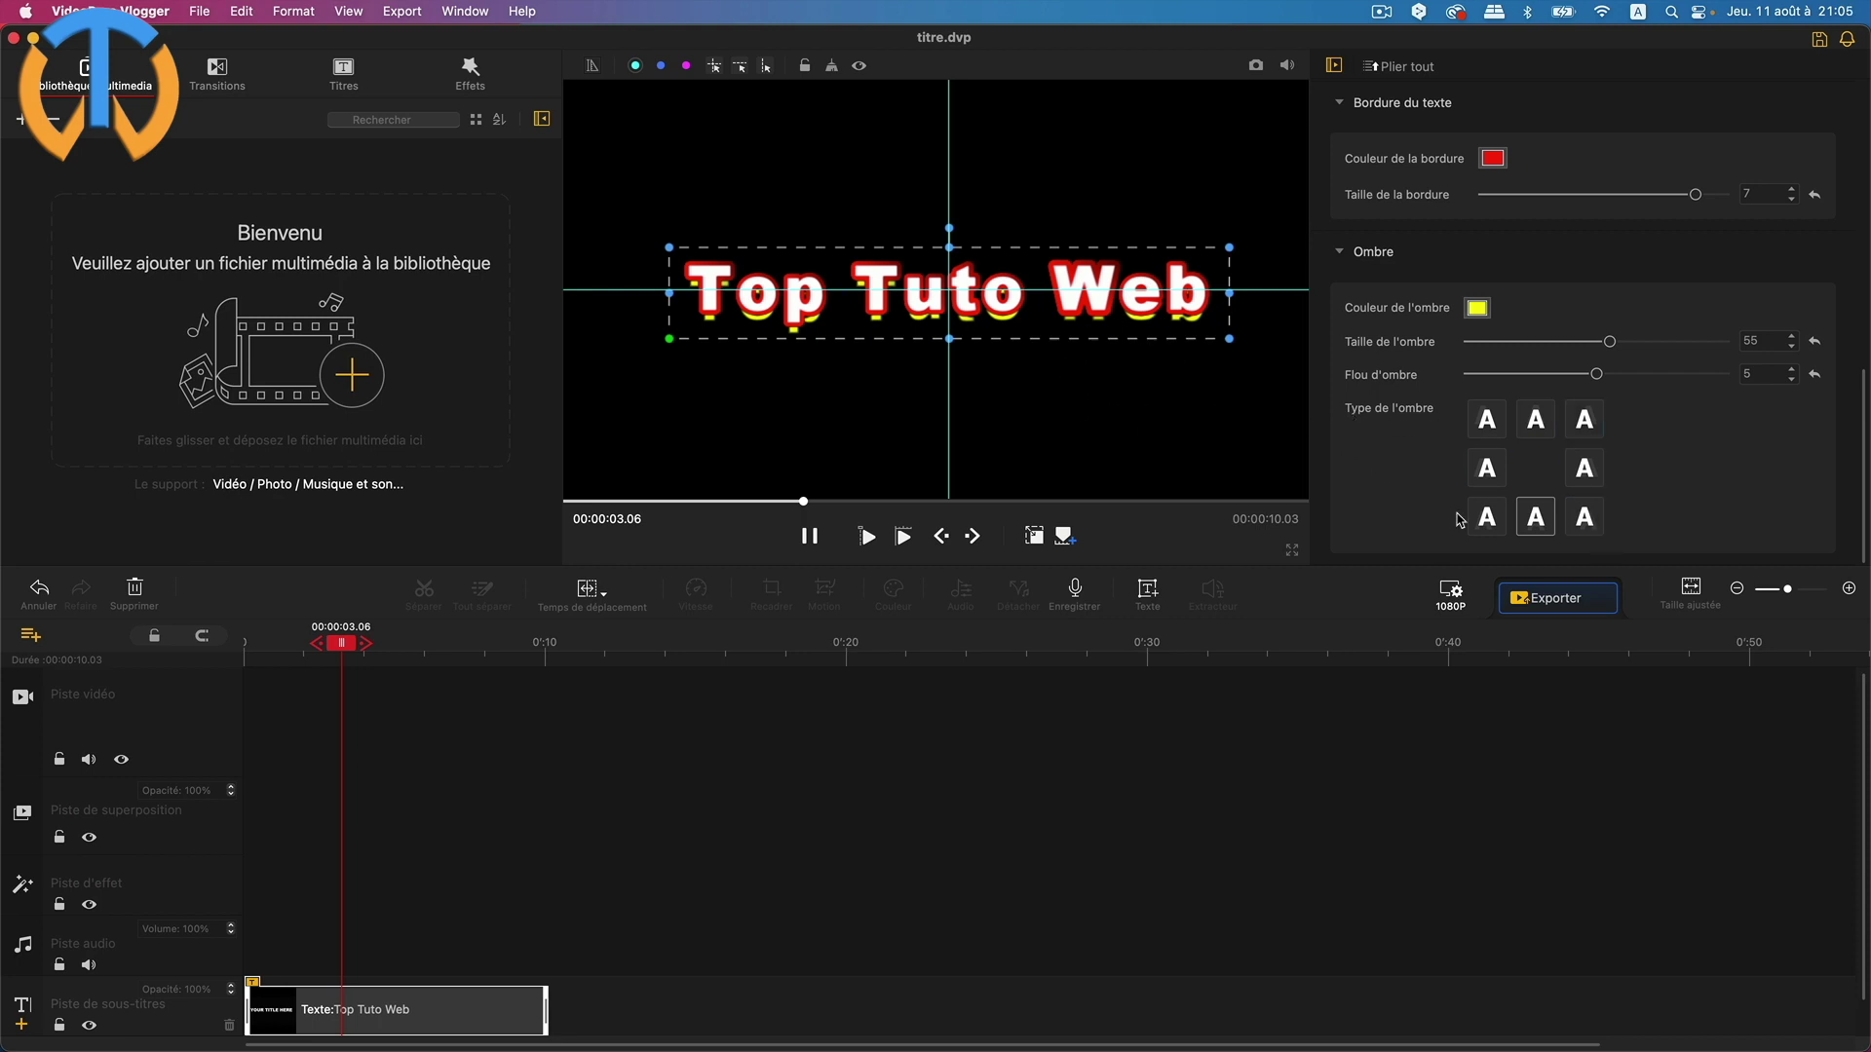
click(1537, 523)
click(1488, 470)
click(1584, 470)
click(1588, 429)
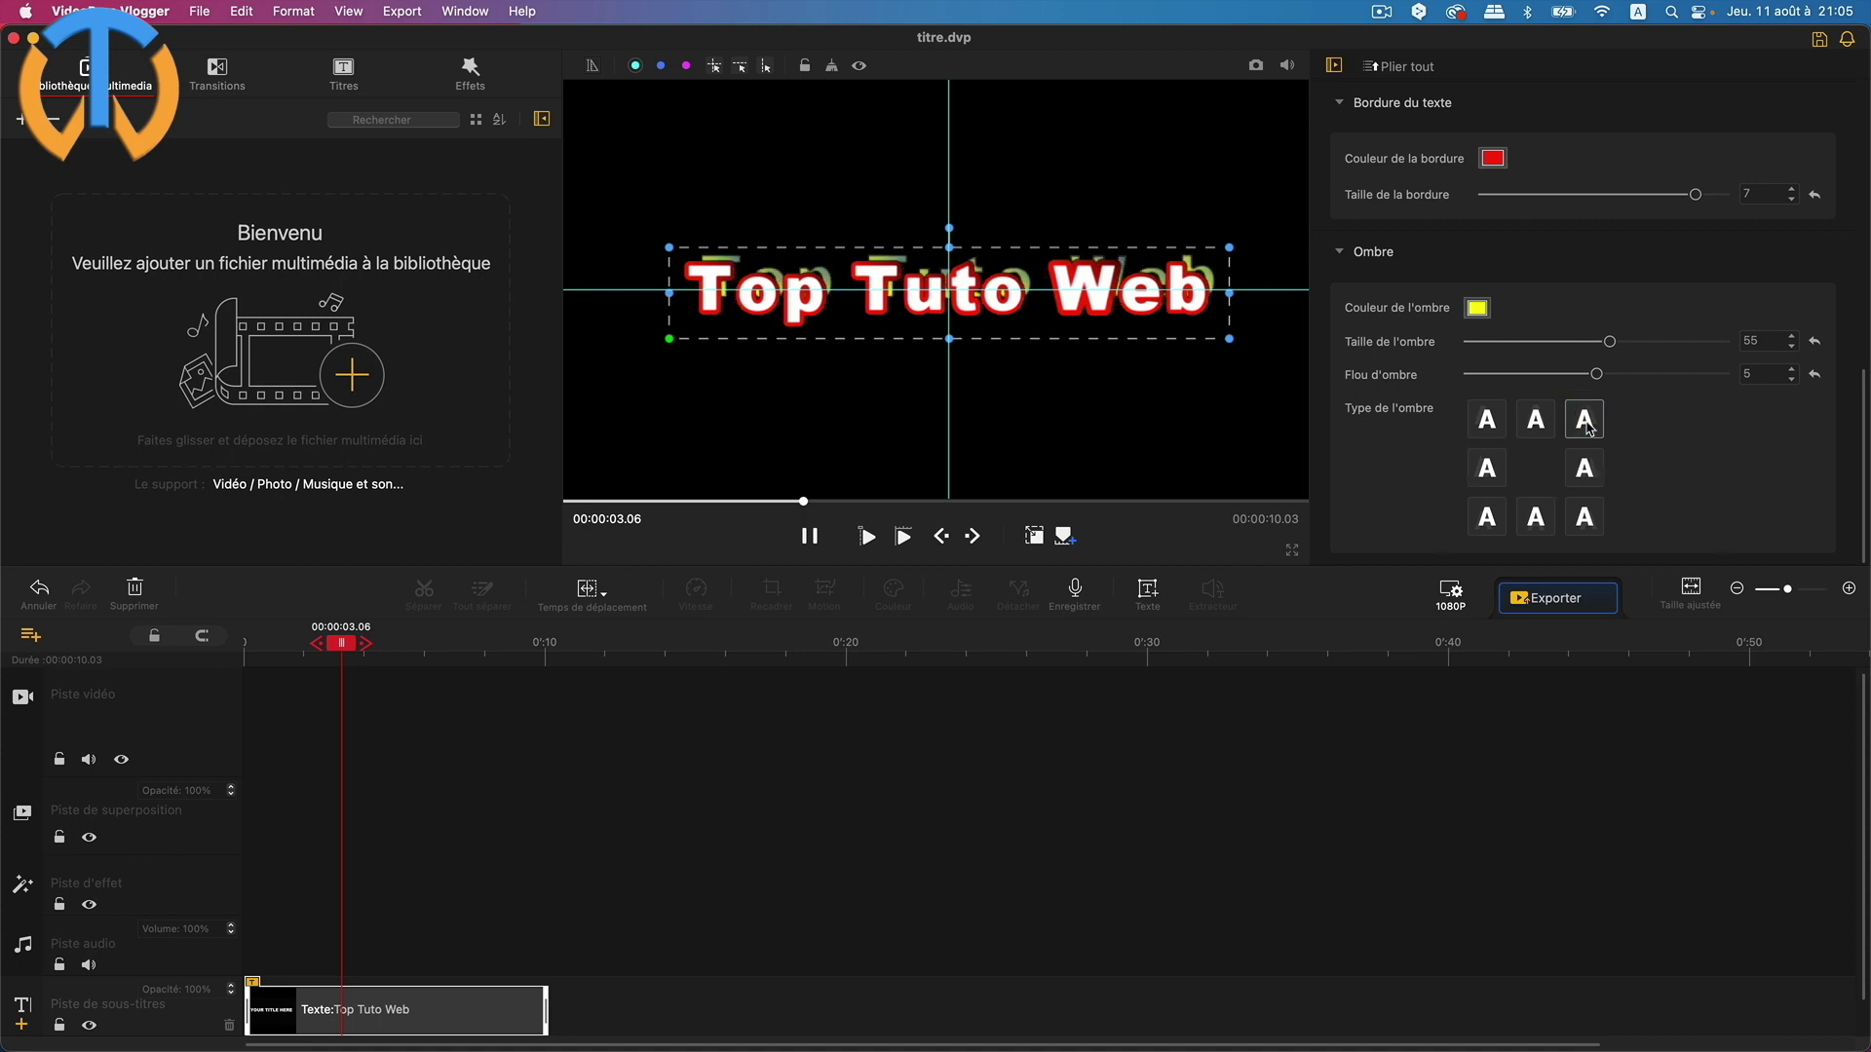
Cast the title's shadow toward the lower right, with a size of 40 and a blur of 7
click(1589, 524)
drag(1614, 347, 1645, 373)
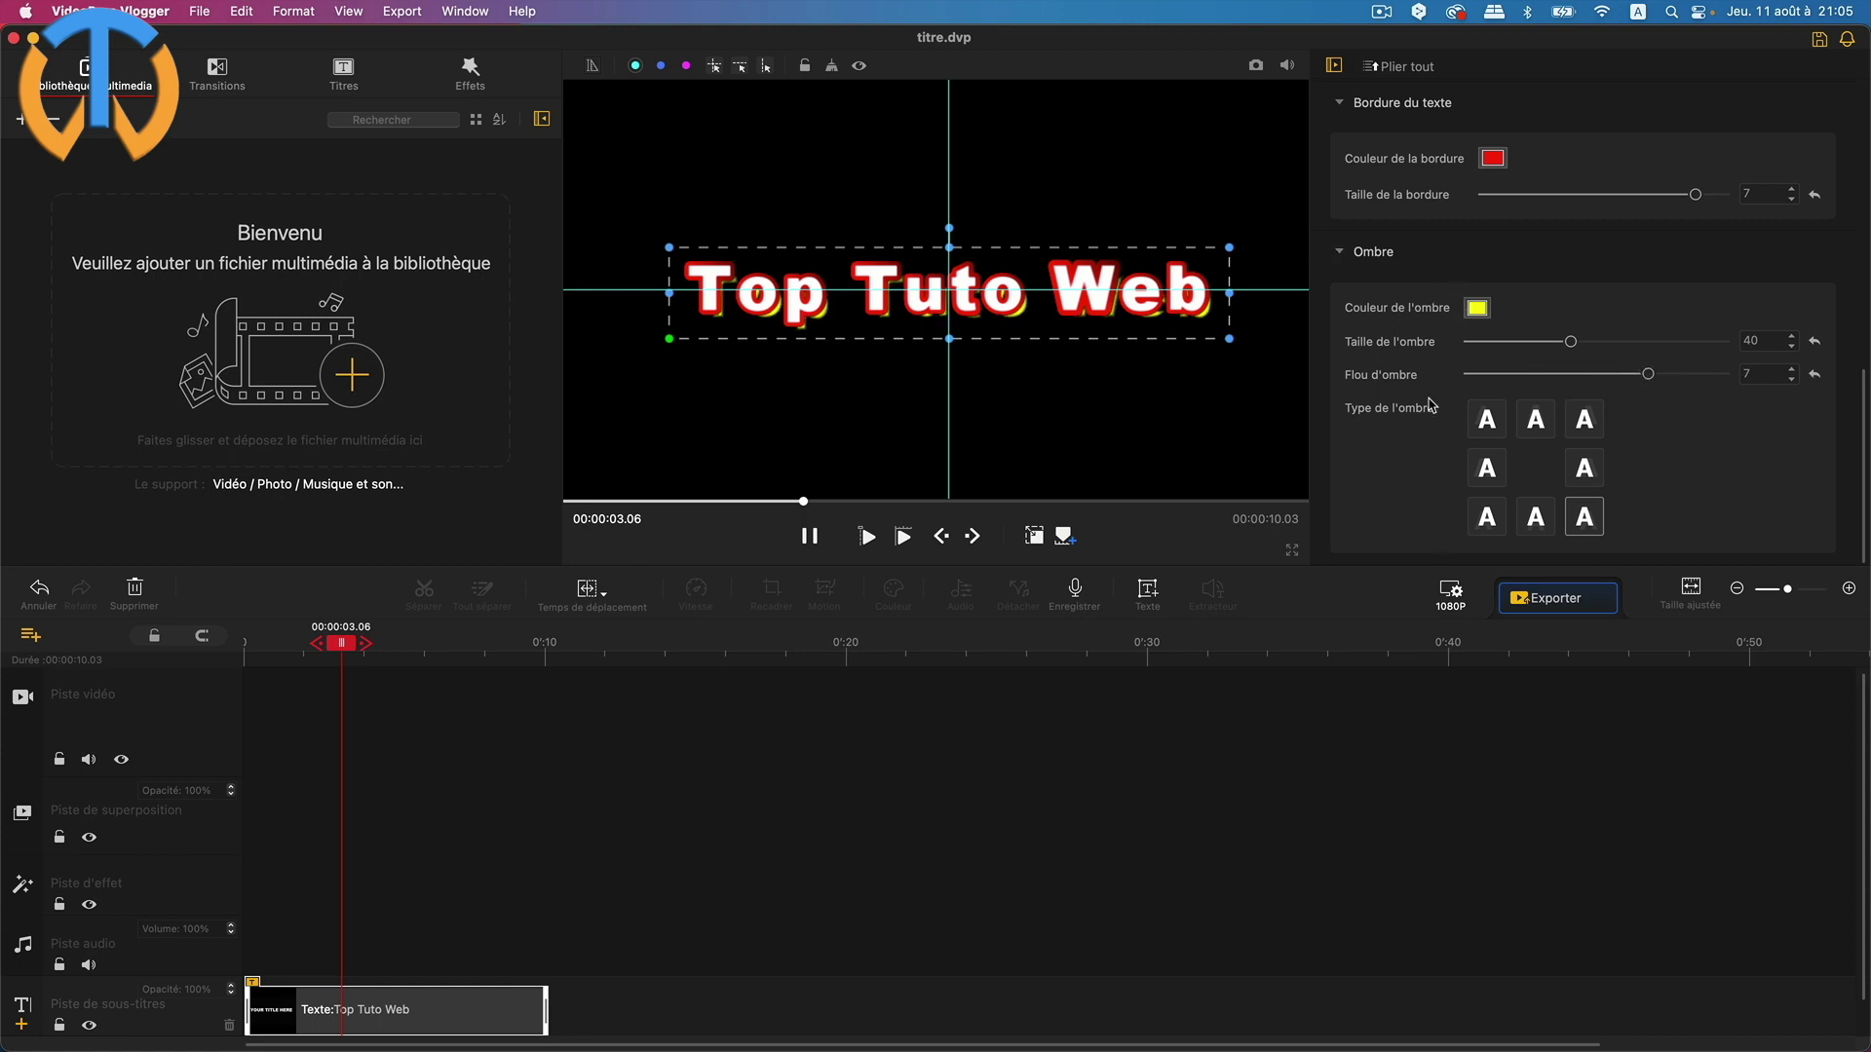
Move the title to the lower-left area of the video frame and set its font size to 48
scroll(1744, 456, up, 5)
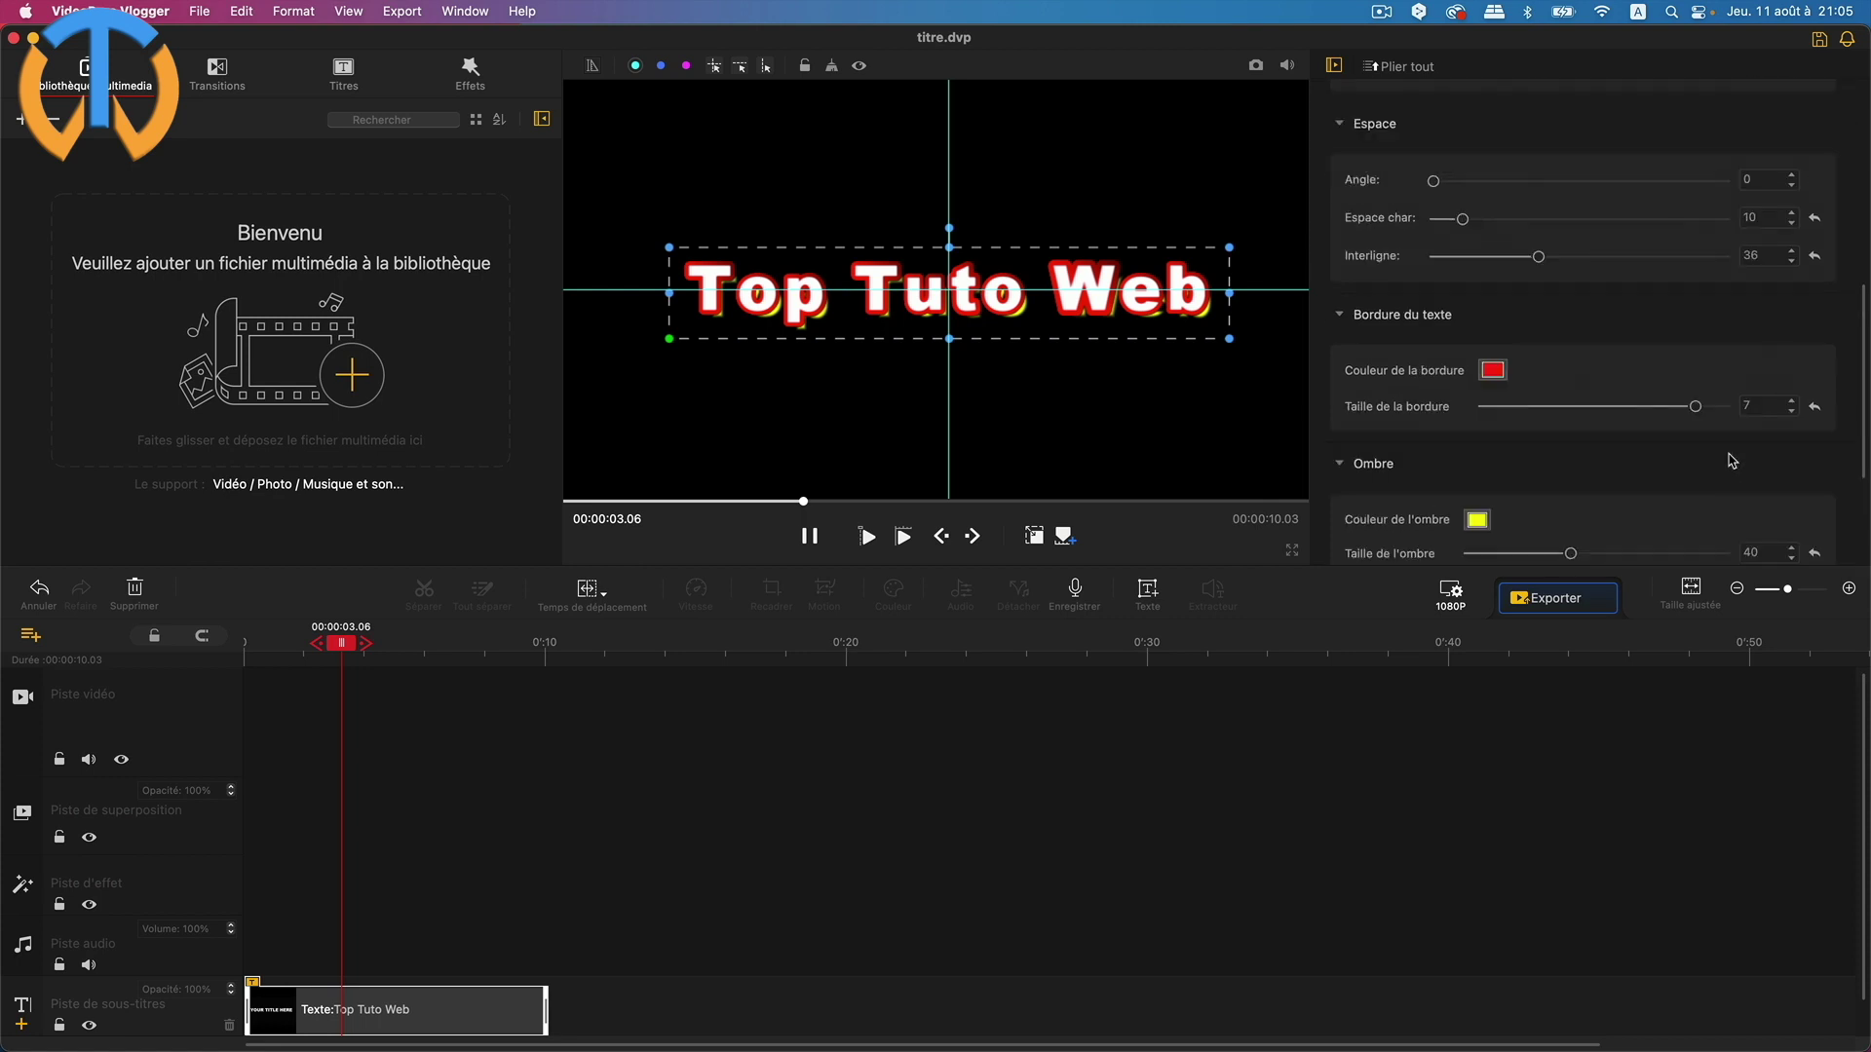
scroll(1749, 458, up, 4)
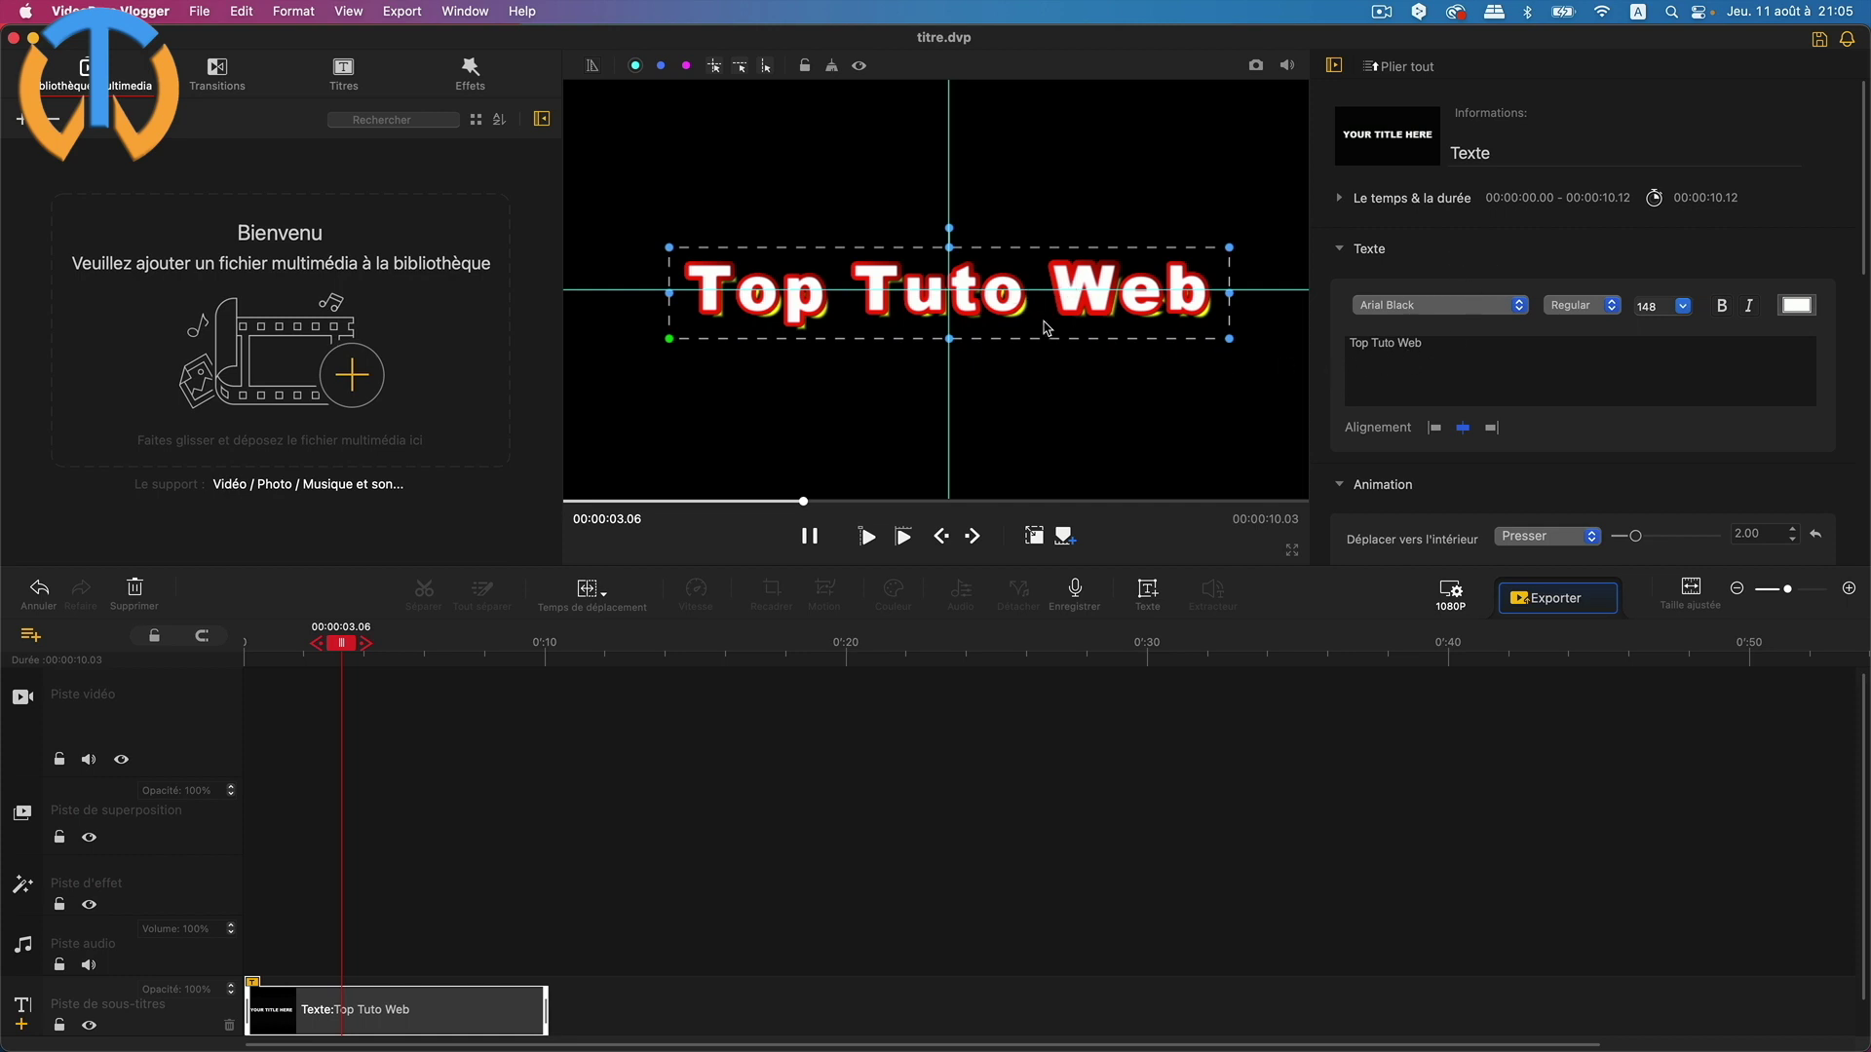
drag(1004, 305, 909, 443)
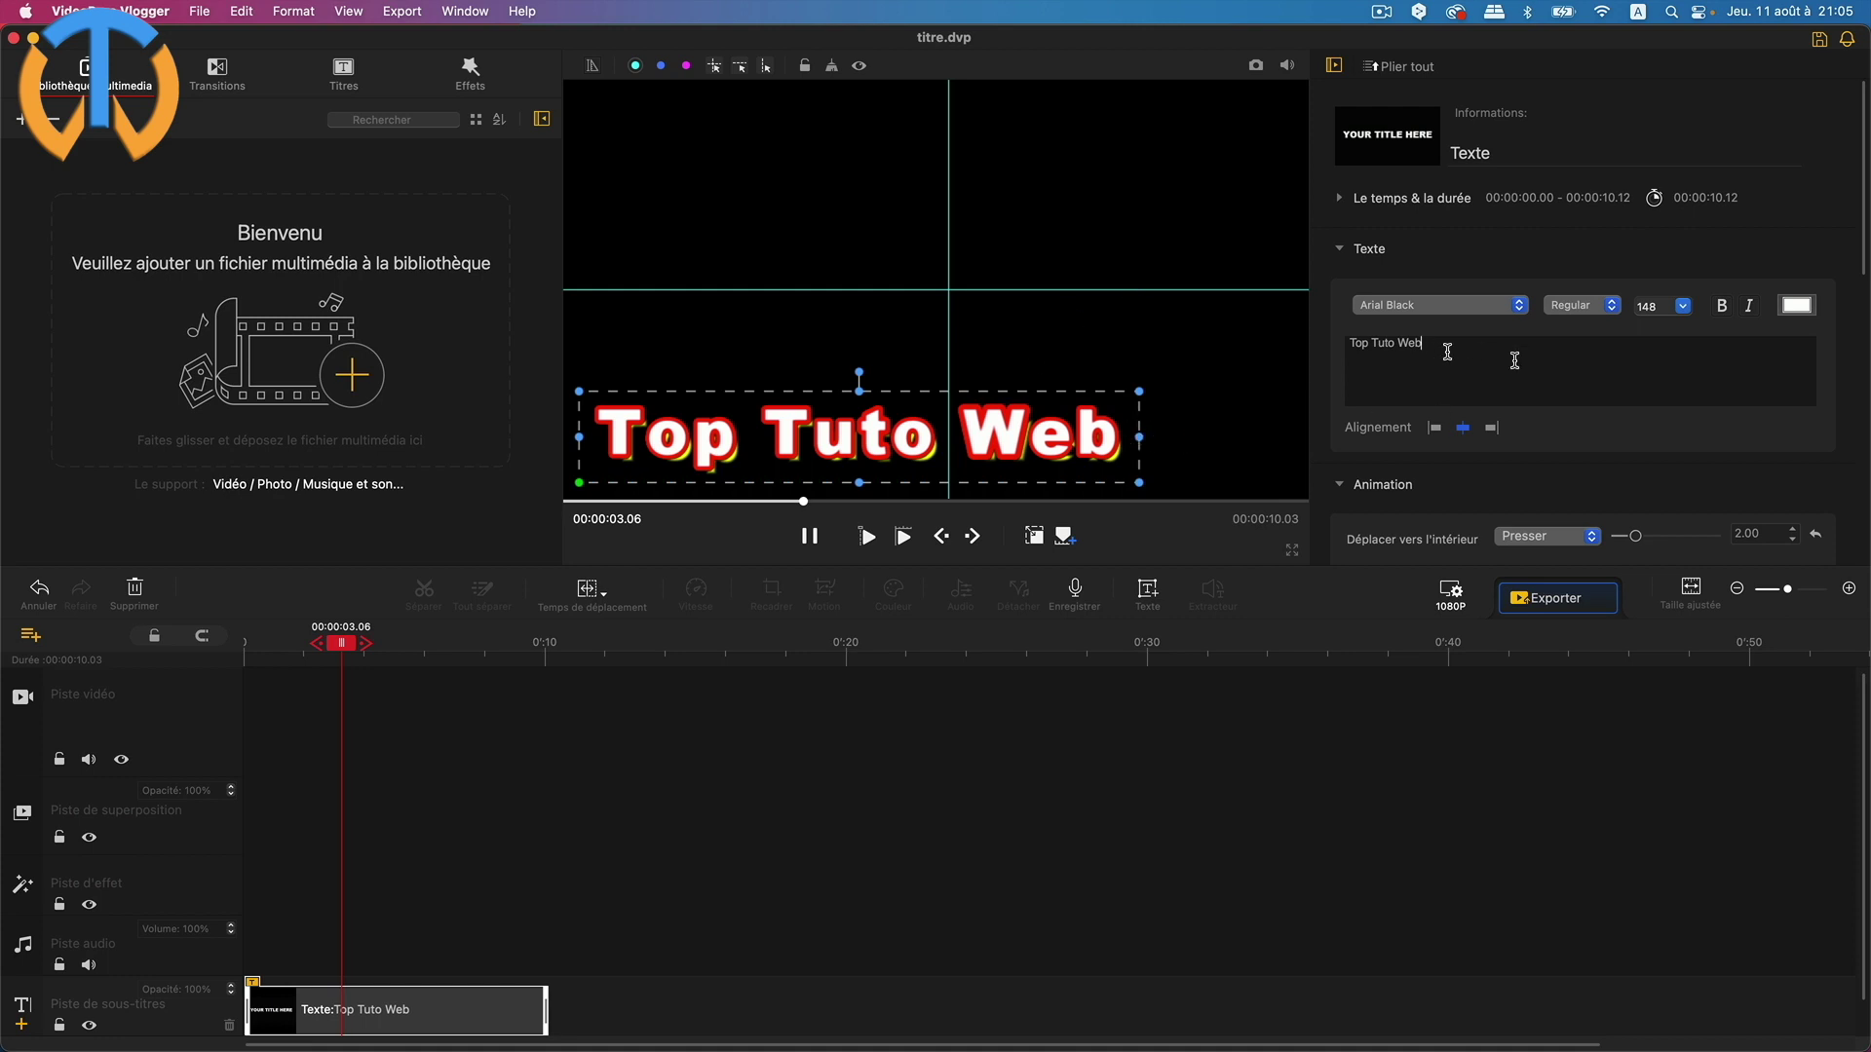
click(1684, 307)
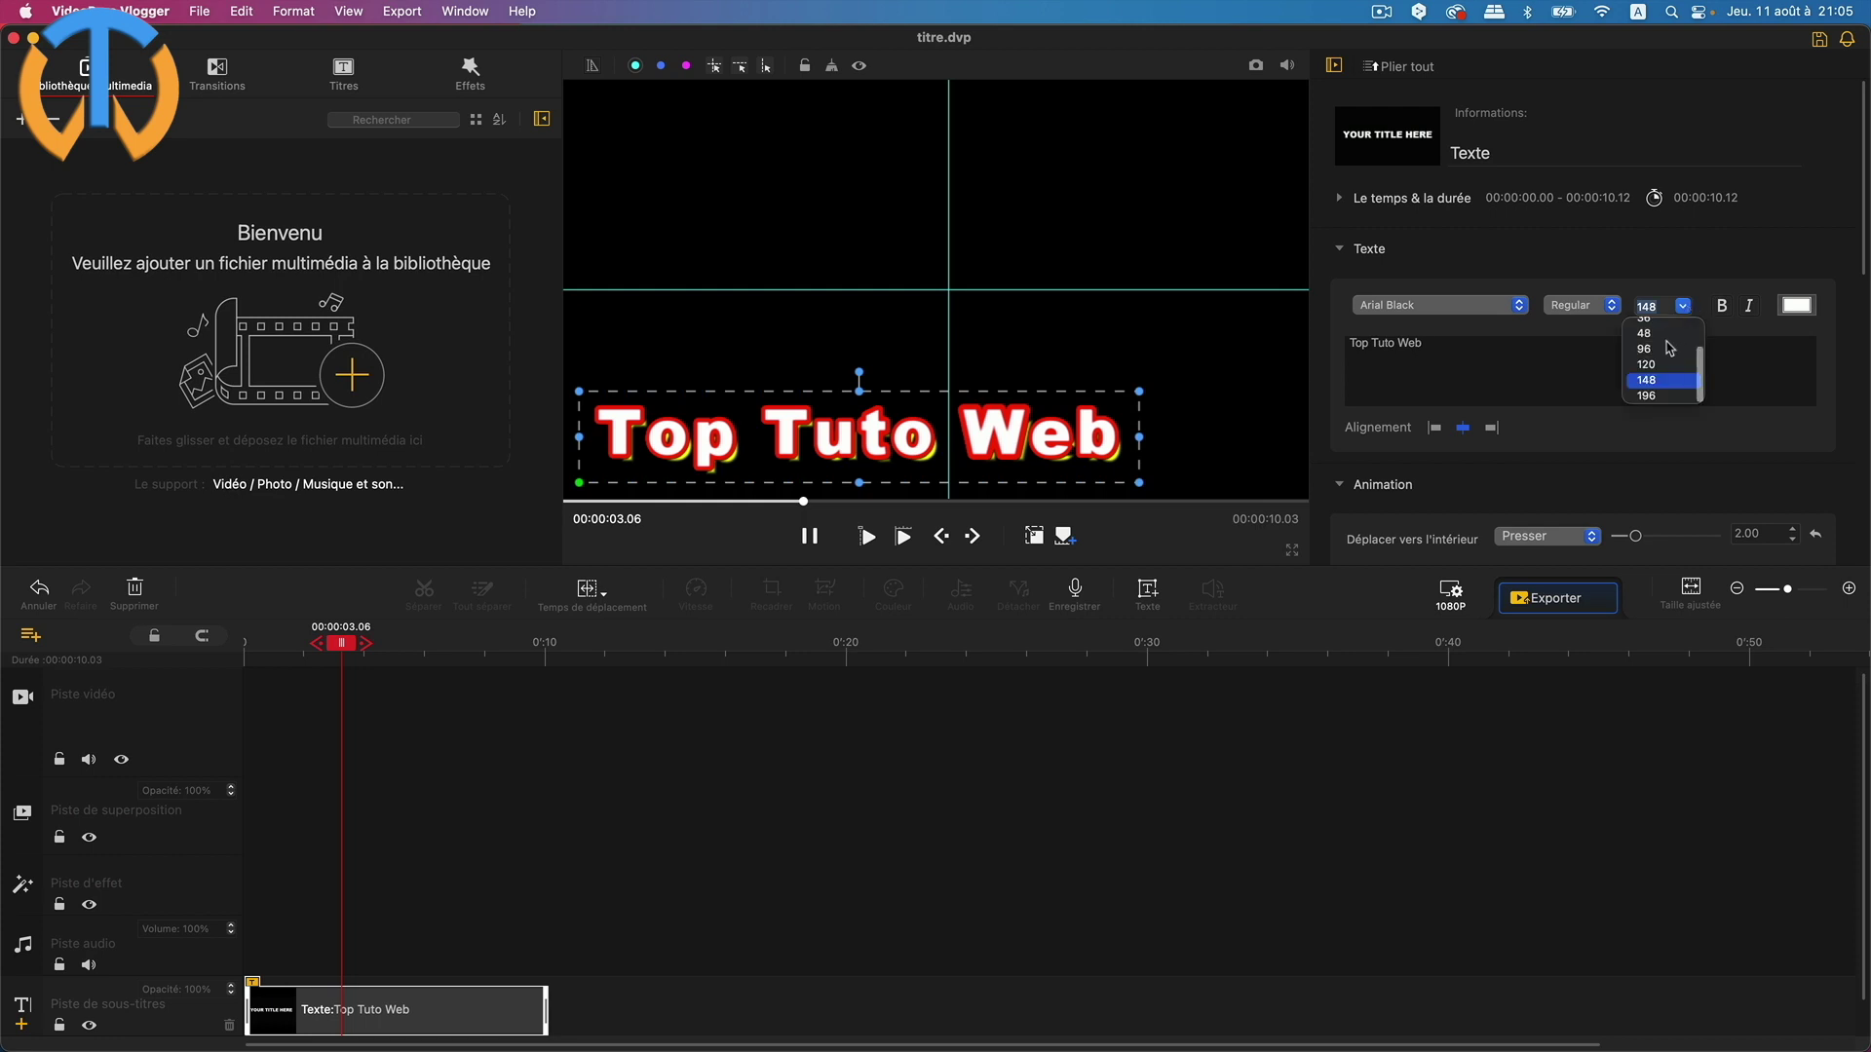
click(1664, 334)
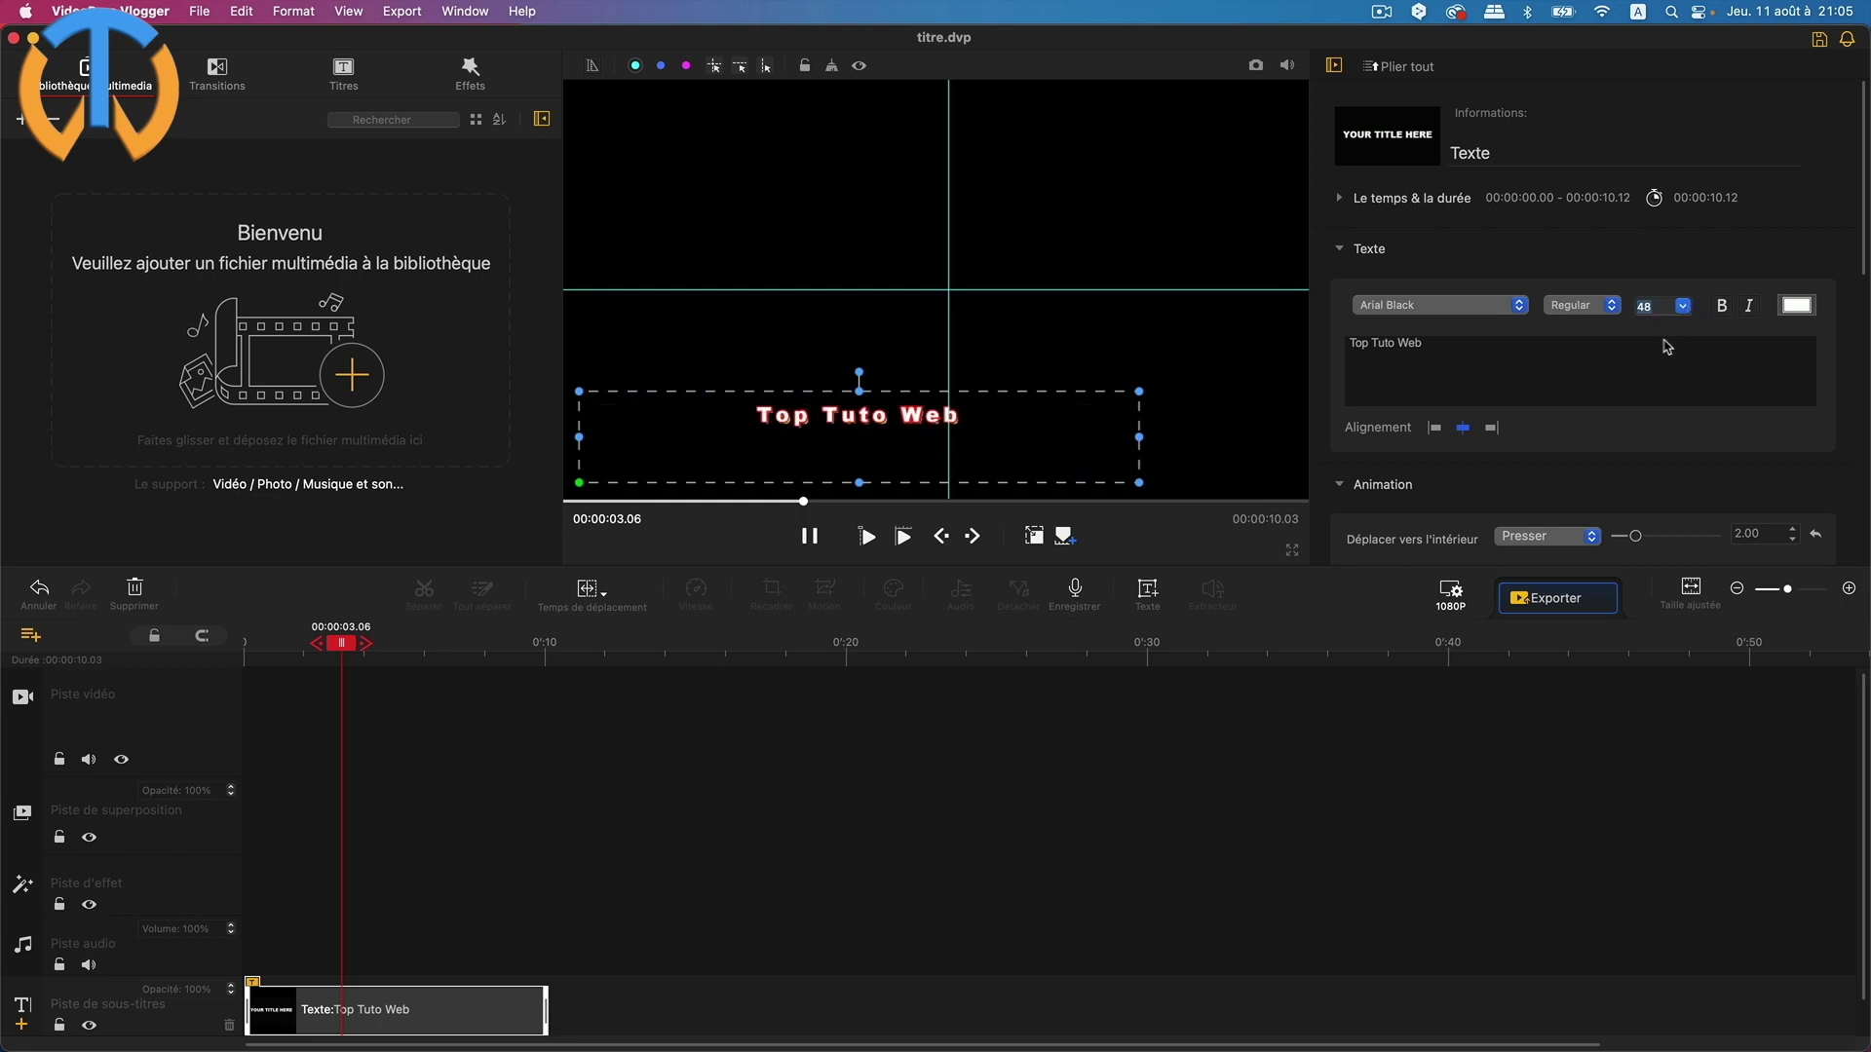
Shrink the title's text box to fit closely around the smaller text in the frame's lower-left corner
drag(855, 484, 856, 435)
drag(1138, 412, 861, 453)
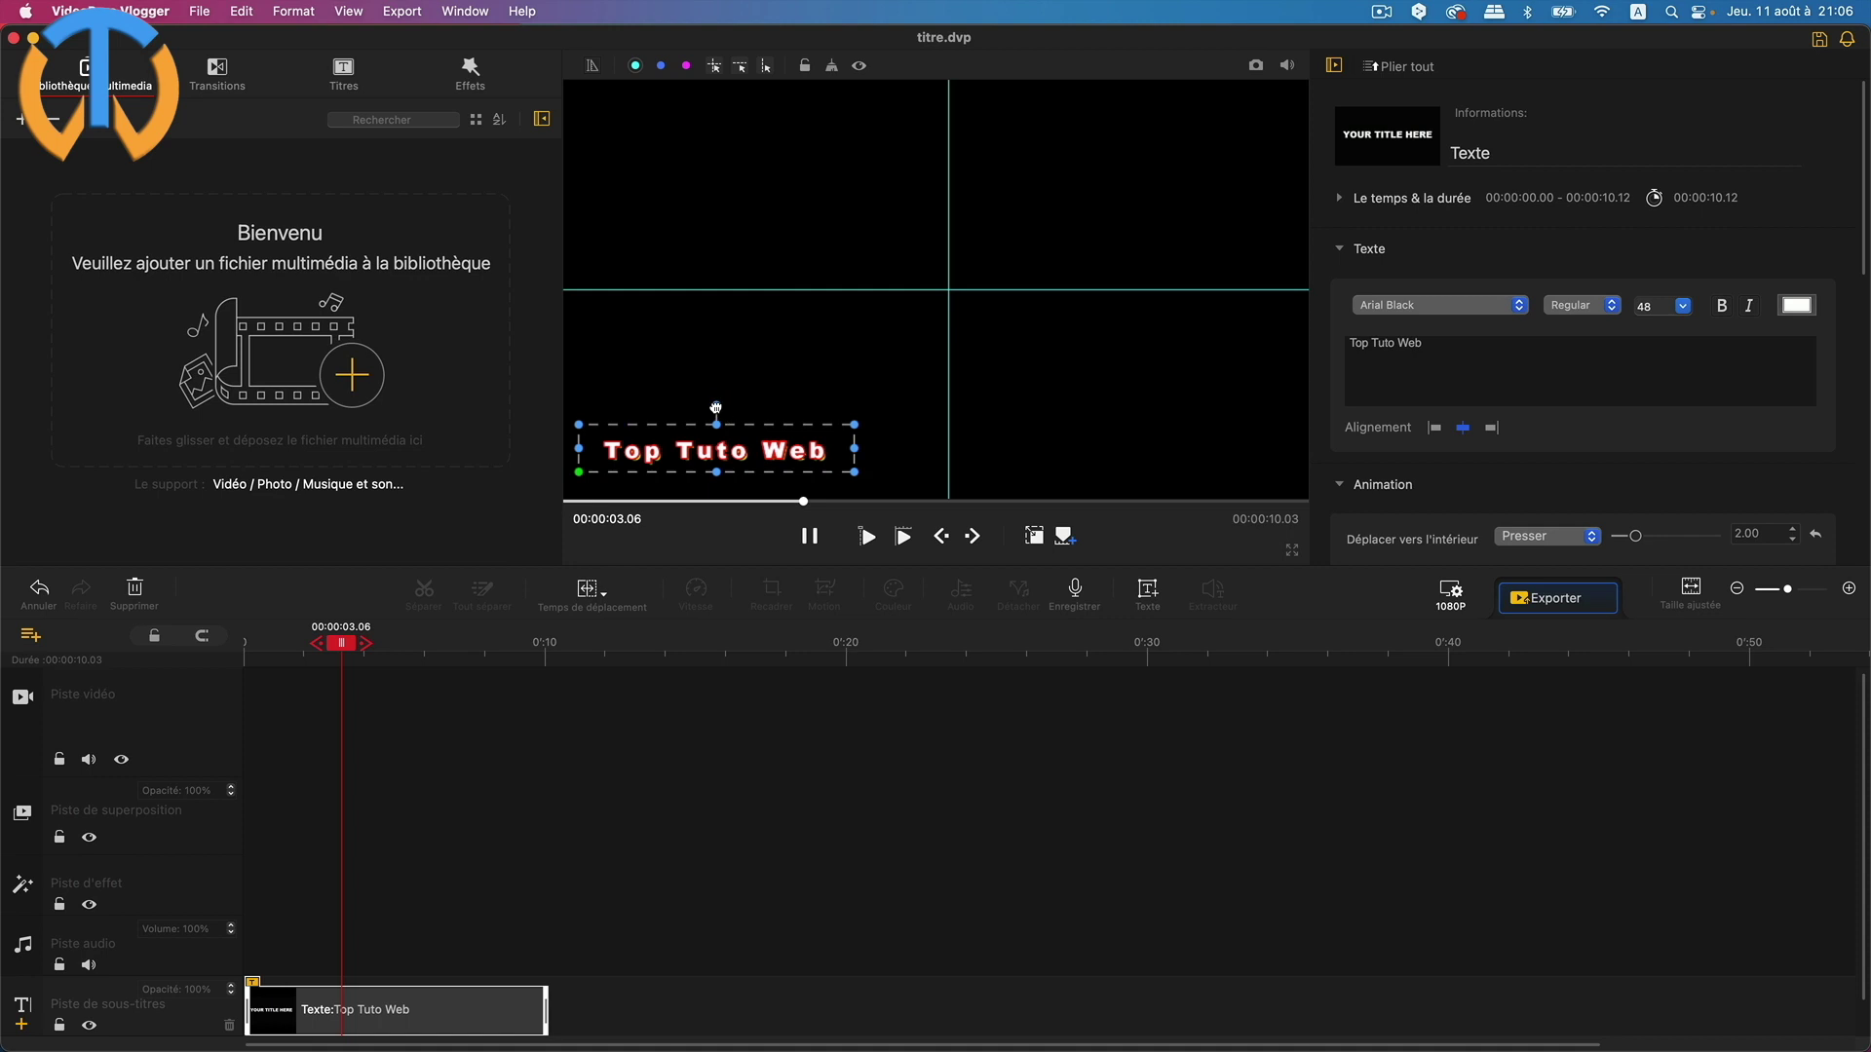
drag(716, 405, 717, 404)
scroll(1533, 484, down, 3)
scroll(1532, 484, down, 5)
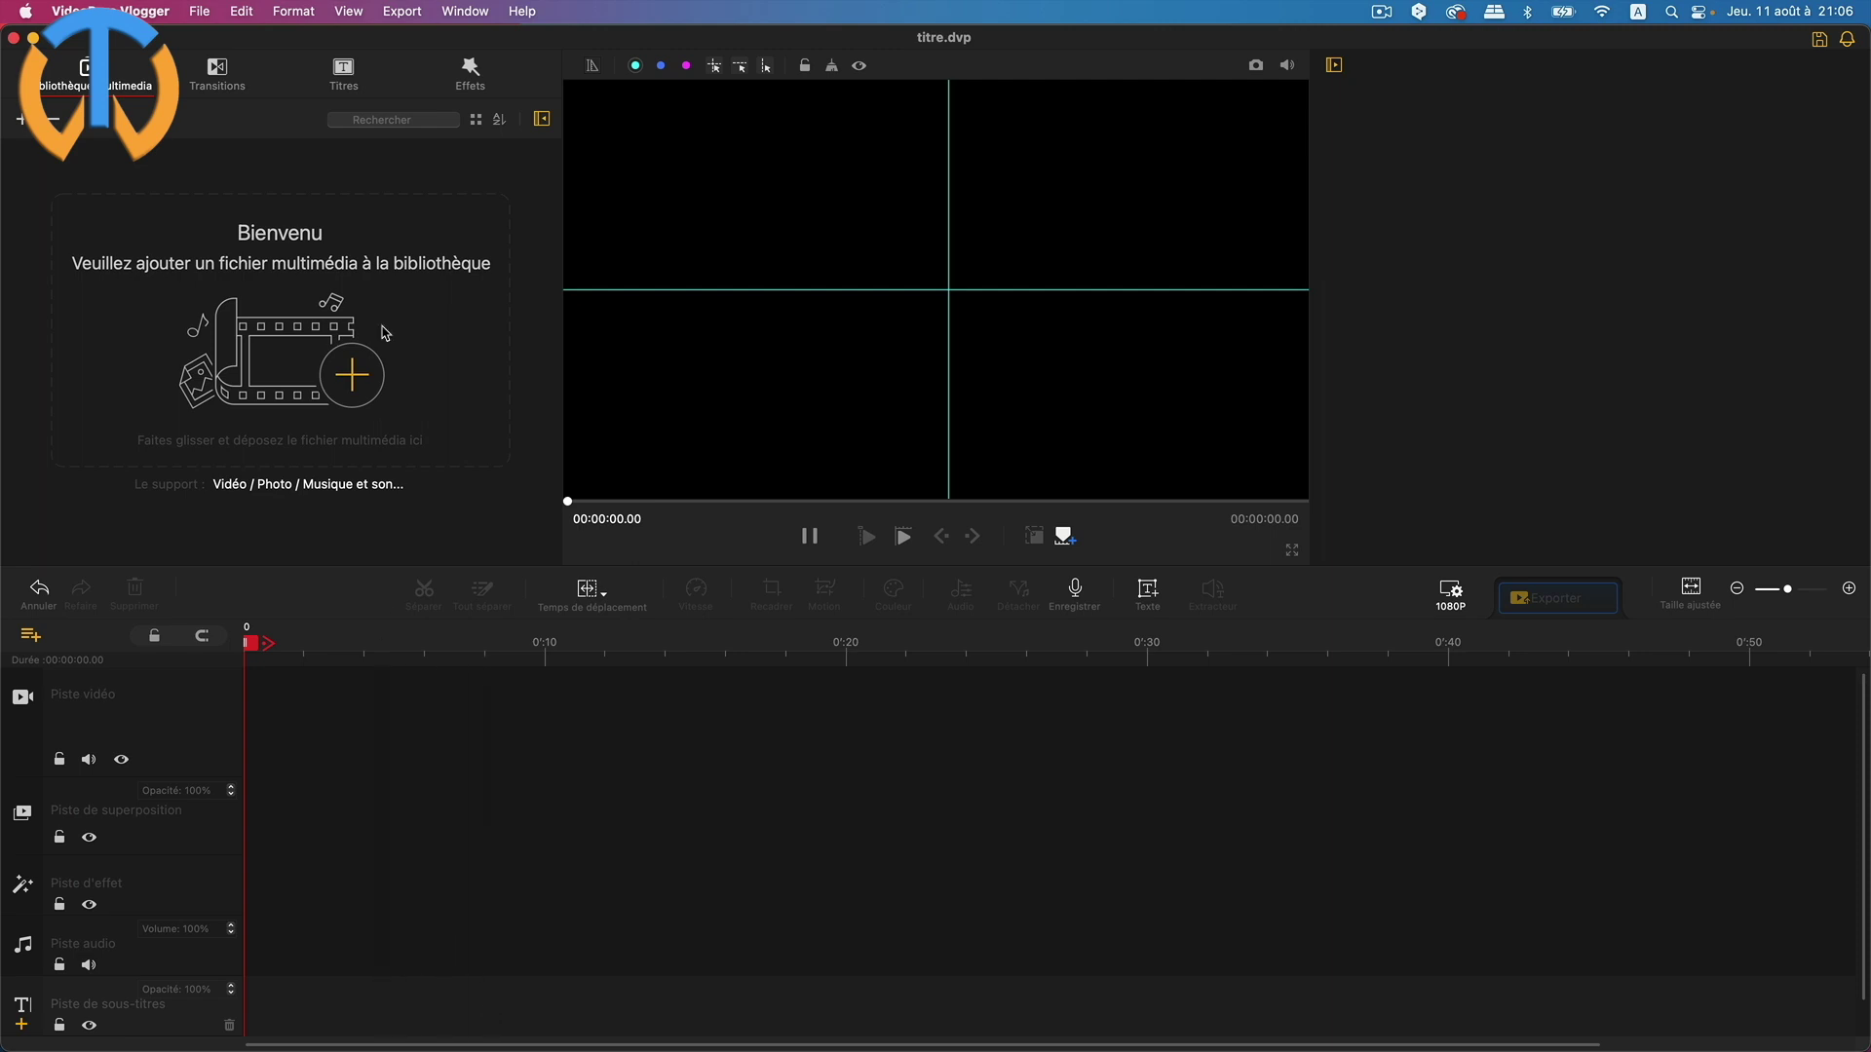
Examine the ready-made title templates, covering the credits, subtitles and titles categories
click(344, 70)
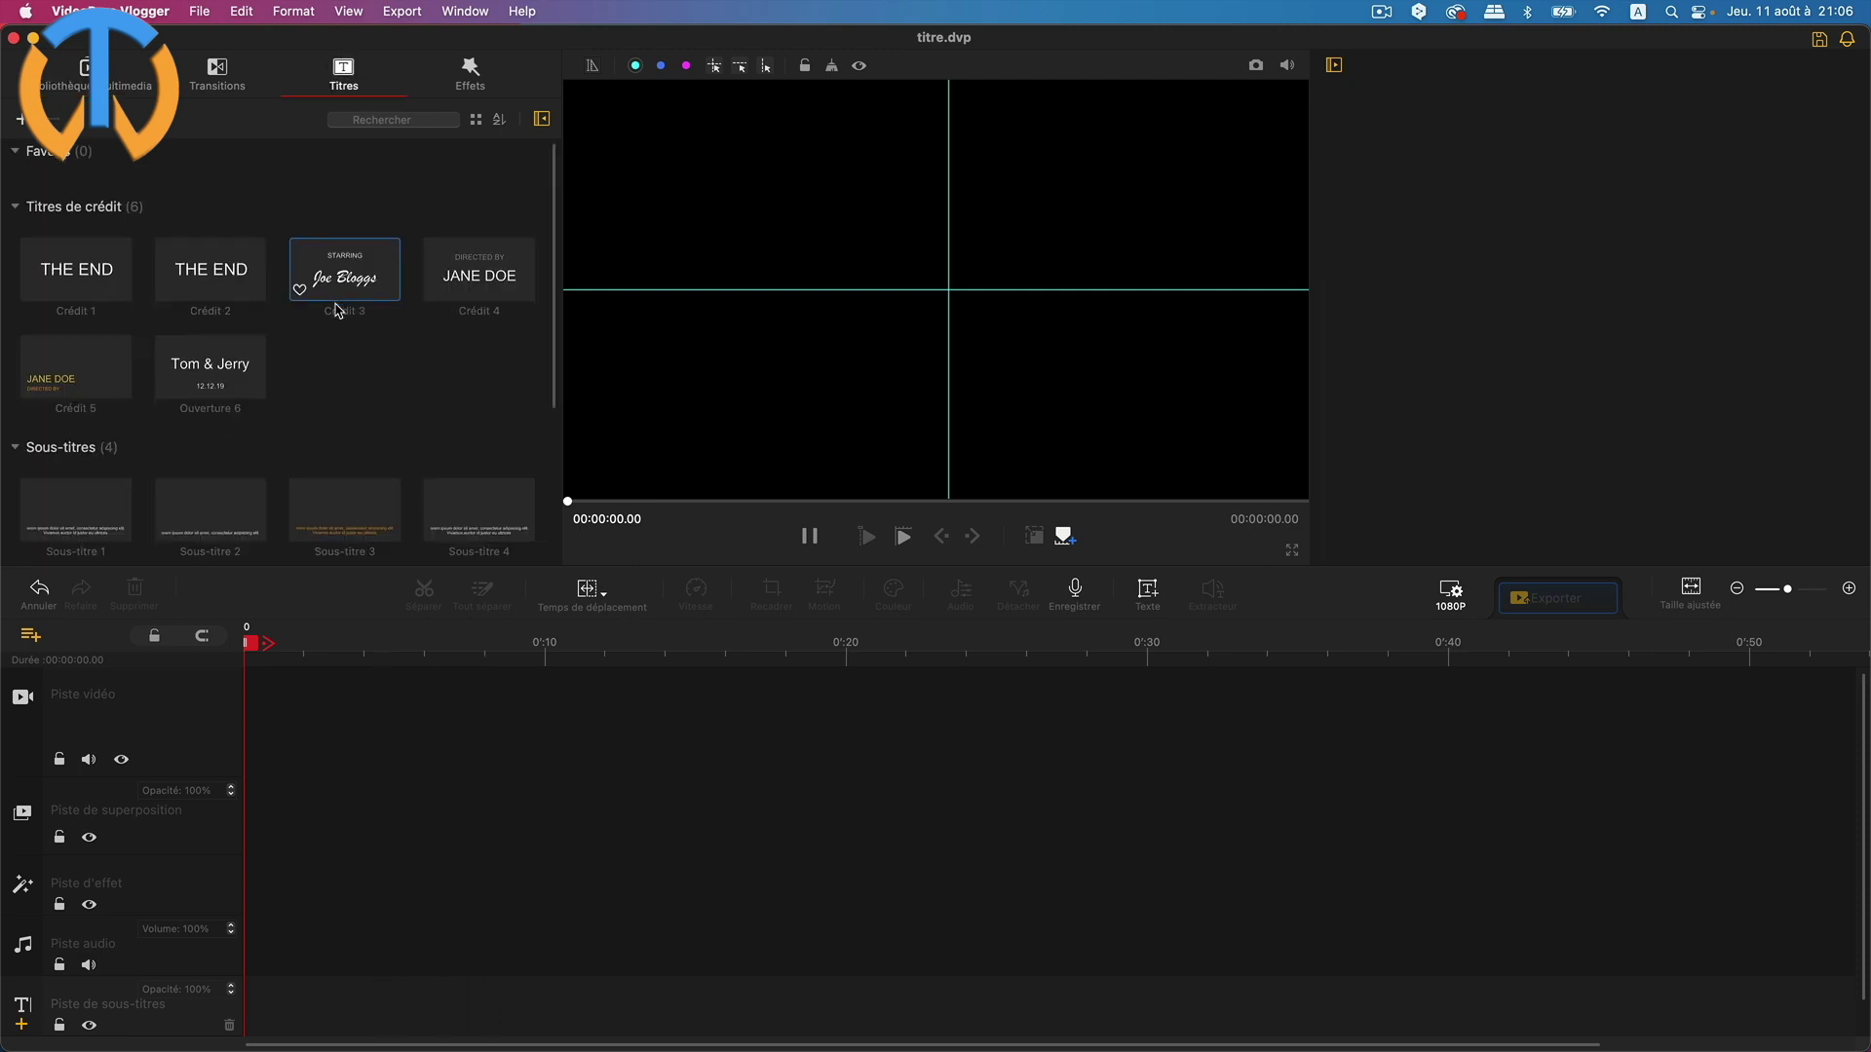
scroll(343, 334, down, 5)
scroll(341, 334, up, 5)
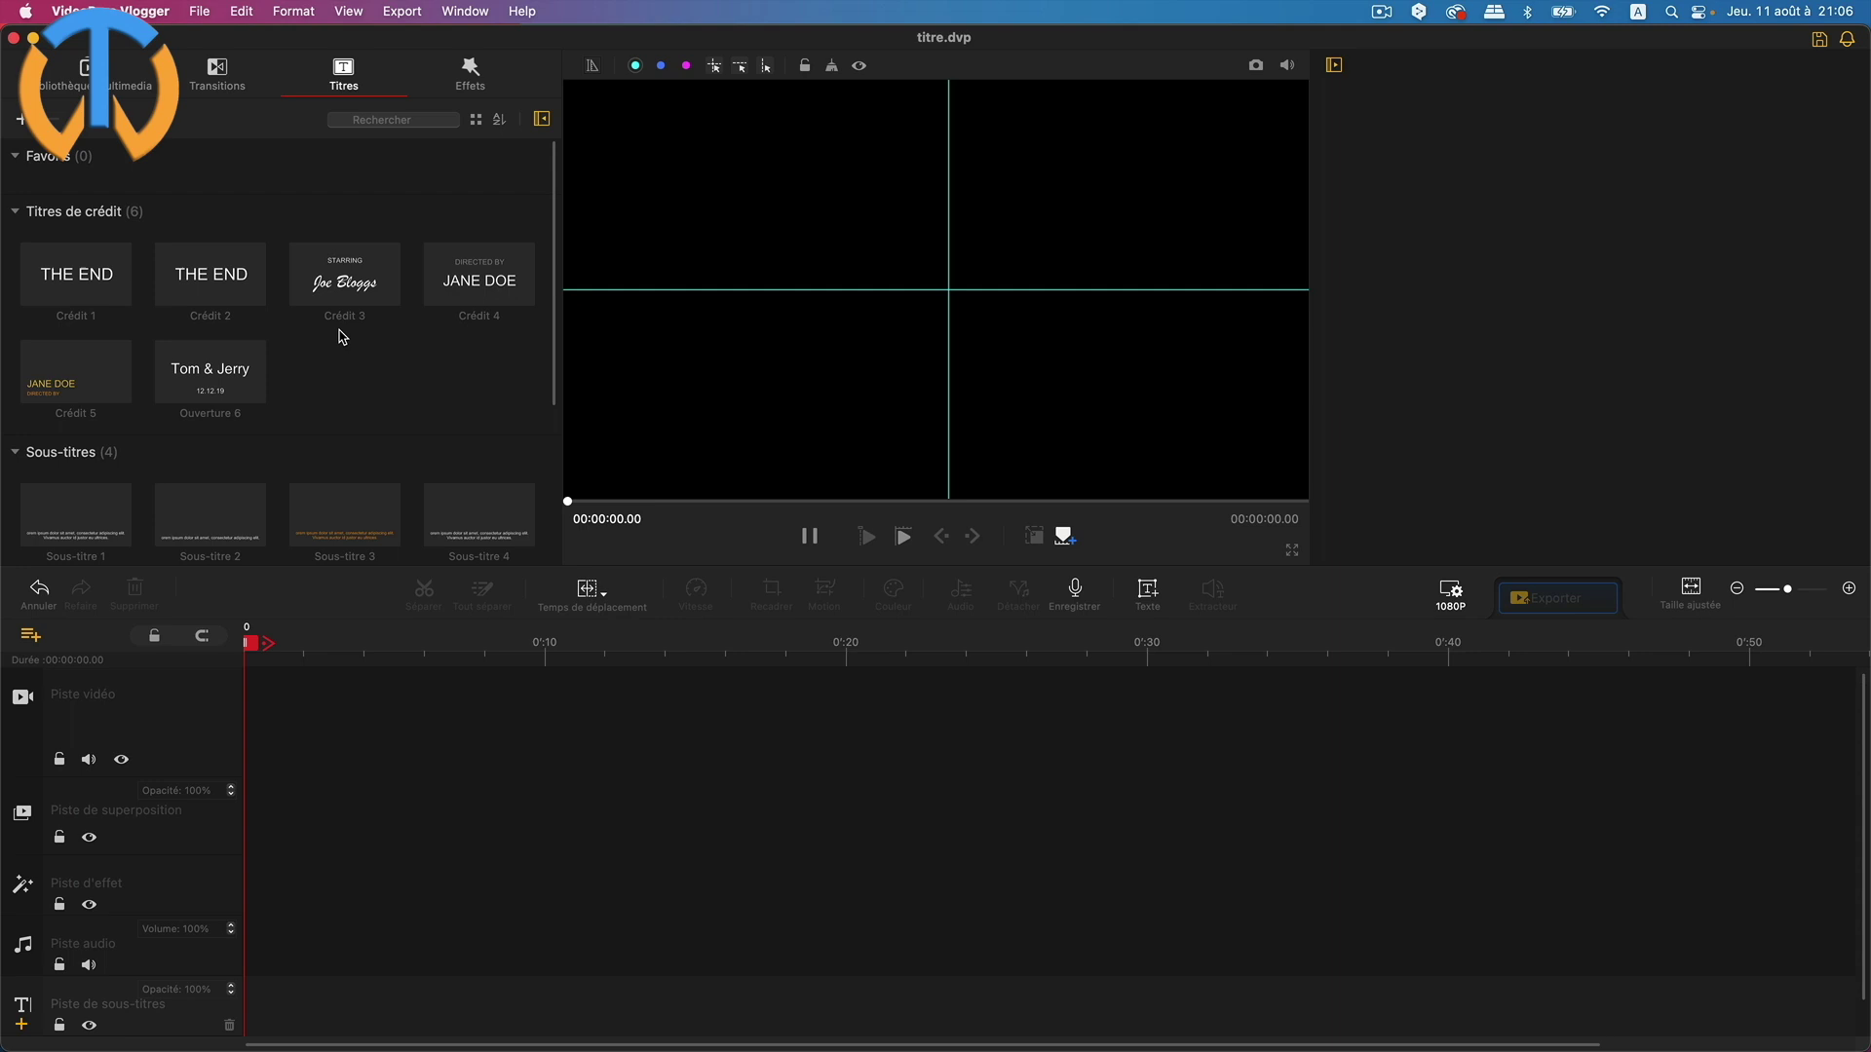
scroll(322, 455, down, 3)
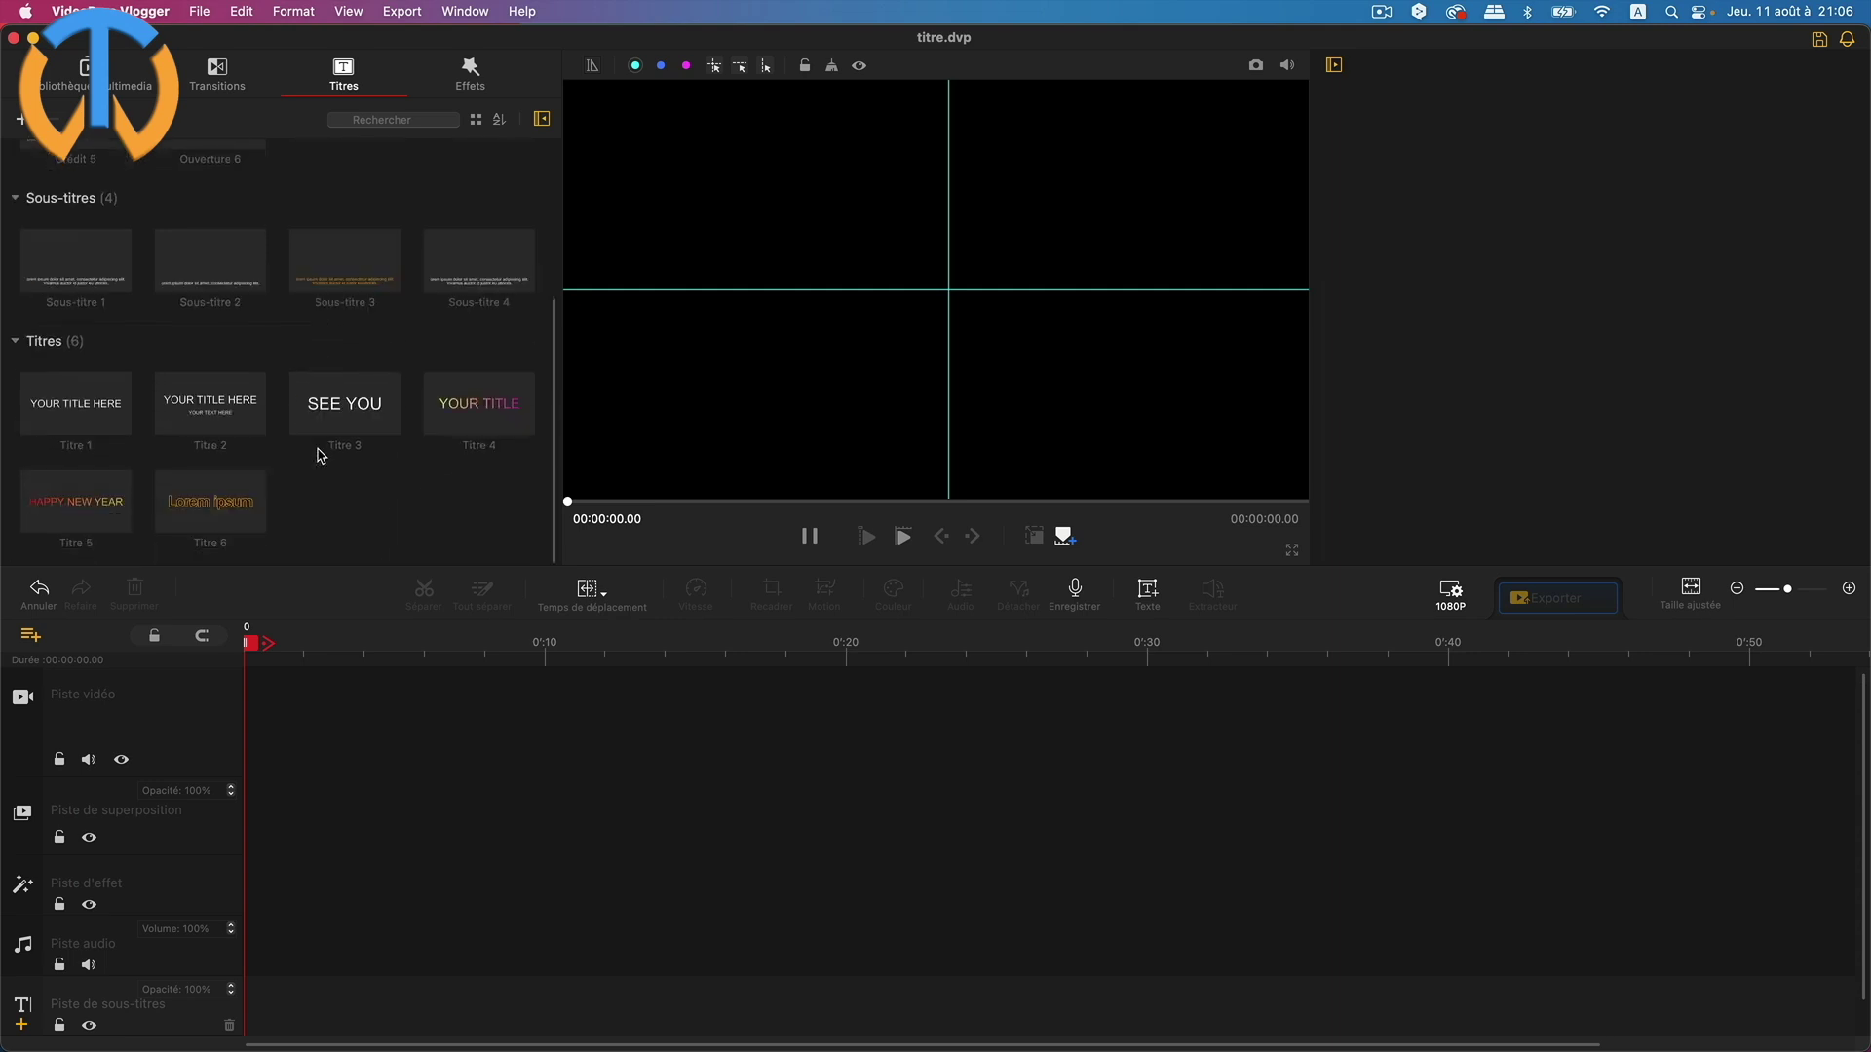
scroll(322, 455, up, 3)
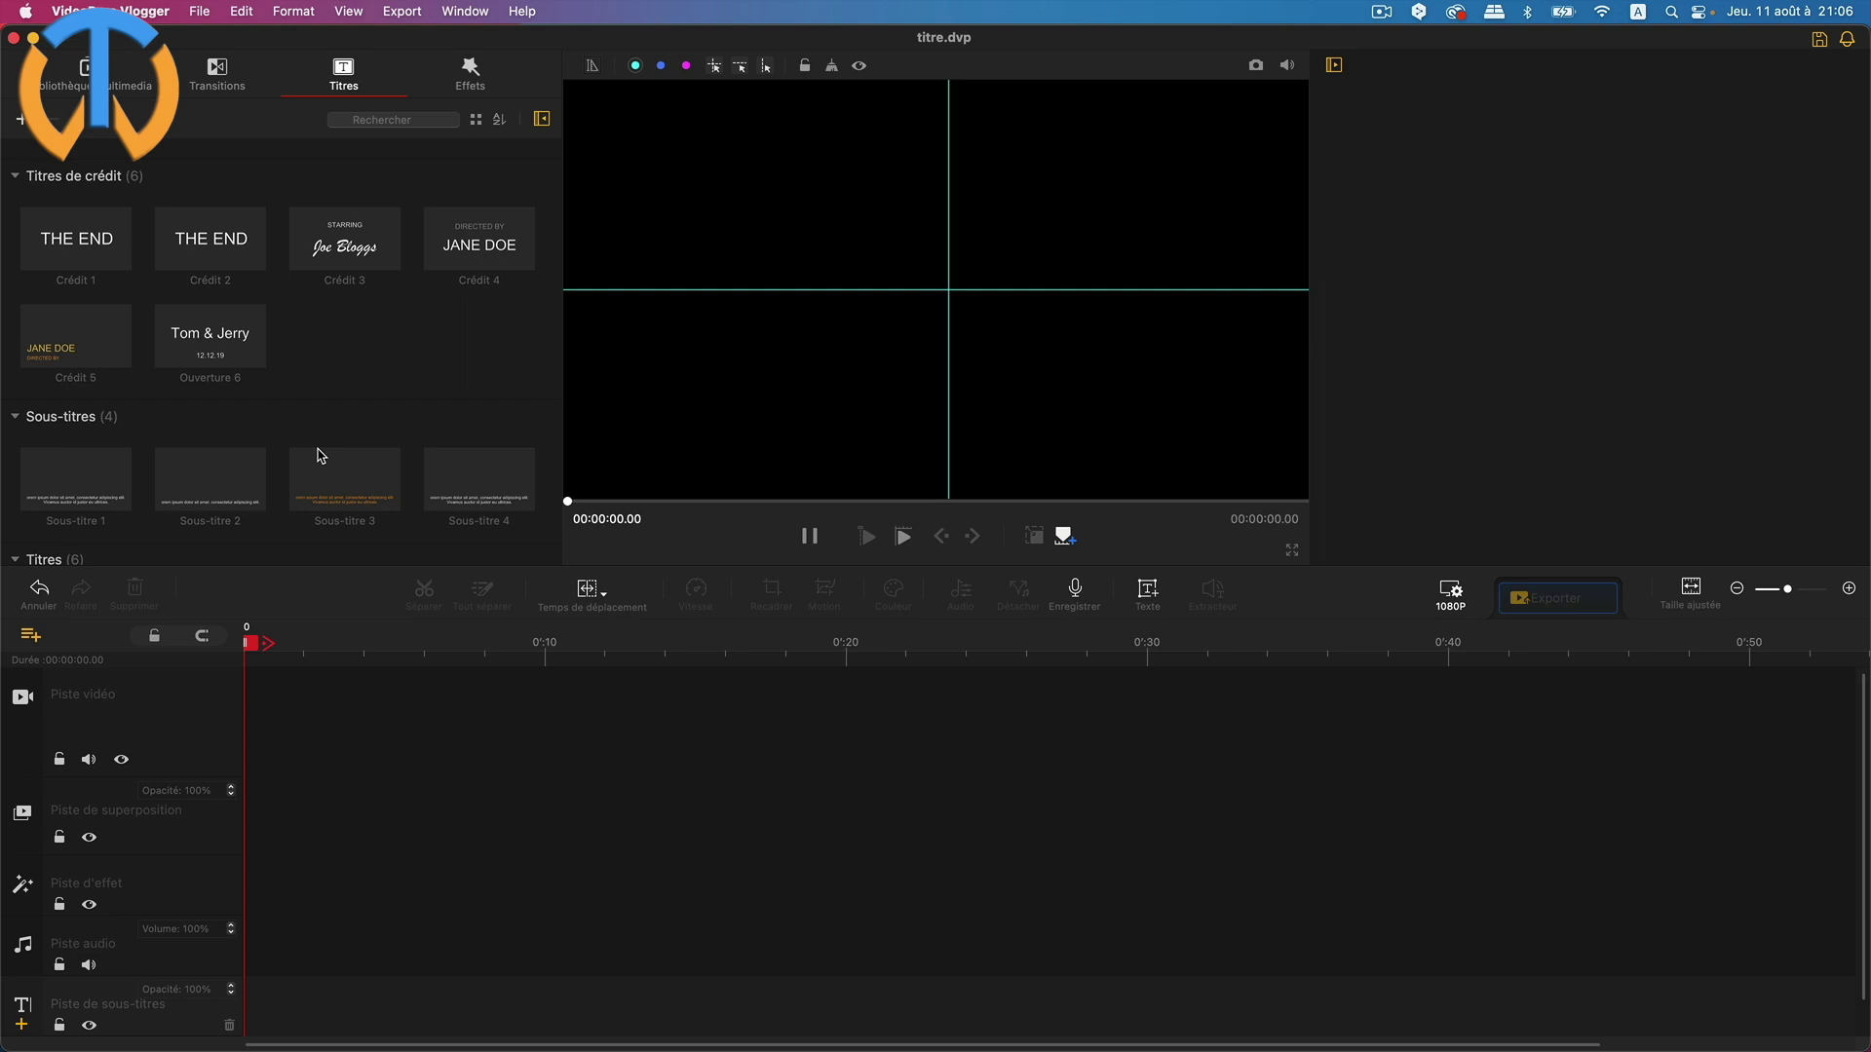
scroll(322, 455, down, 1)
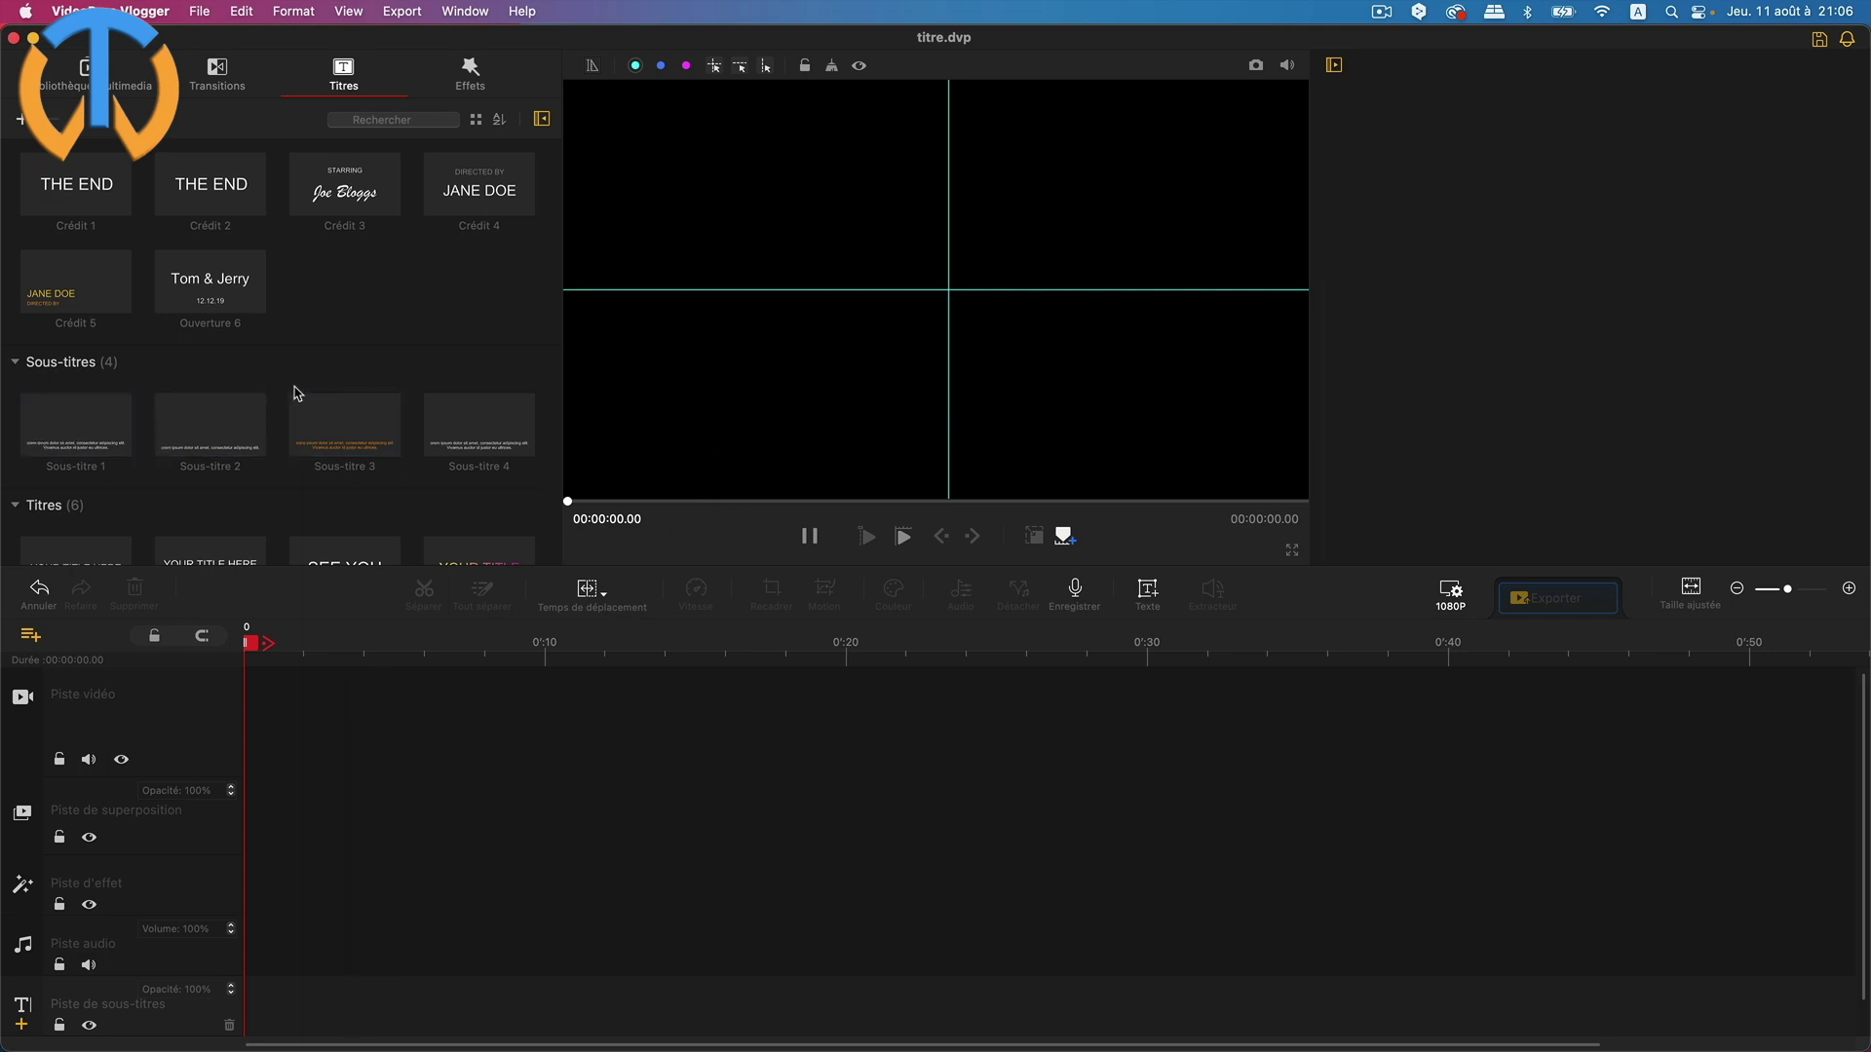
Add the Crédit 4 title template at the start of the overlay track and move the playhead to about 00:00:02.13
scroll(298, 394, up, 2)
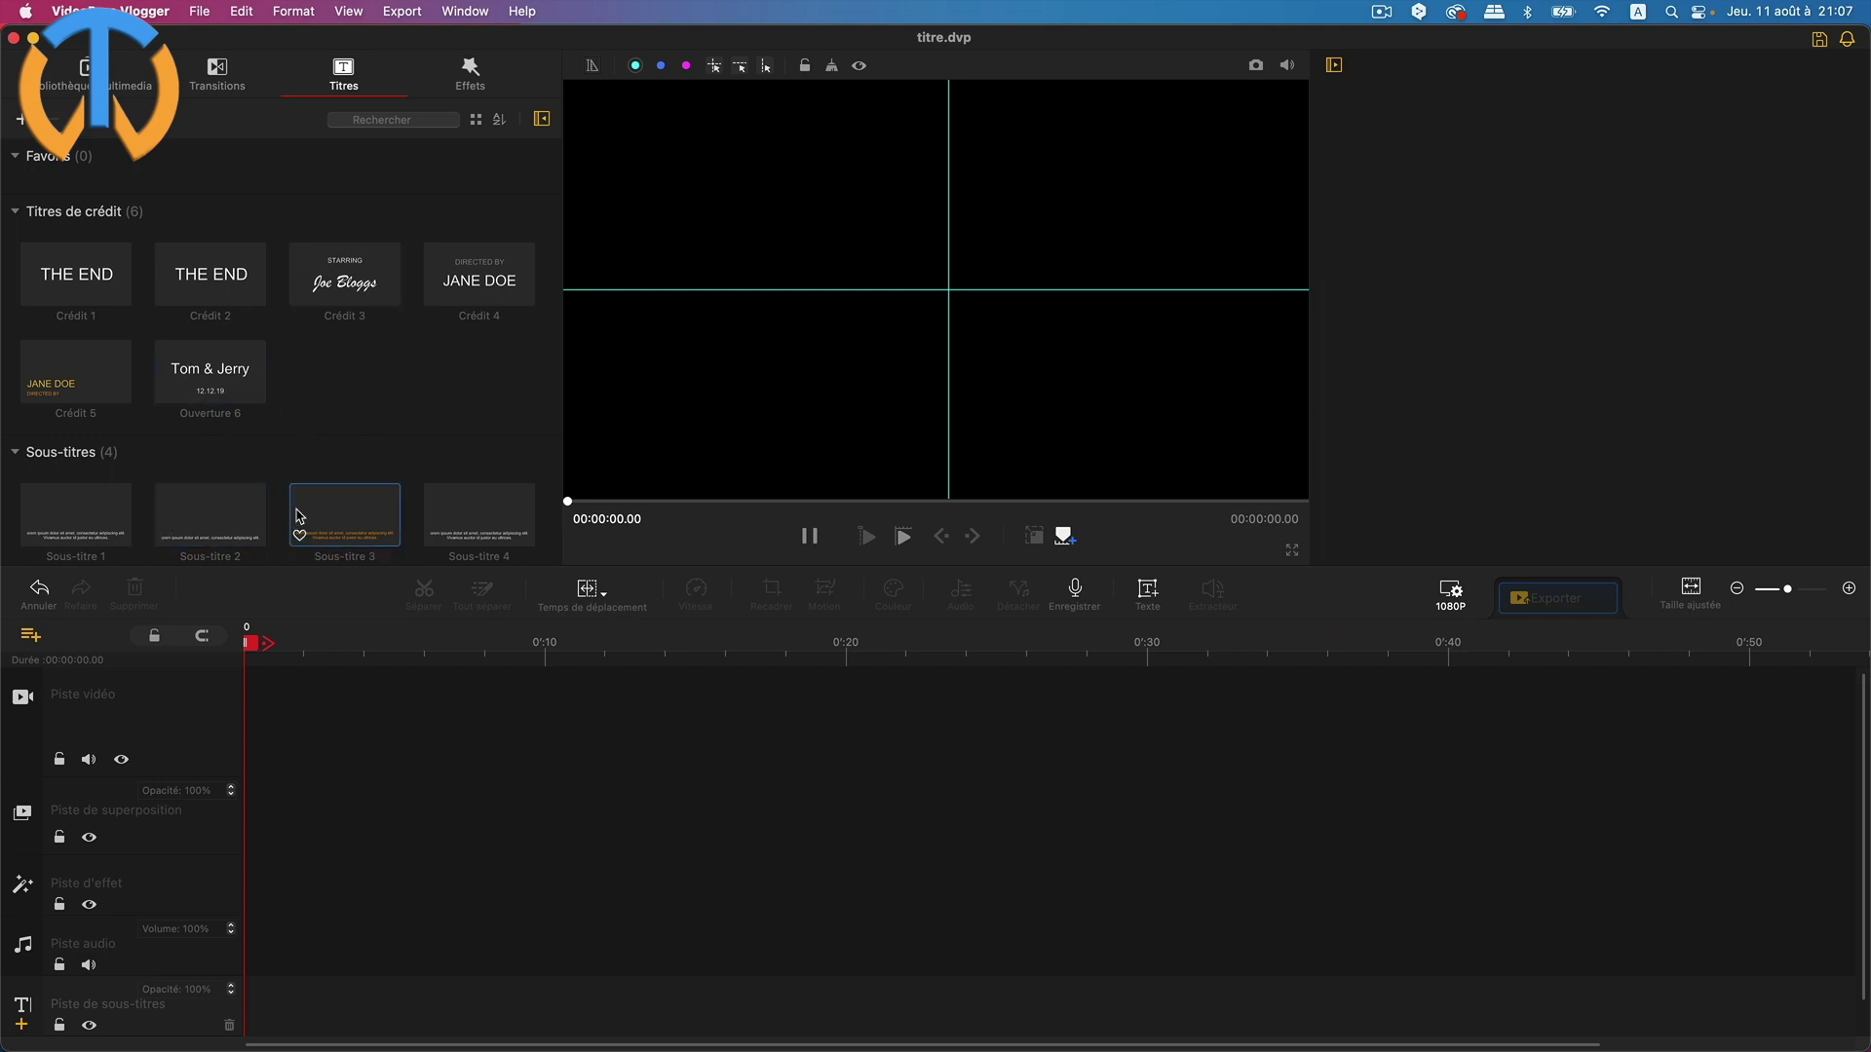
click(488, 280)
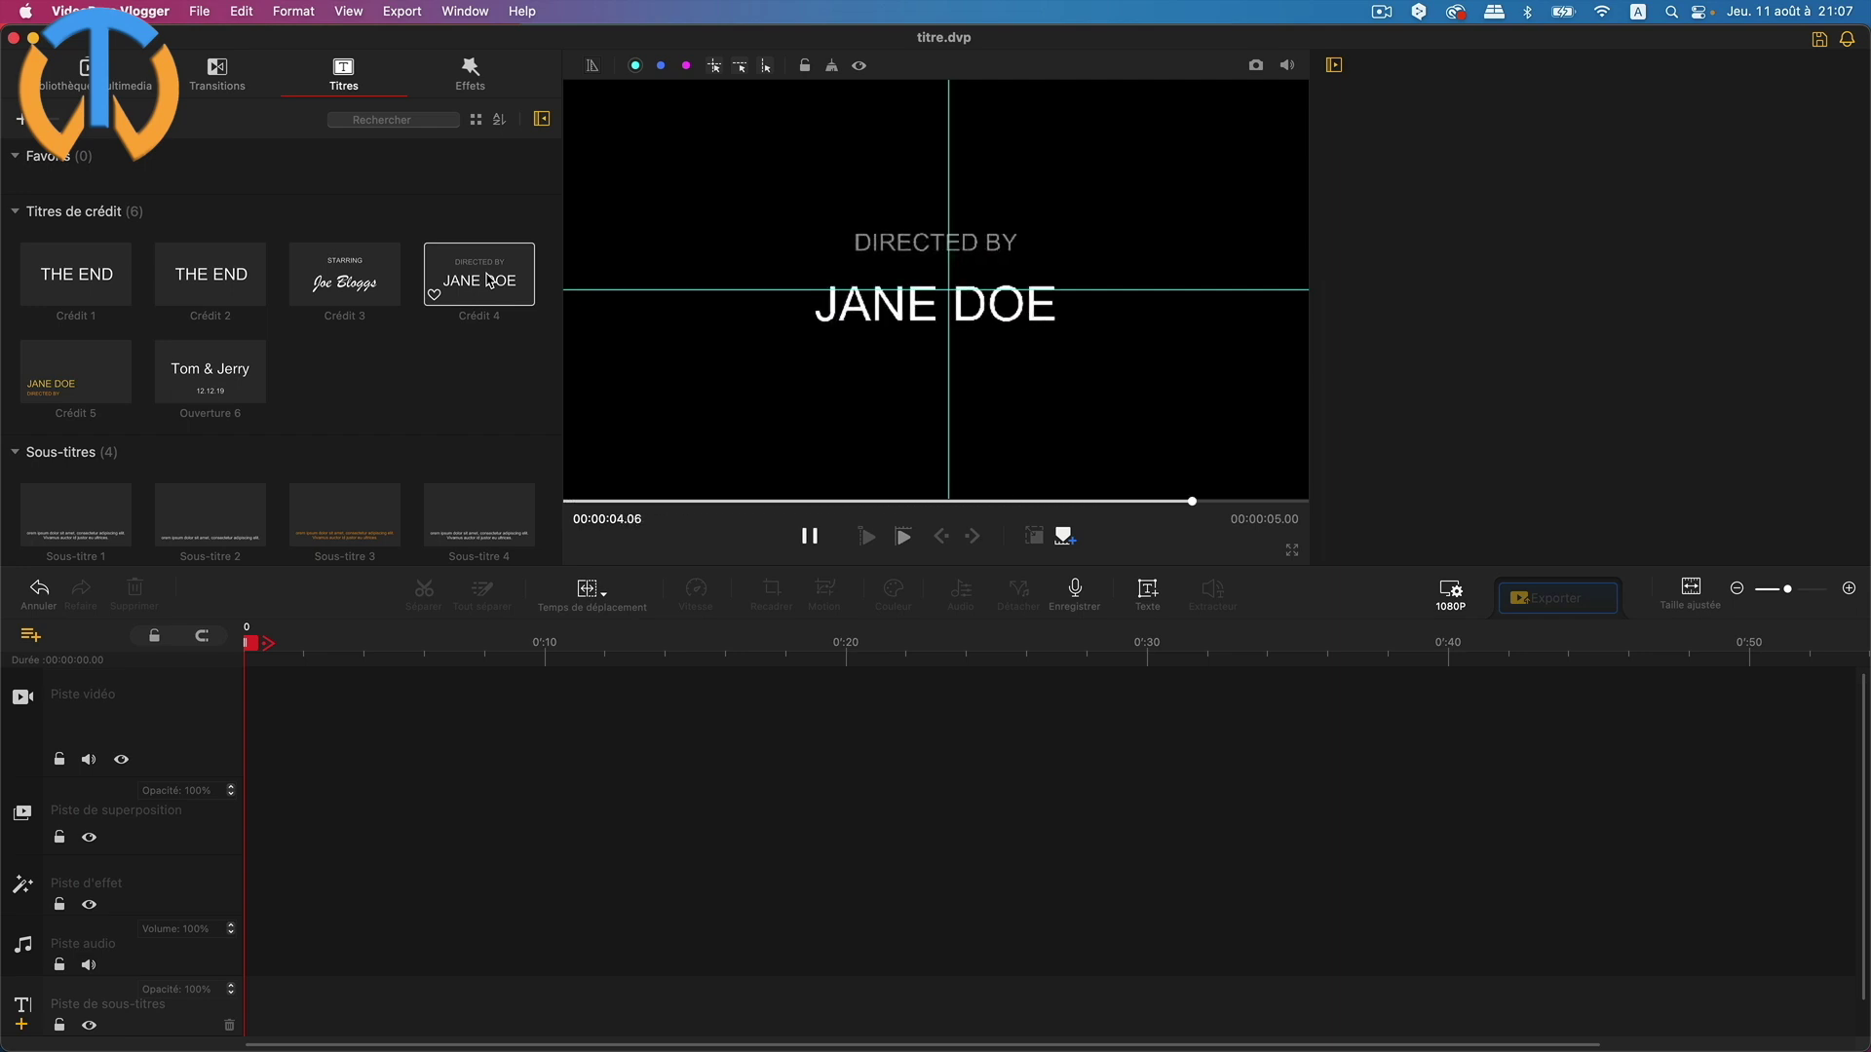
drag(484, 284, 322, 843)
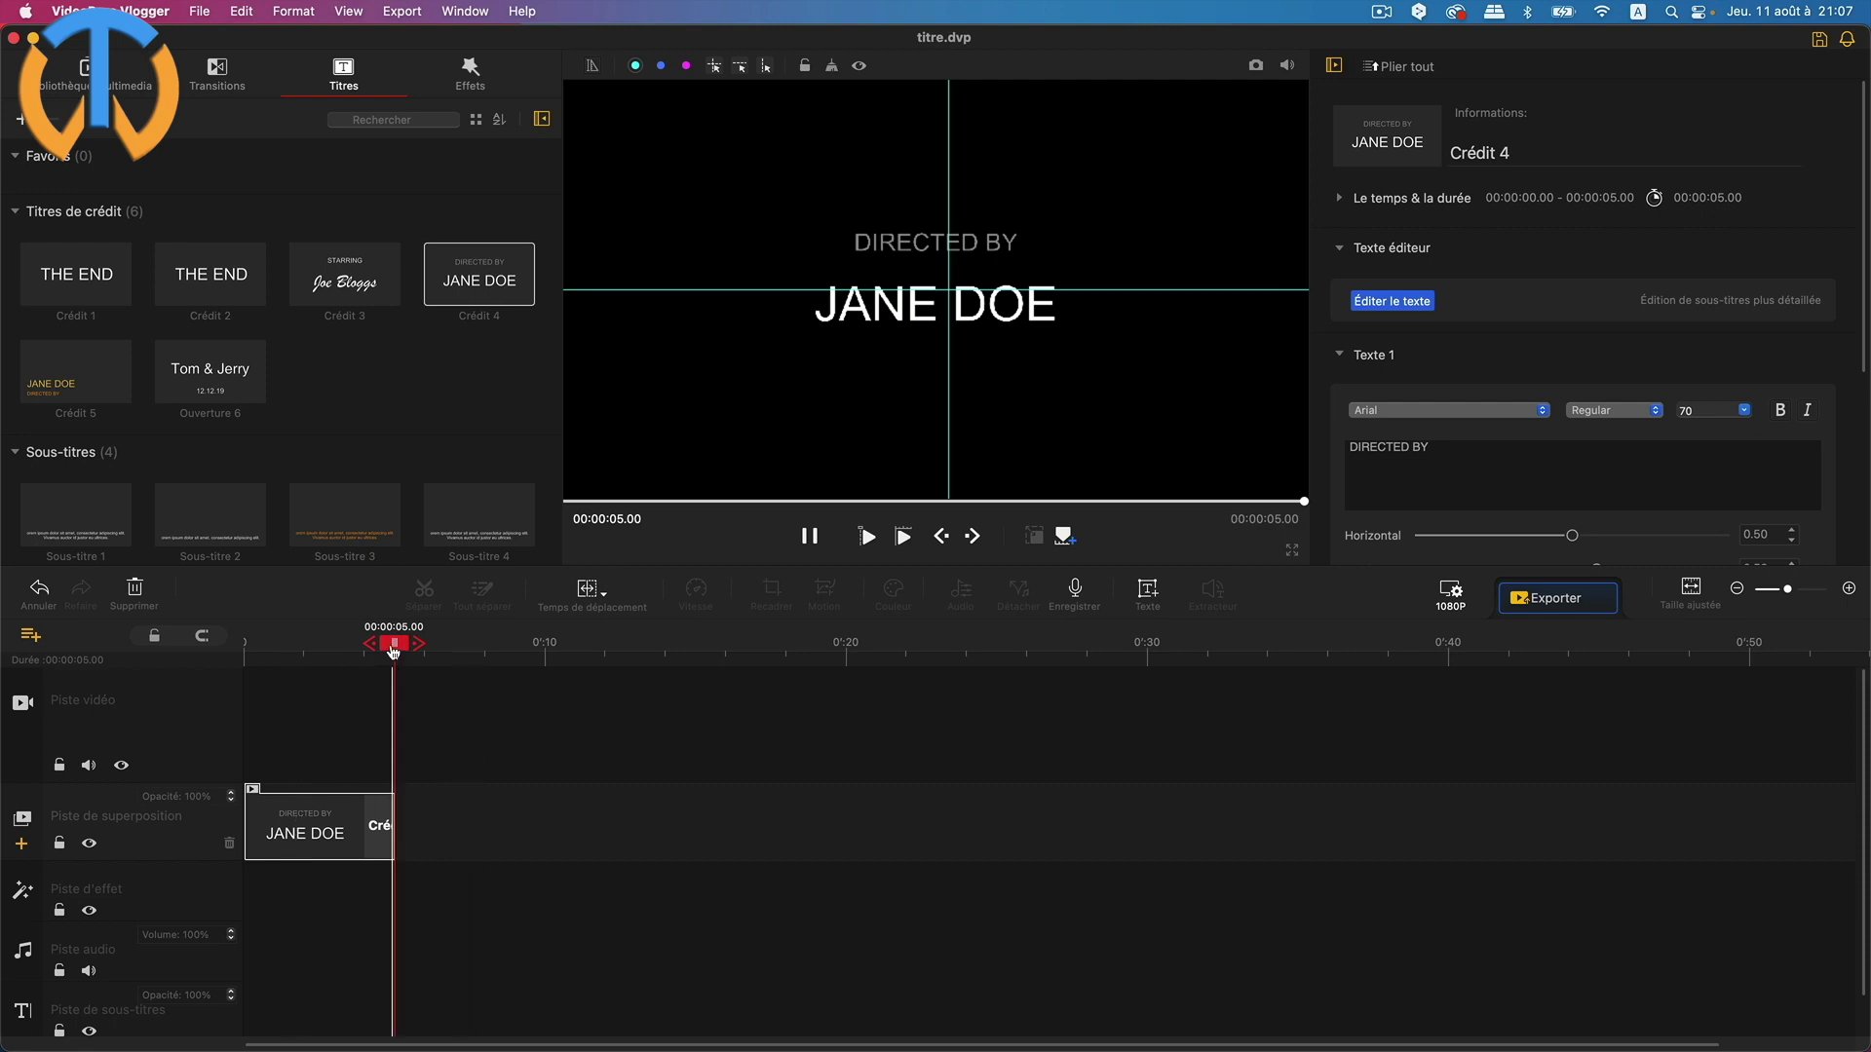
mouse_move(399, 659)
mouse_down()
mouse_move(305, 645)
mouse_move(395, 645)
mouse_up()
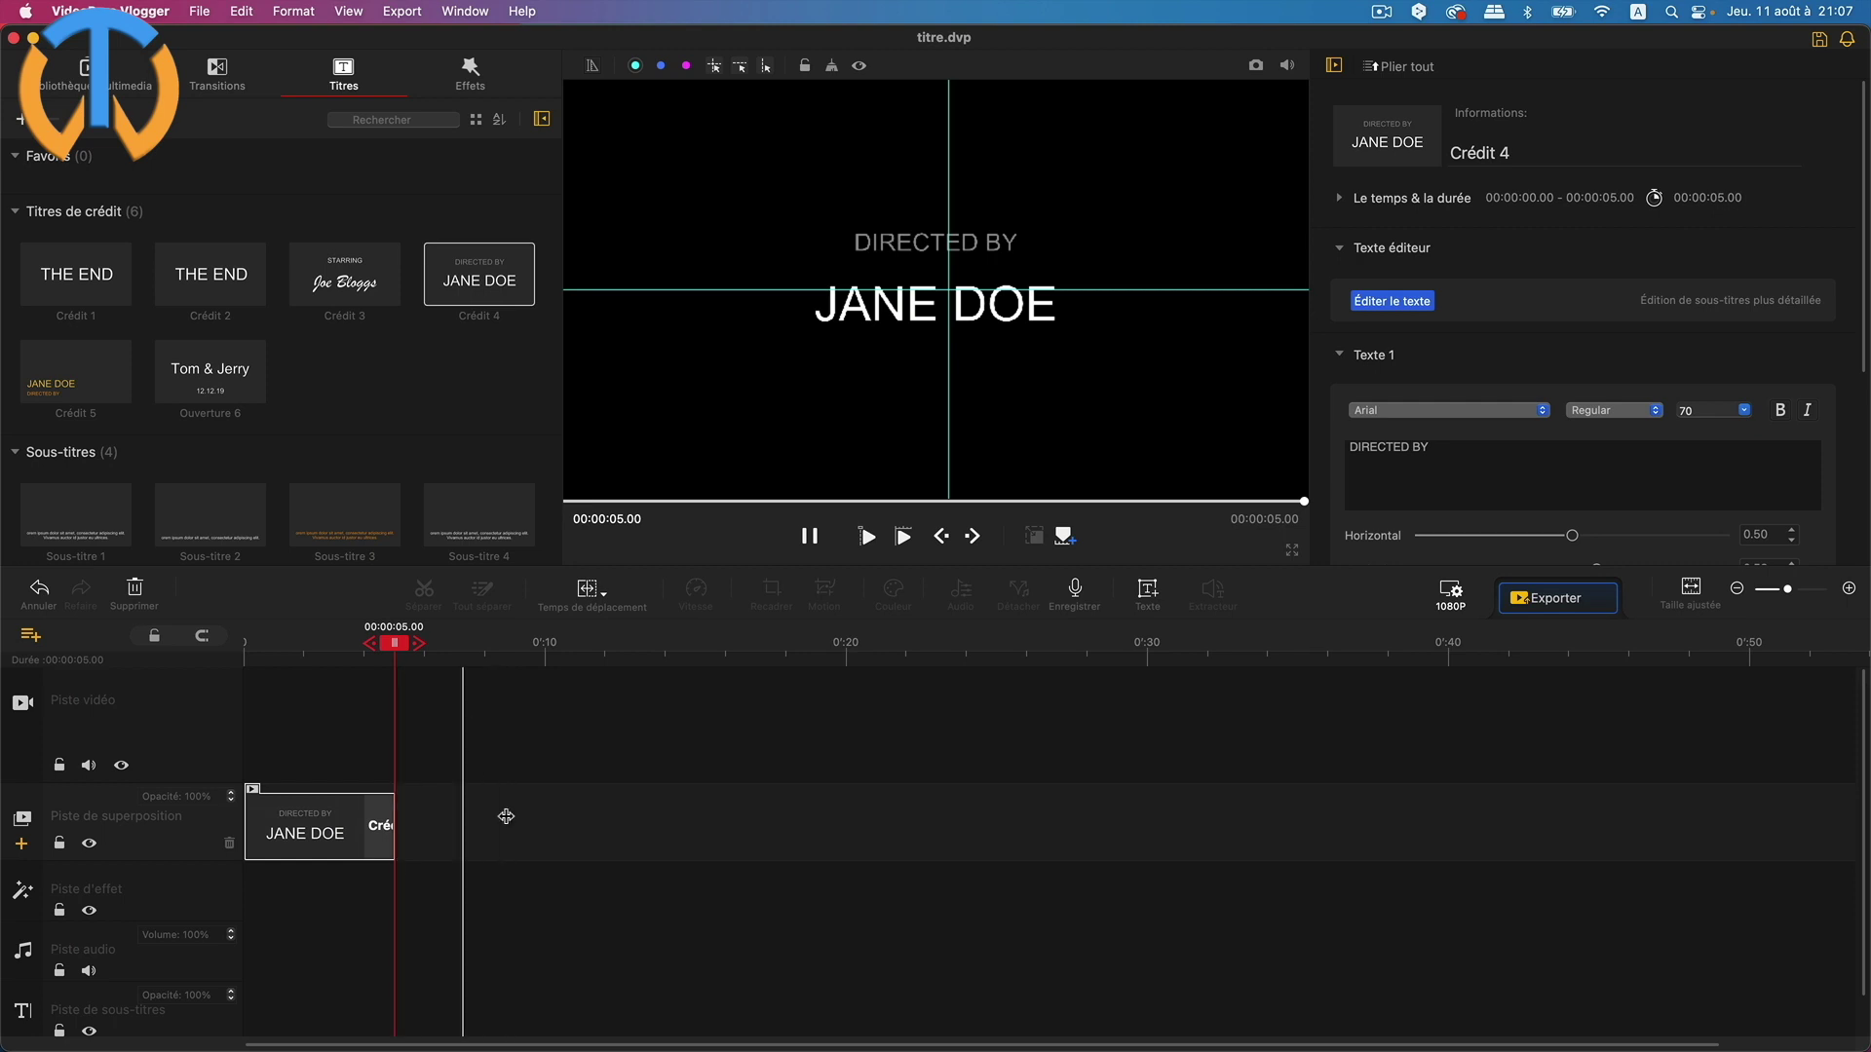
drag(392, 799, 320, 821)
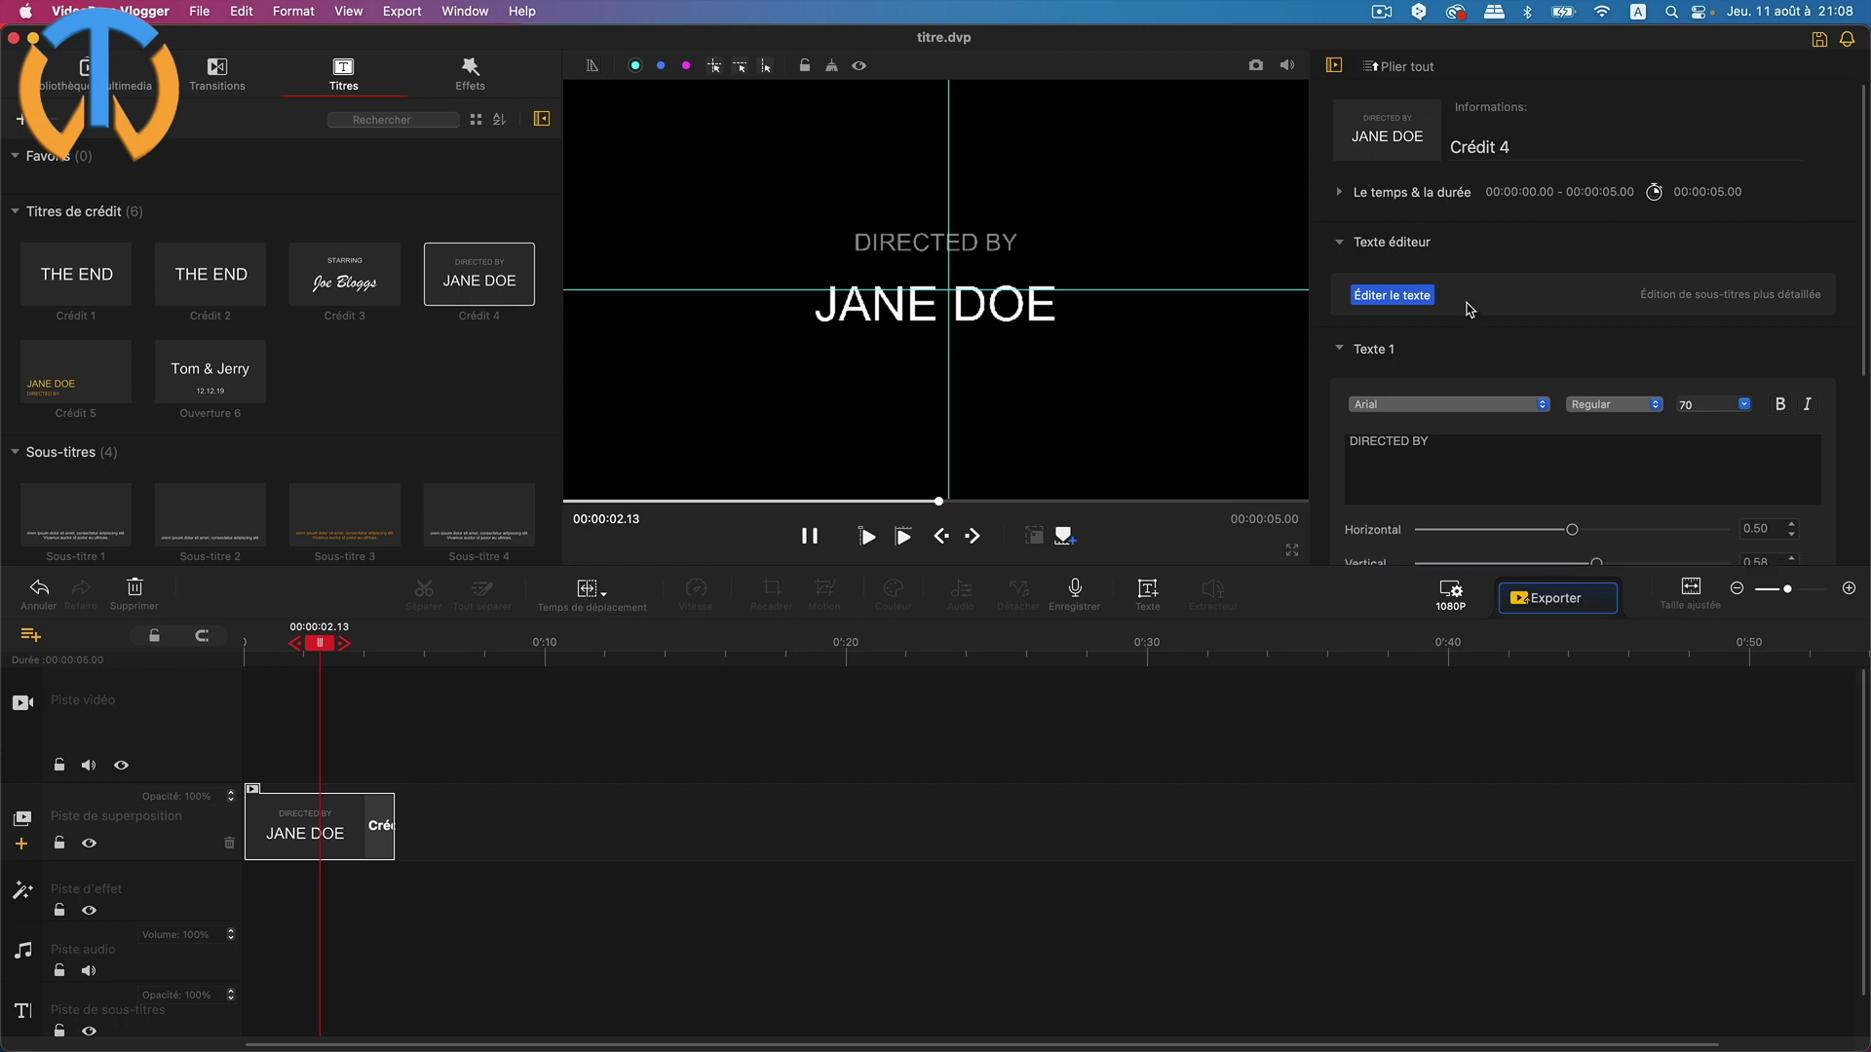
Replace the credit title's first text with "Dirigé par" and its second text with "Top Tuto Web"
scroll(1459, 274, down, 2)
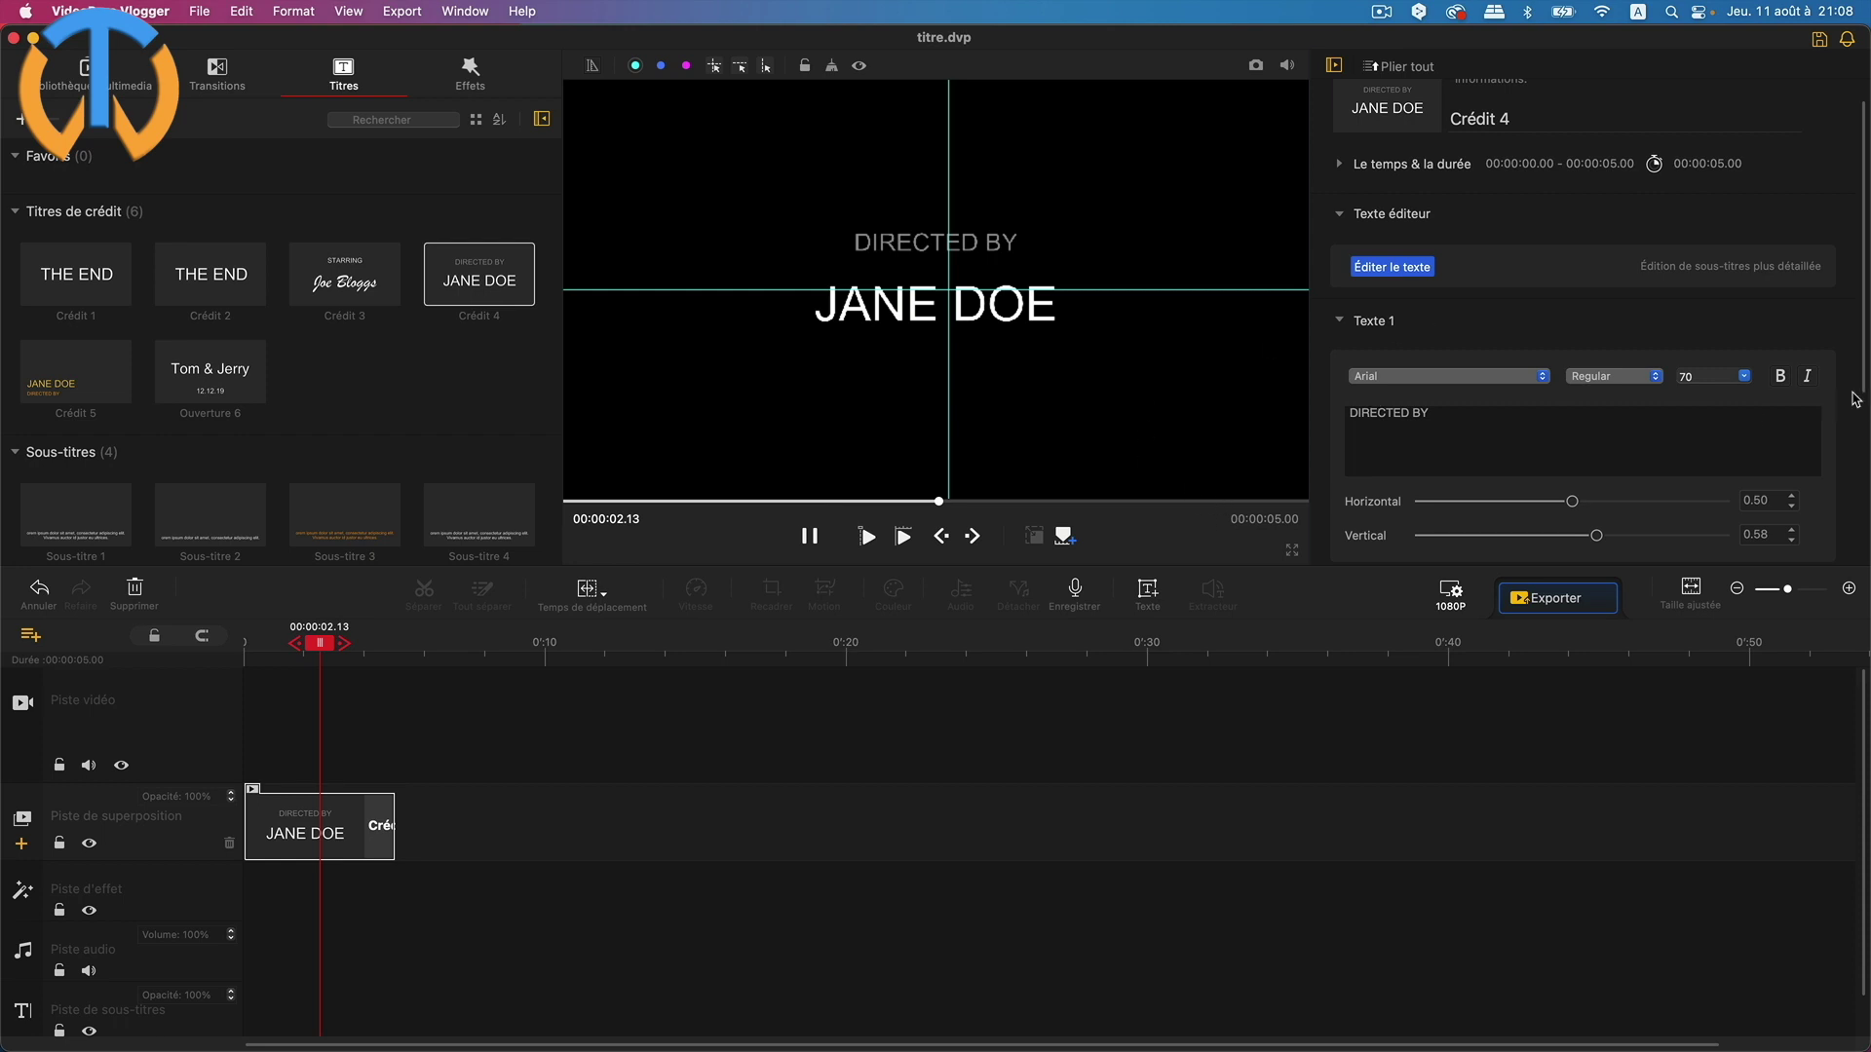
drag(1862, 387, 1854, 486)
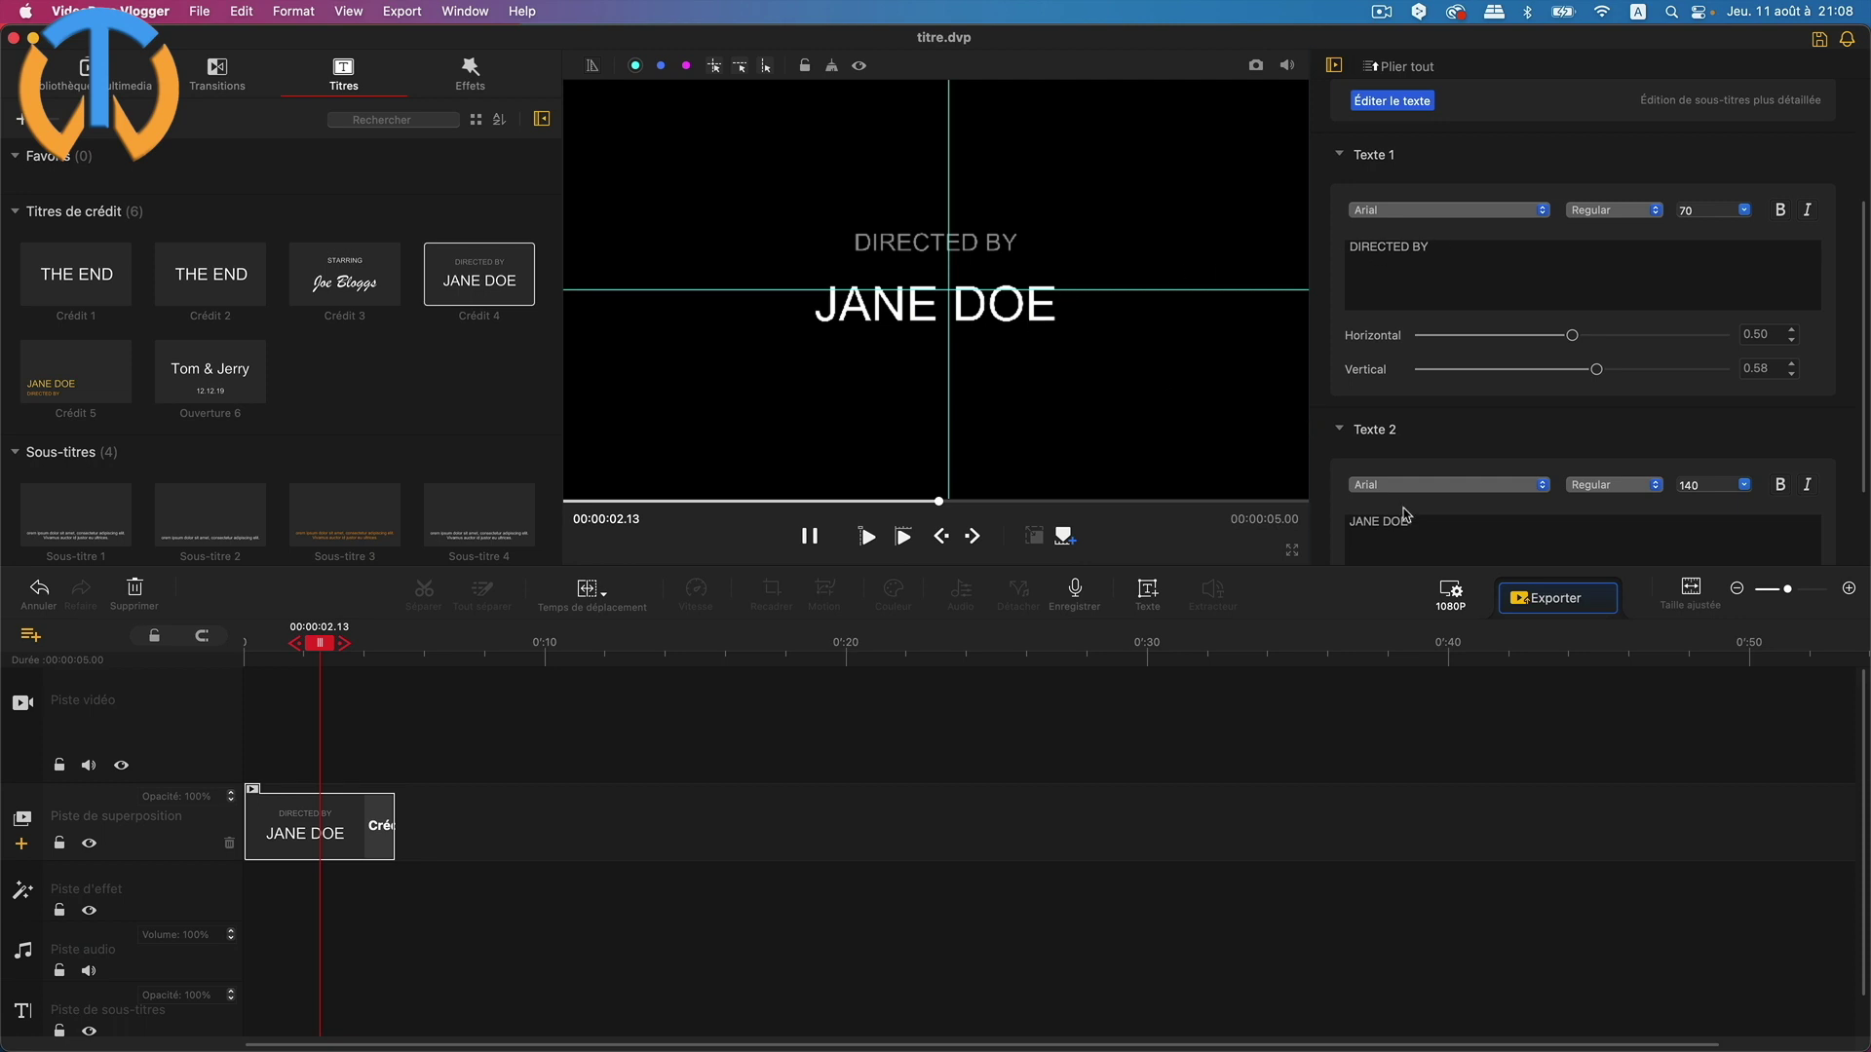
click(1445, 243)
drag(1456, 250, 1279, 255)
text(Dirigé par)
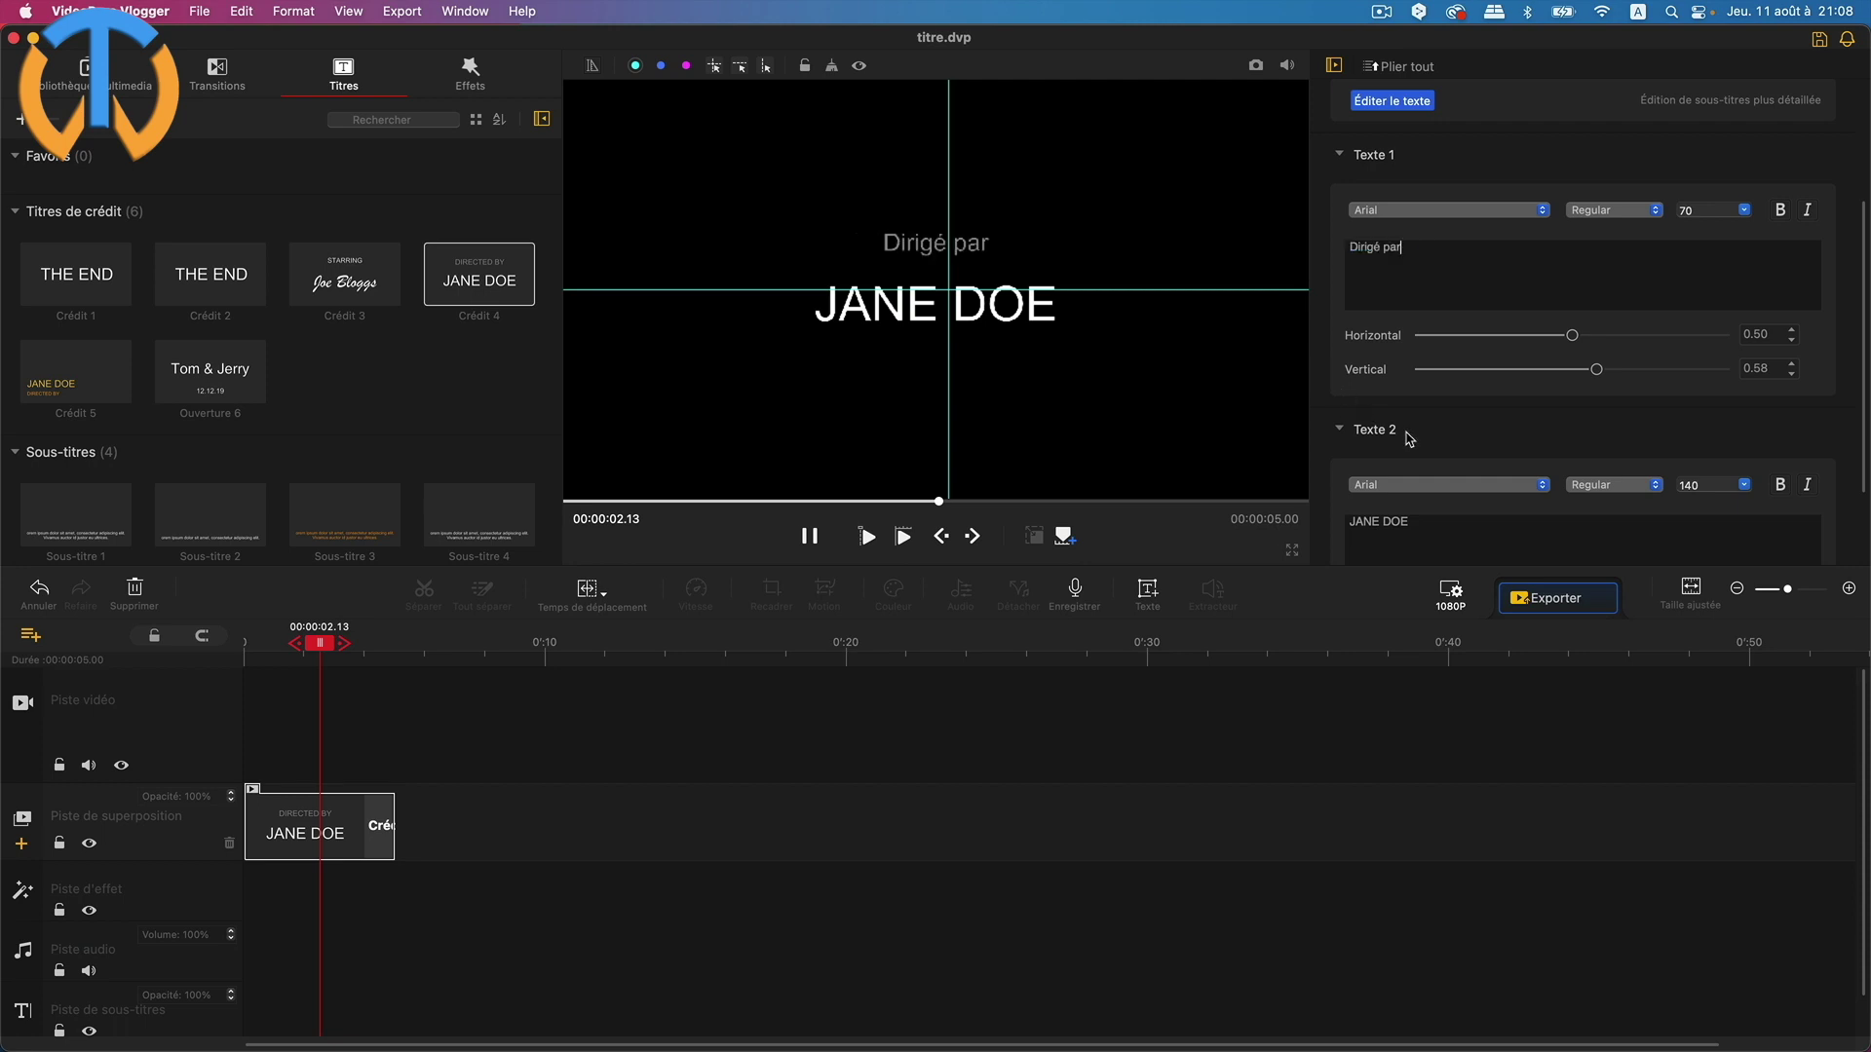
triple_click(1416, 526)
text(Top Tuto Web)
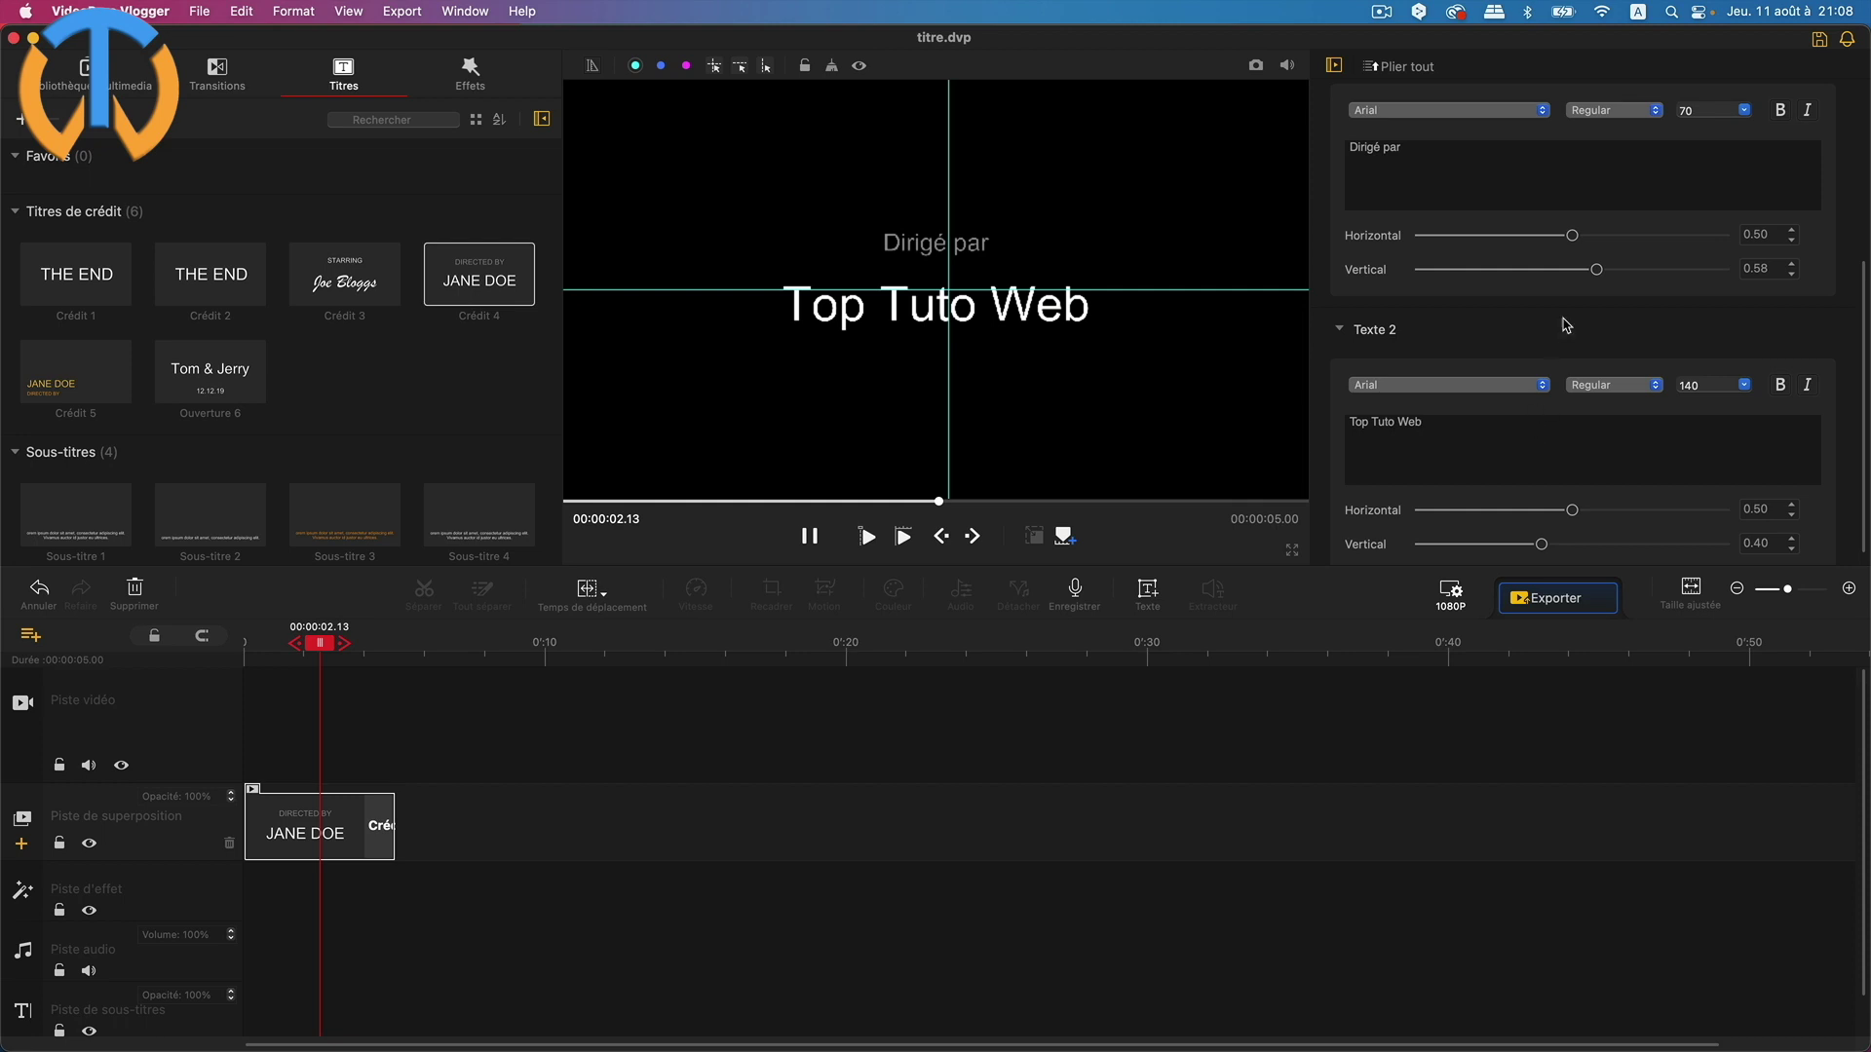
Set the font of both the "Dirigé par" and "Top Tuto Web" texts to Arial Black
scroll(1435, 132, up, 1)
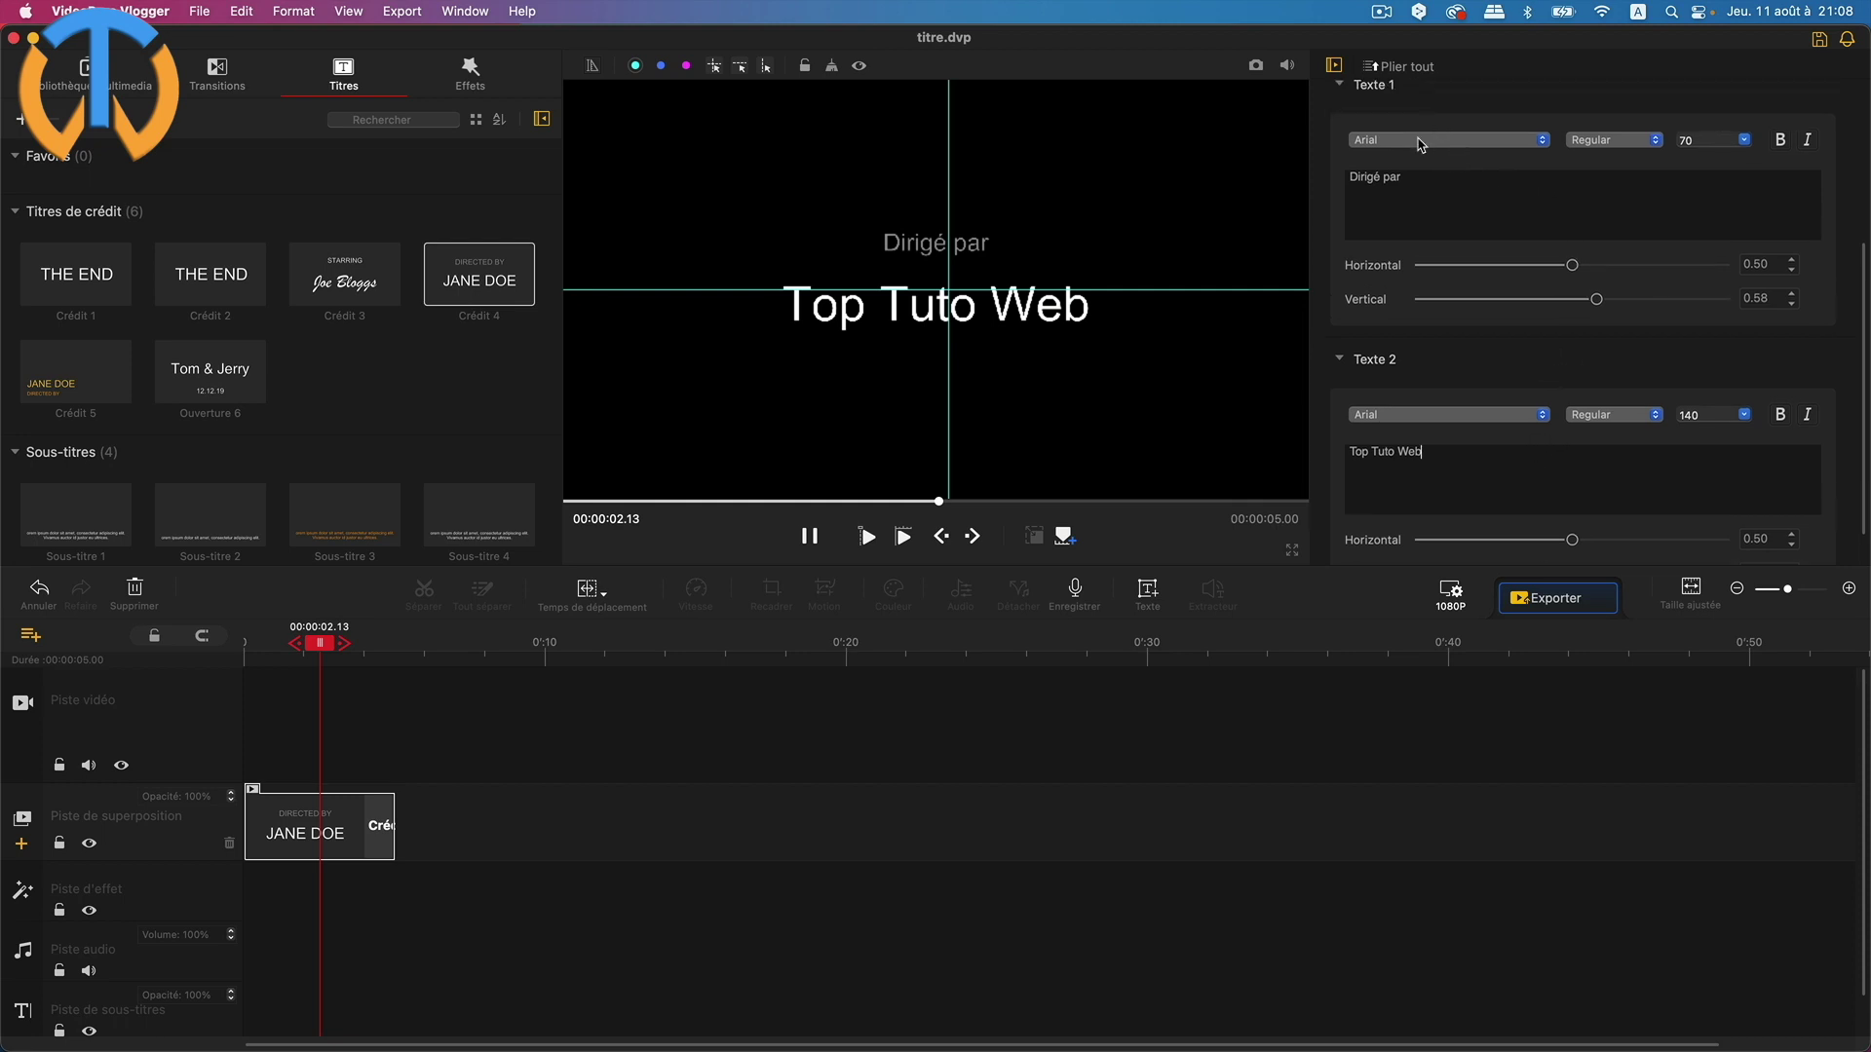
click(1420, 142)
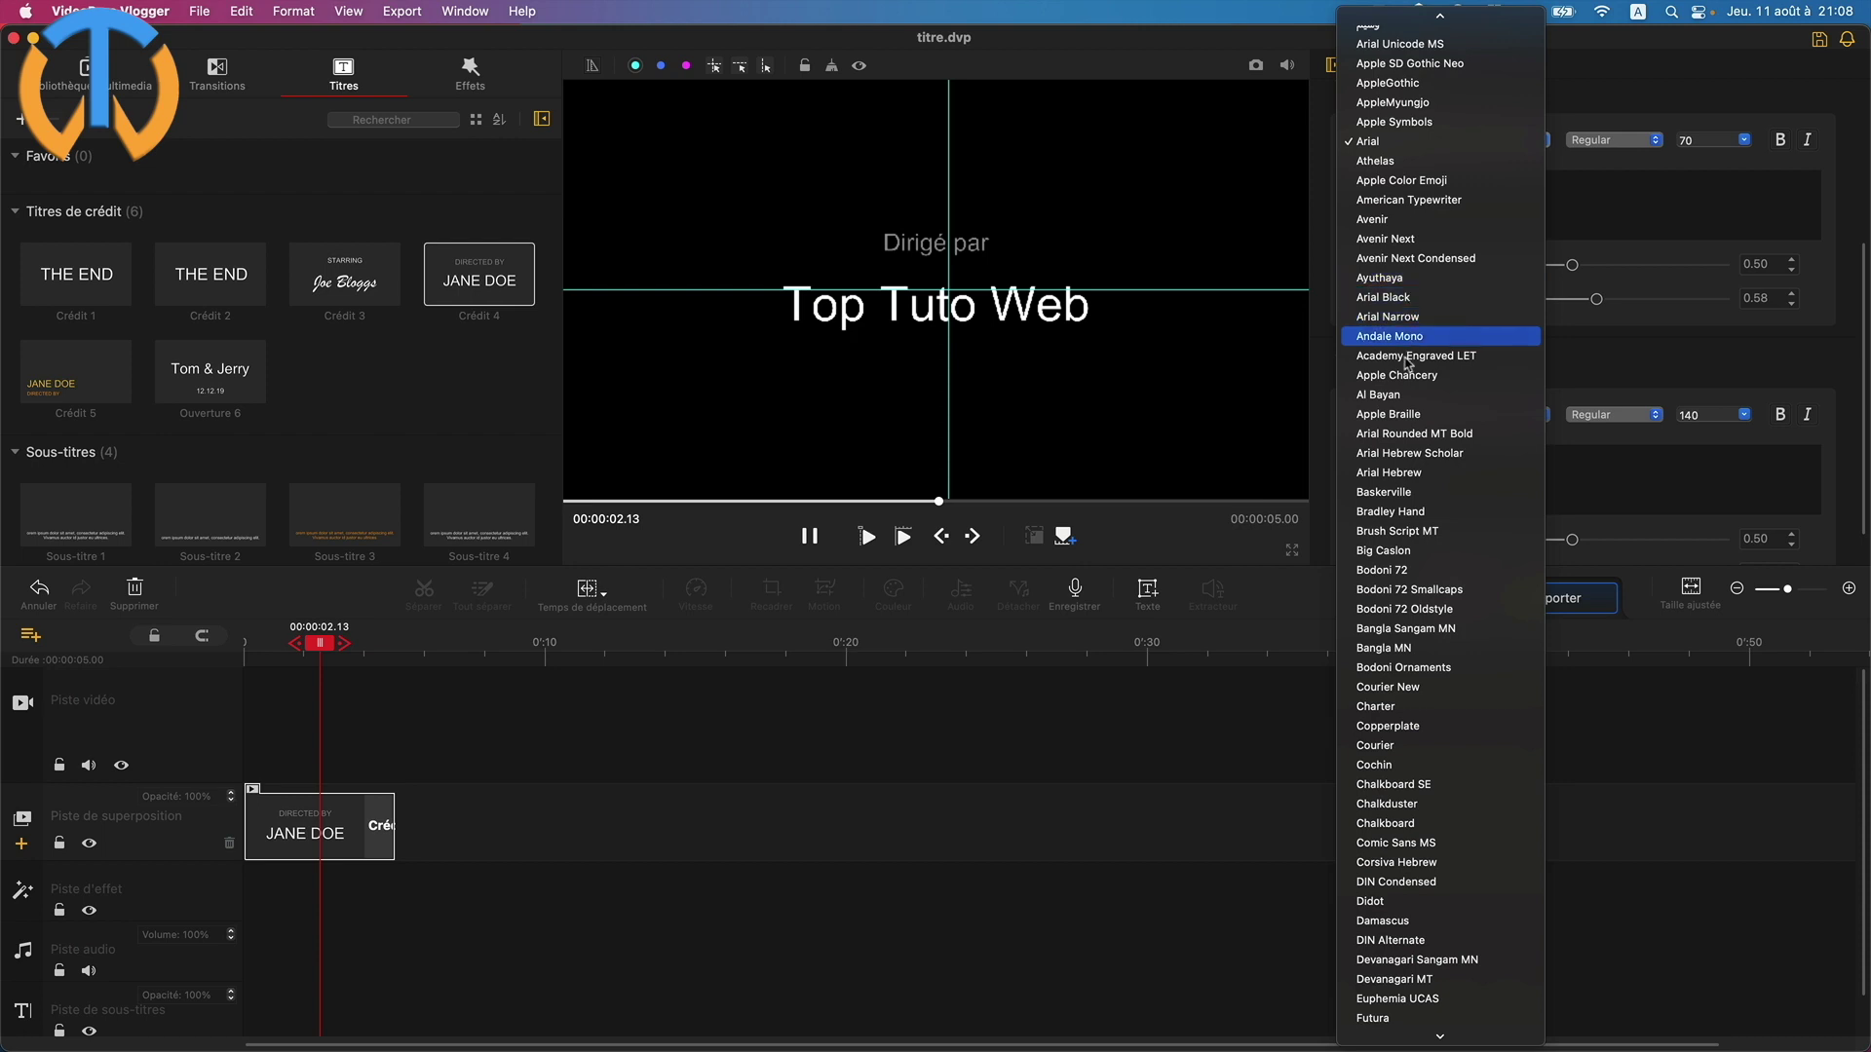
click(1390, 300)
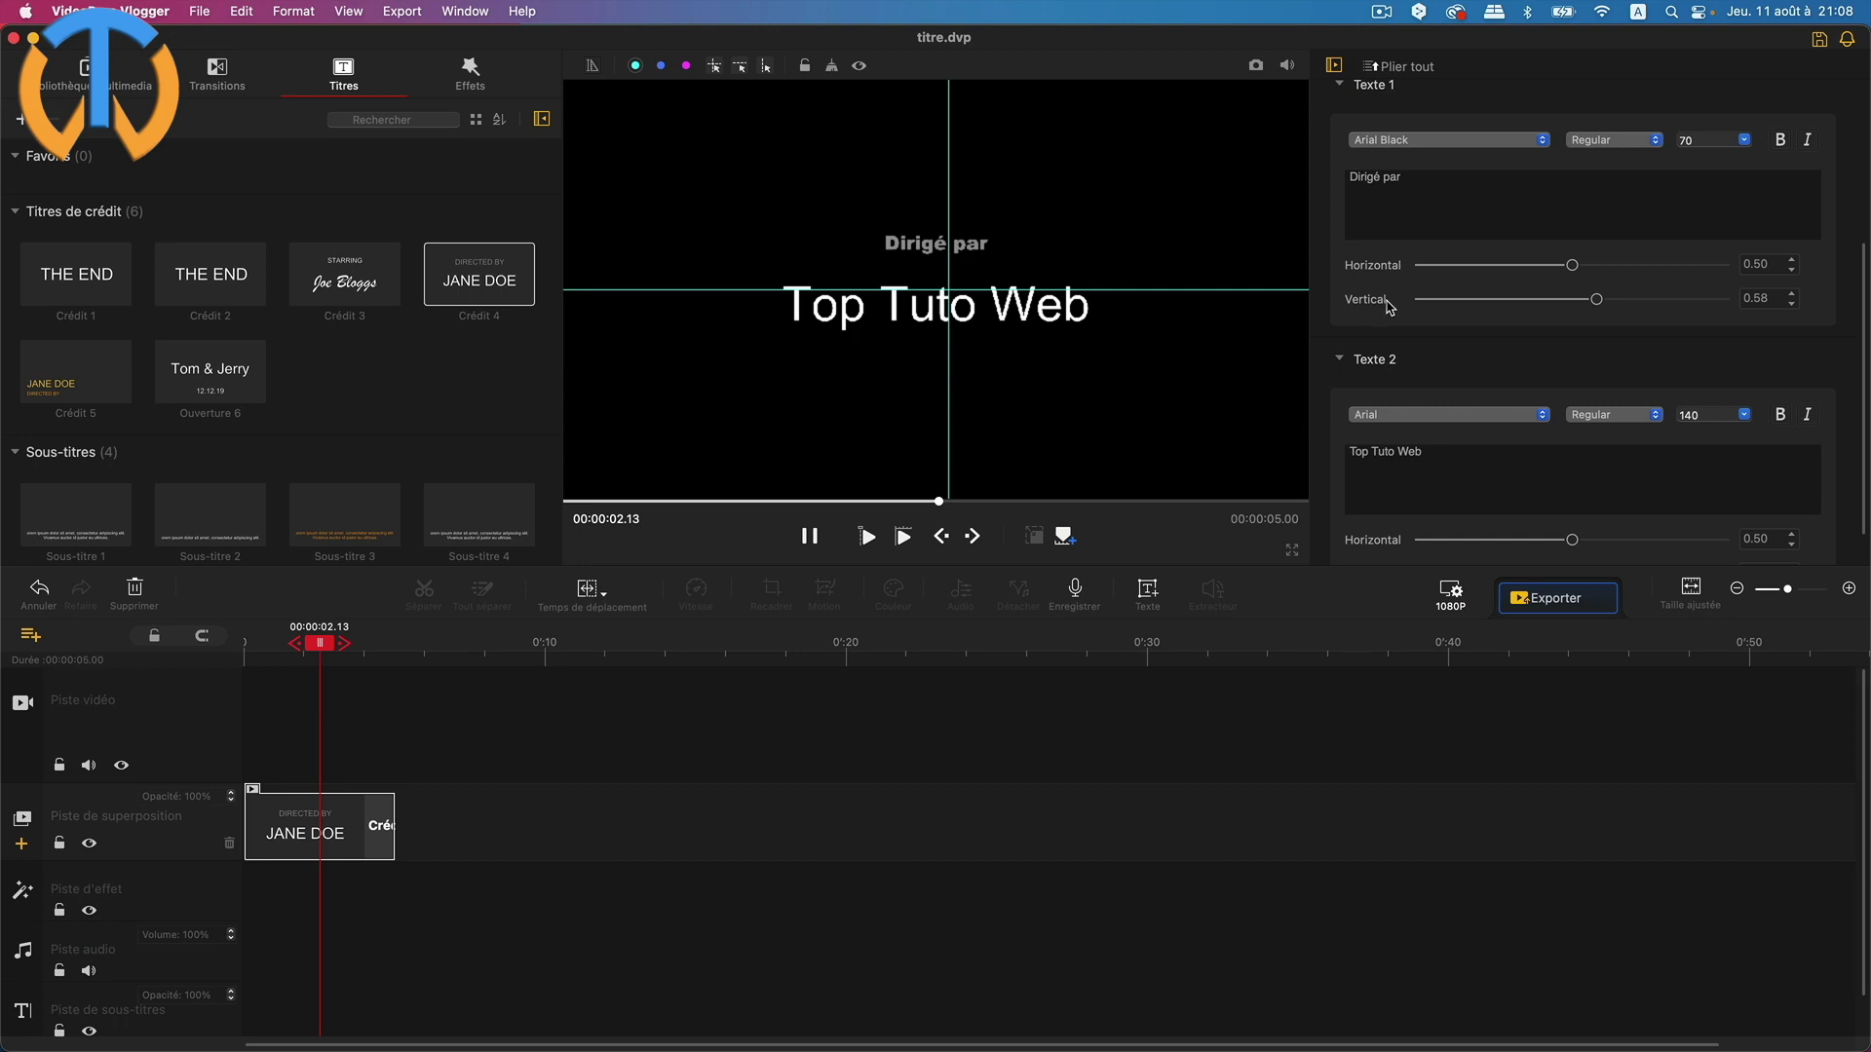
click(1489, 421)
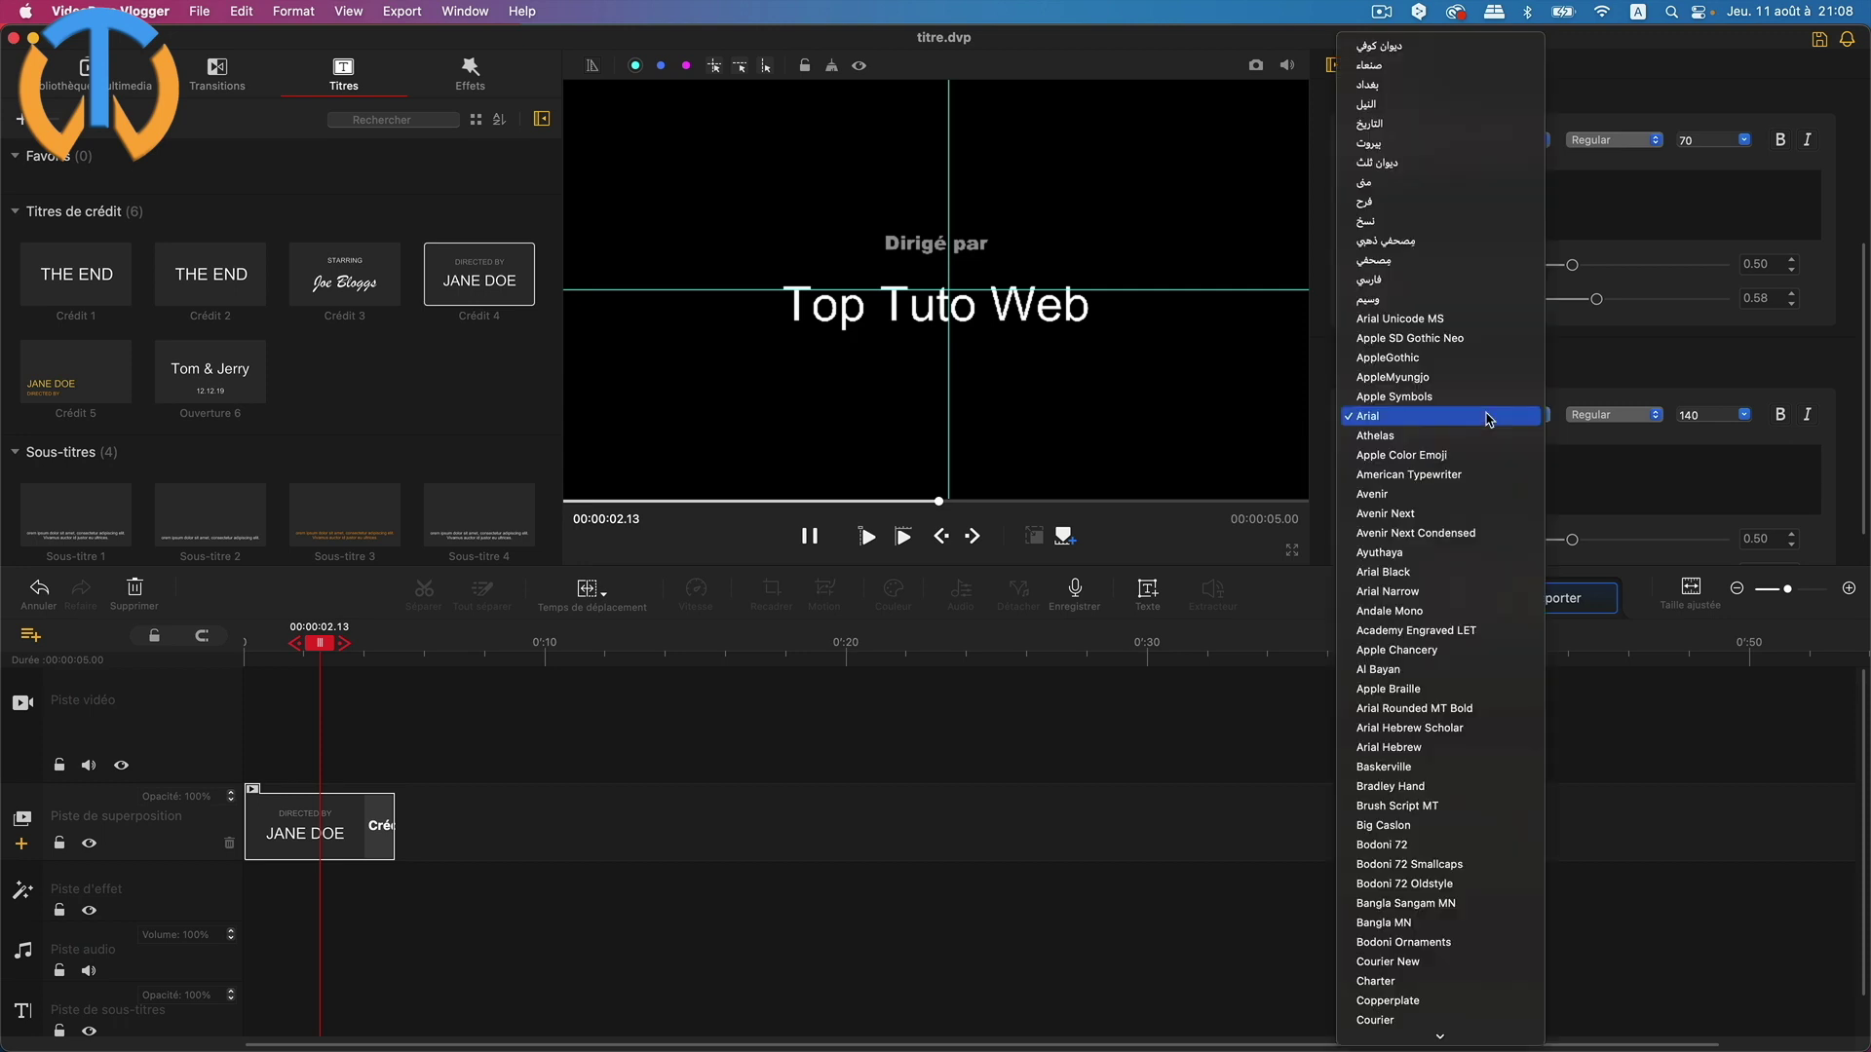
click(1458, 427)
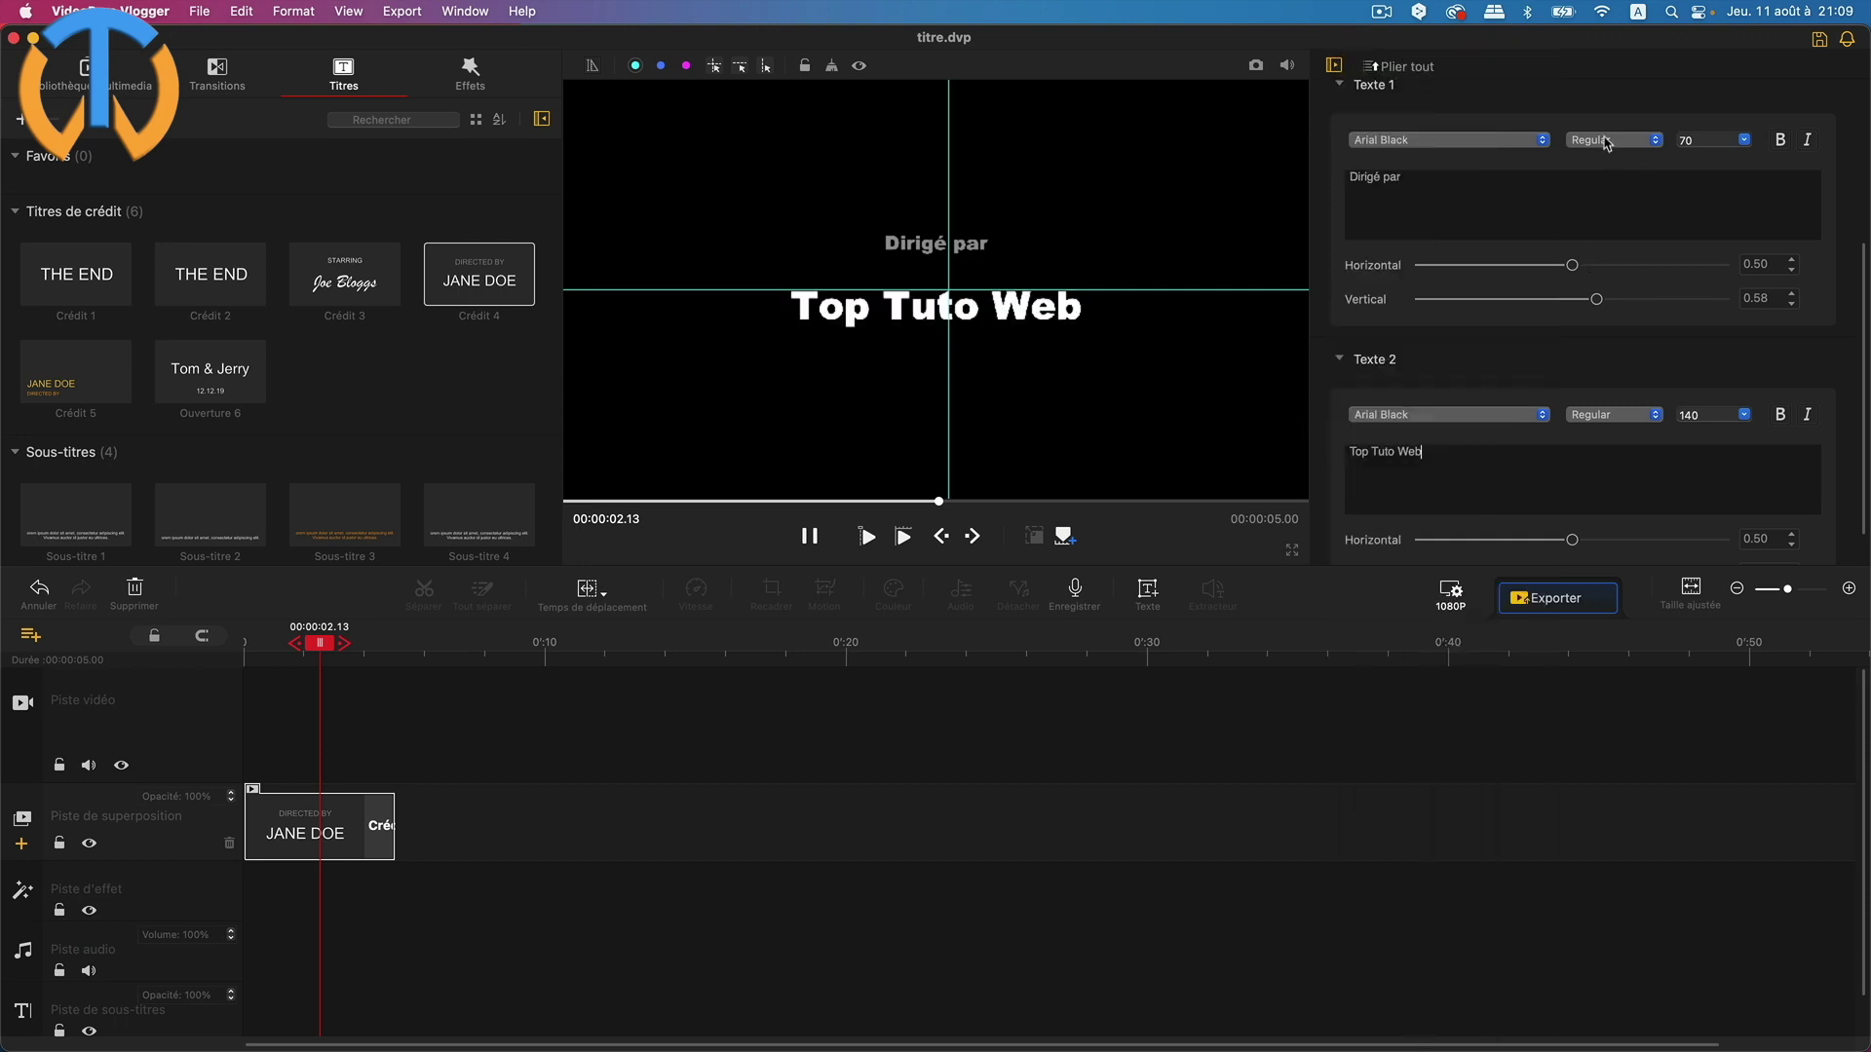
Place "Dirigé par" at horizontal 0.10 and vertical 0.55, and "Top Tuto Web" at horizontal 0.22 and vertical 0.37
mouse_move(1577, 273)
mouse_down()
mouse_move(1615, 299)
mouse_move(1594, 299)
mouse_up()
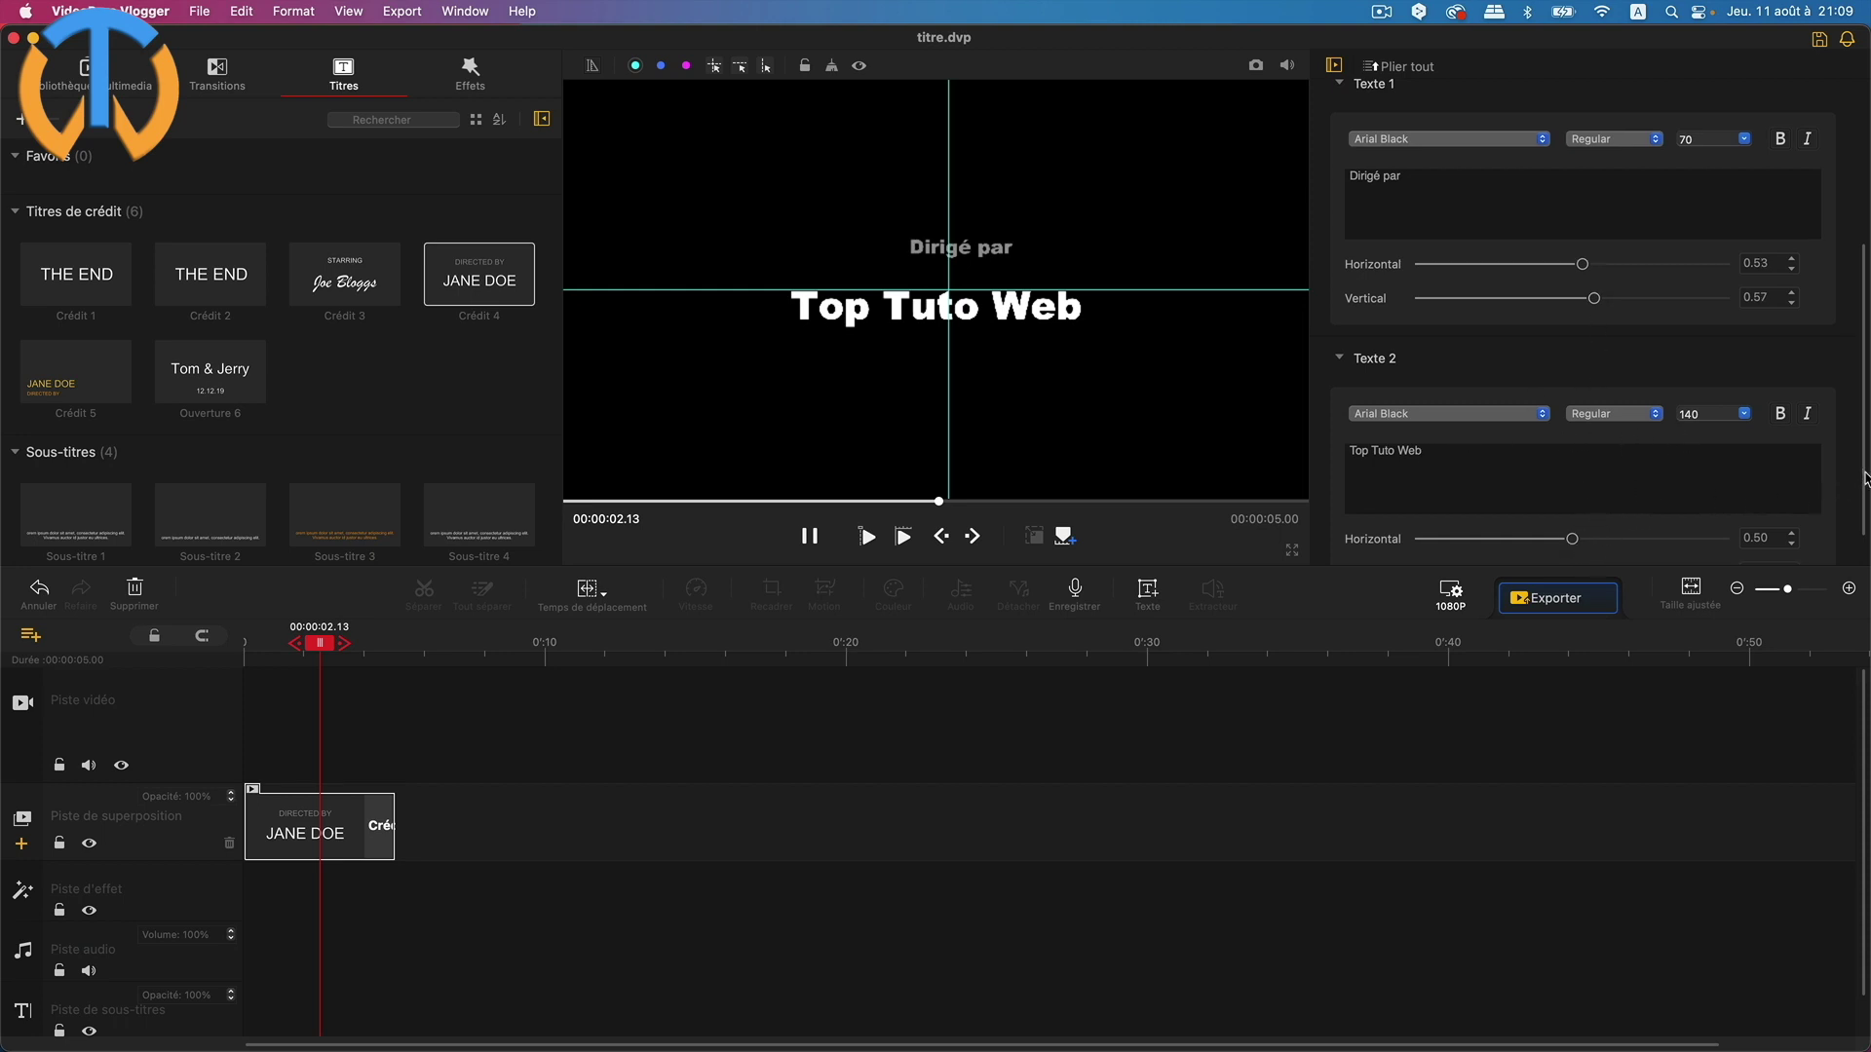
scroll(1863, 479, down, 1)
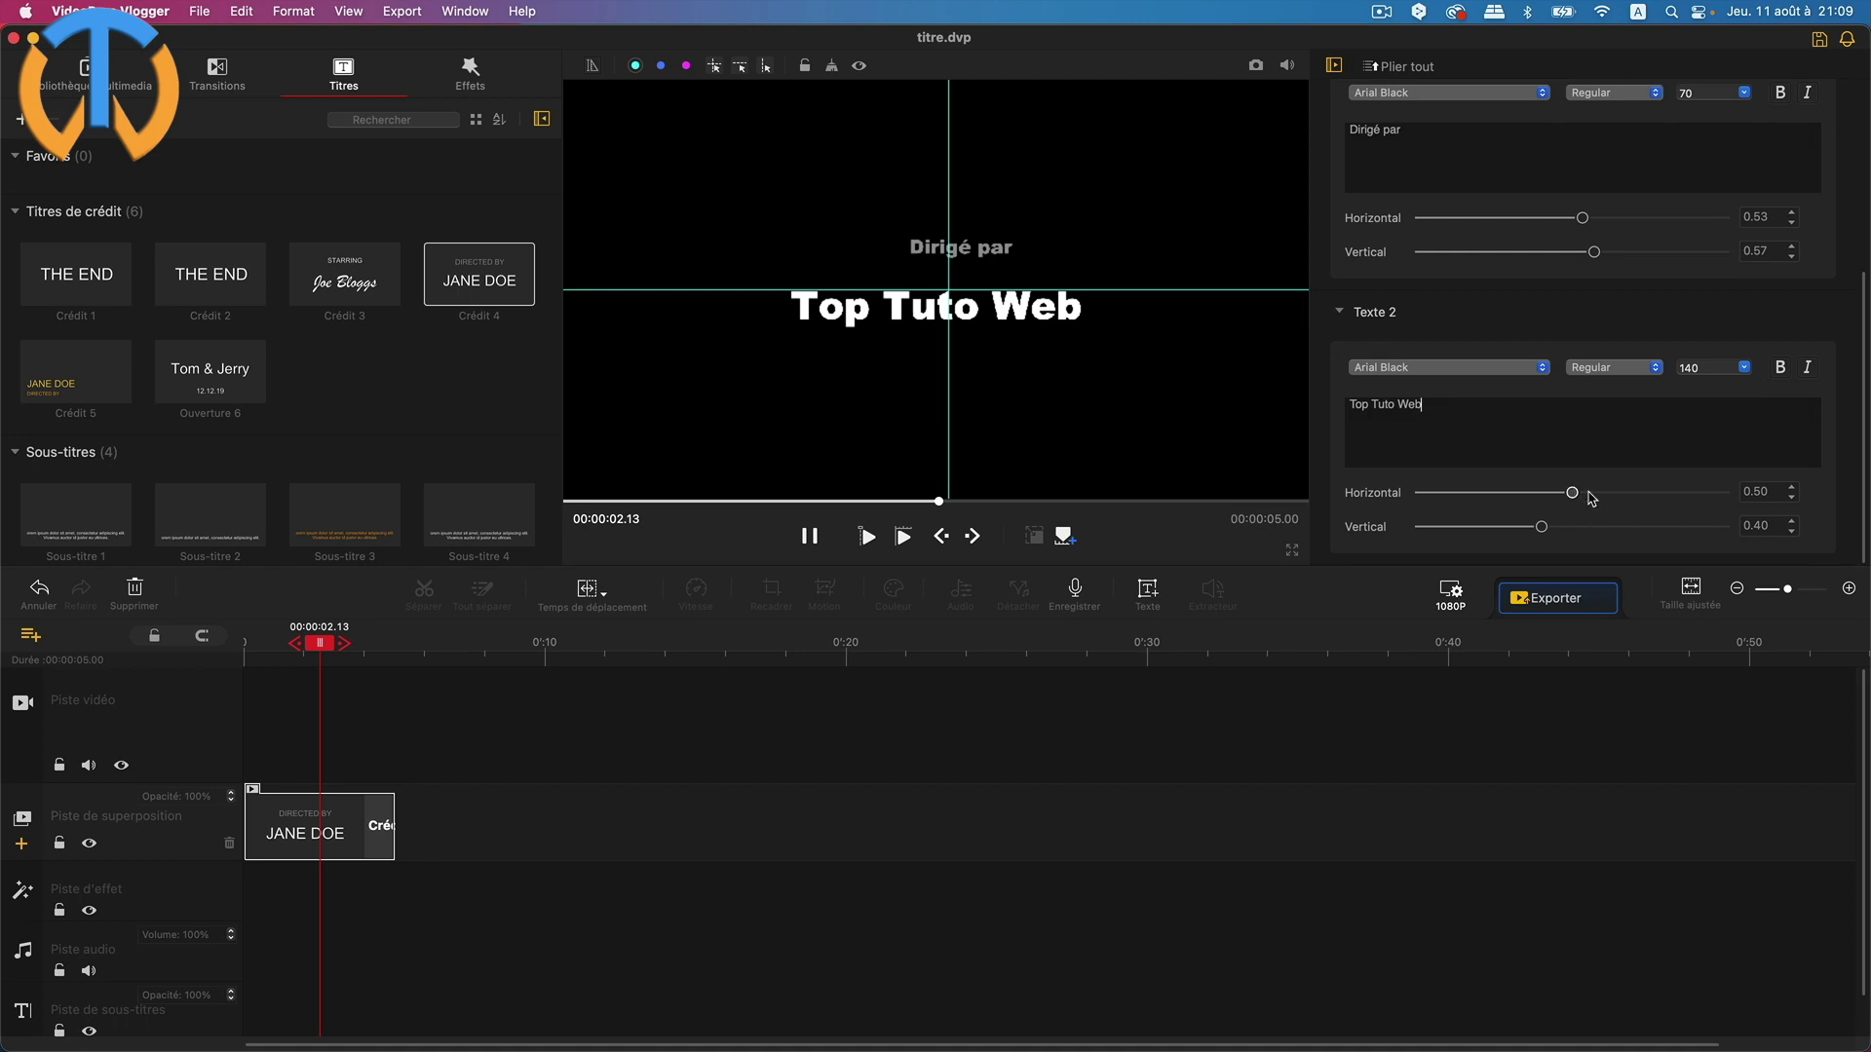
drag(1540, 526, 1486, 497)
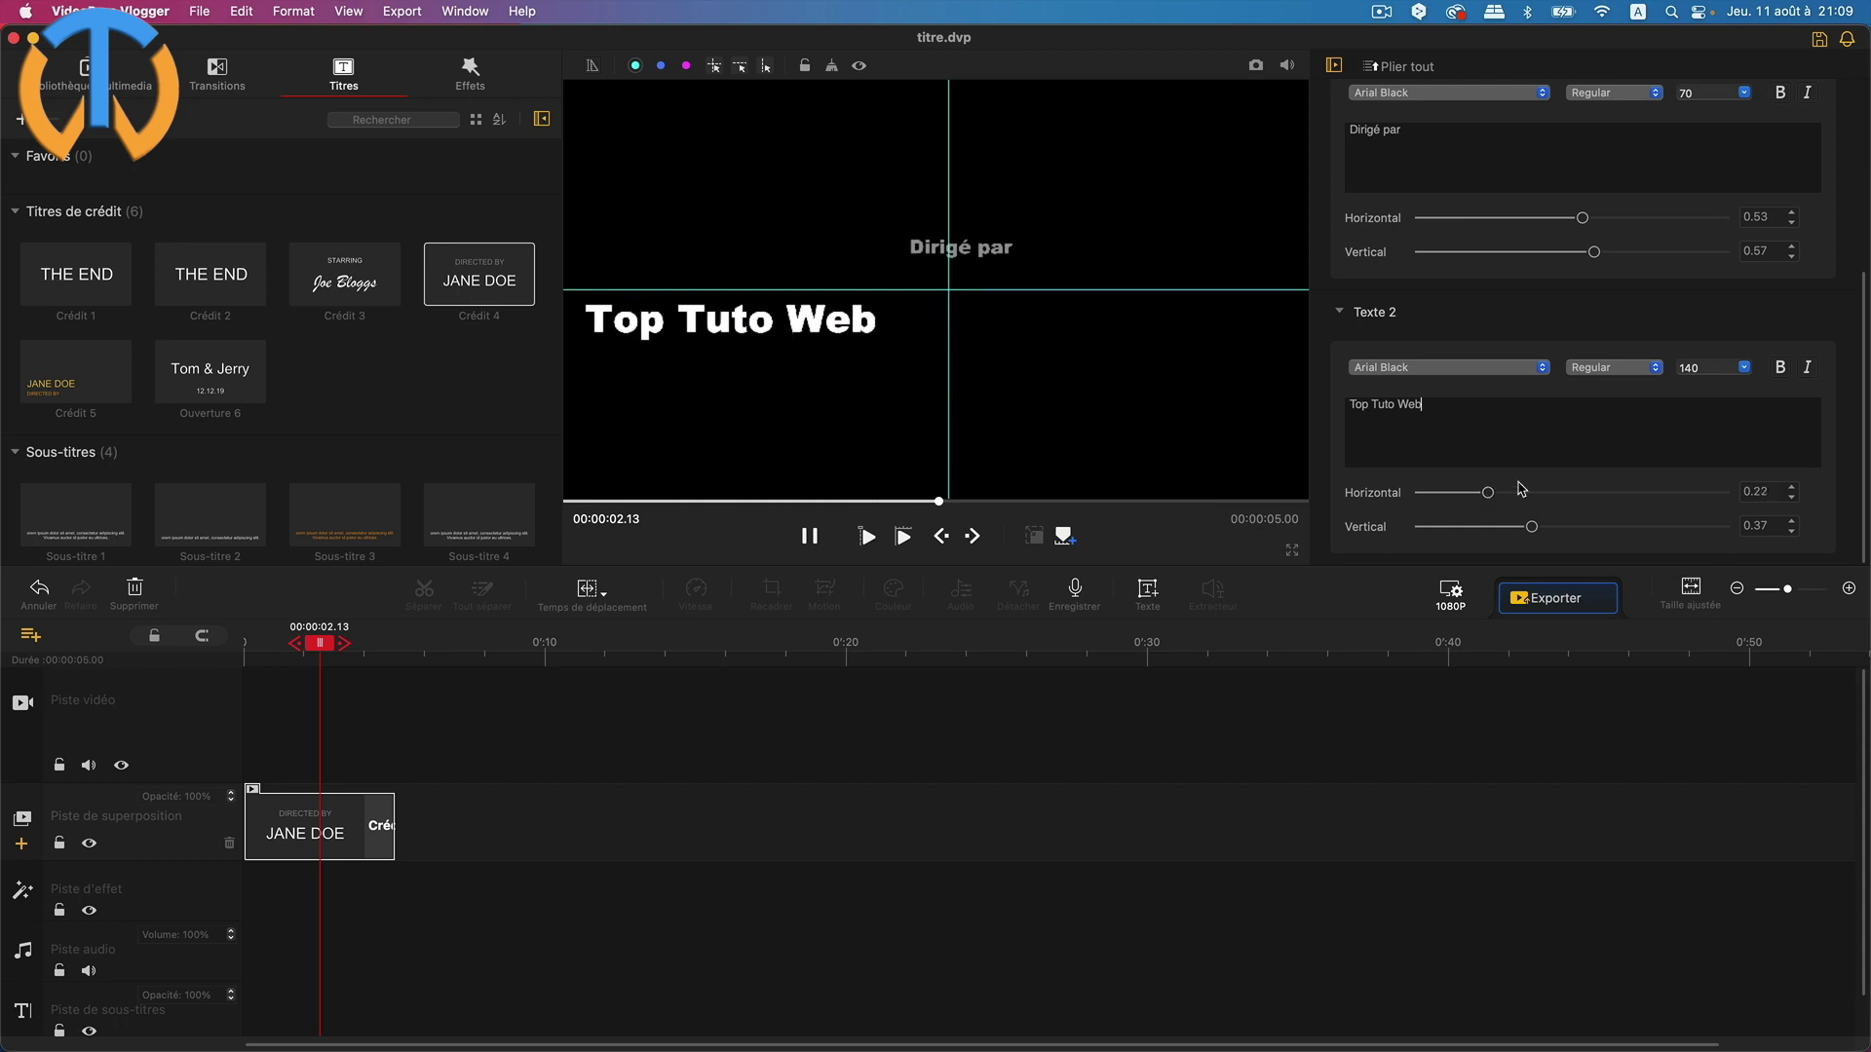
drag(1582, 220, 1447, 235)
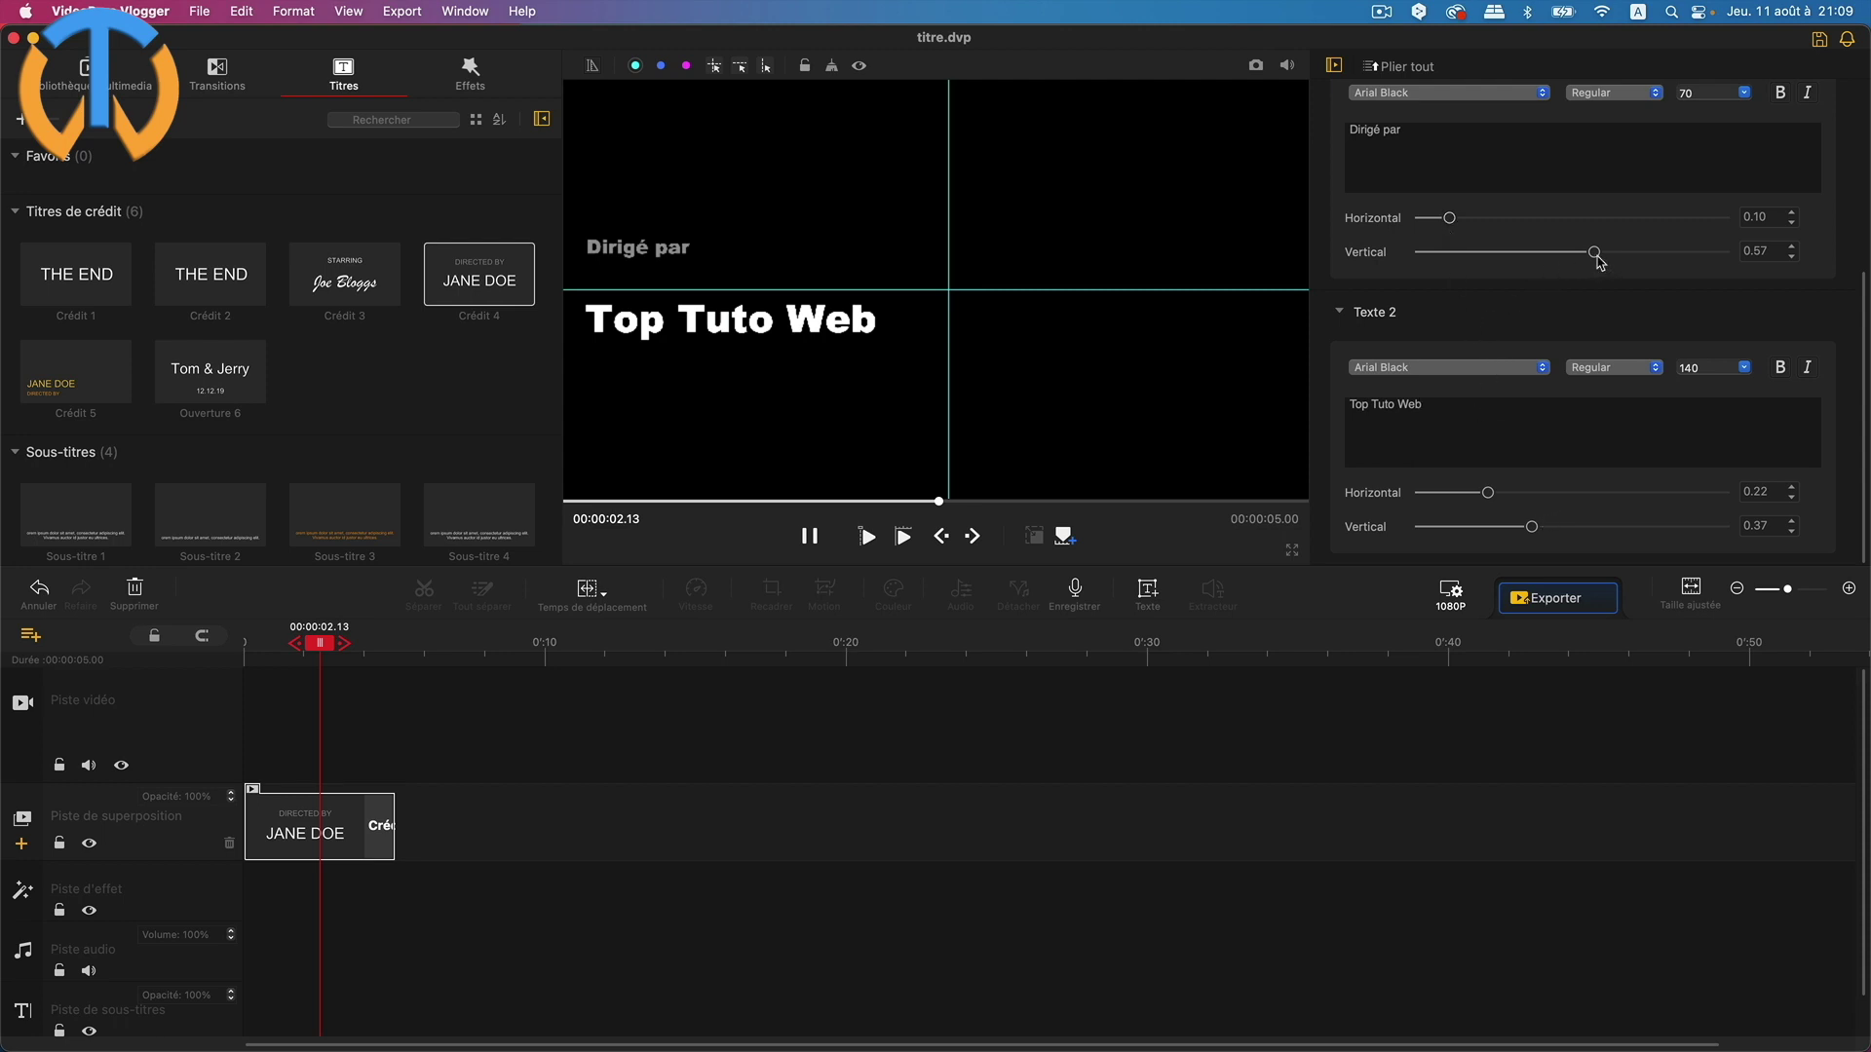
drag(1596, 258, 1590, 258)
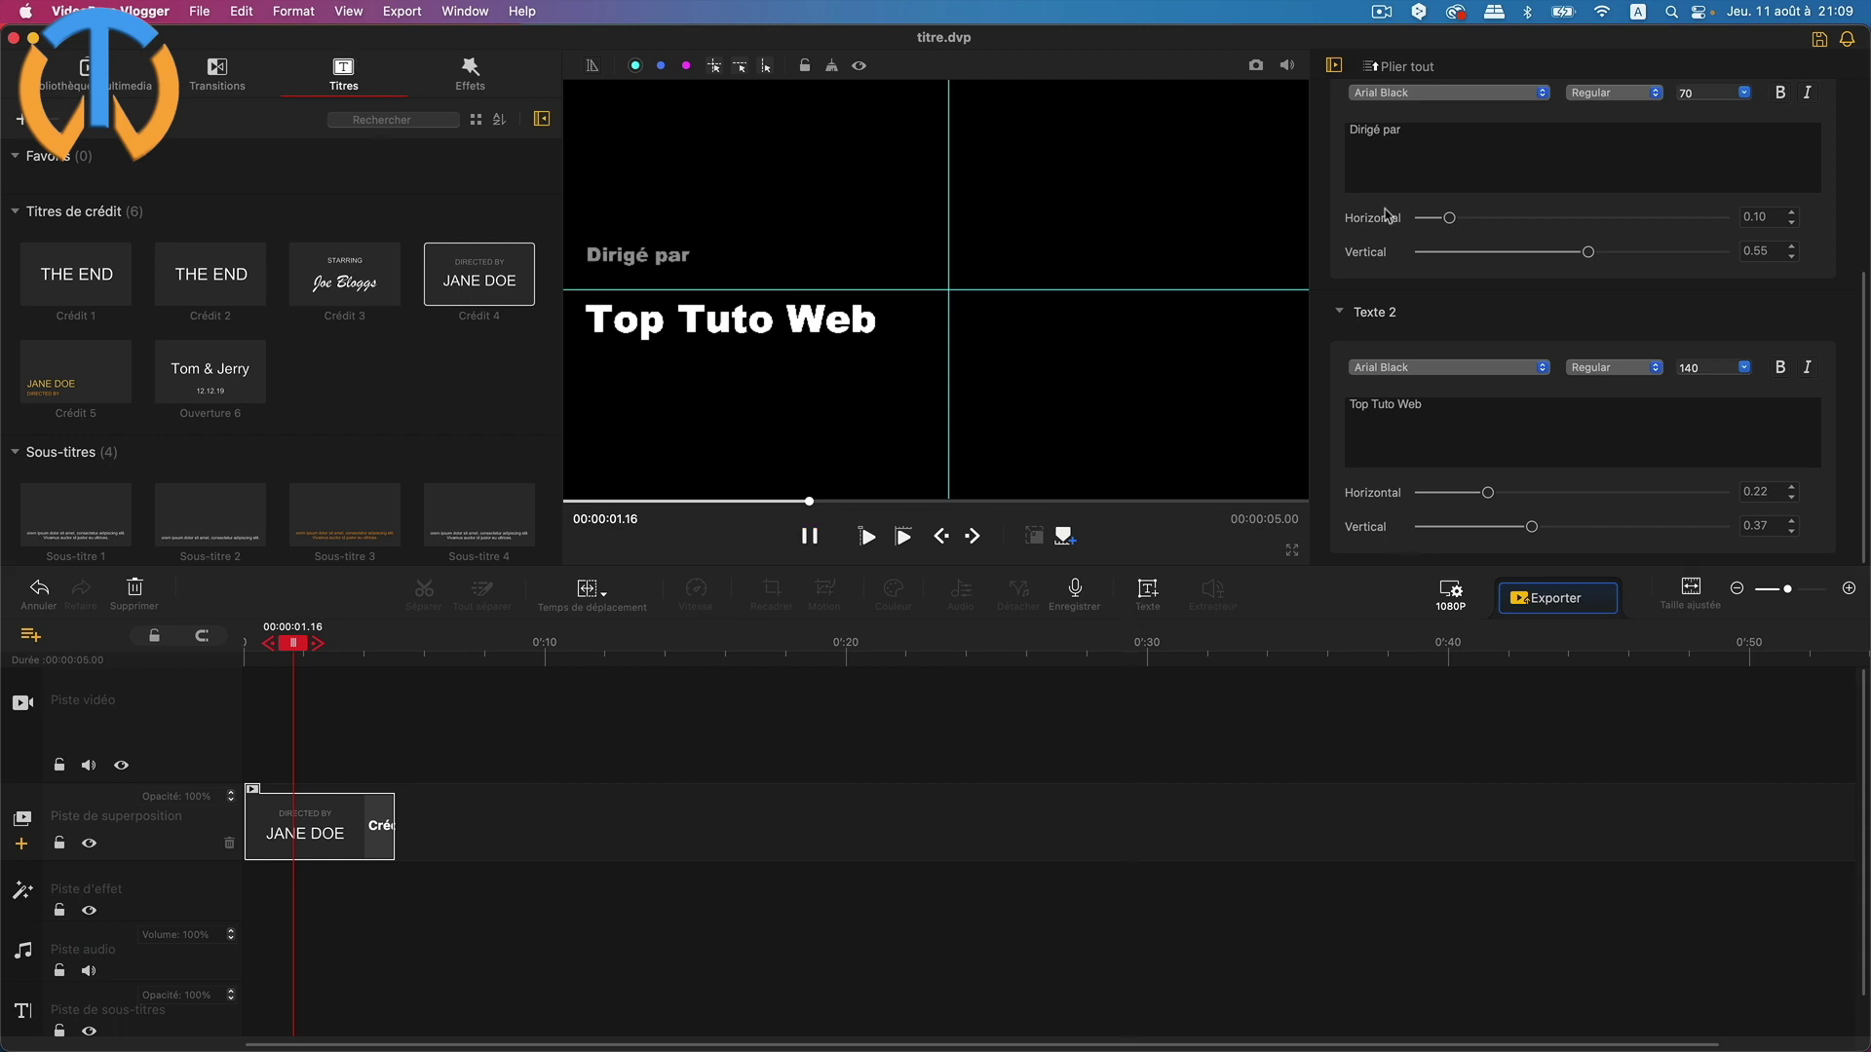
Open the detailed text editor for the Crédit 4 title, check the second line's settings and select the "Dirigé par" line
scroll(1631, 216, up, 3)
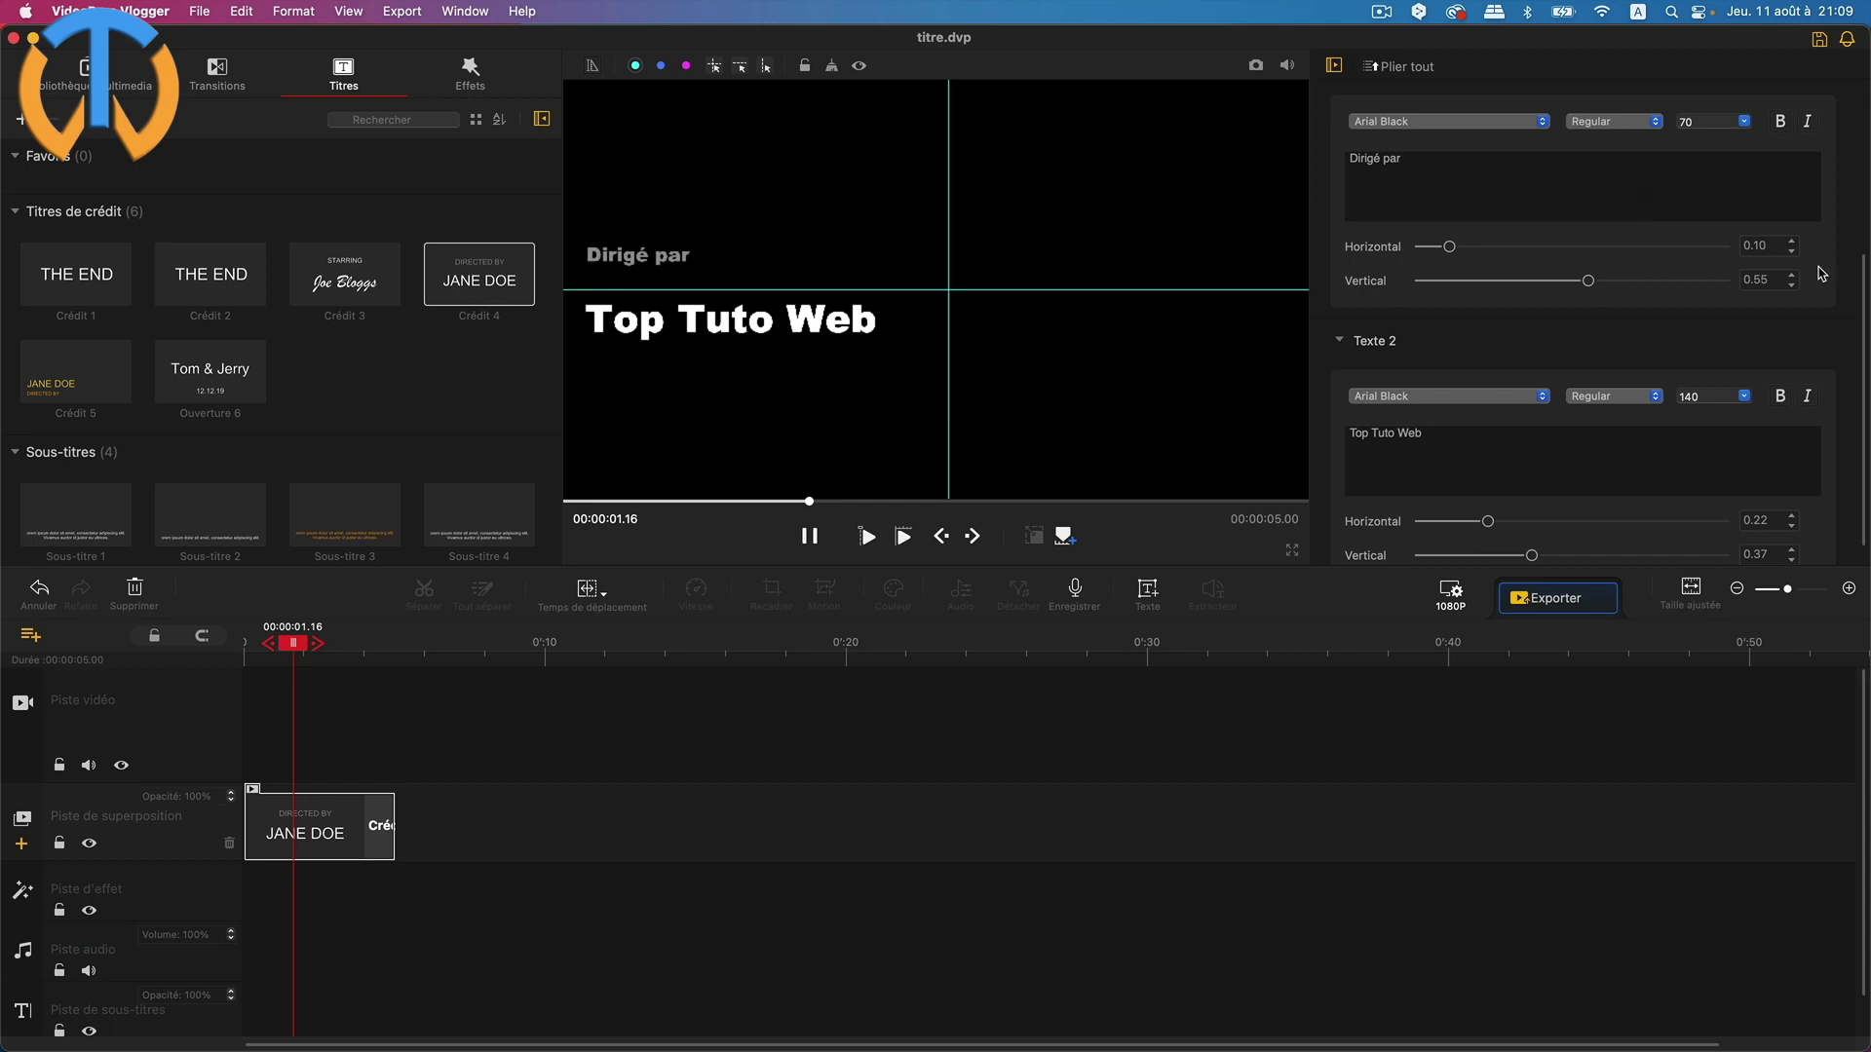
scroll(1851, 292, up, 5)
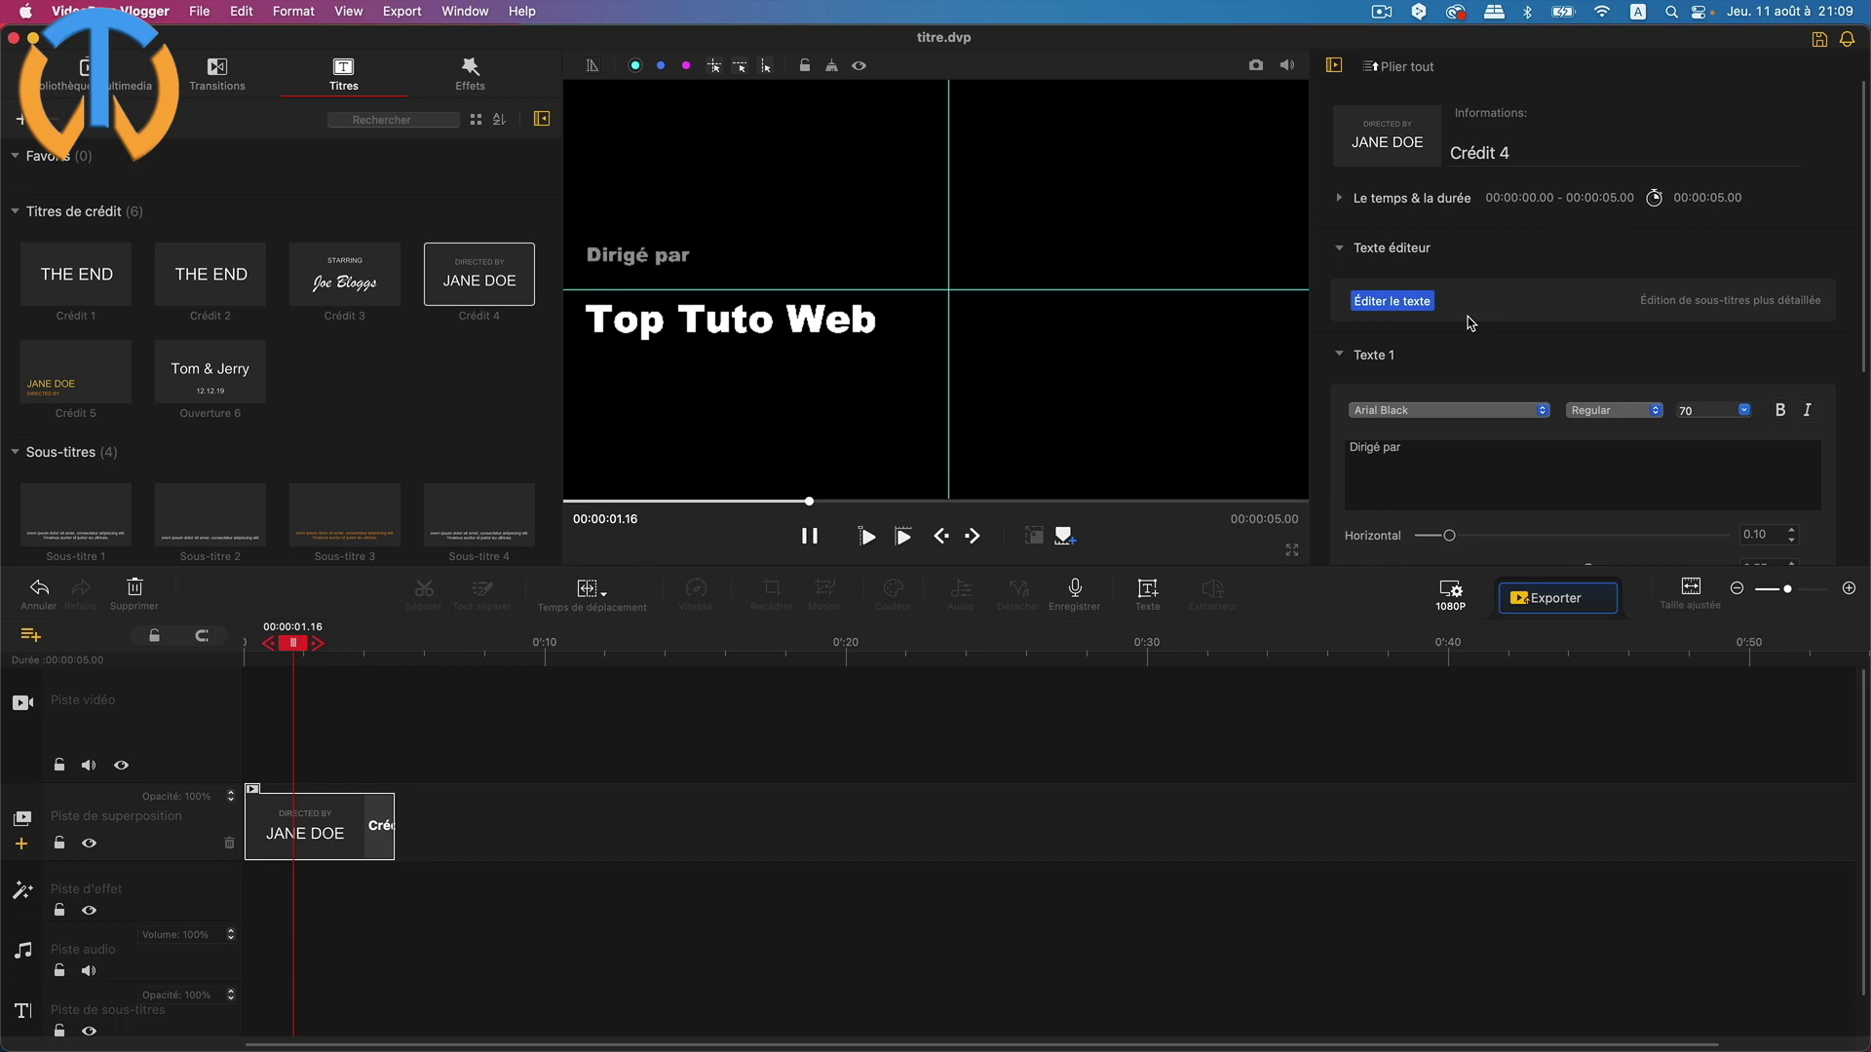
click(1395, 304)
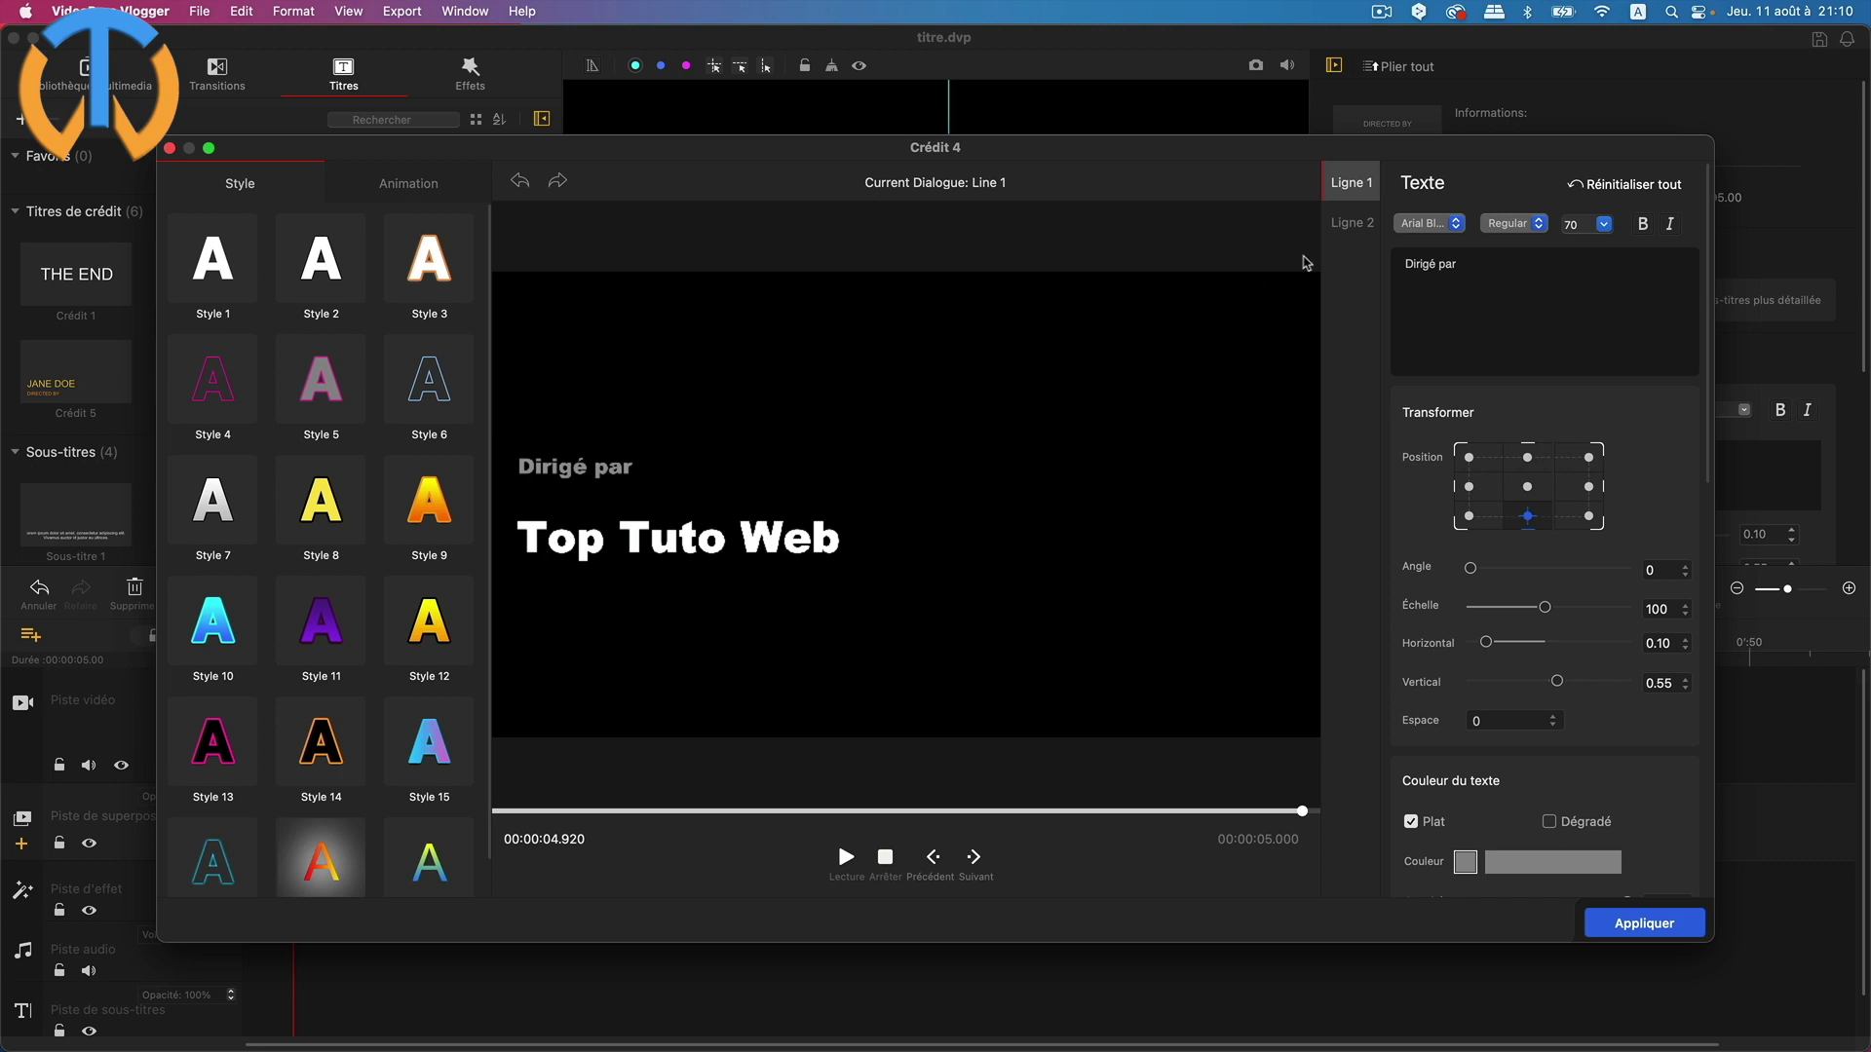
click(1354, 223)
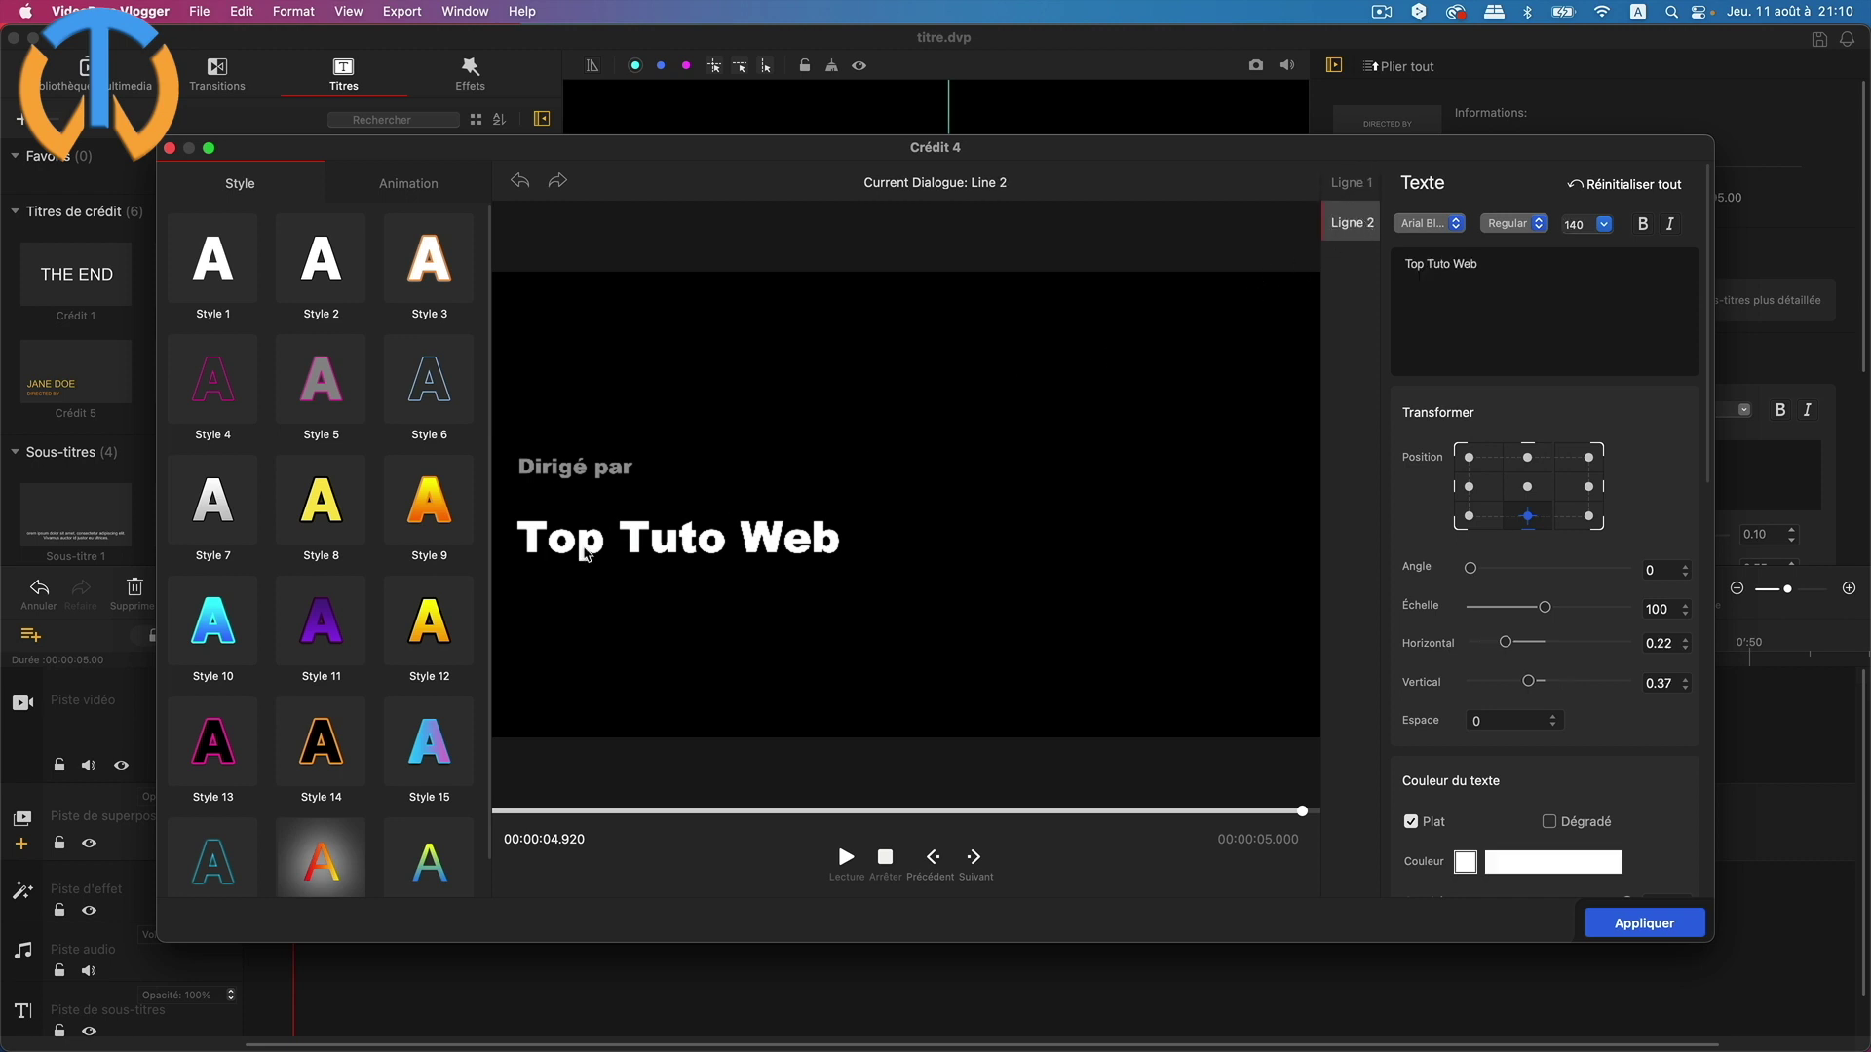
click(1354, 189)
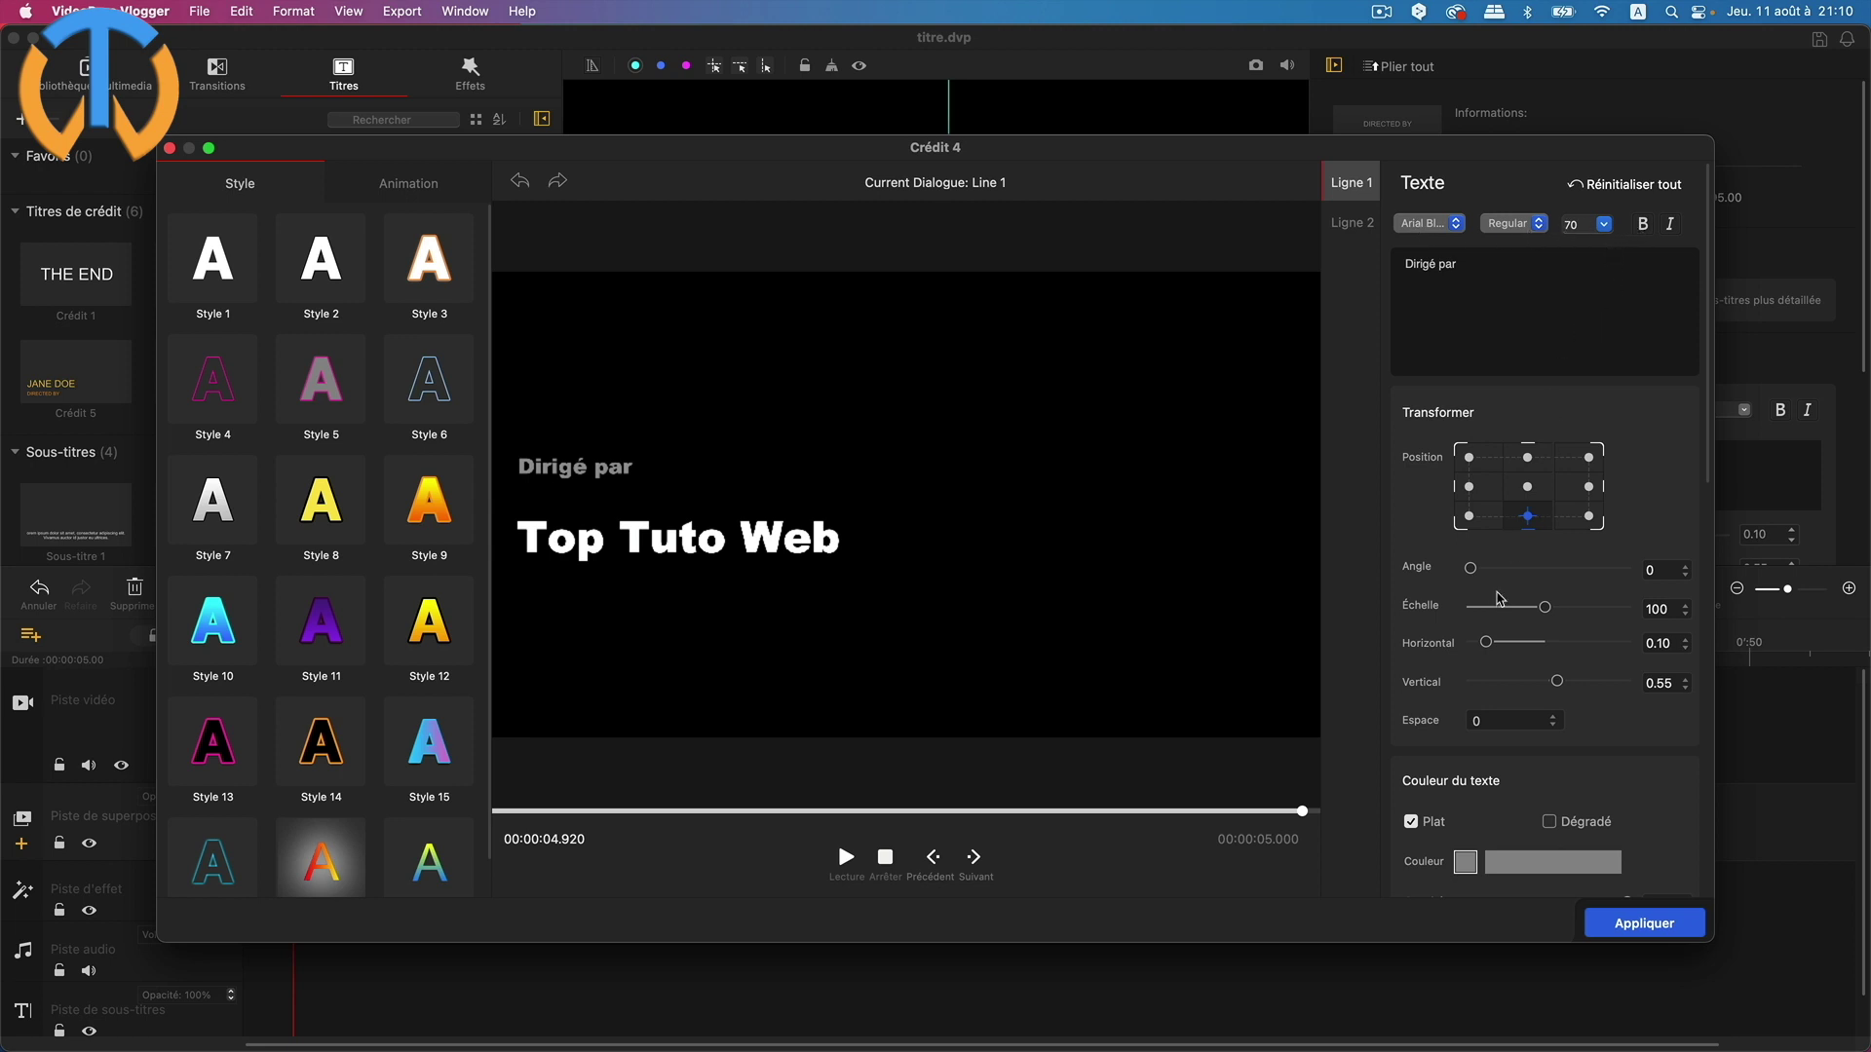
Anchor the "Dirigé par" line with the upper-left position preset at horizontal 0.03 and vertical 0.60, with its angle at 0
drag(1471, 575, 1470, 581)
drag(1476, 573, 1473, 576)
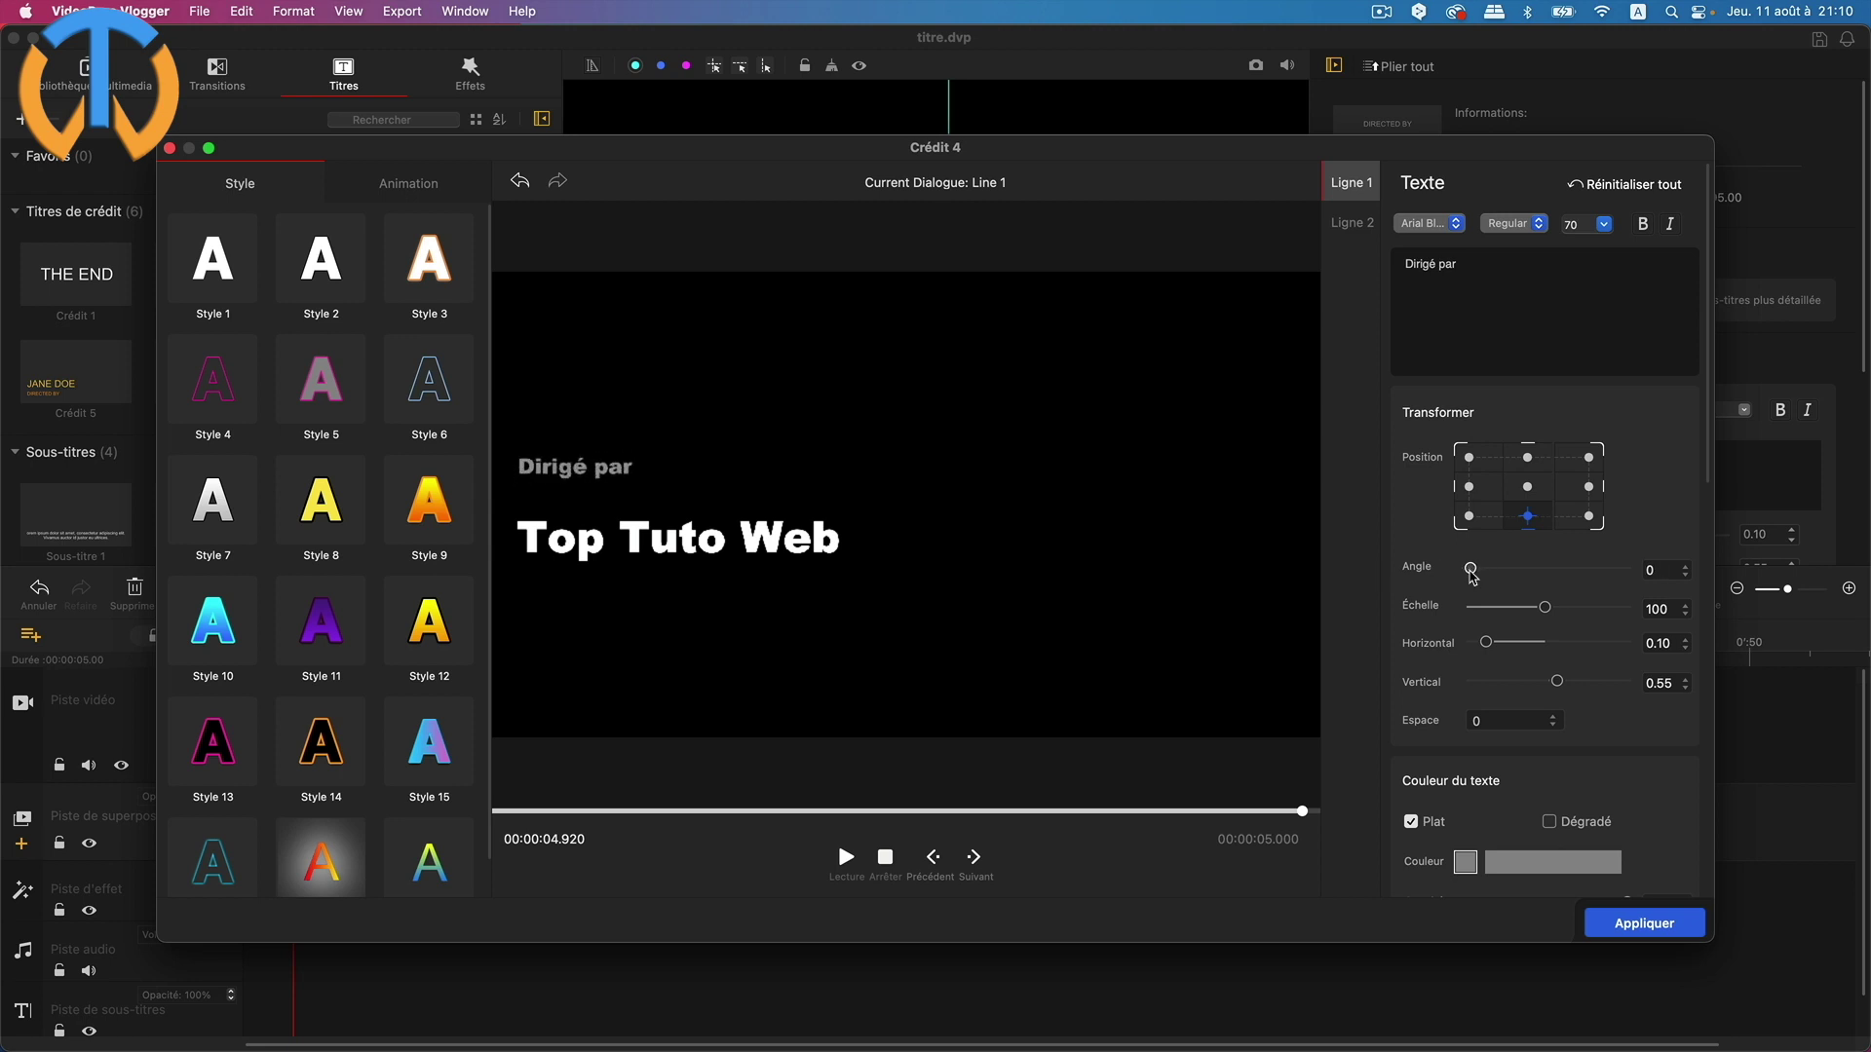
click(1470, 458)
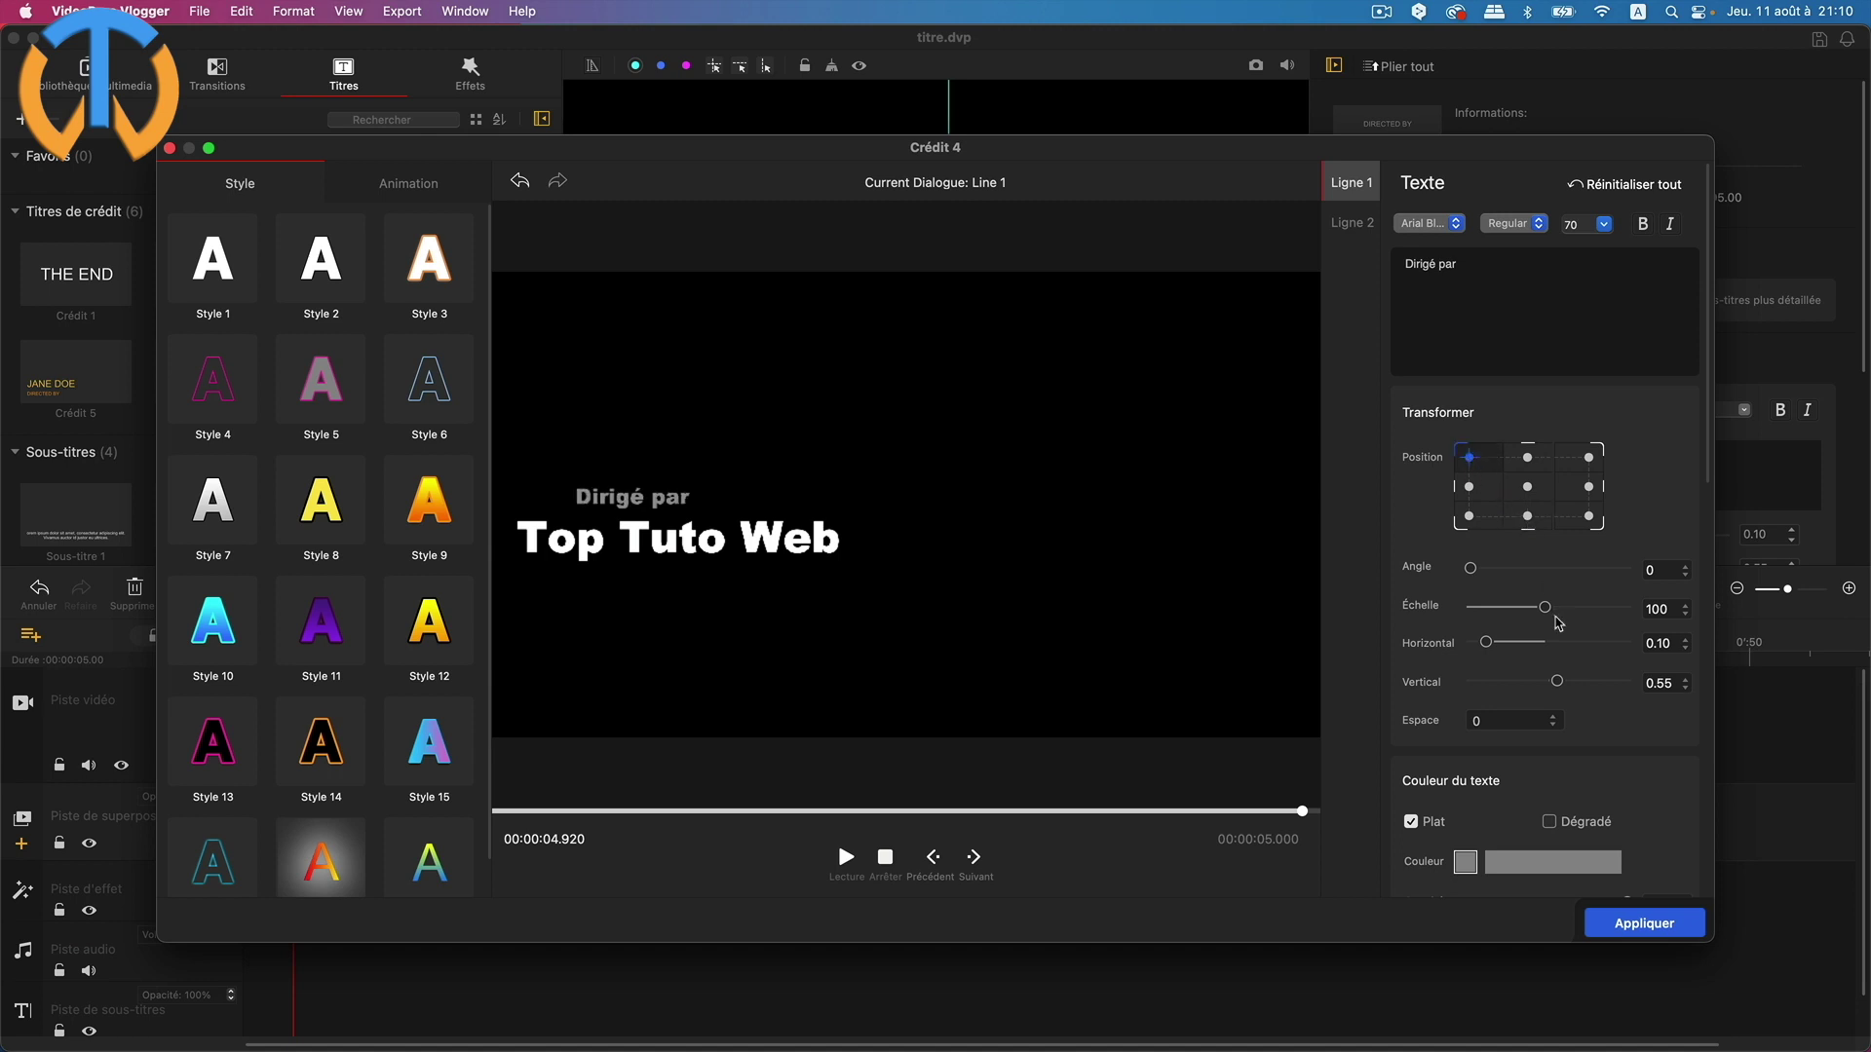
drag(1495, 646, 1492, 647)
drag(1469, 648, 1565, 682)
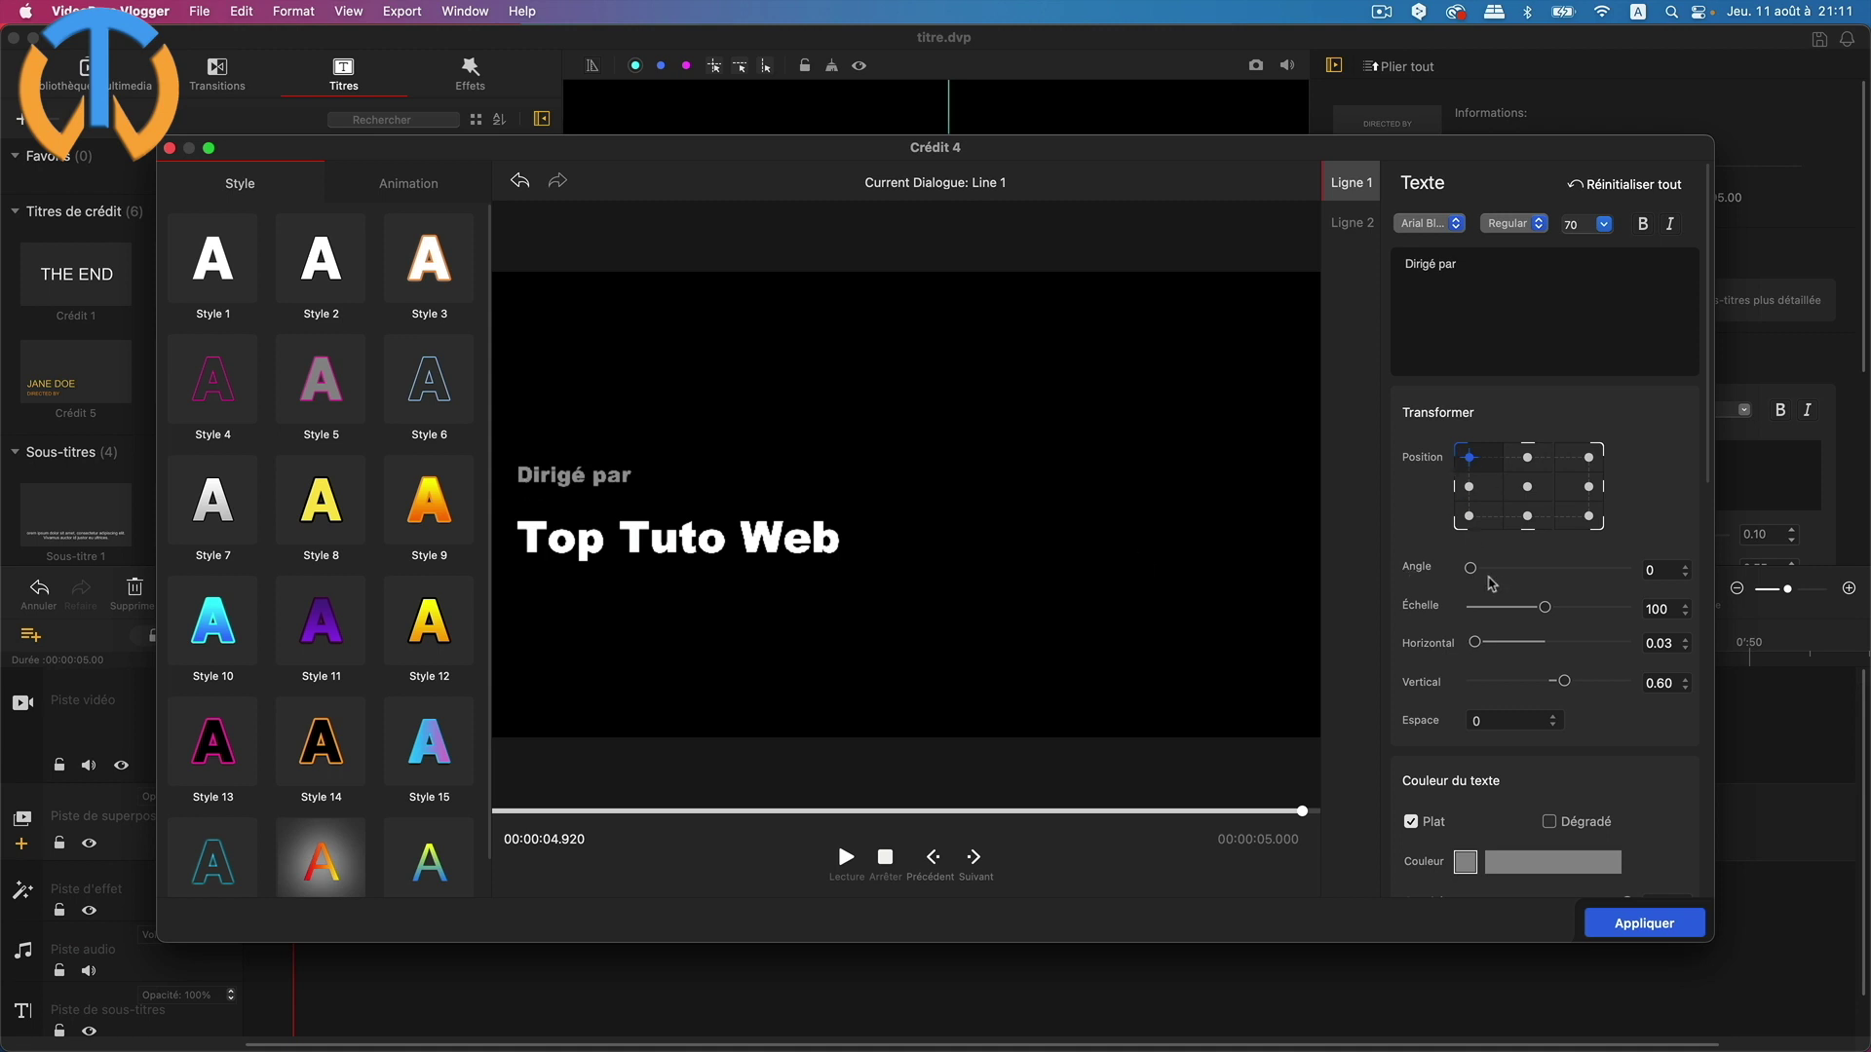
drag(1474, 573, 1457, 579)
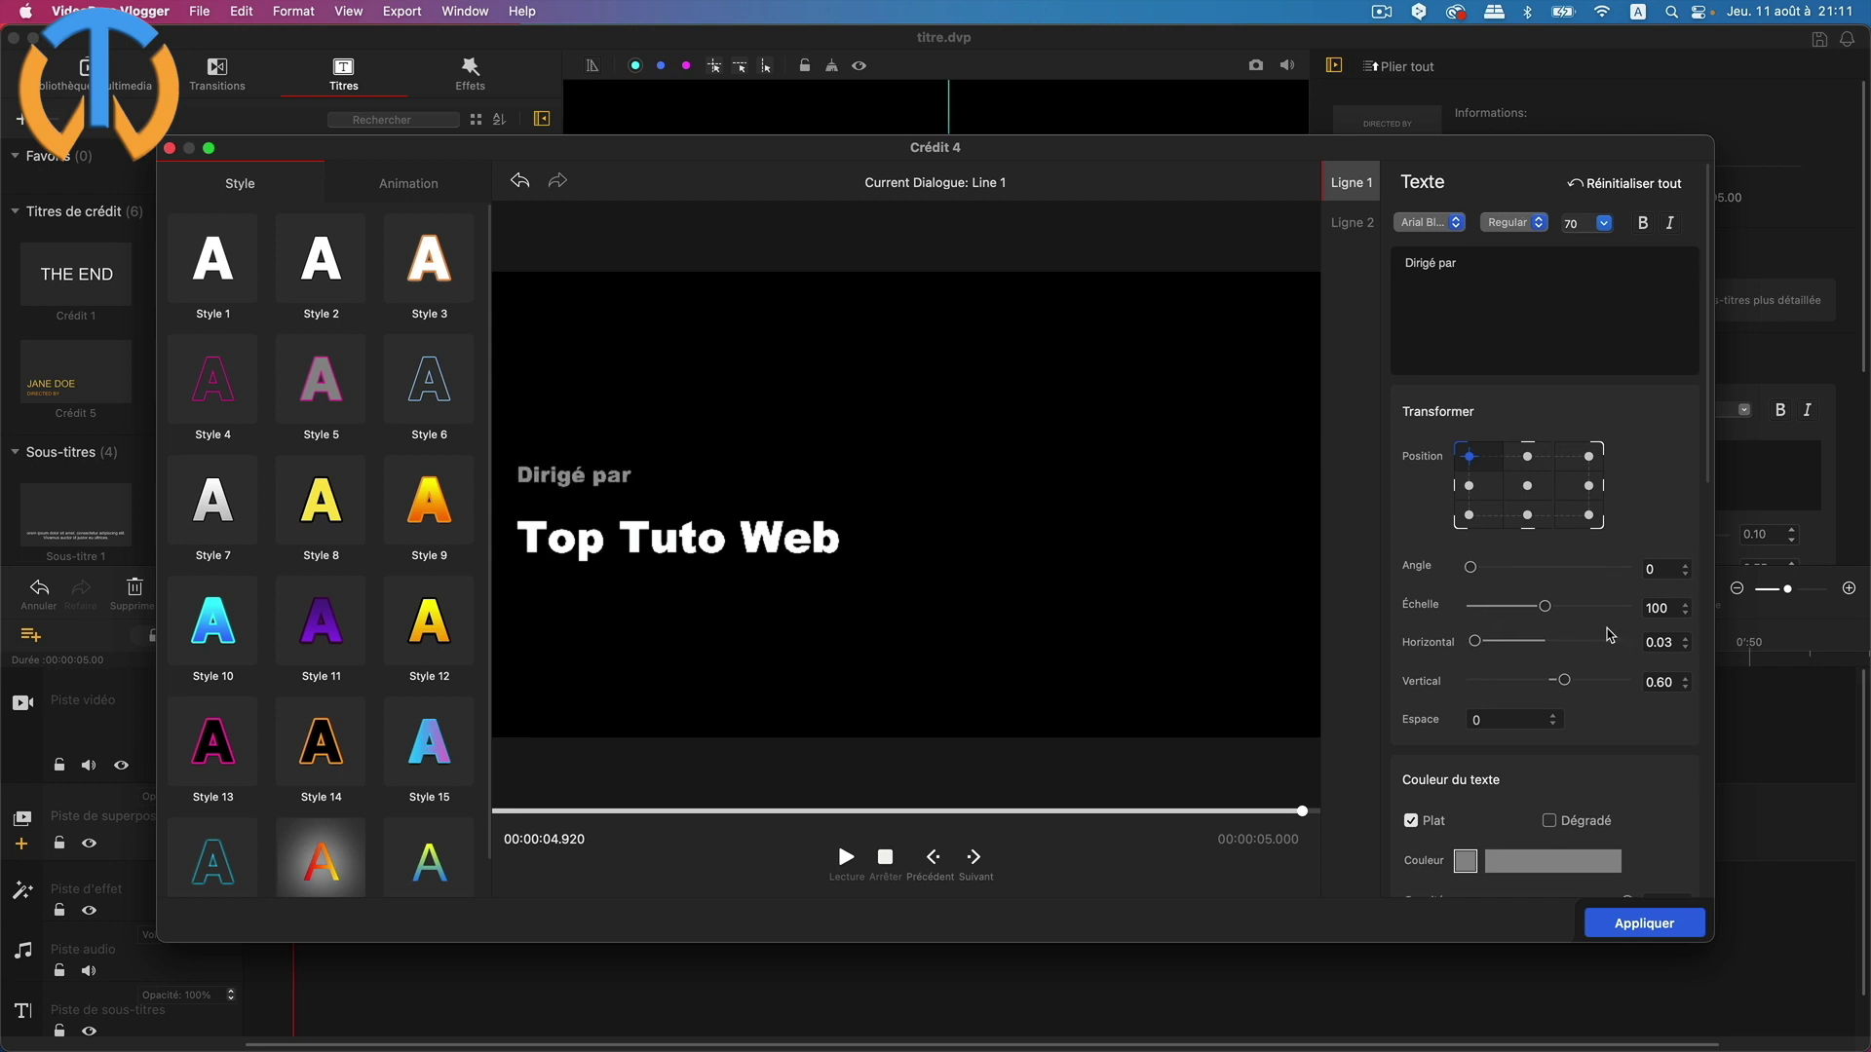
Review the text colour, border, shadow and animation time settings of the "Dirigé par" line
scroll(1610, 635, down, 5)
scroll(1602, 636, down, 2)
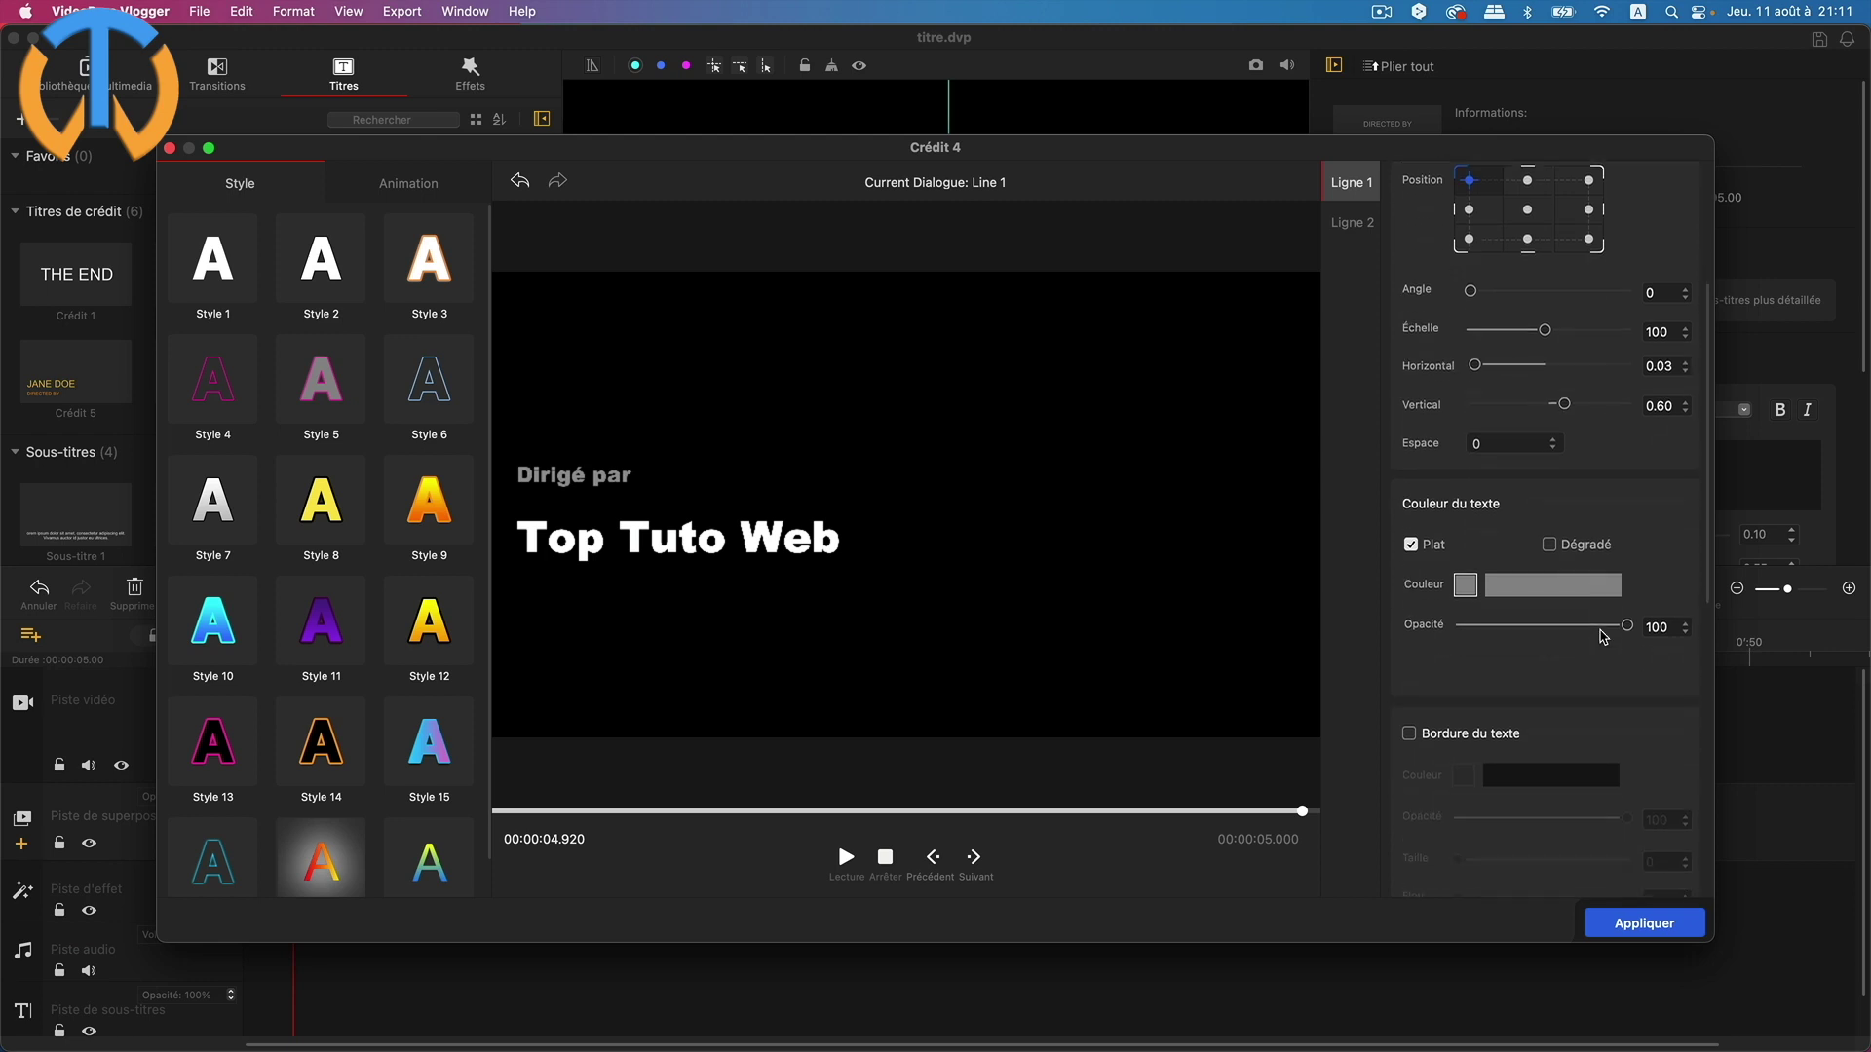
scroll(1495, 609, down, 6)
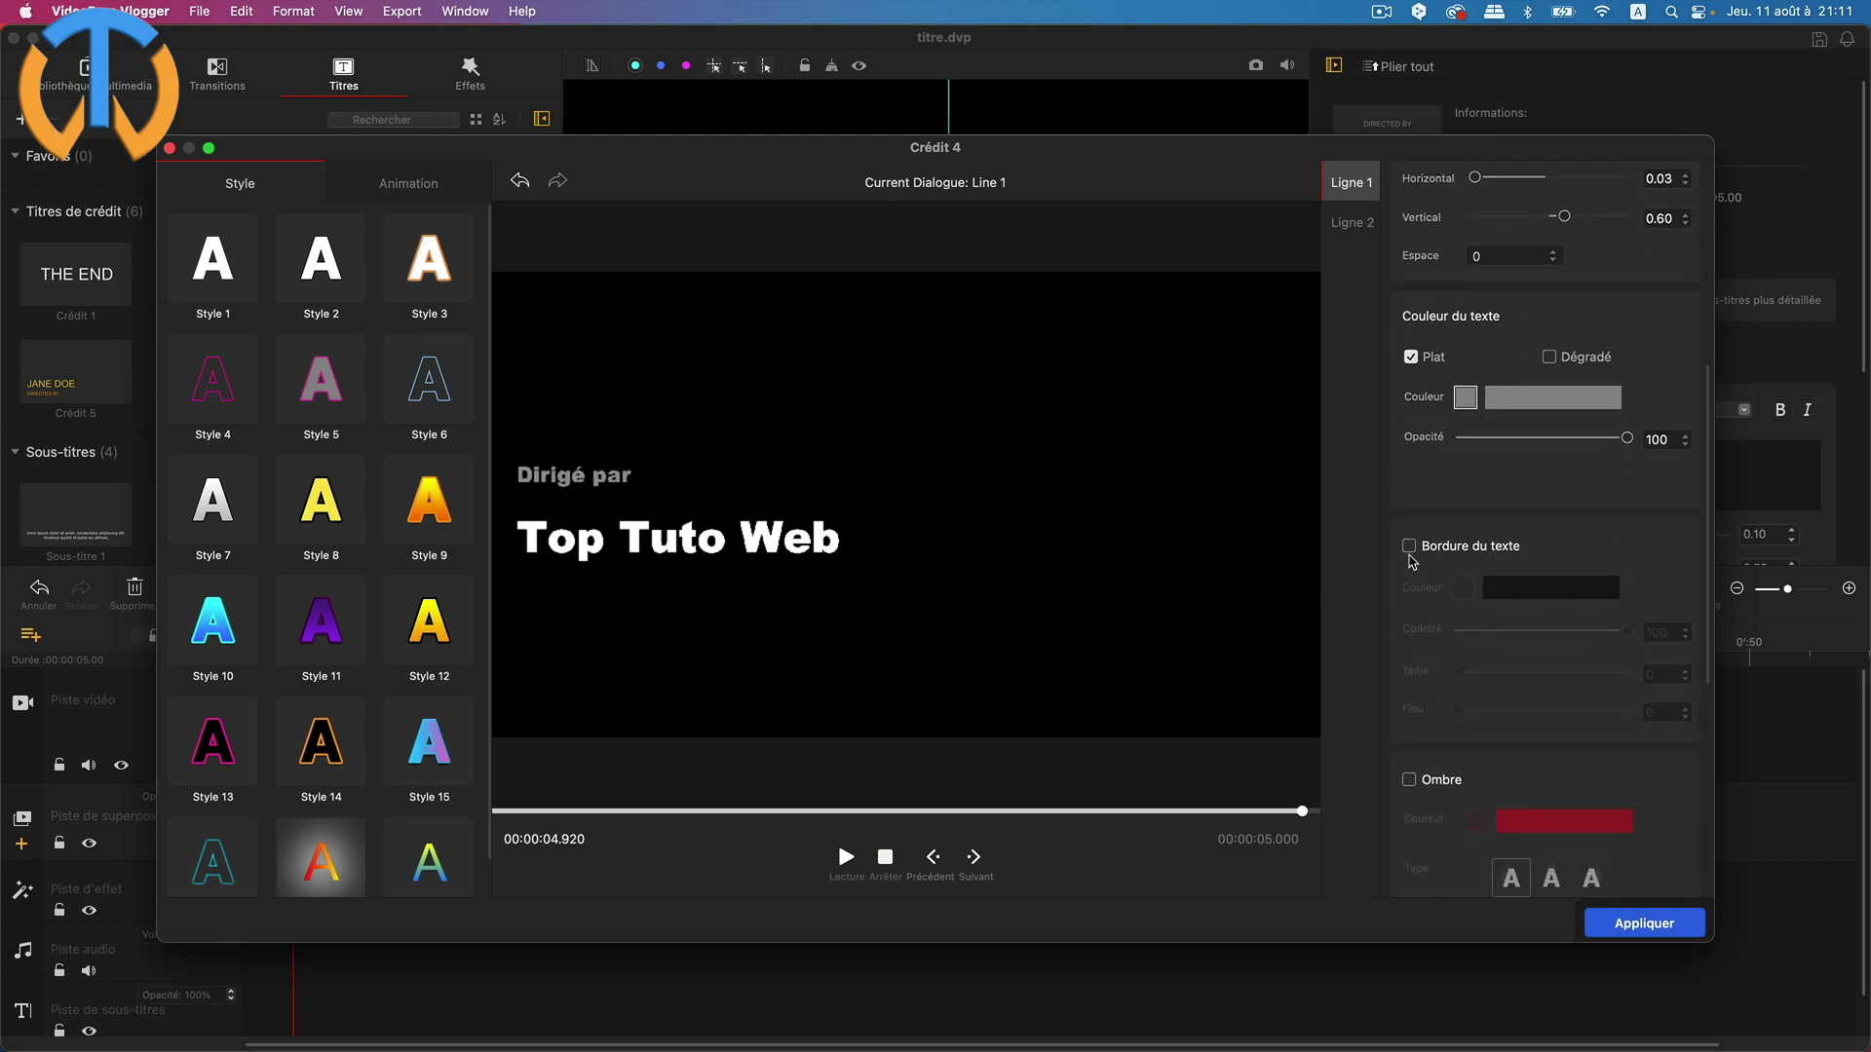
scroll(1482, 613, down, 10)
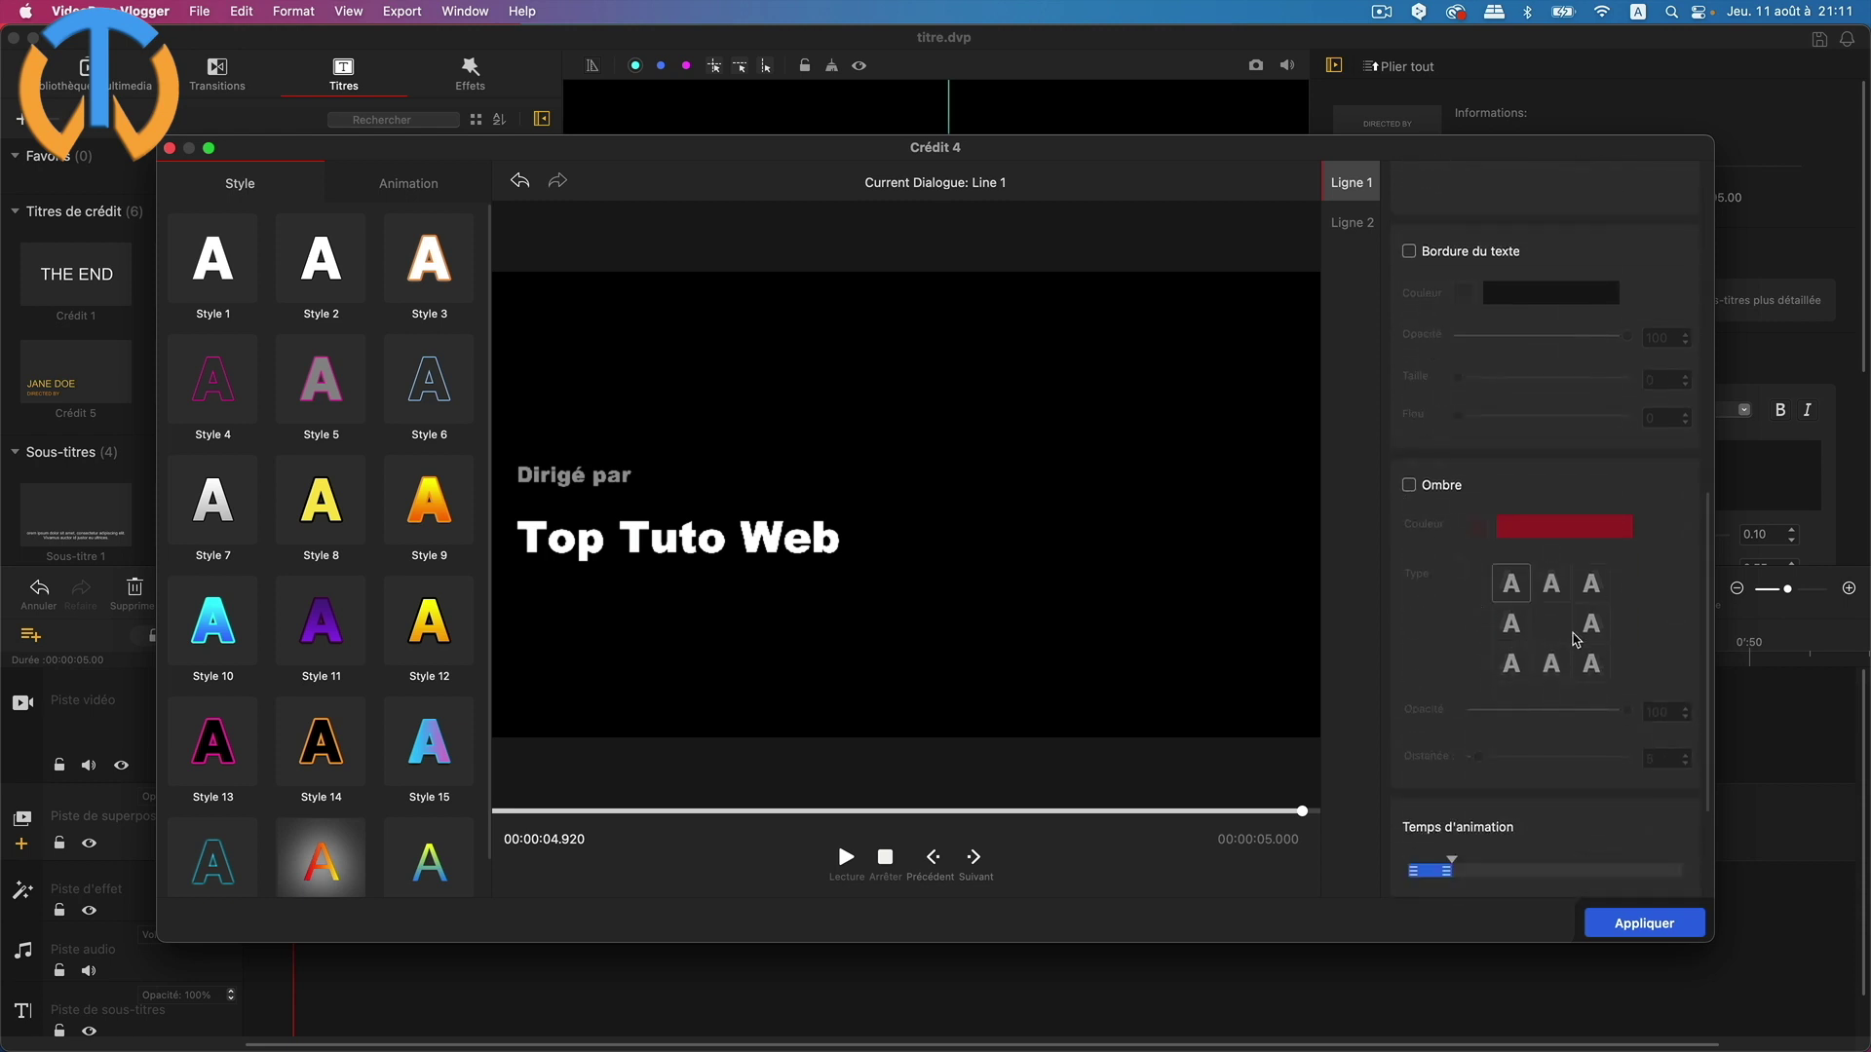
scroll(1577, 640, down, 4)
scroll(1576, 641, up, 20)
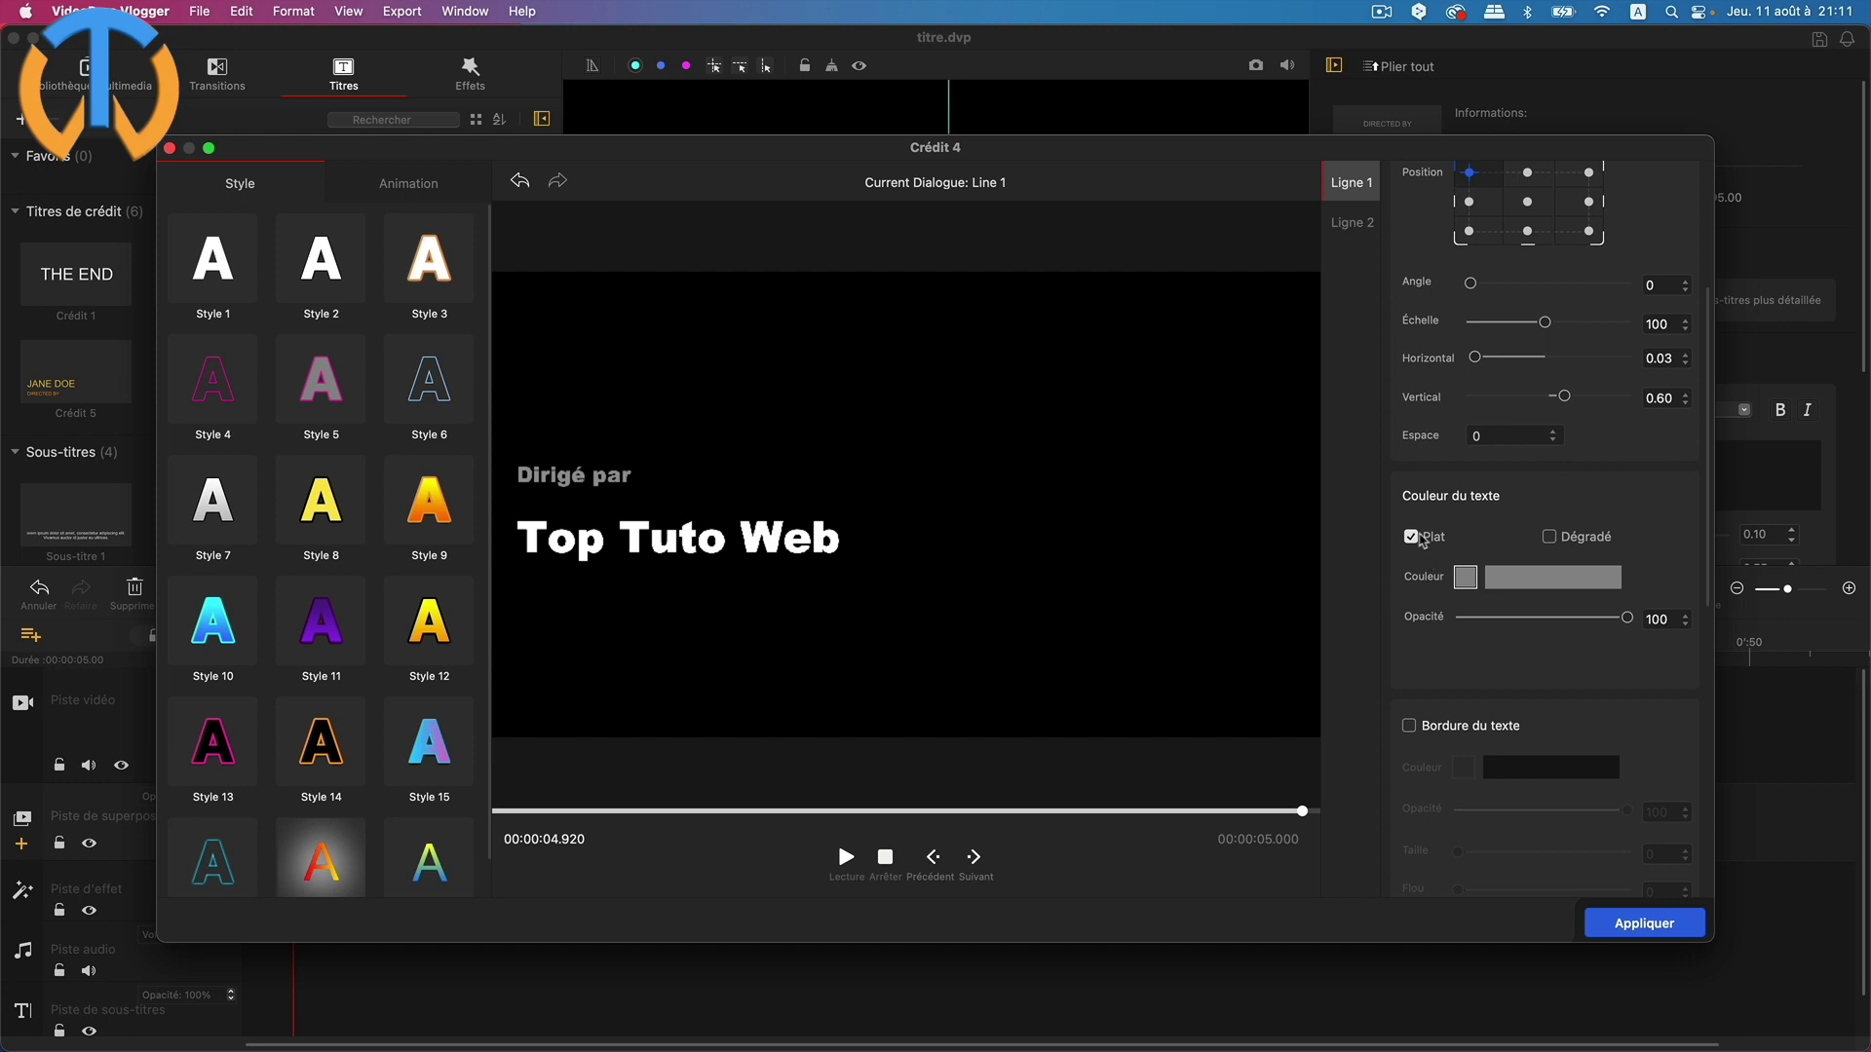
Try a grey shade and Turquoise as the flat text colour of the "Dirigé par" line
click(1465, 579)
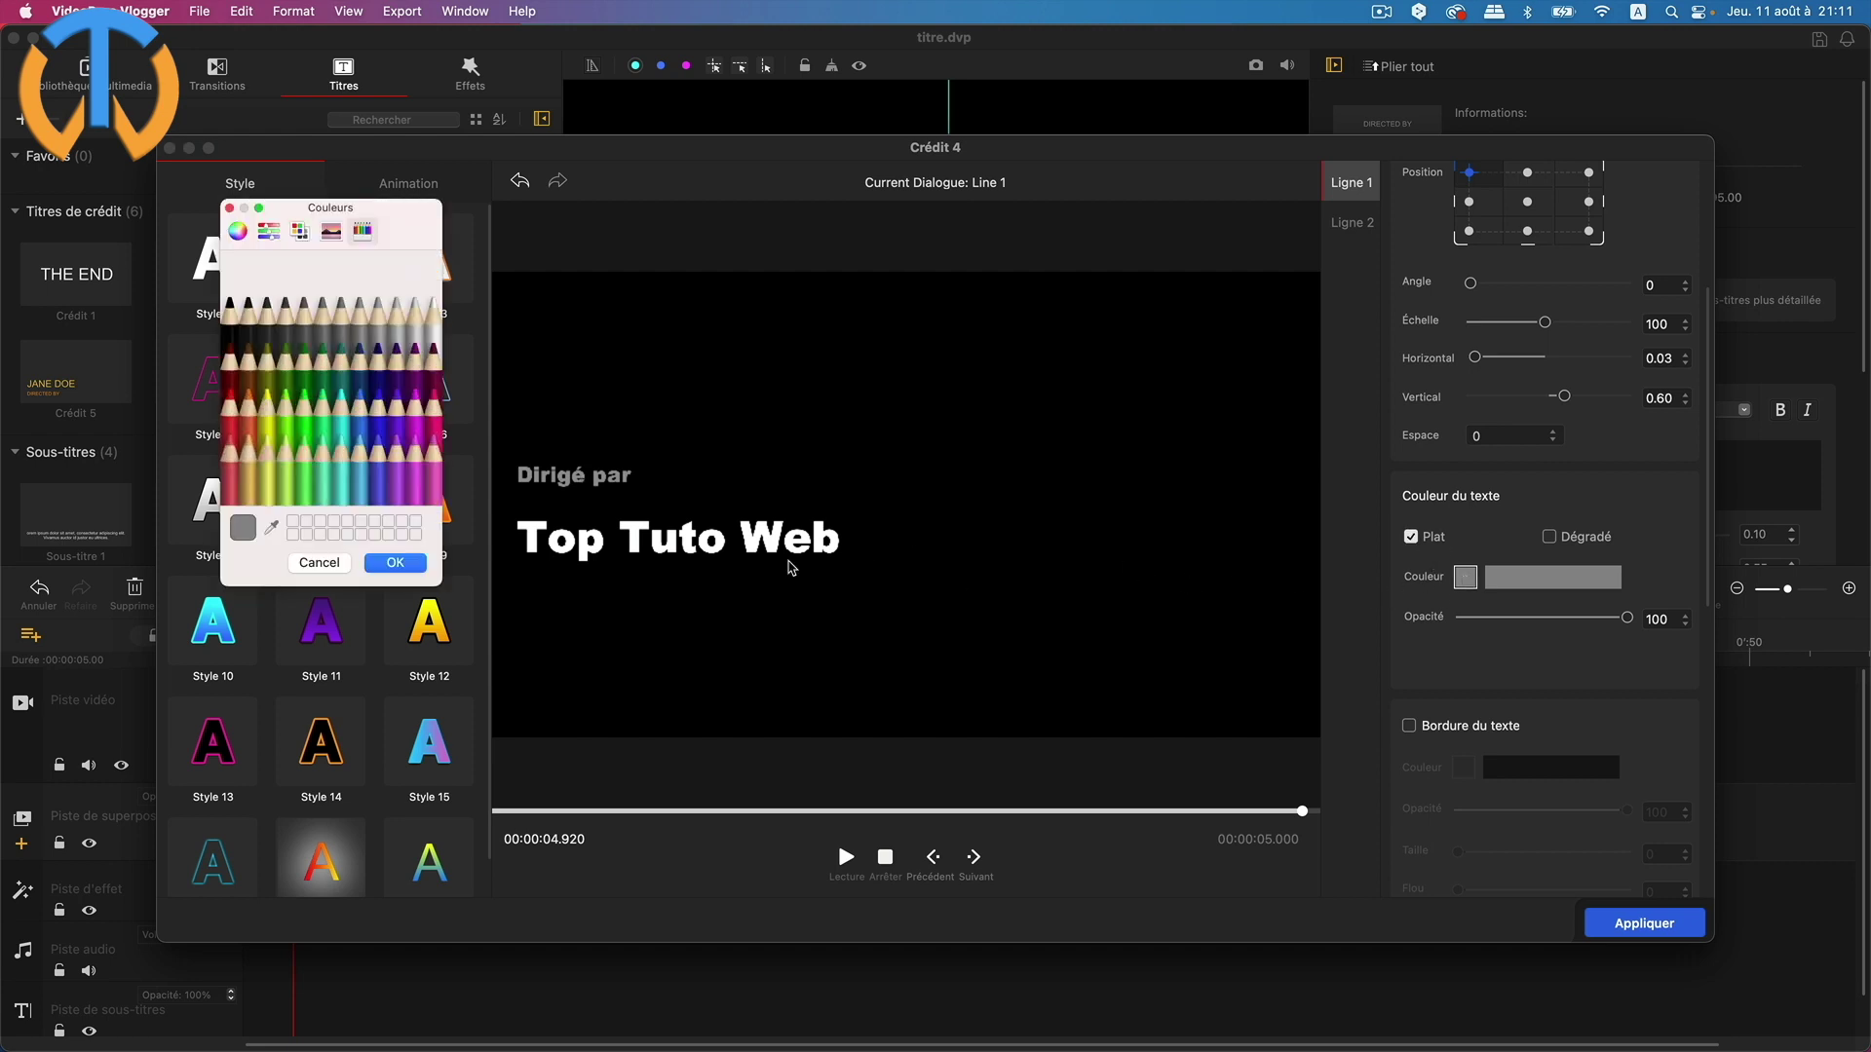
click(324, 326)
click(386, 563)
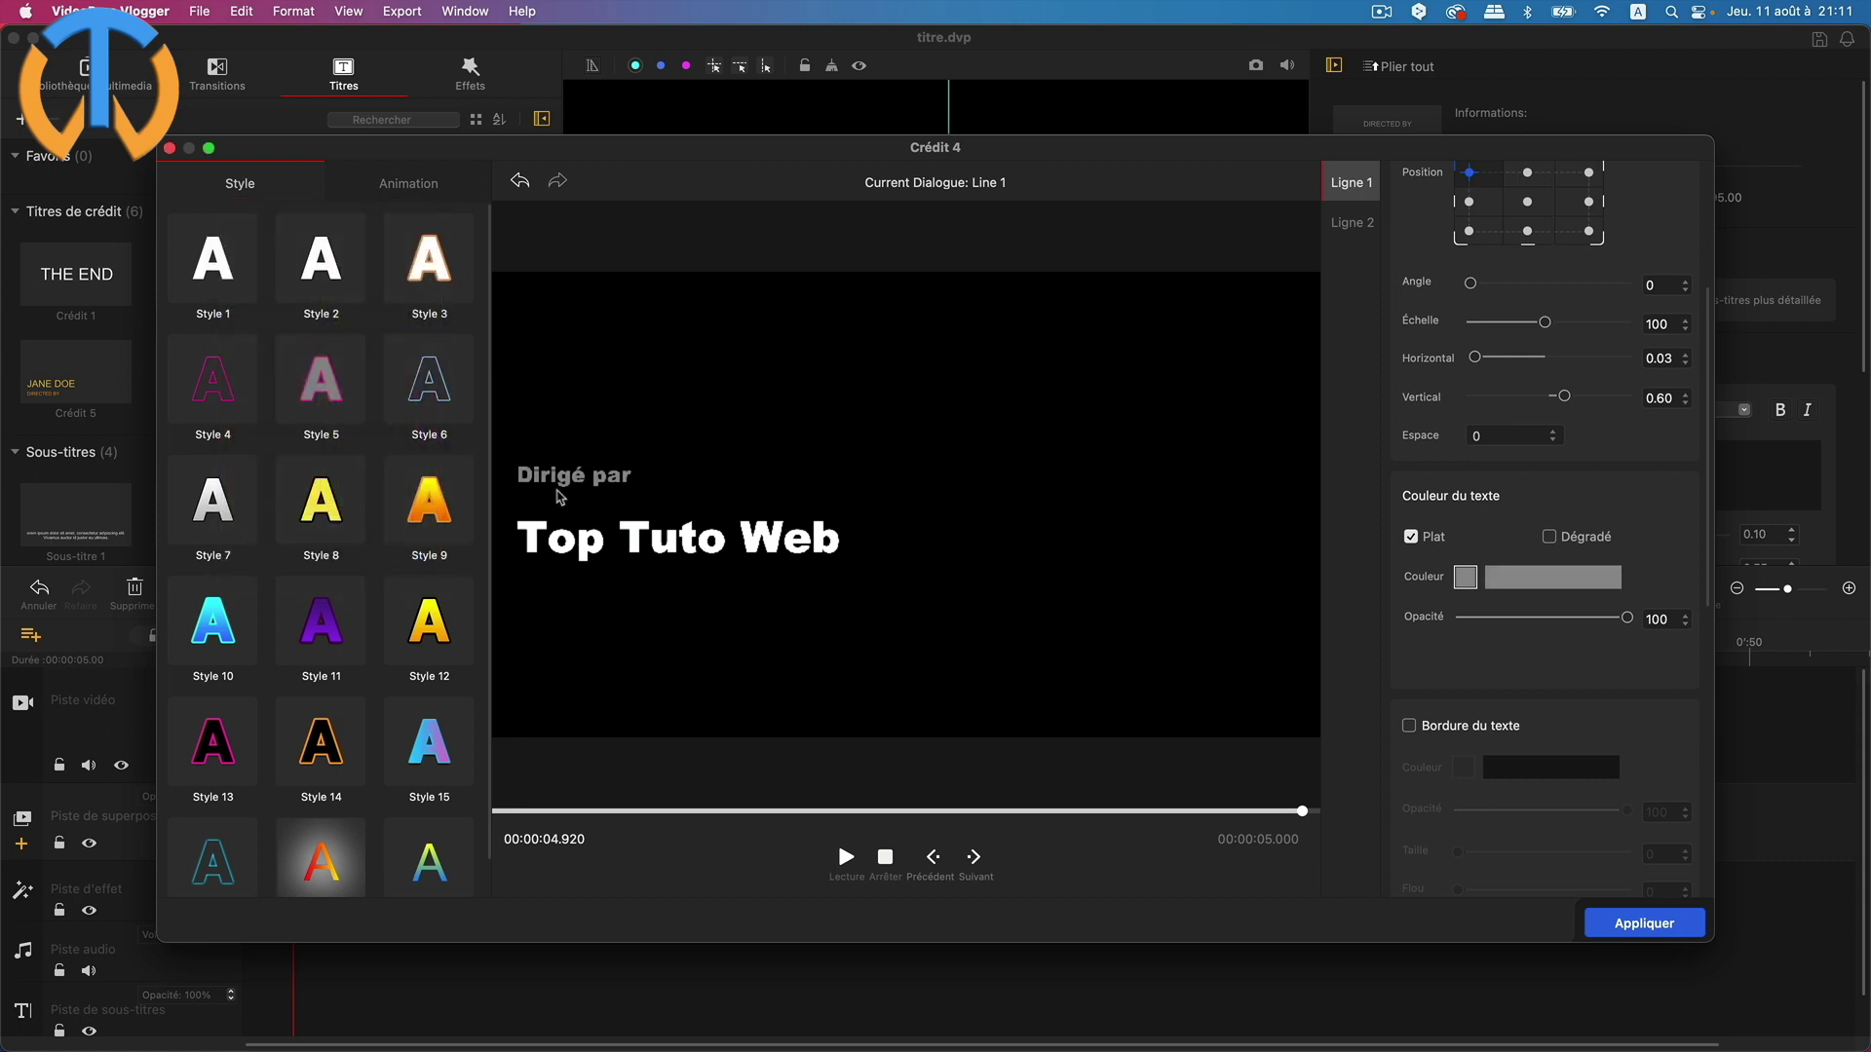
click(1473, 585)
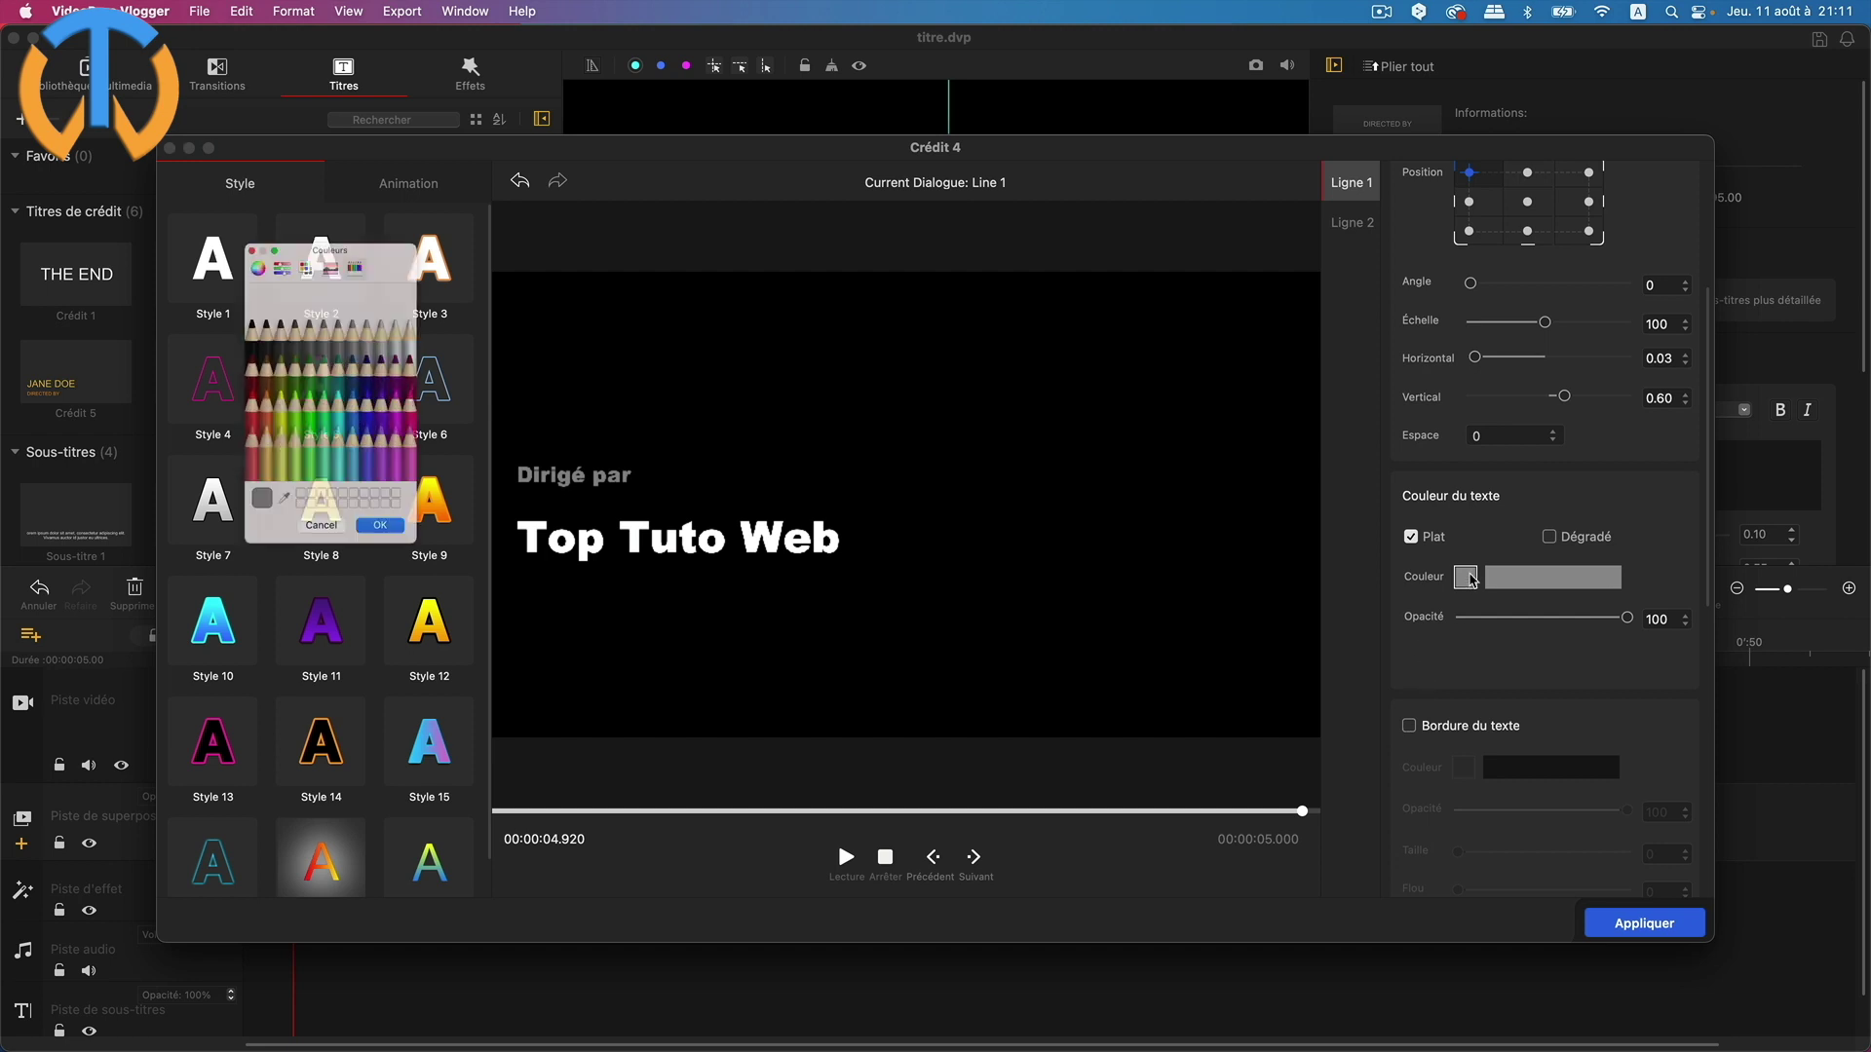
click(343, 428)
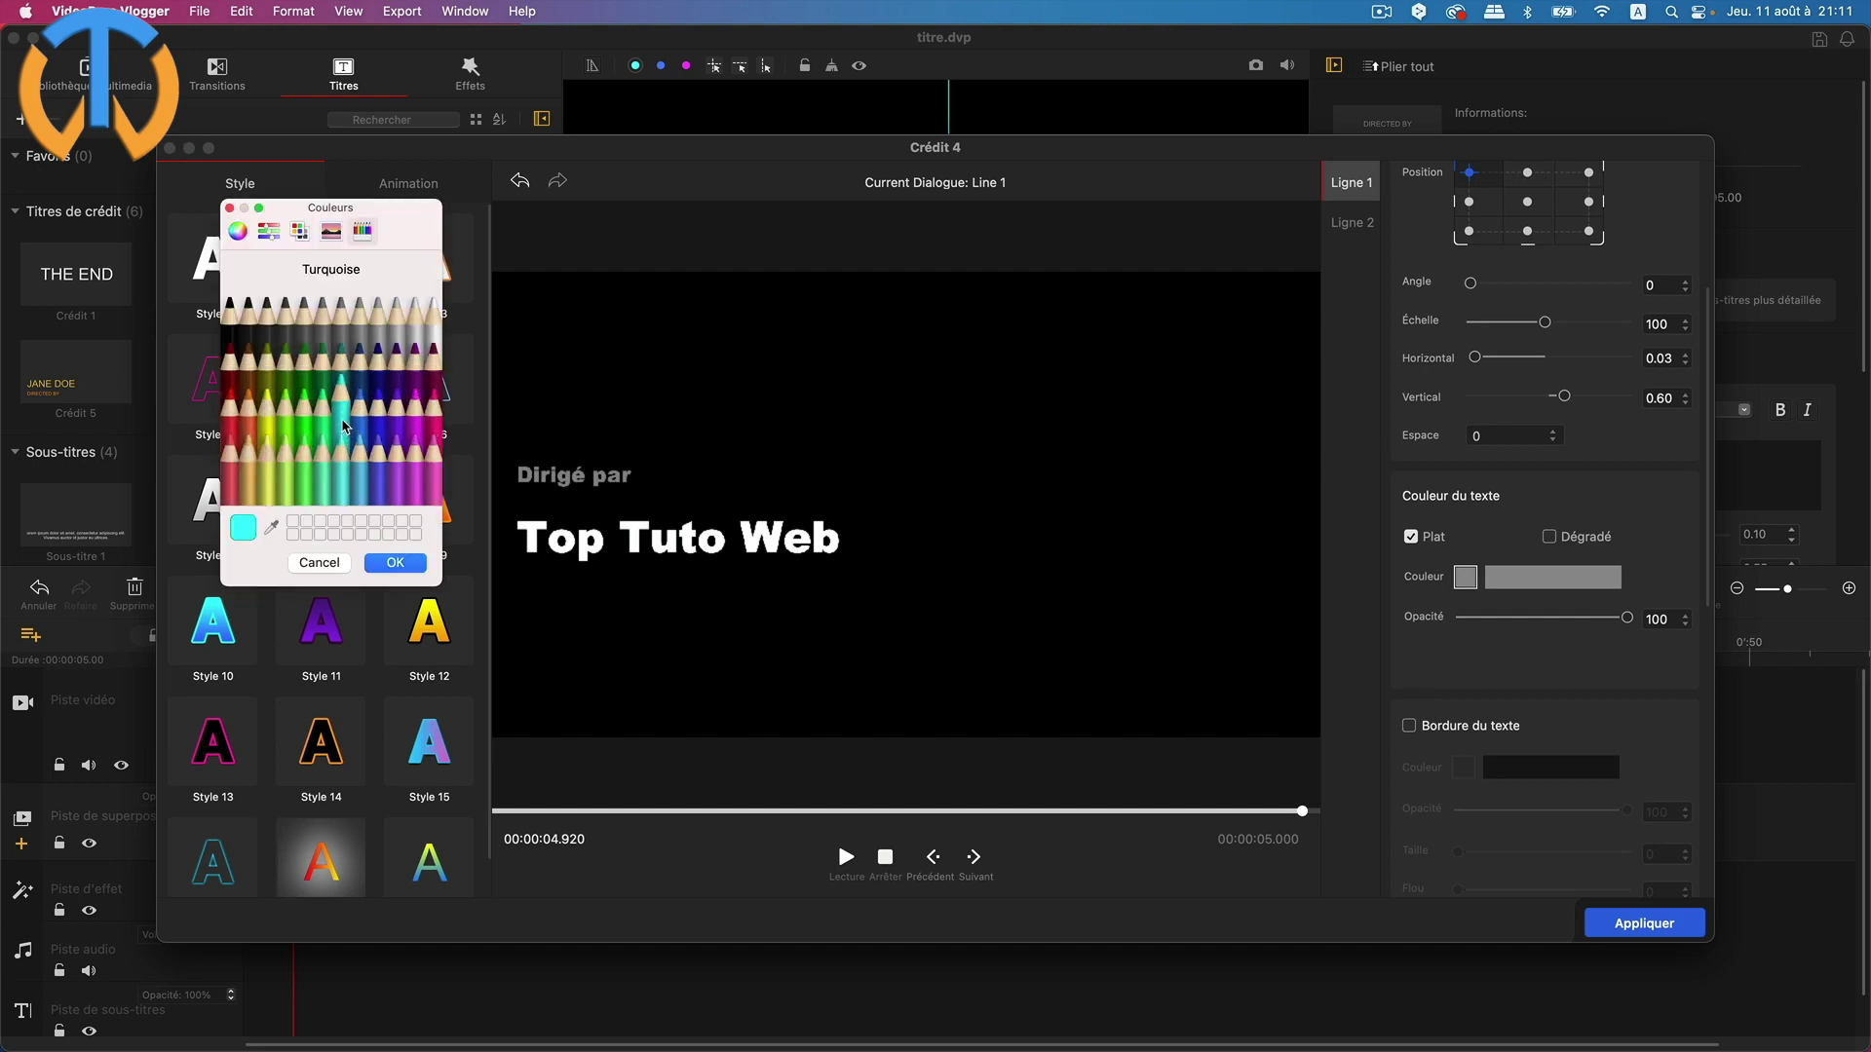
click(417, 563)
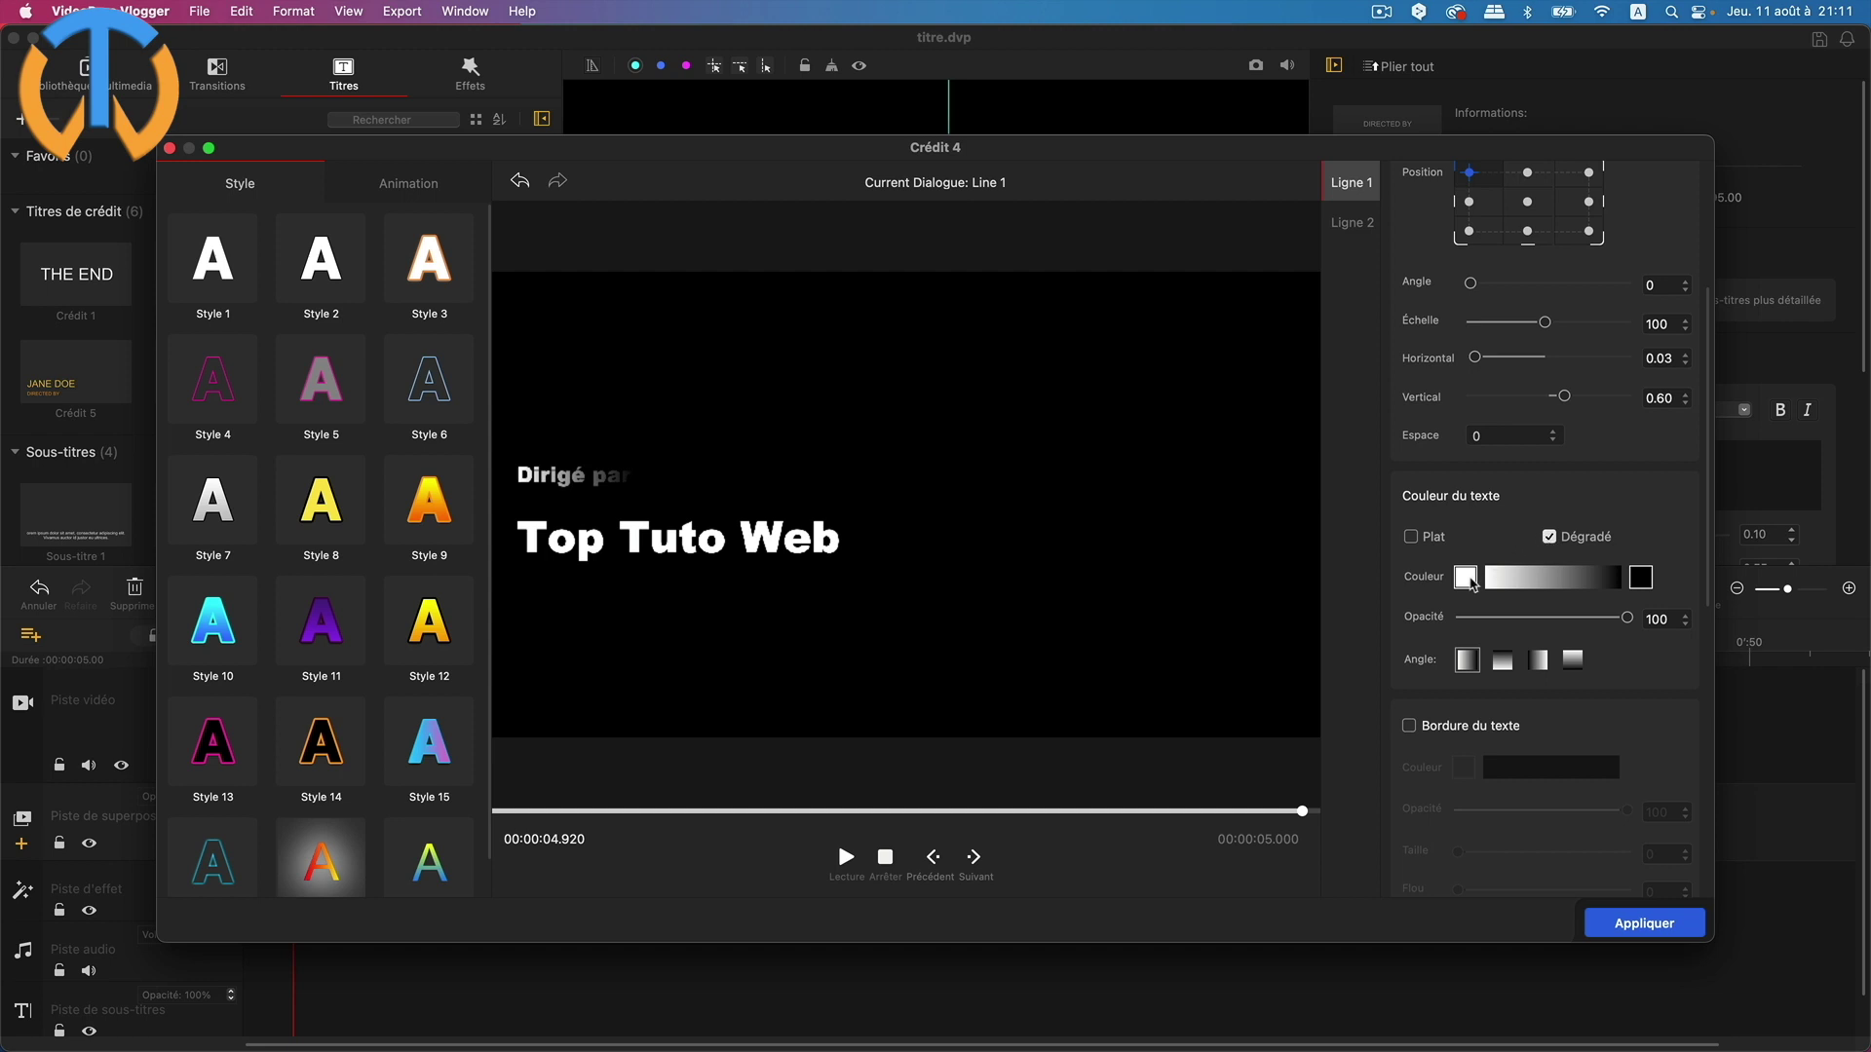
Give the "Dirigé par" text a gradient colour running from Marasquin red to yellow
click(1466, 579)
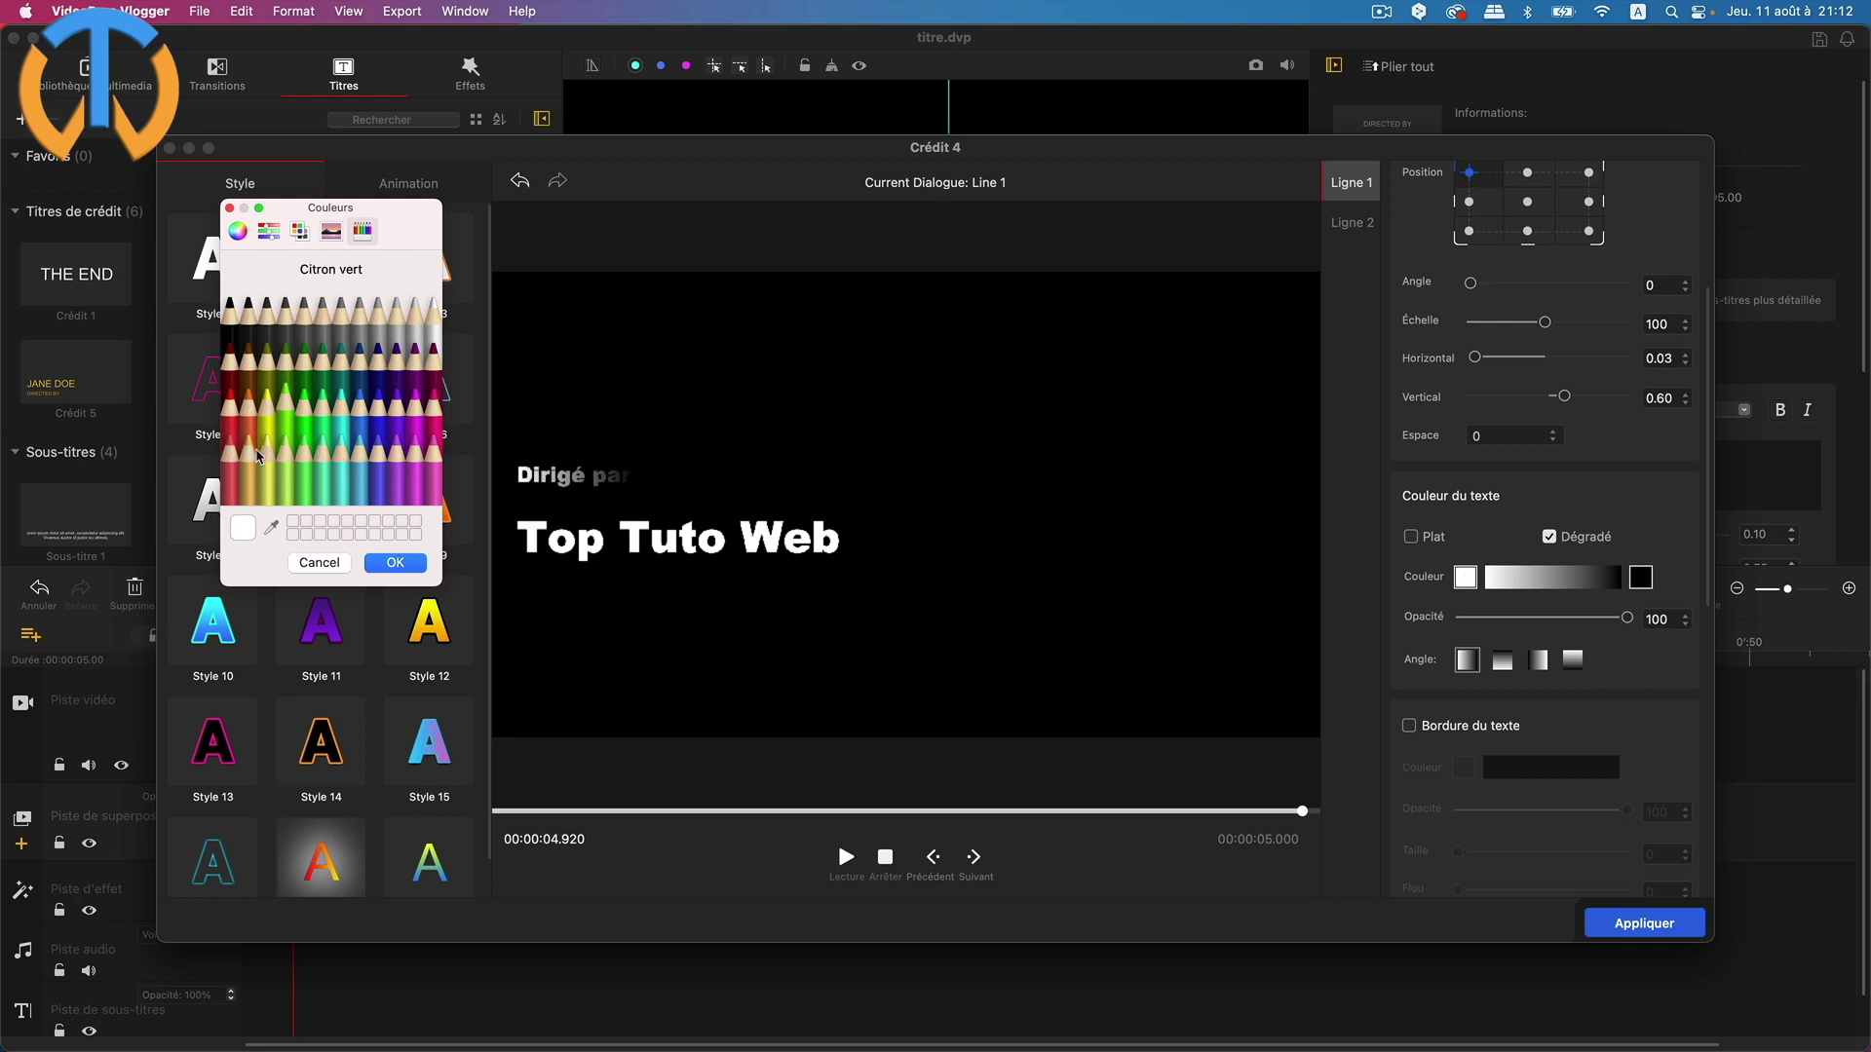
click(233, 474)
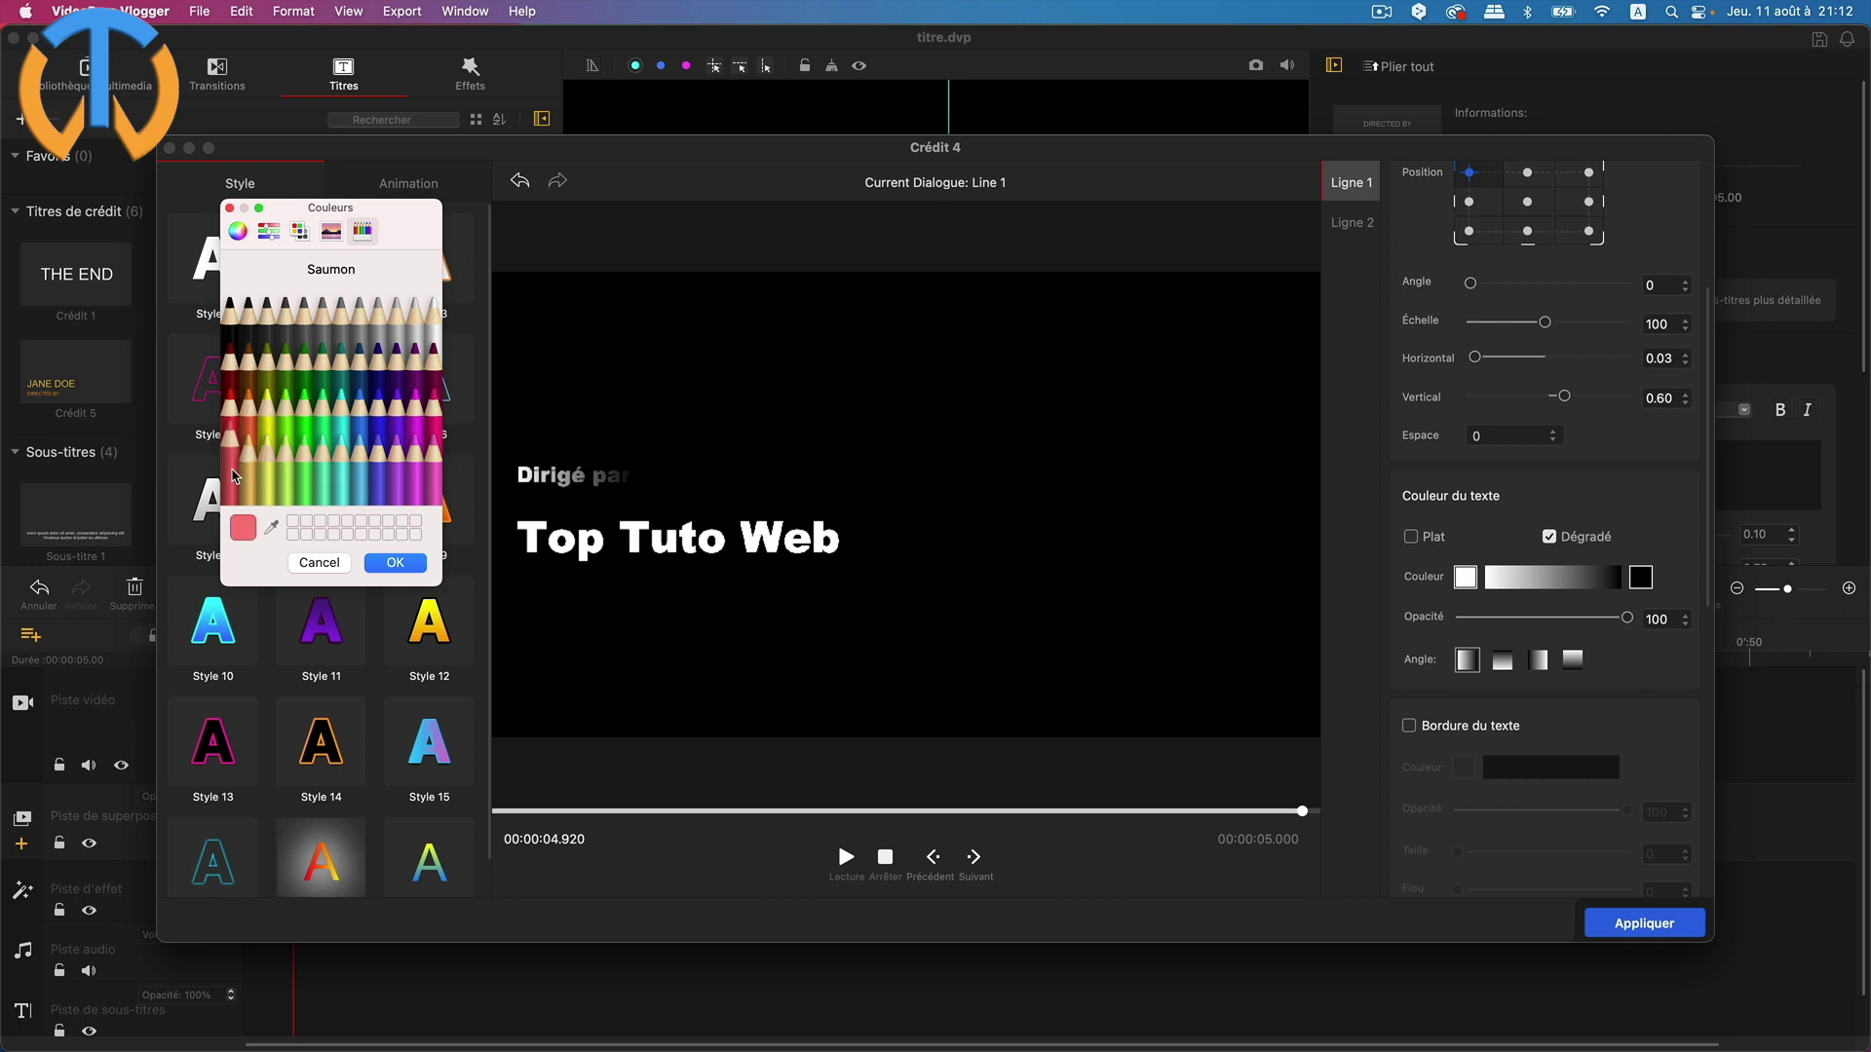
click(230, 415)
click(379, 560)
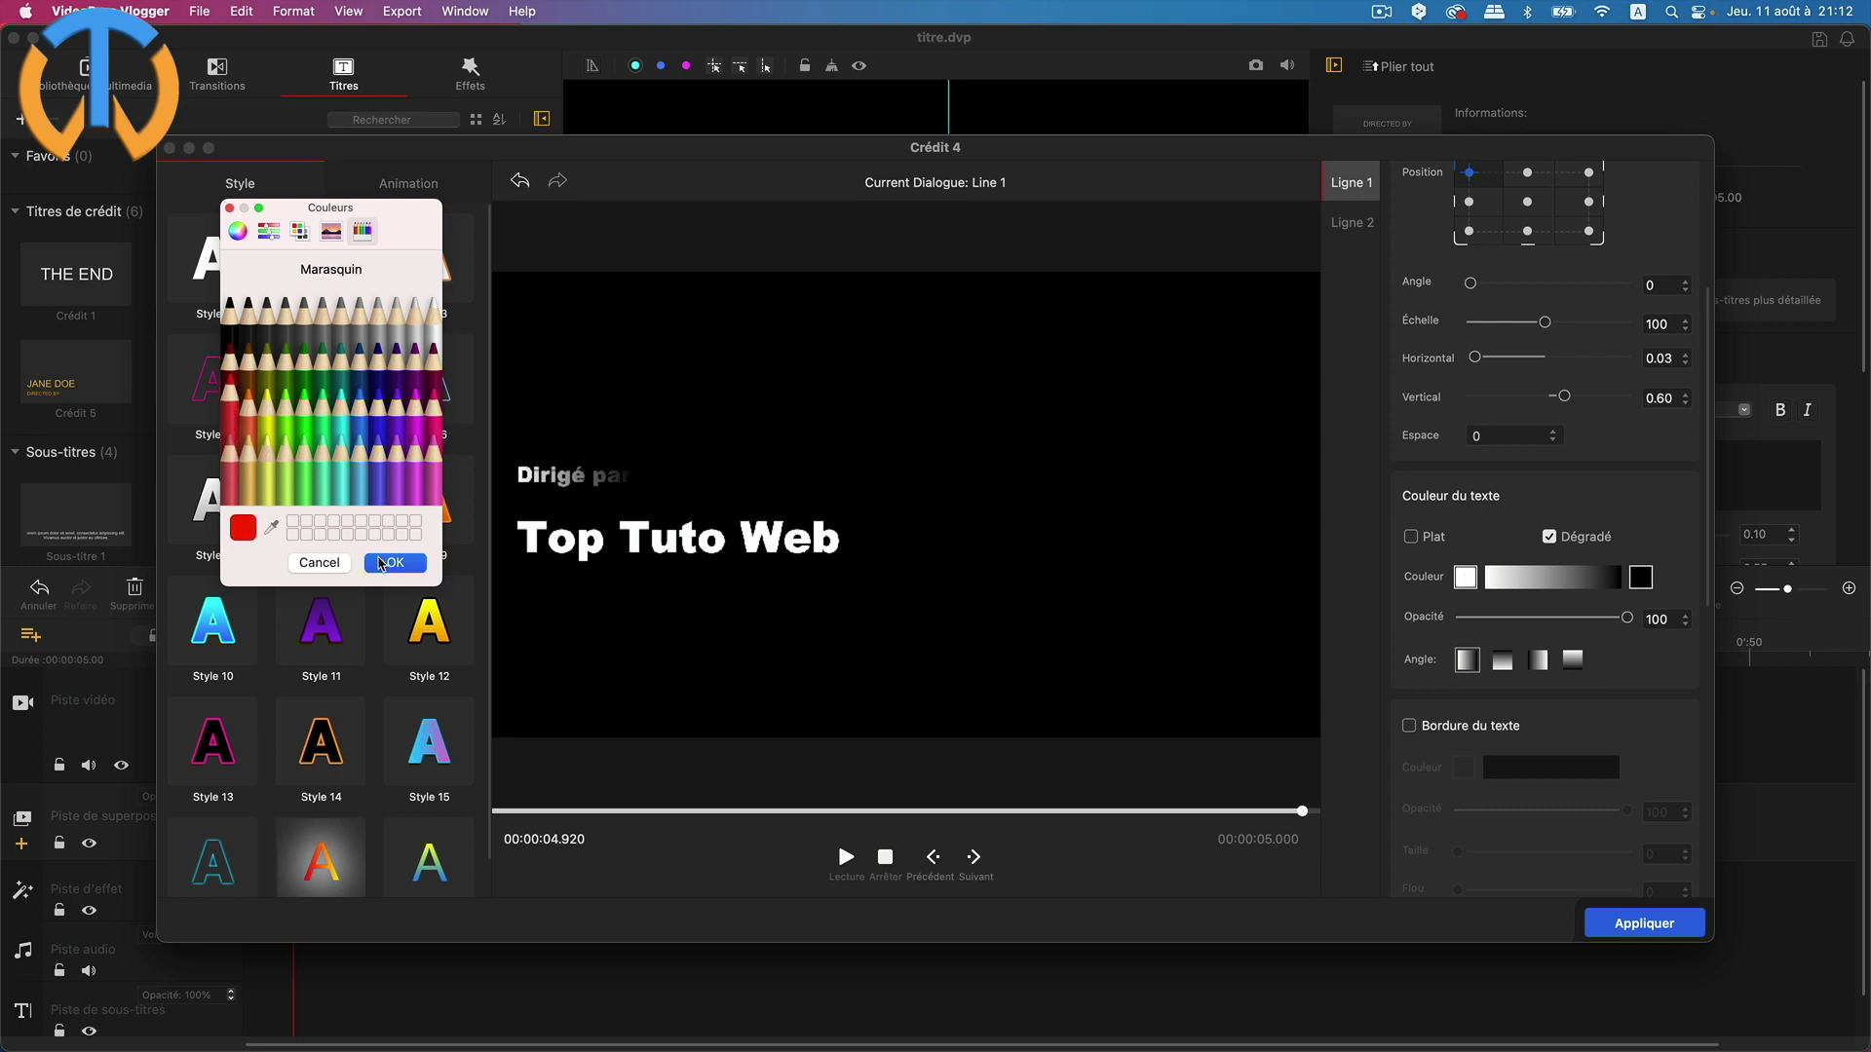
click(1640, 578)
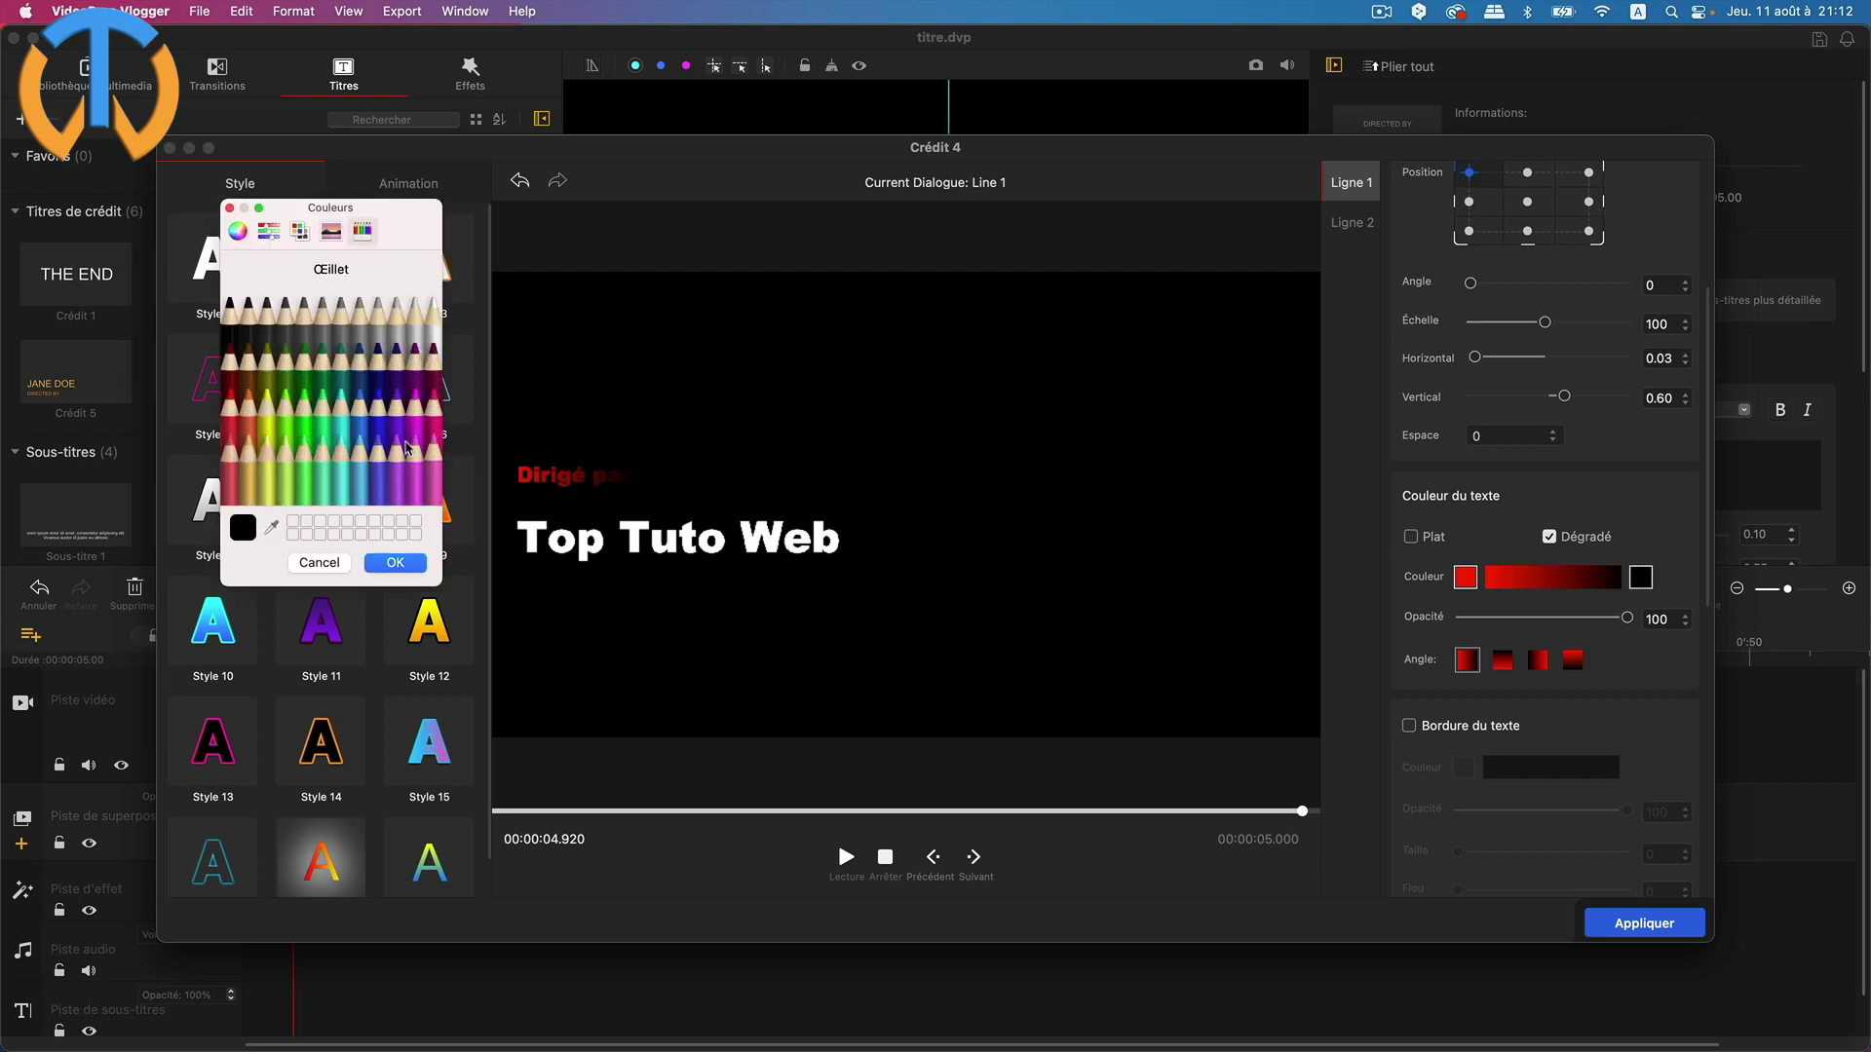
click(269, 412)
click(395, 565)
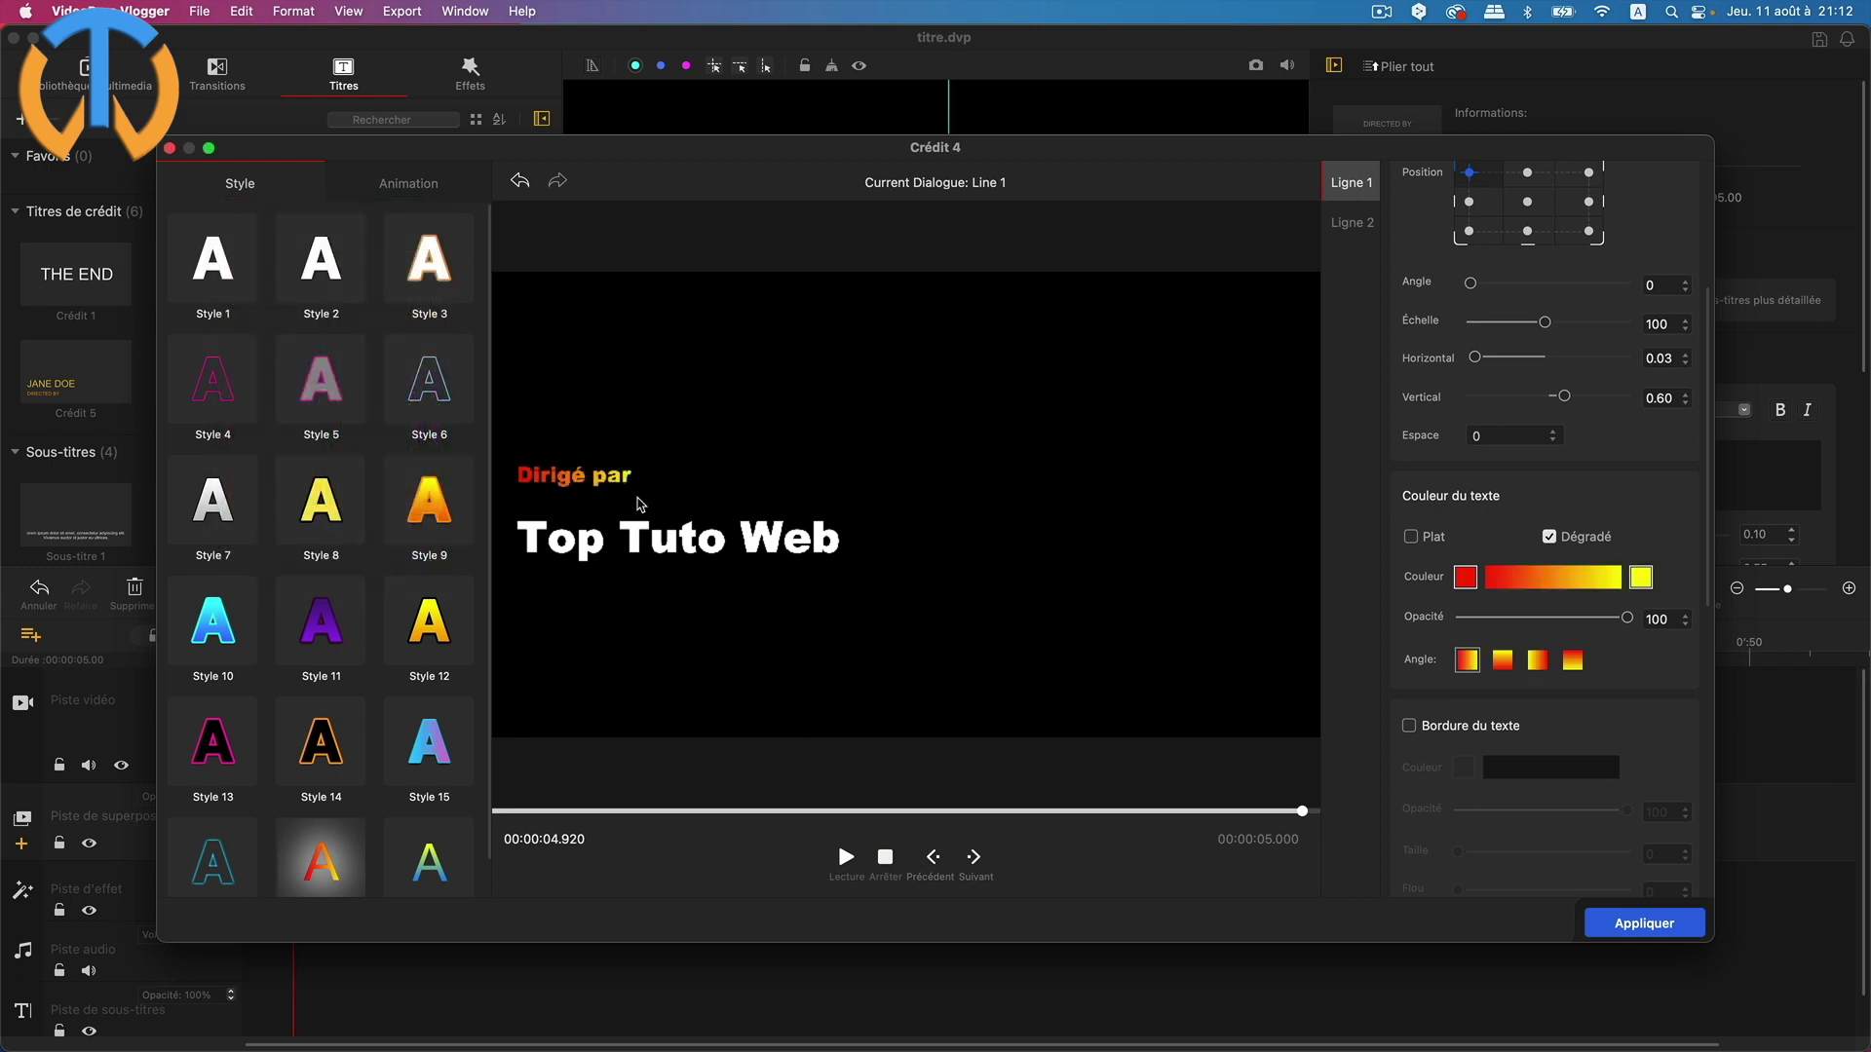
Try the different gradient angles on "Dirigé par" and return to the horizontal one with red at the start
click(1504, 661)
click(1540, 662)
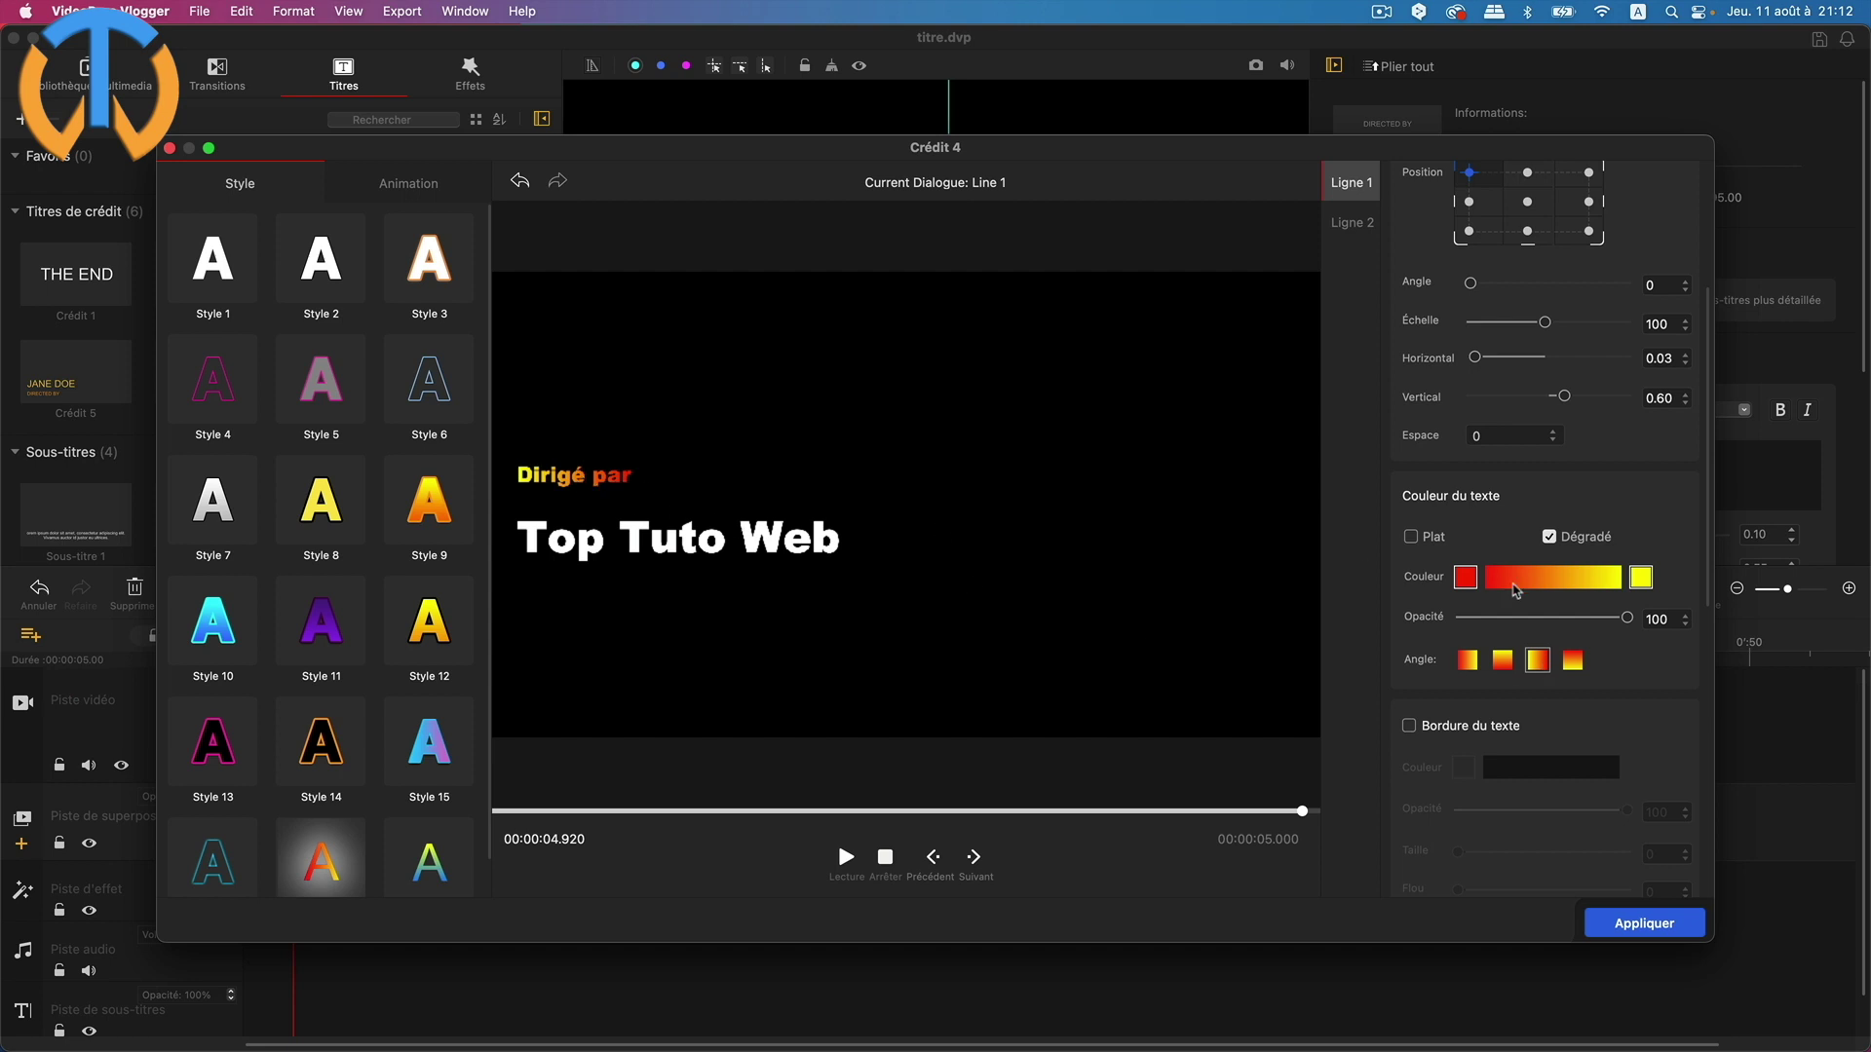
click(1574, 663)
click(1538, 662)
click(1506, 667)
click(1472, 667)
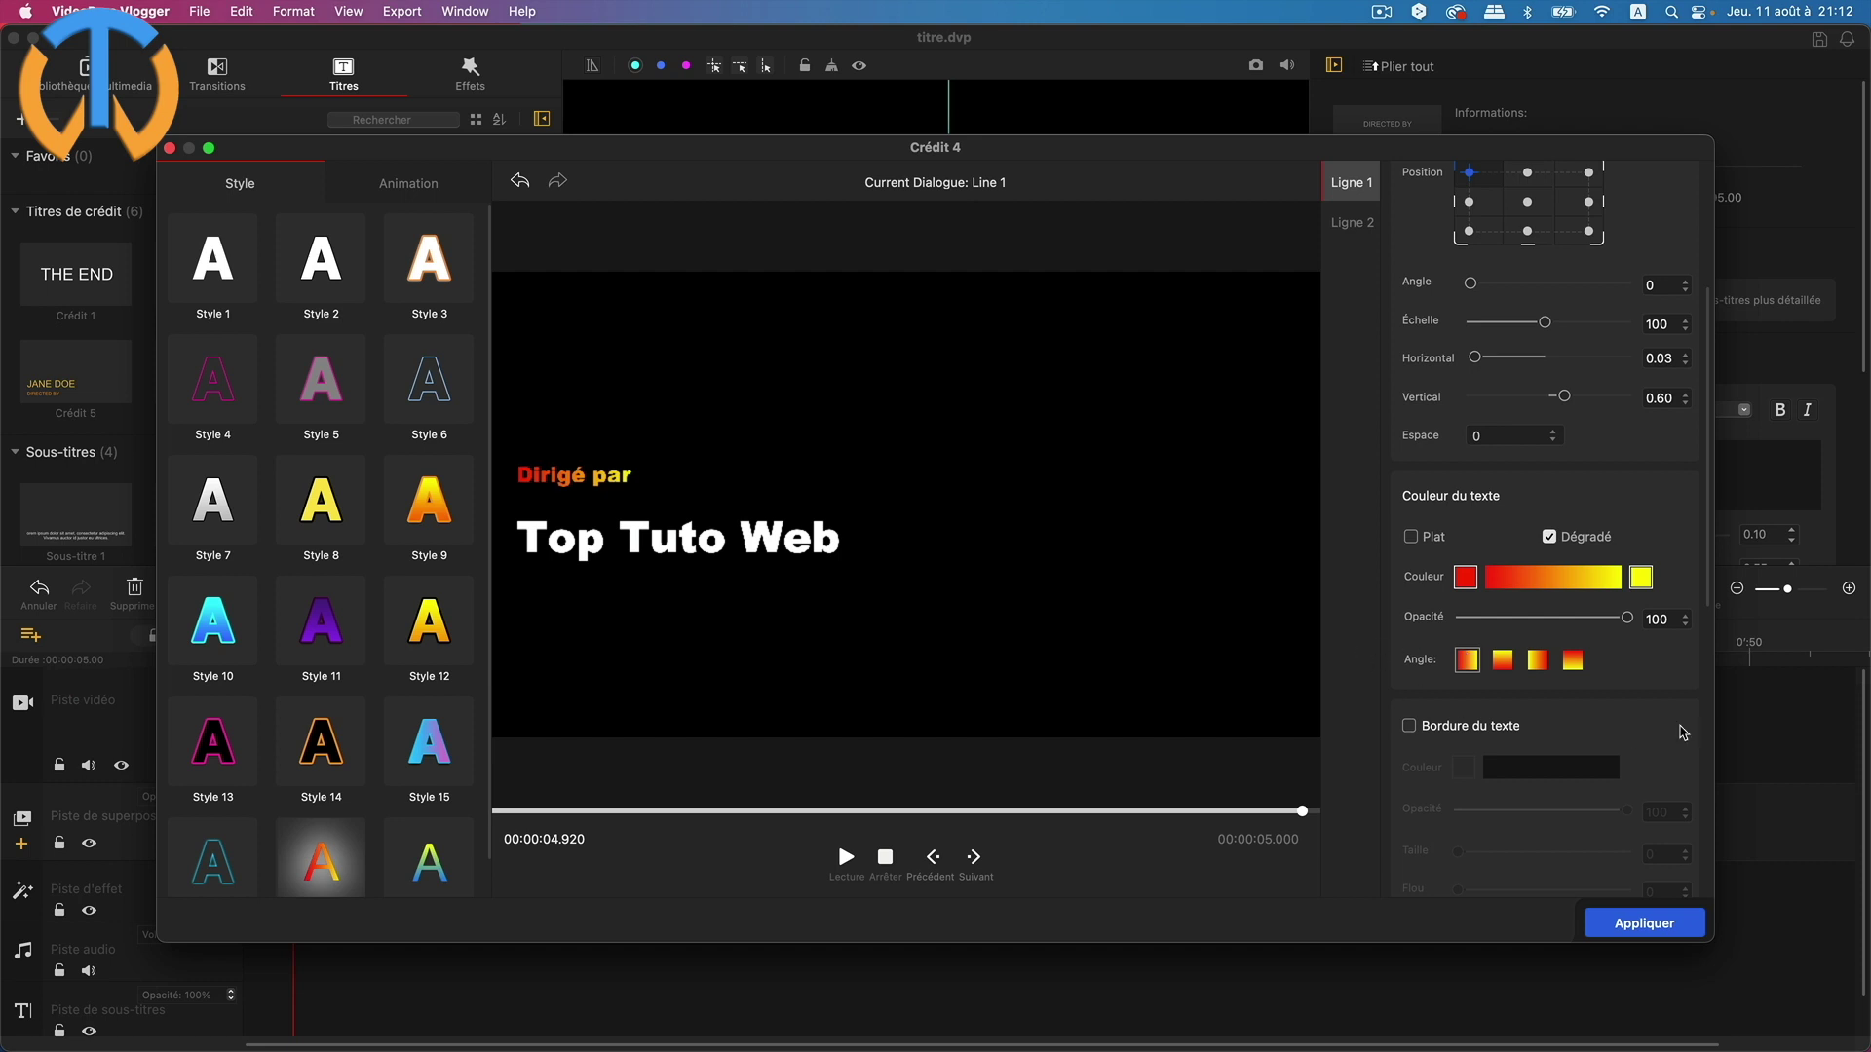
Try the four sideways animations on the "Dirigé par" line: scrolling in from the right and left, and moving out to the right and left
scroll(1641, 707, down, 3)
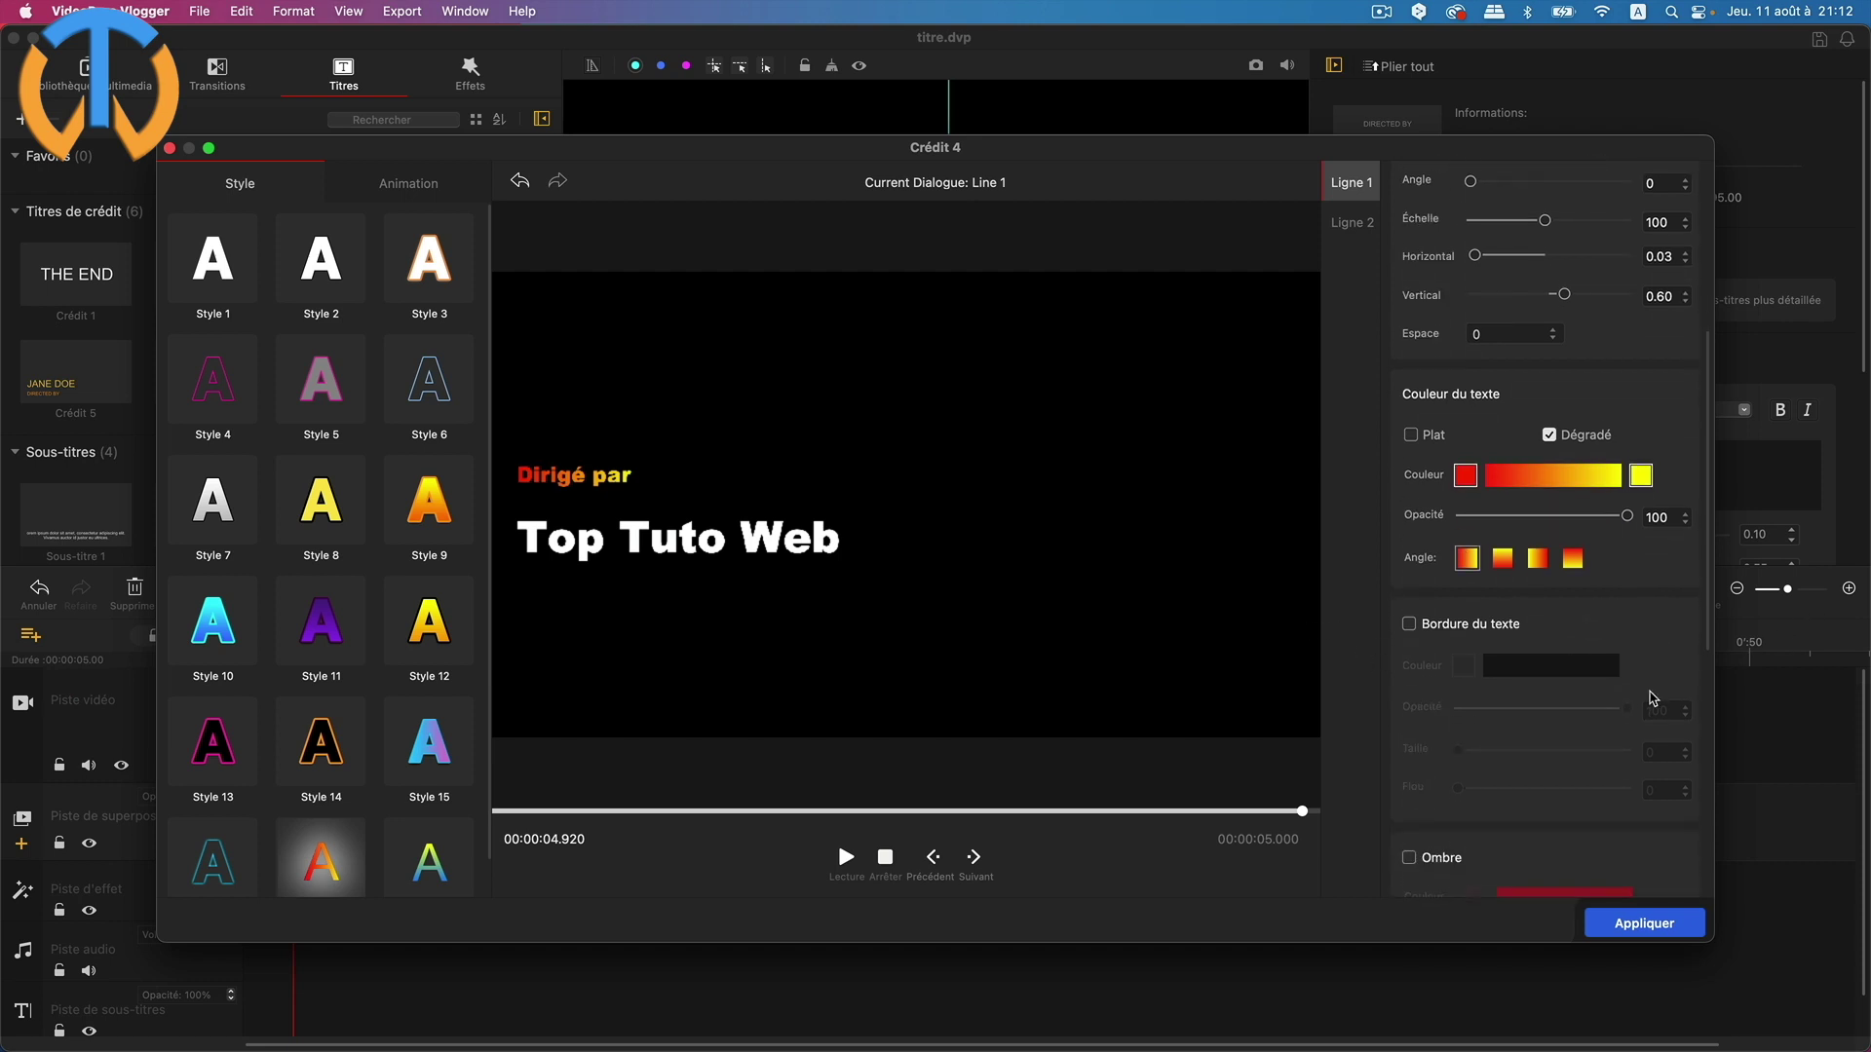
scroll(1578, 702, down, 3)
scroll(1571, 794, down, 10)
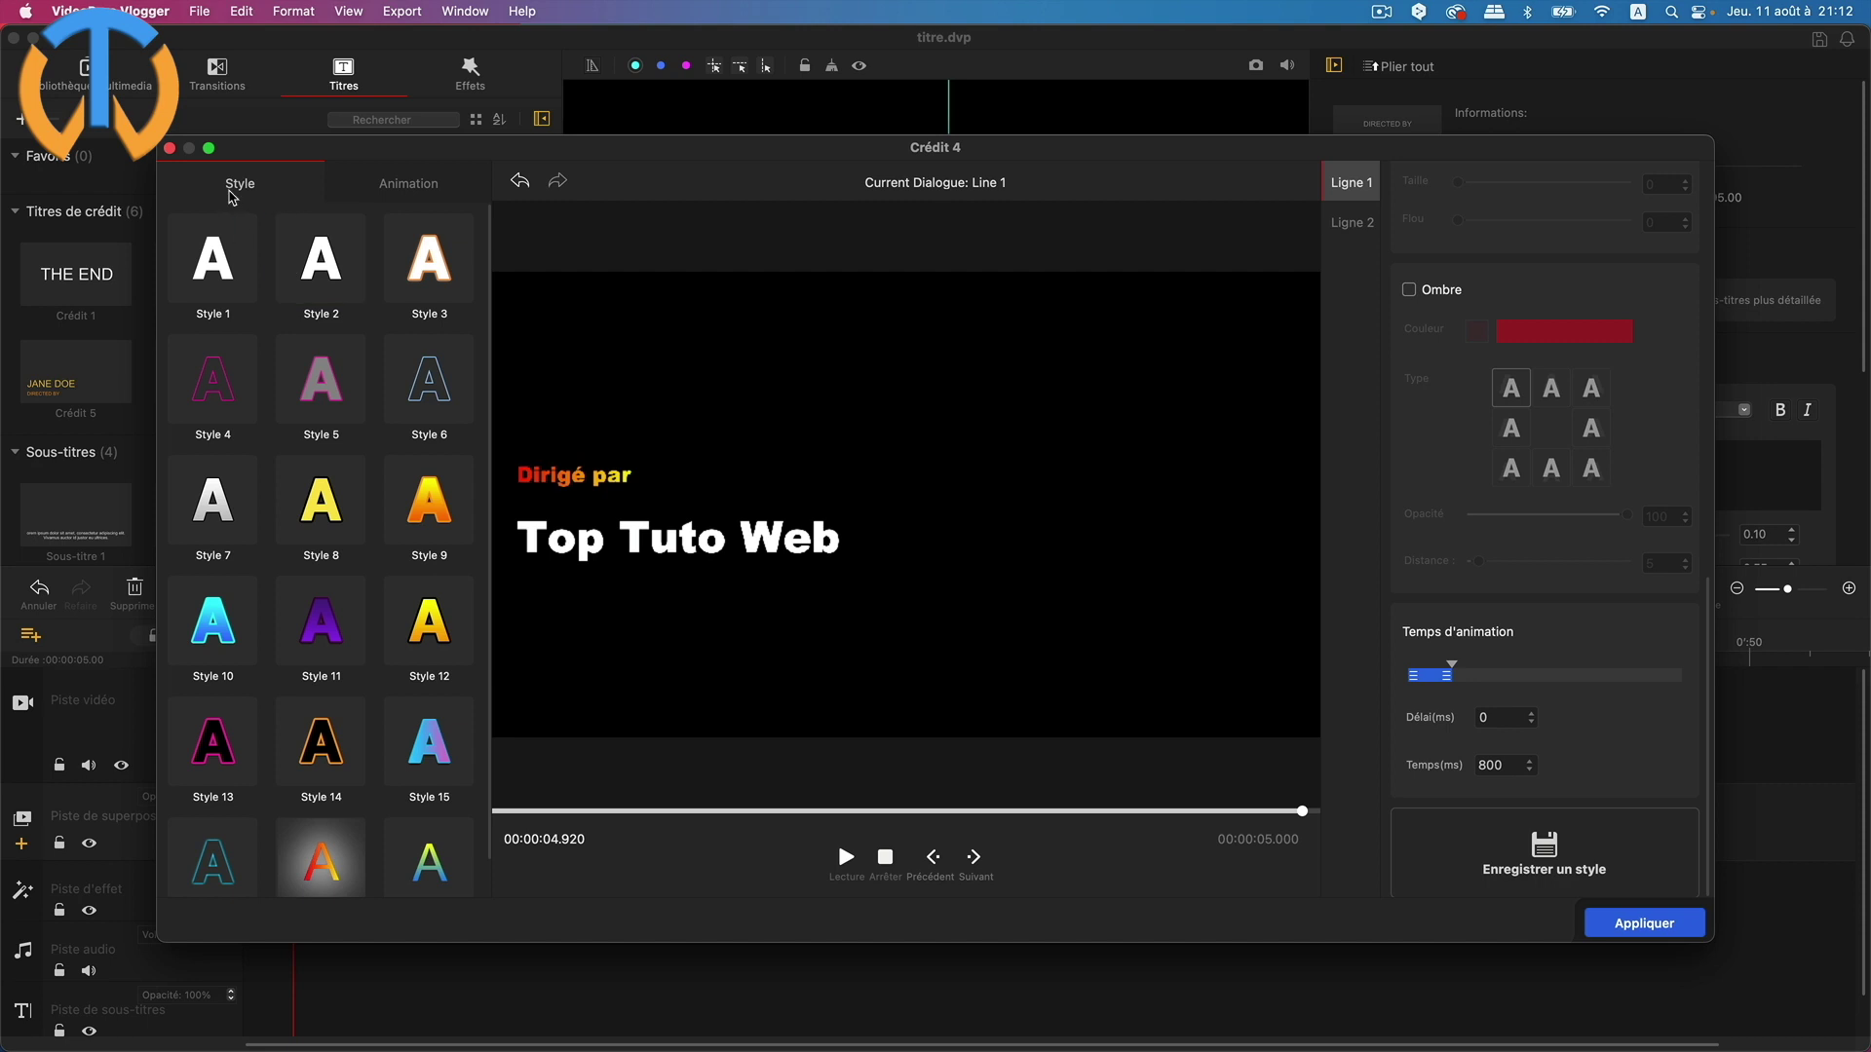
click(416, 190)
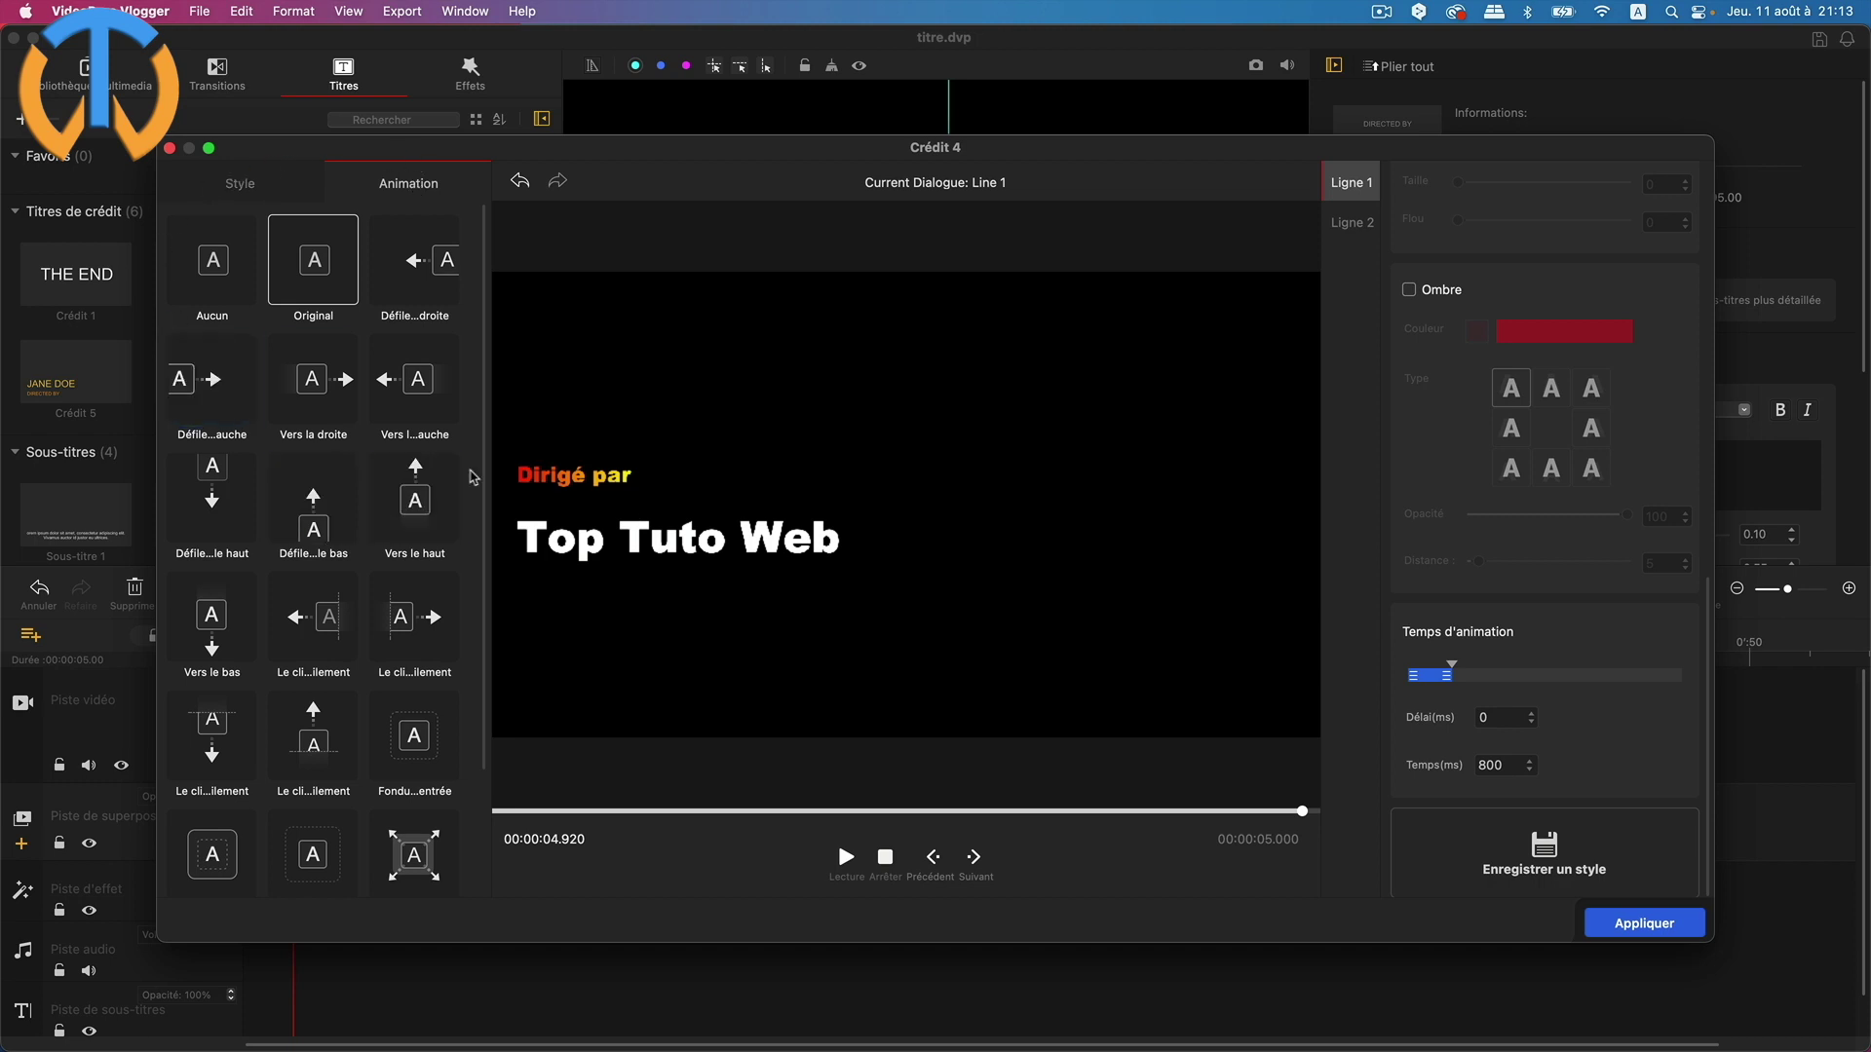
click(410, 265)
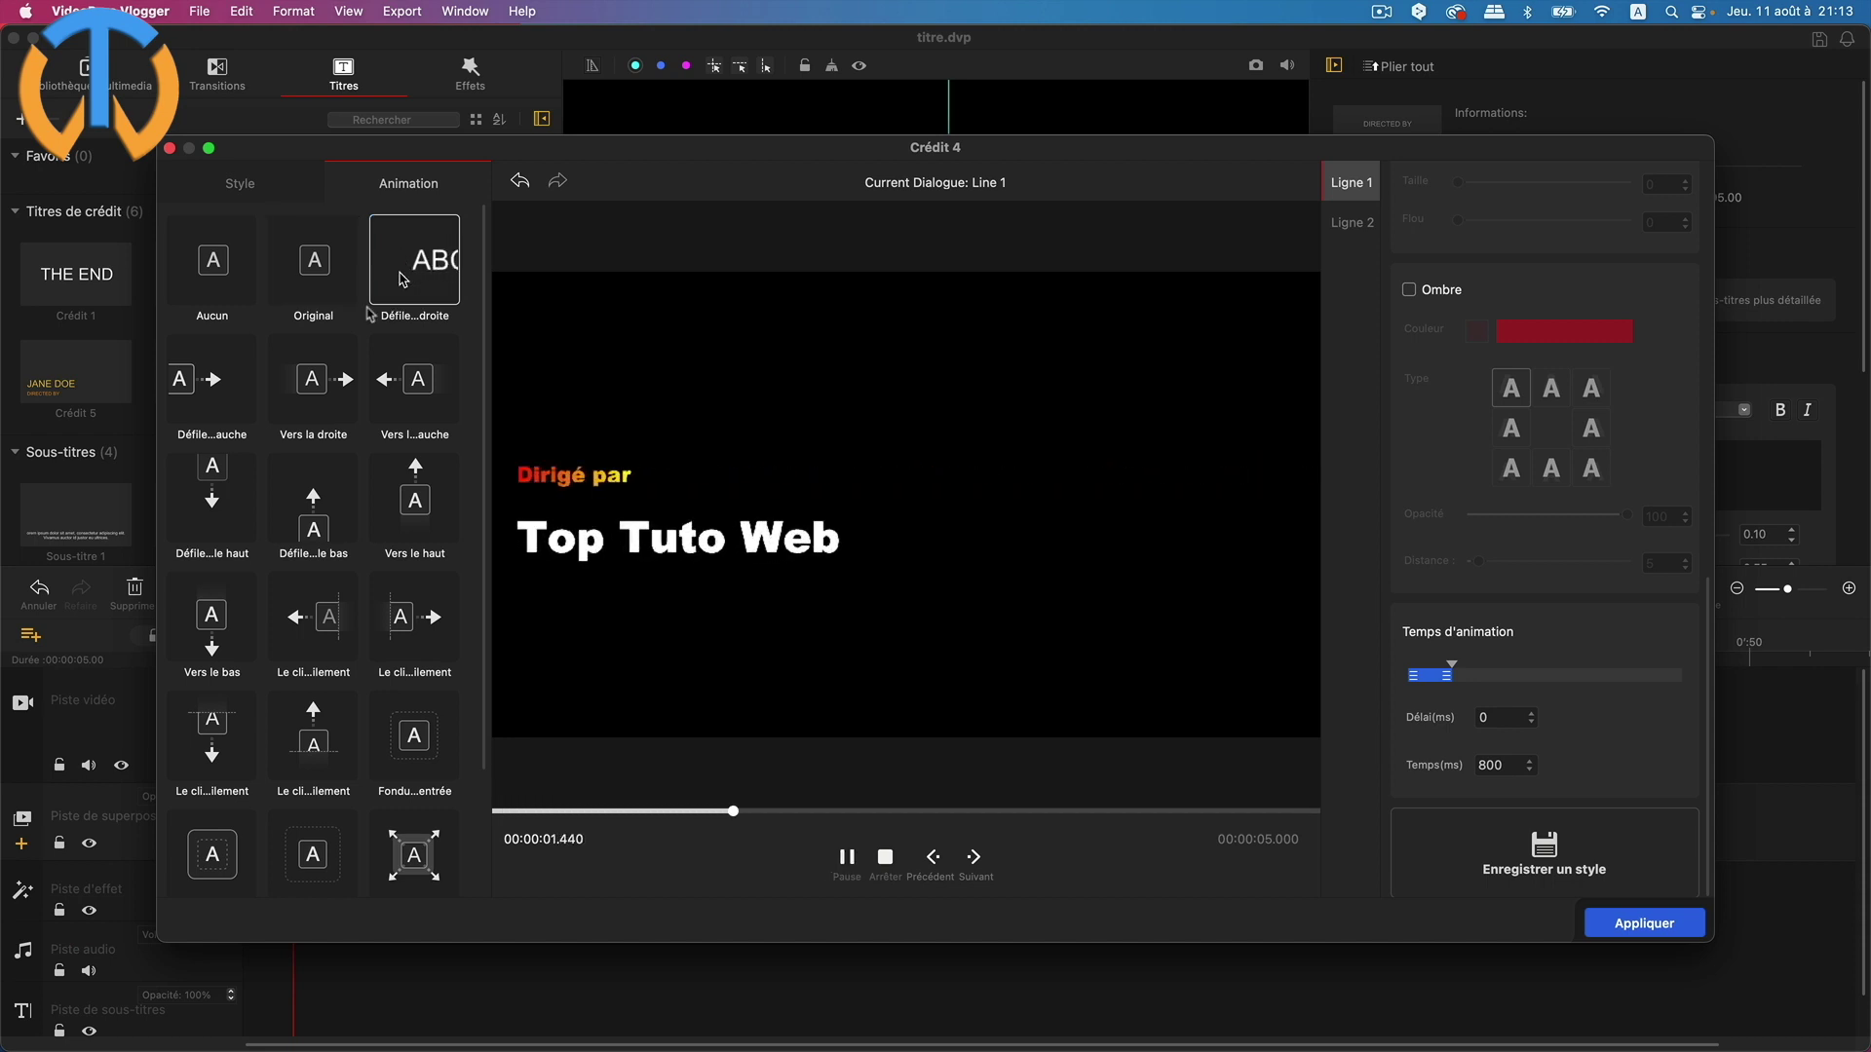
click(231, 394)
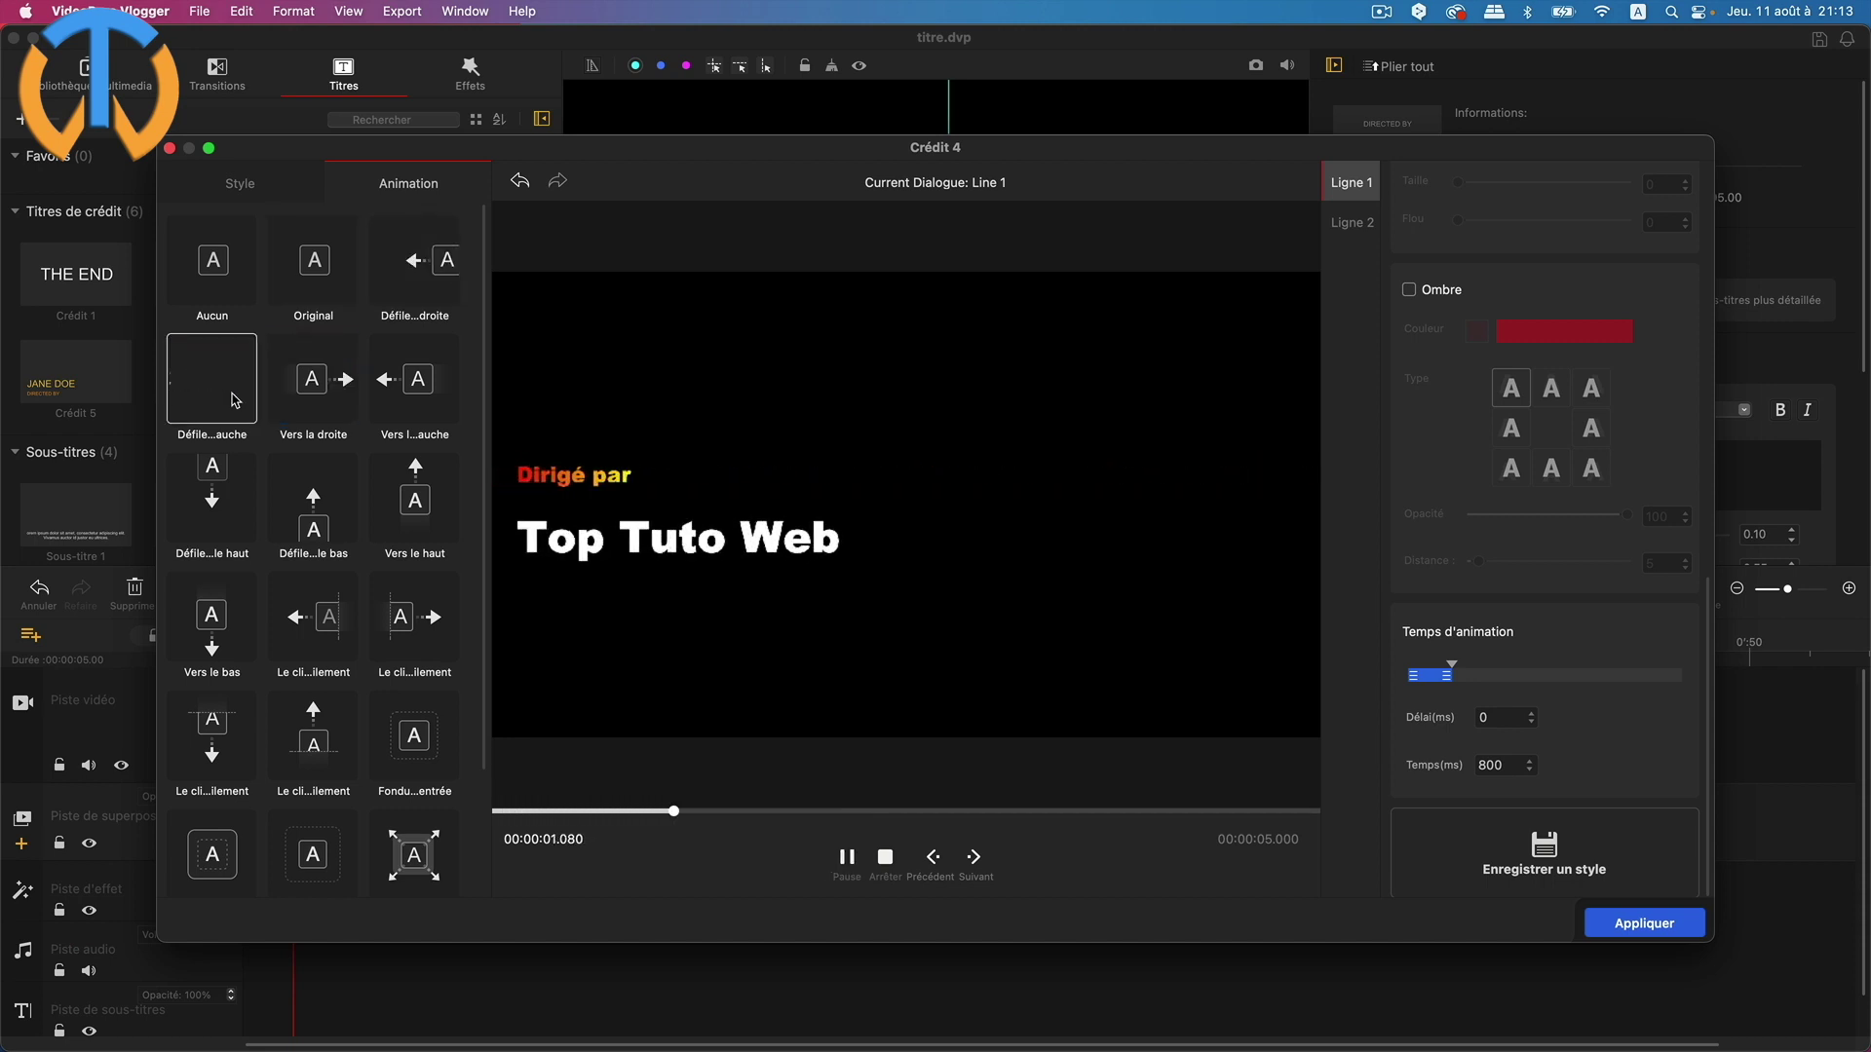
click(312, 380)
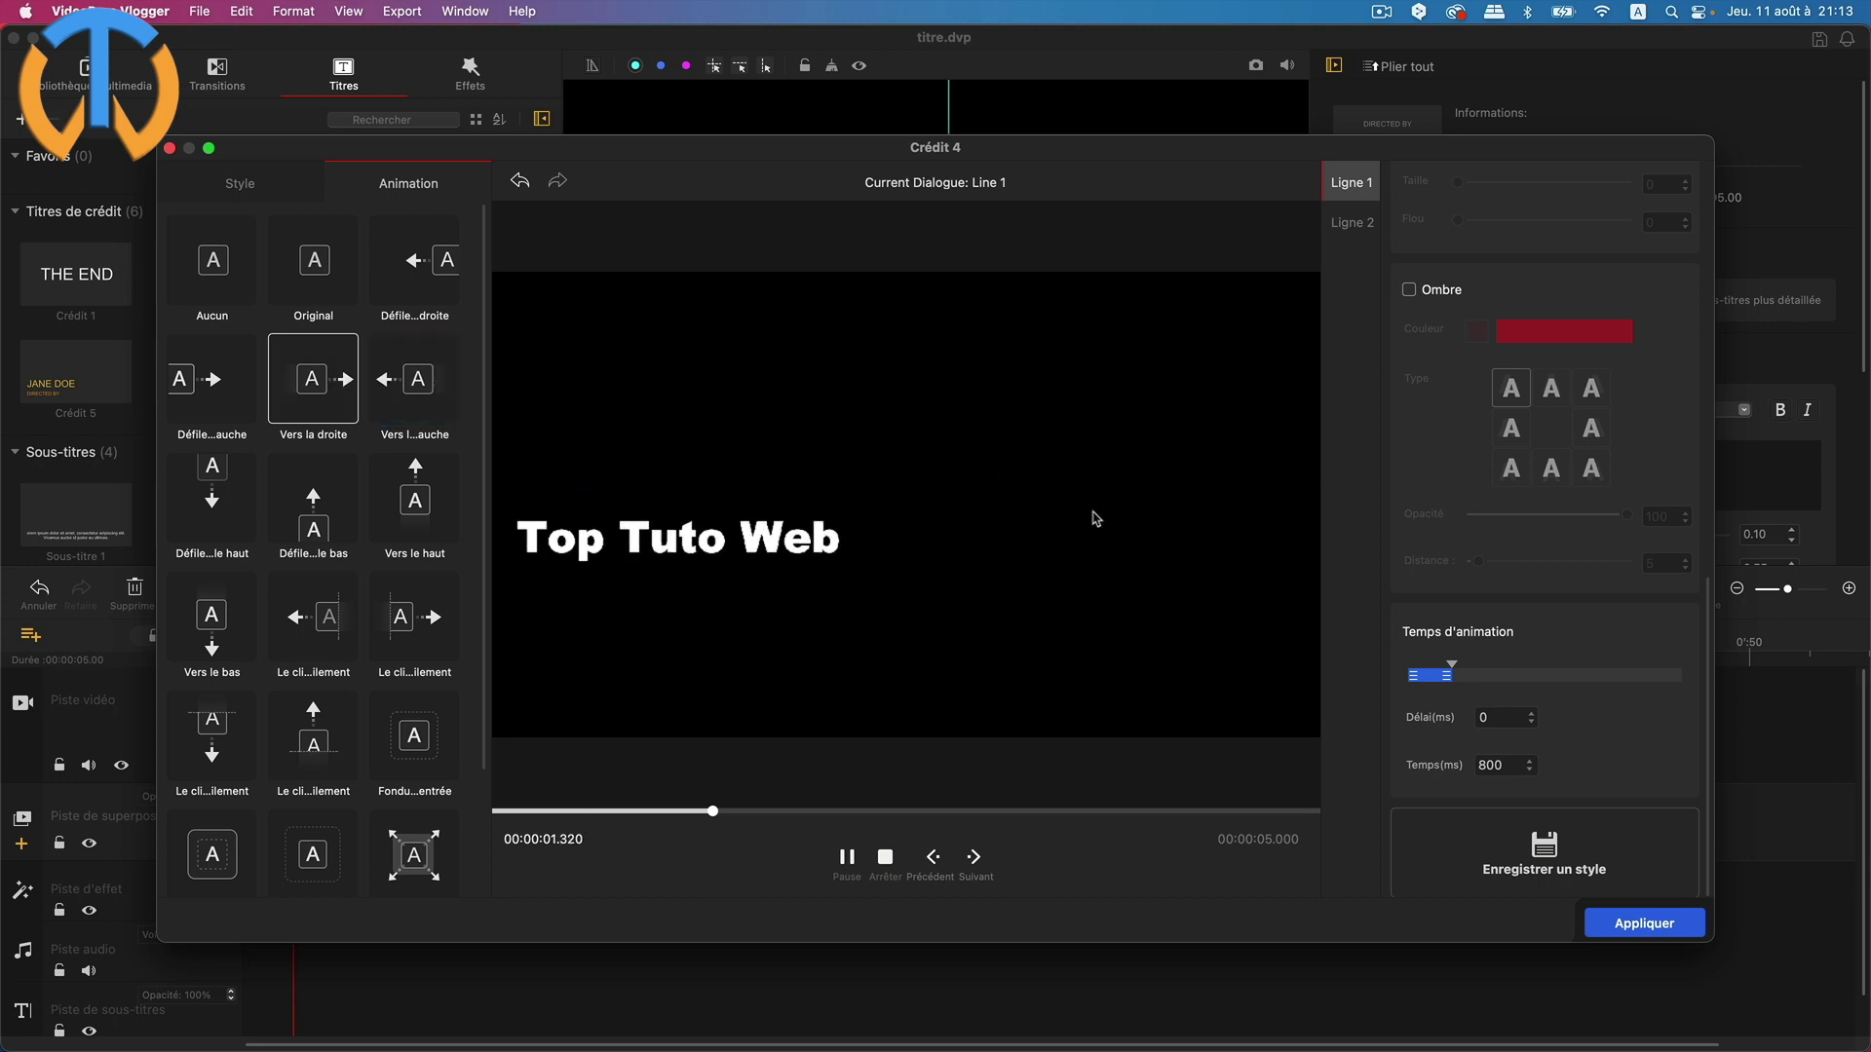
click(410, 385)
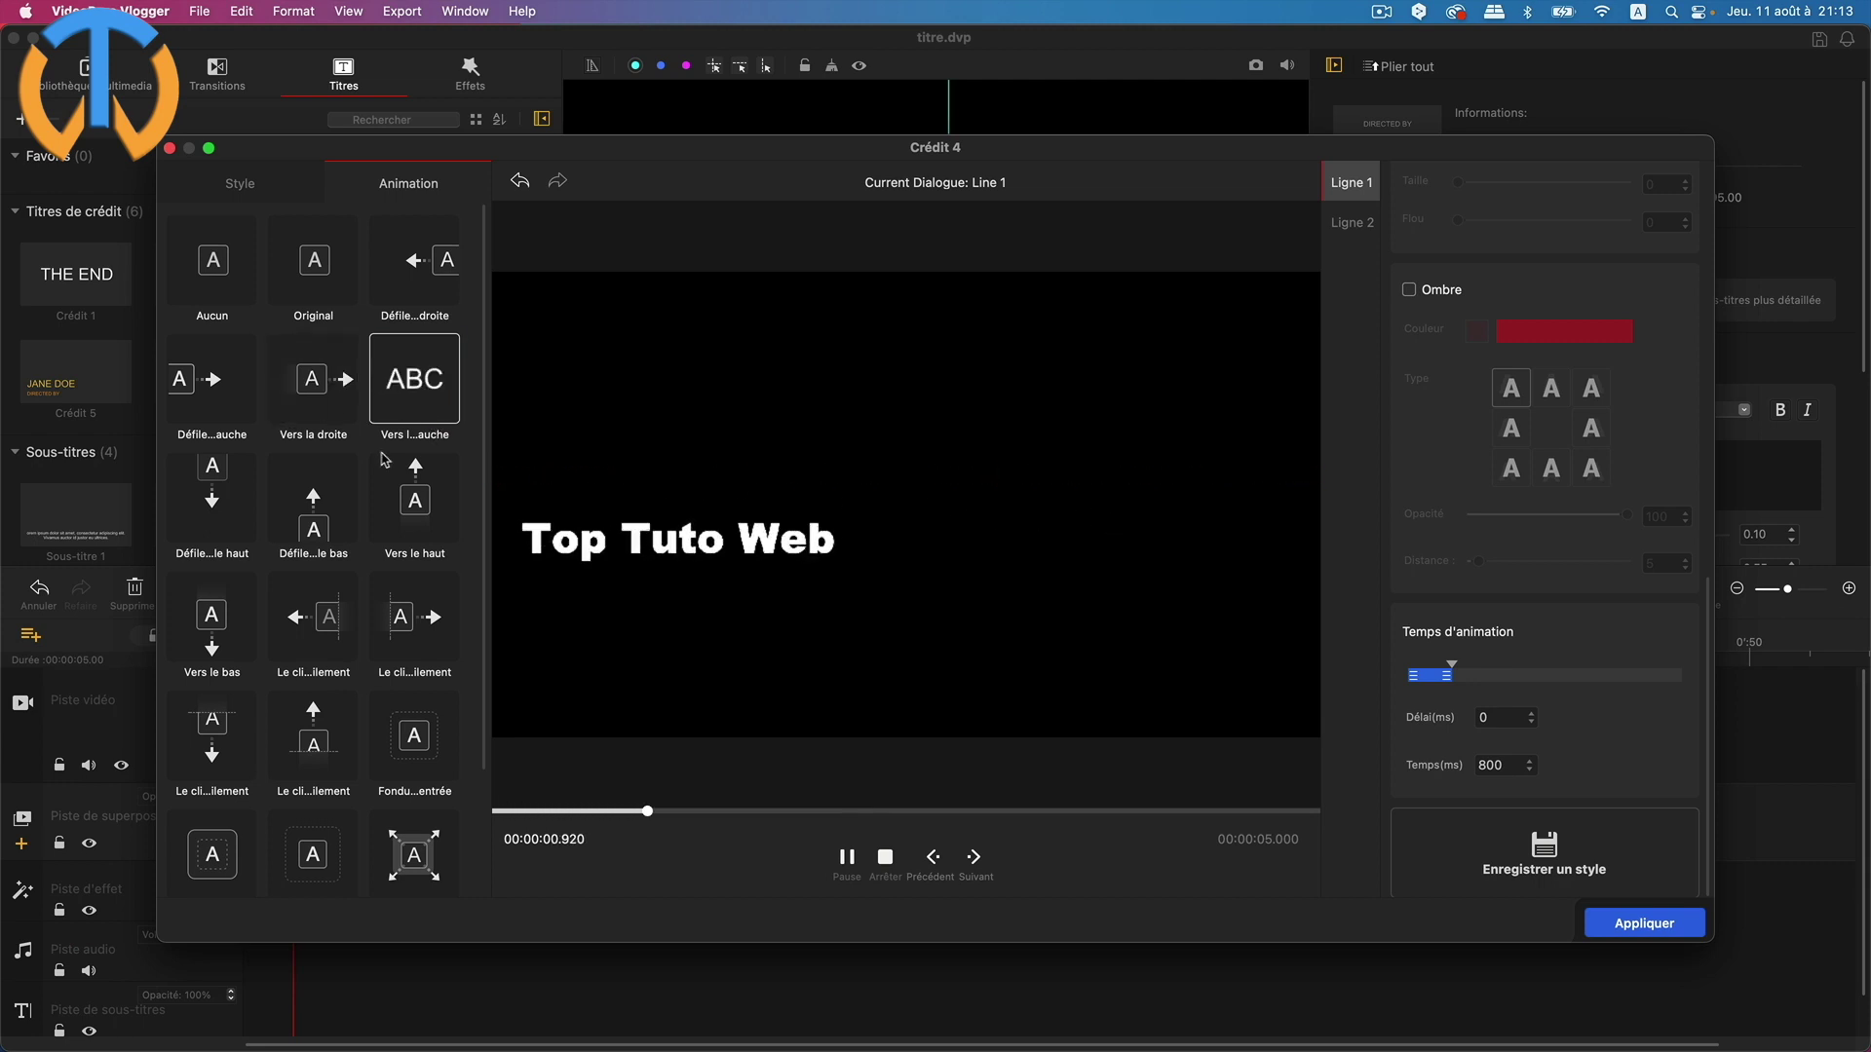
Try the vertical entry and exit animations on "Dirigé par", and apply the leftward "Le cli…ilement" animation
click(214, 499)
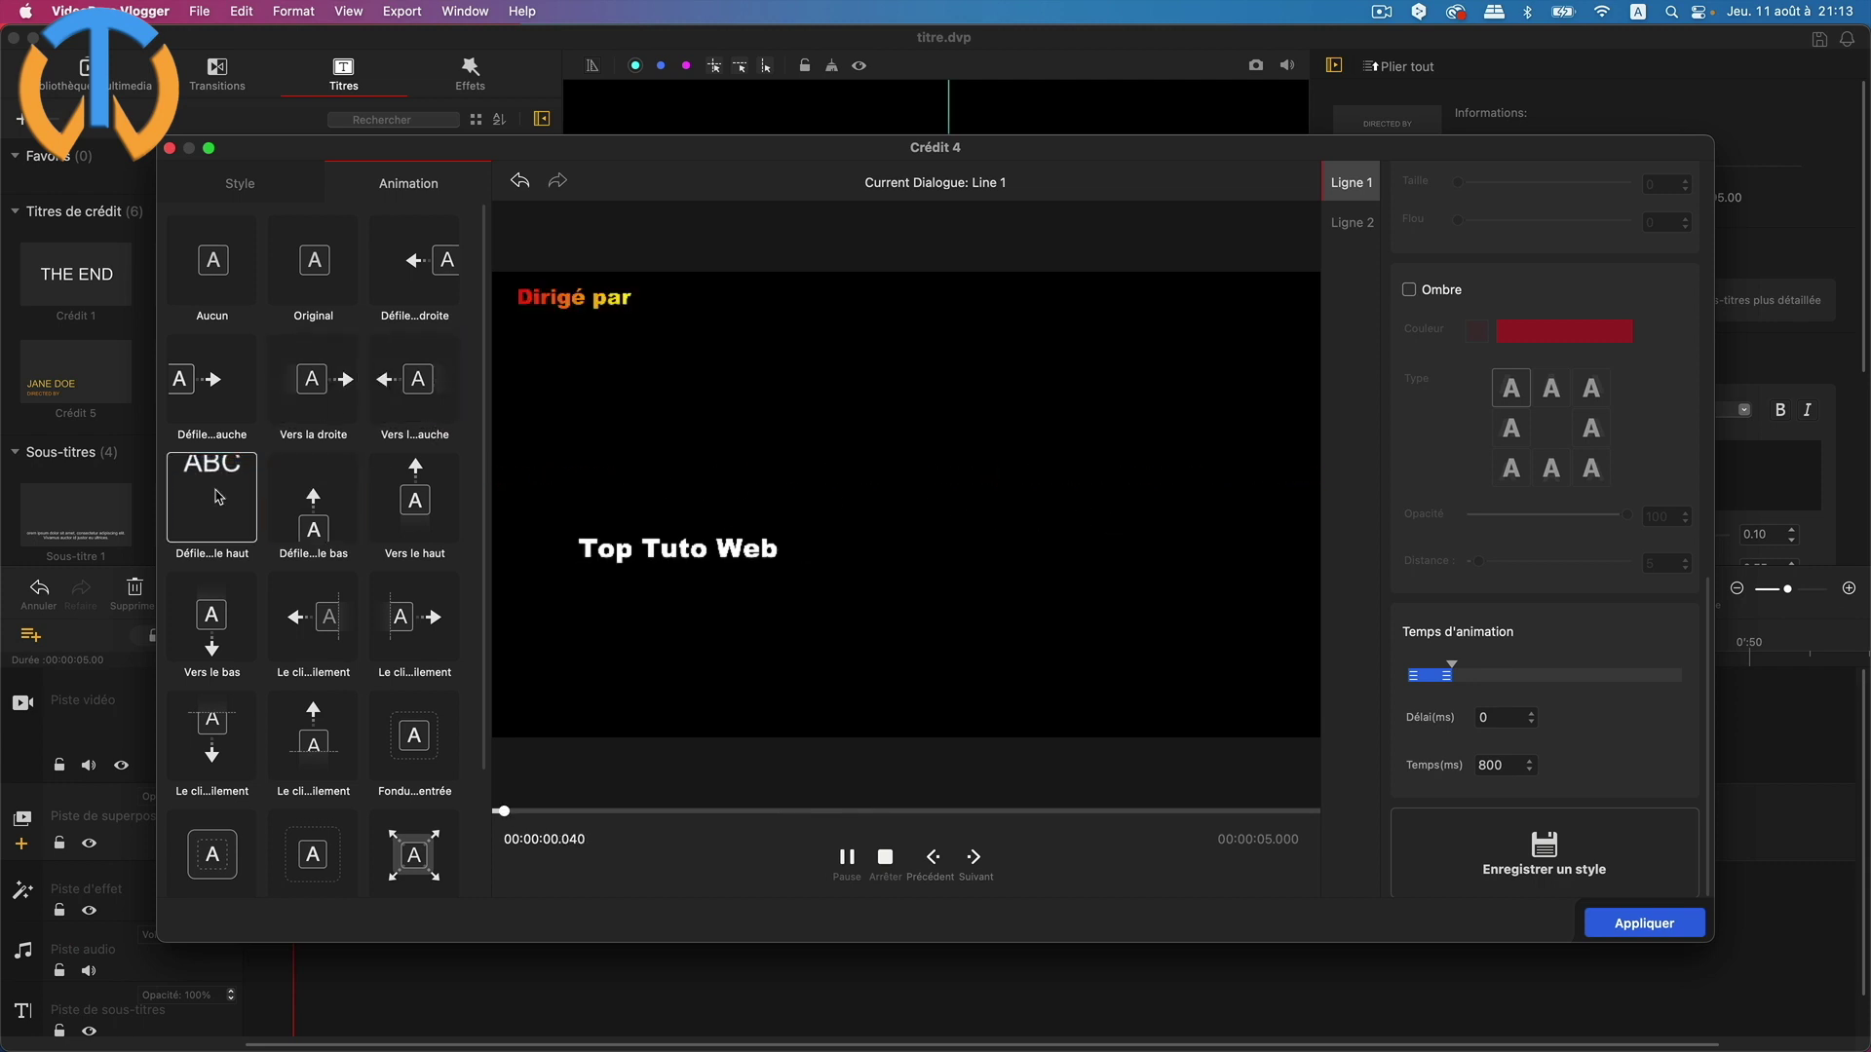
click(302, 512)
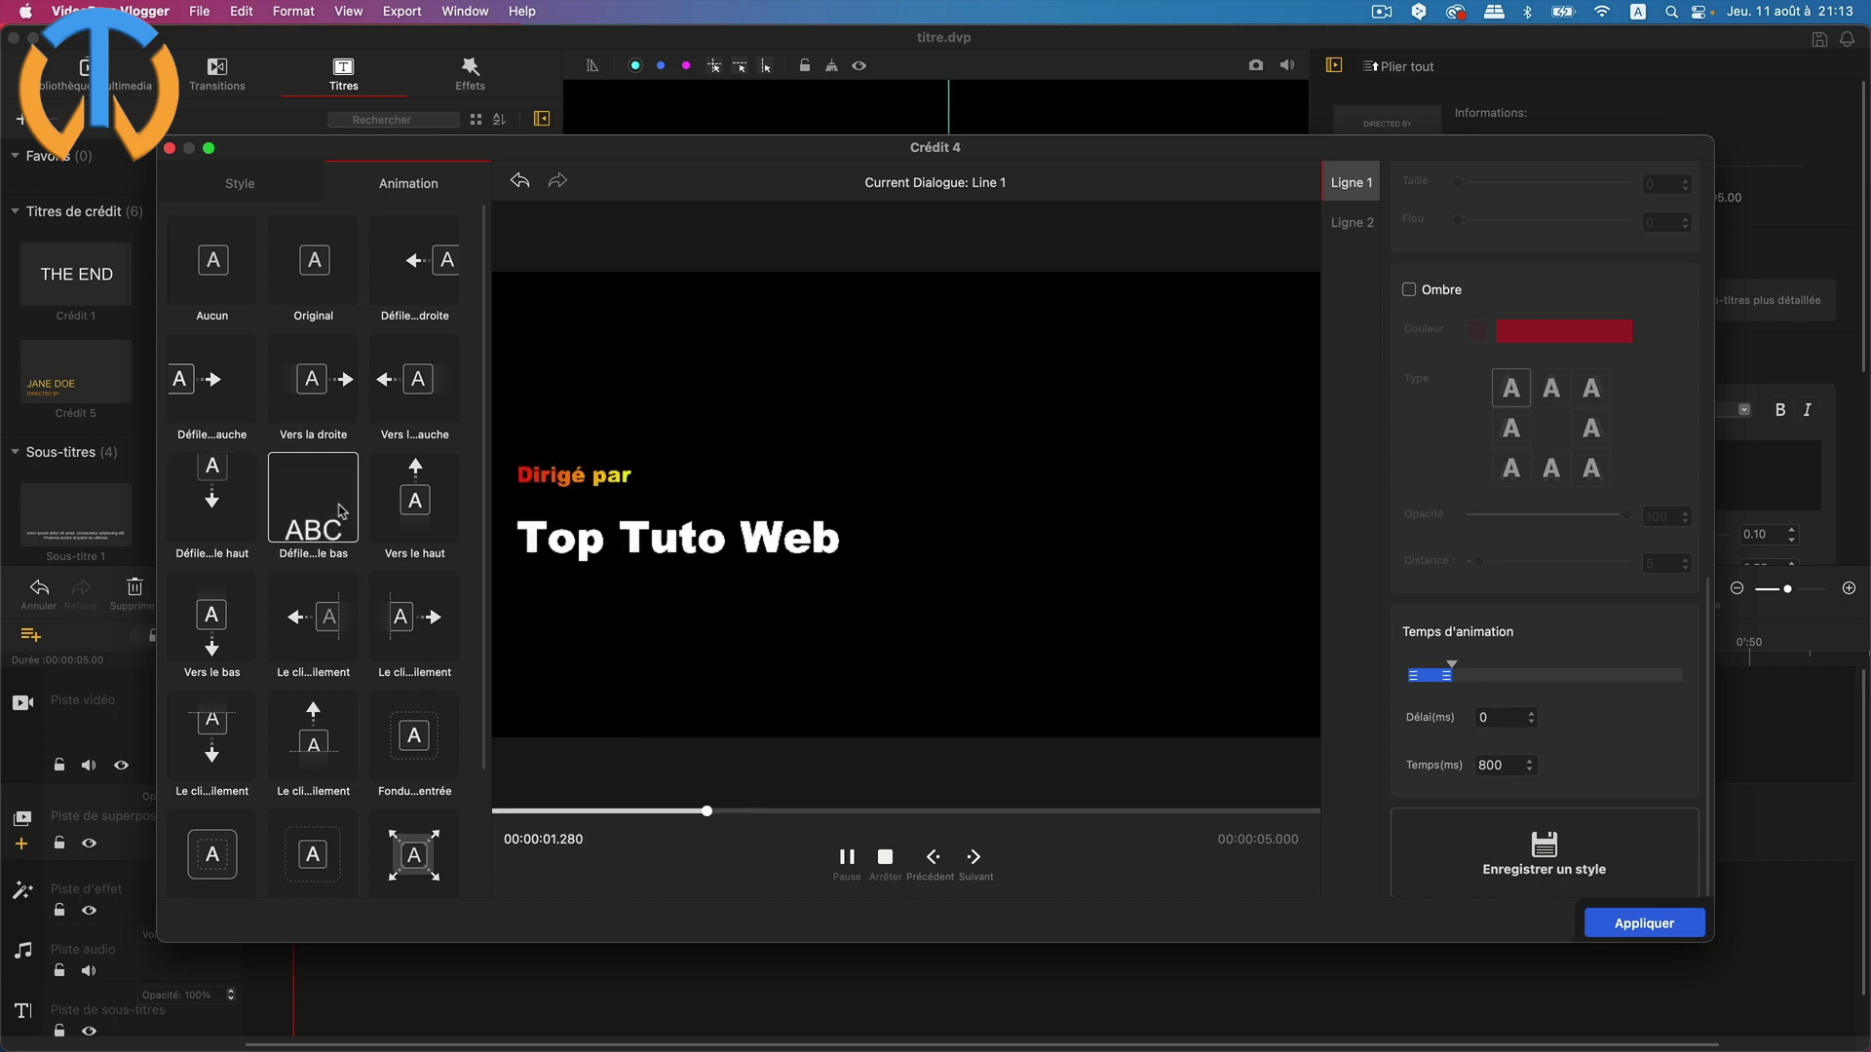
click(415, 497)
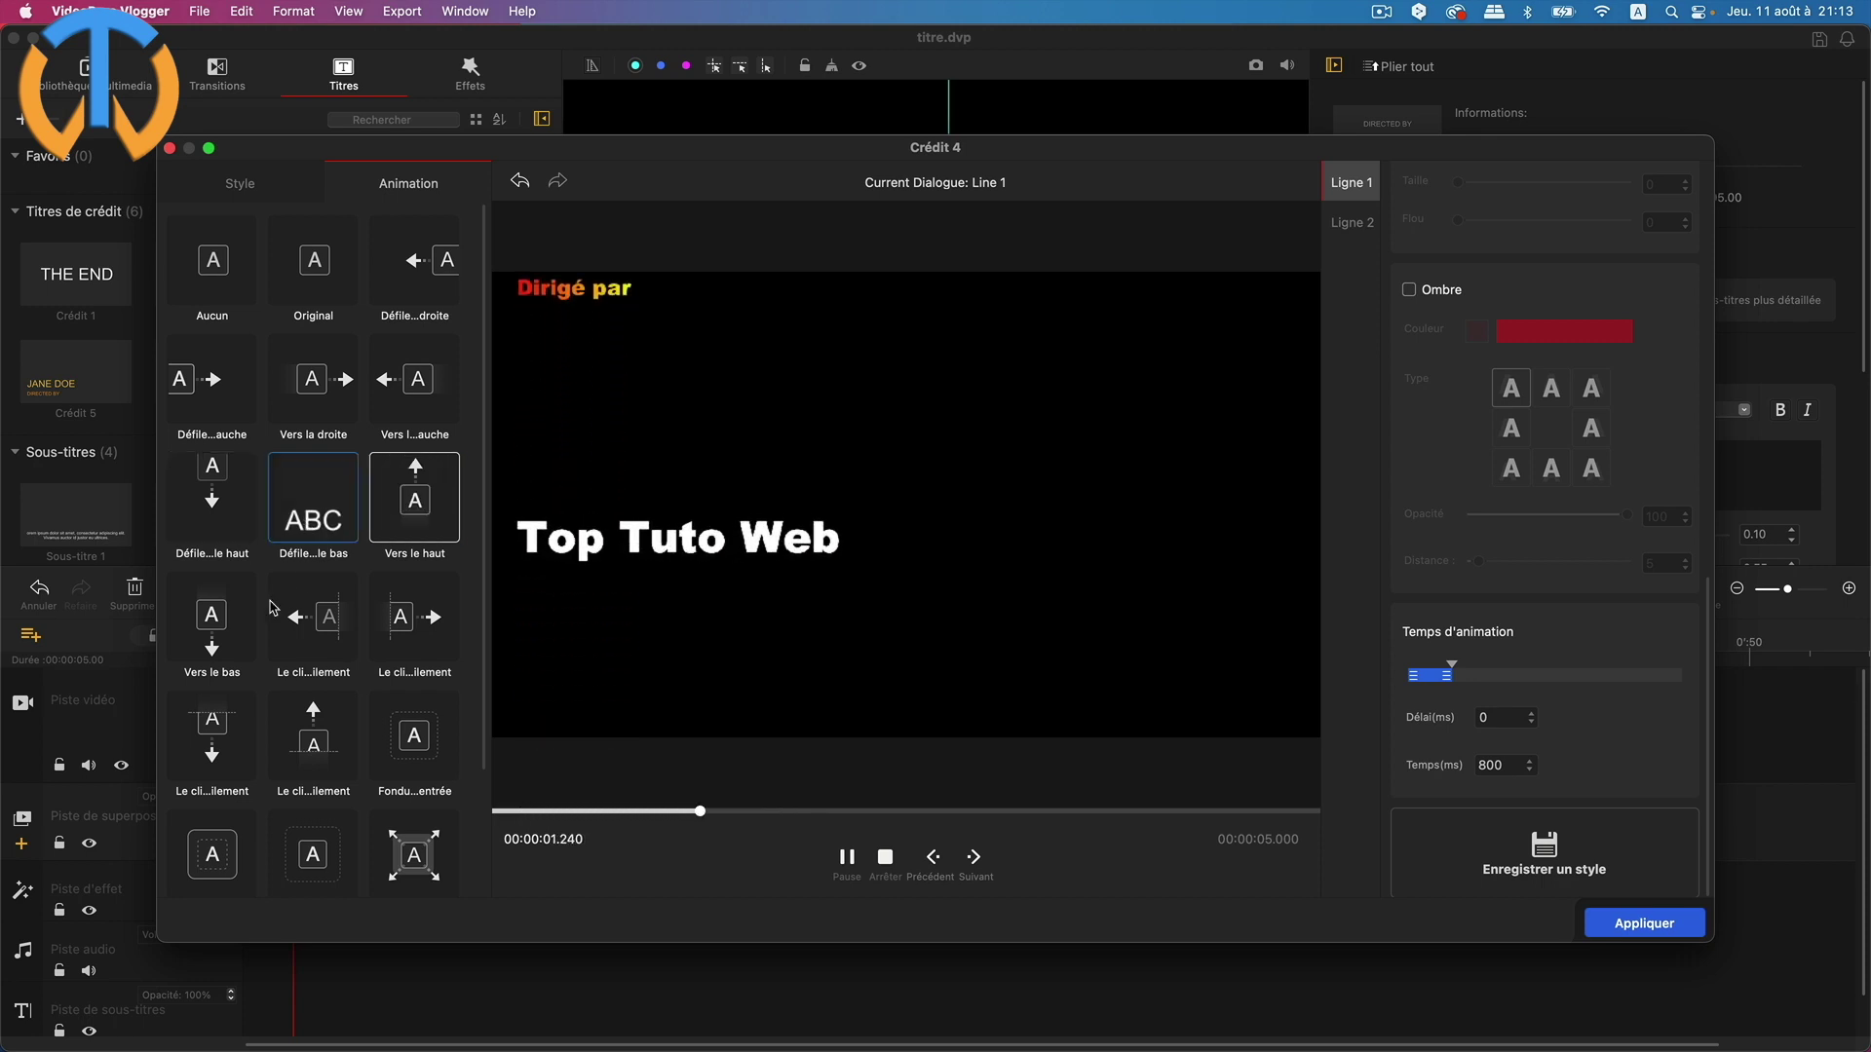
click(210, 618)
click(315, 640)
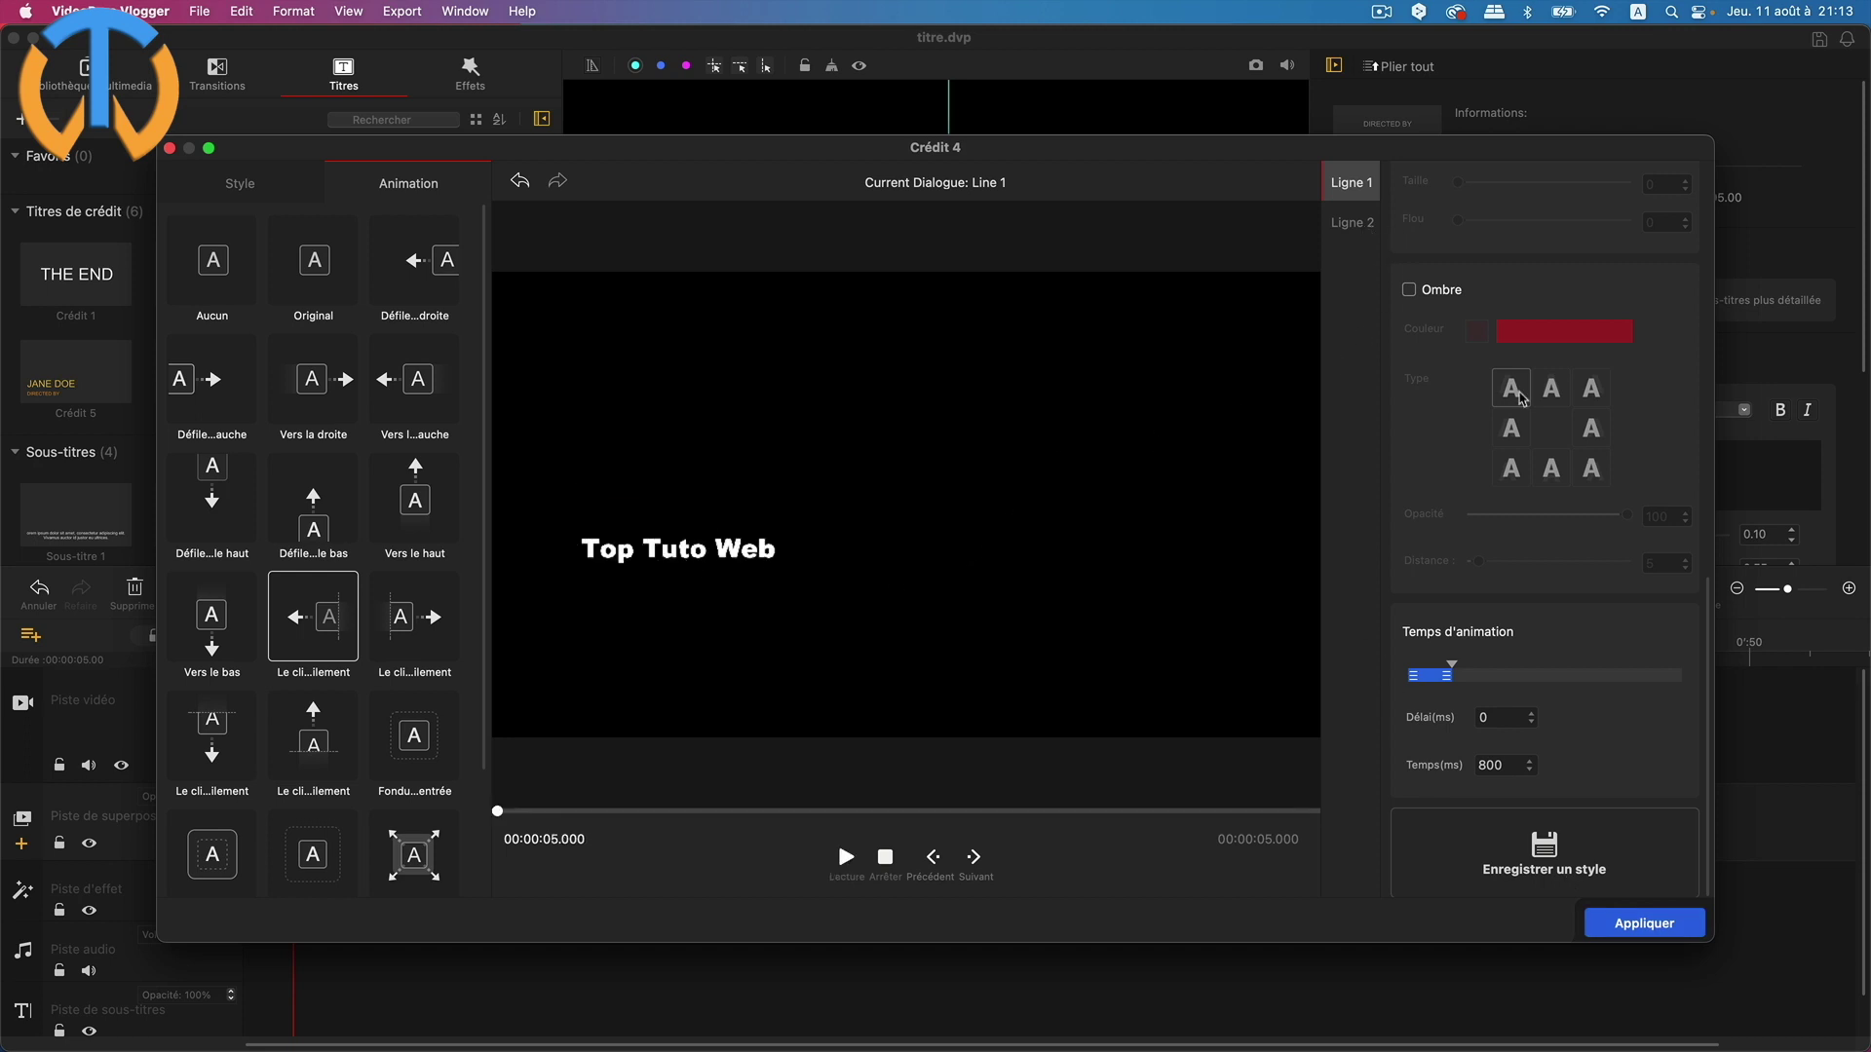
Select the "Top Tuto Web" line, show the style presets and move the preview to 00:00:01.451
scroll(1525, 401, up, 10)
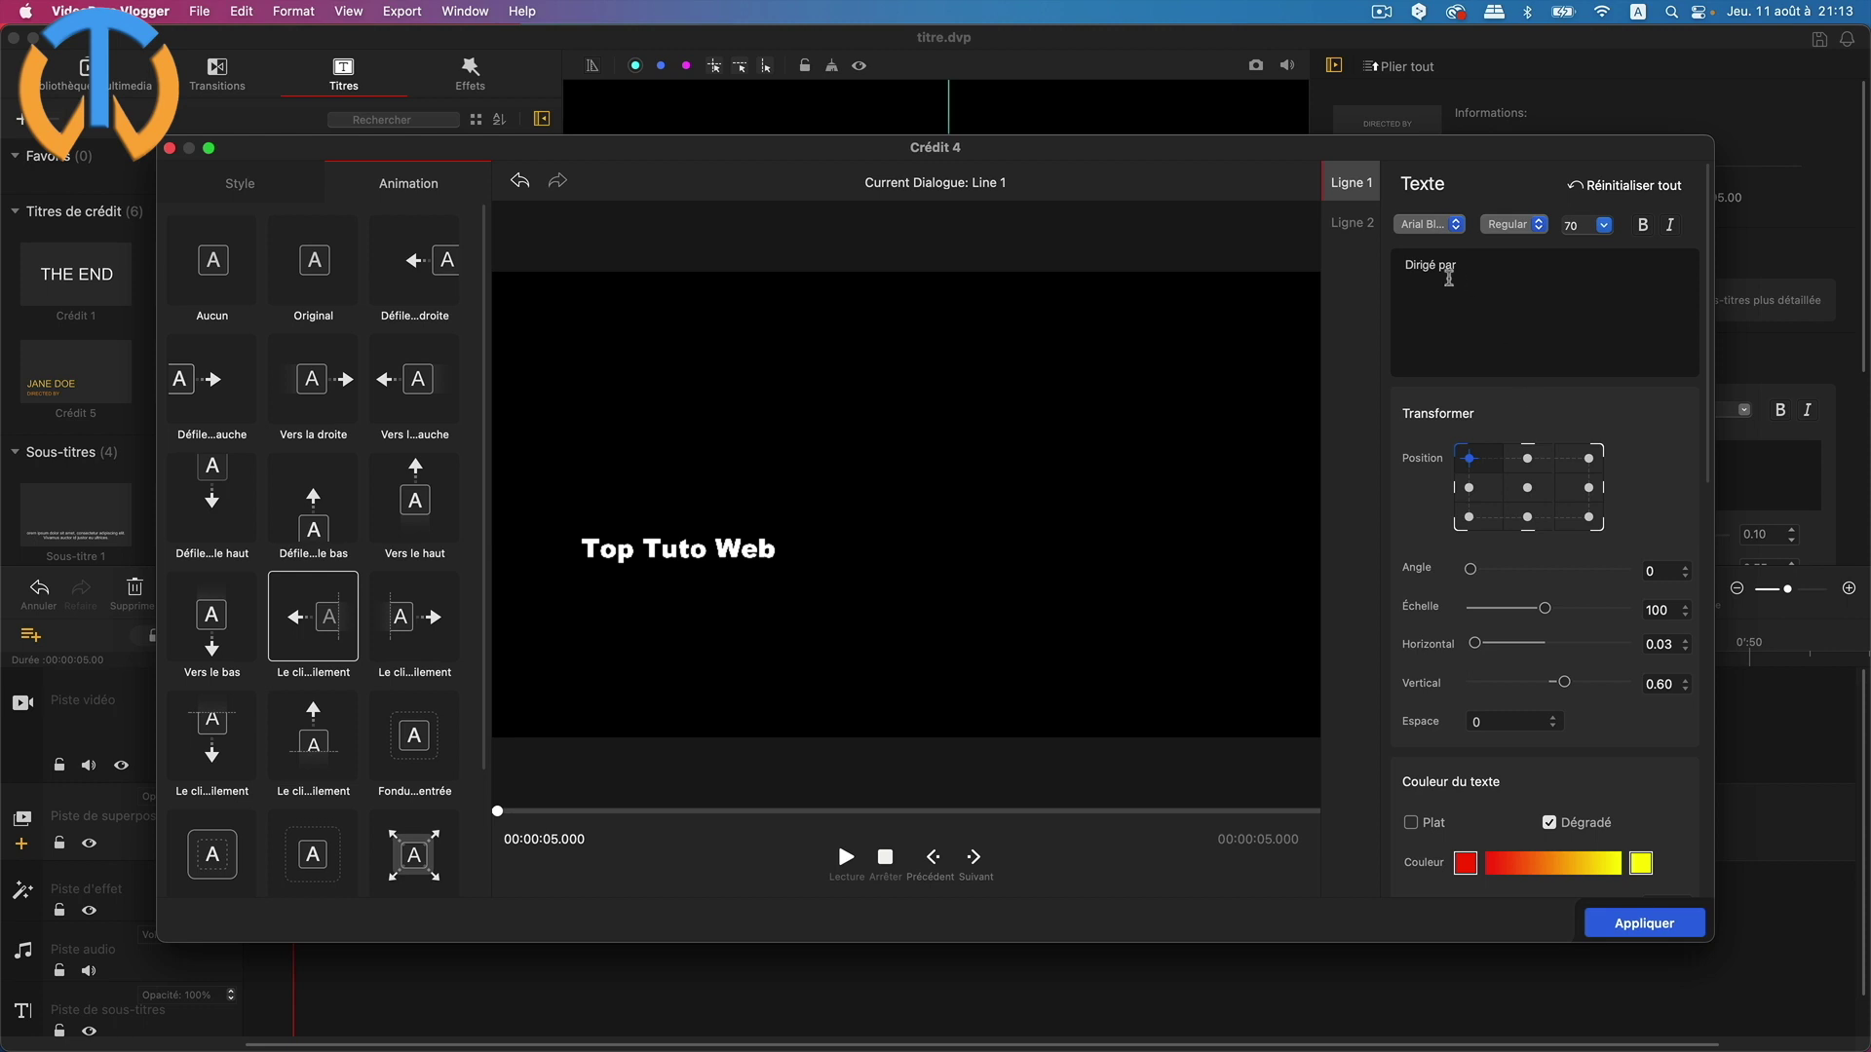
click(1354, 228)
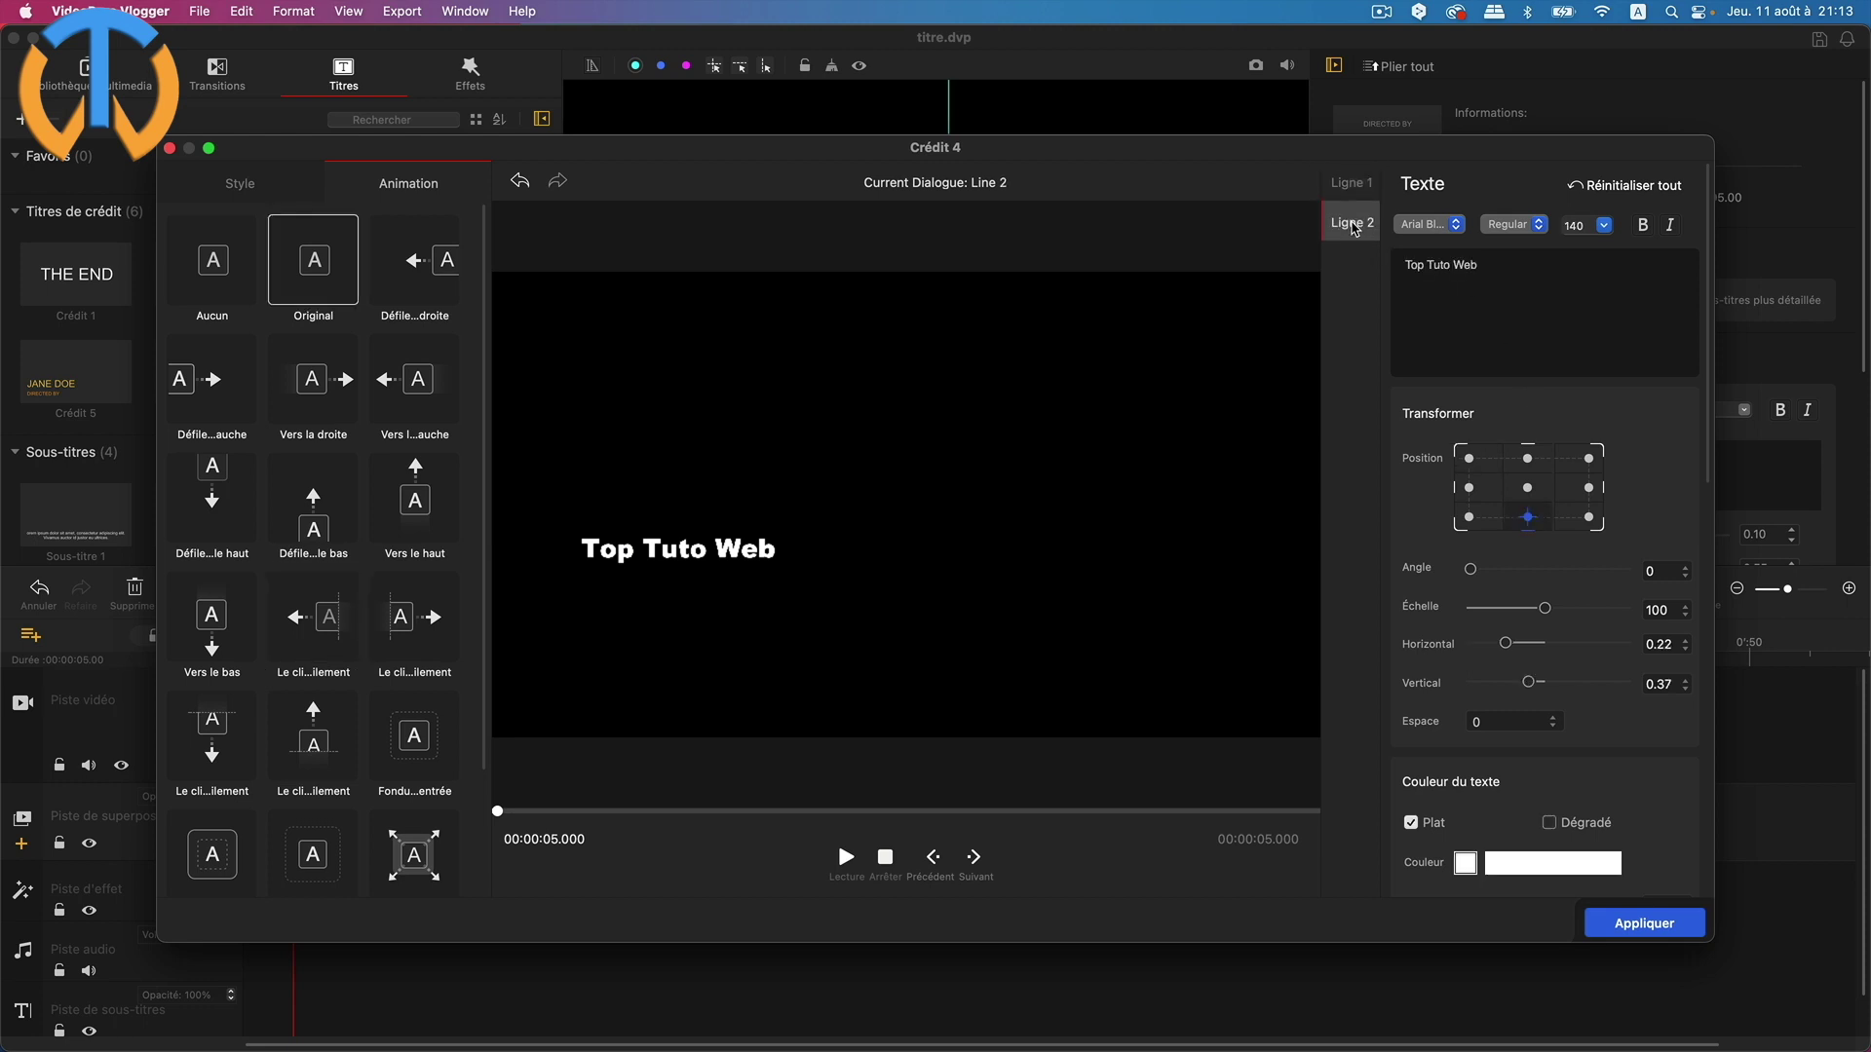
click(274, 185)
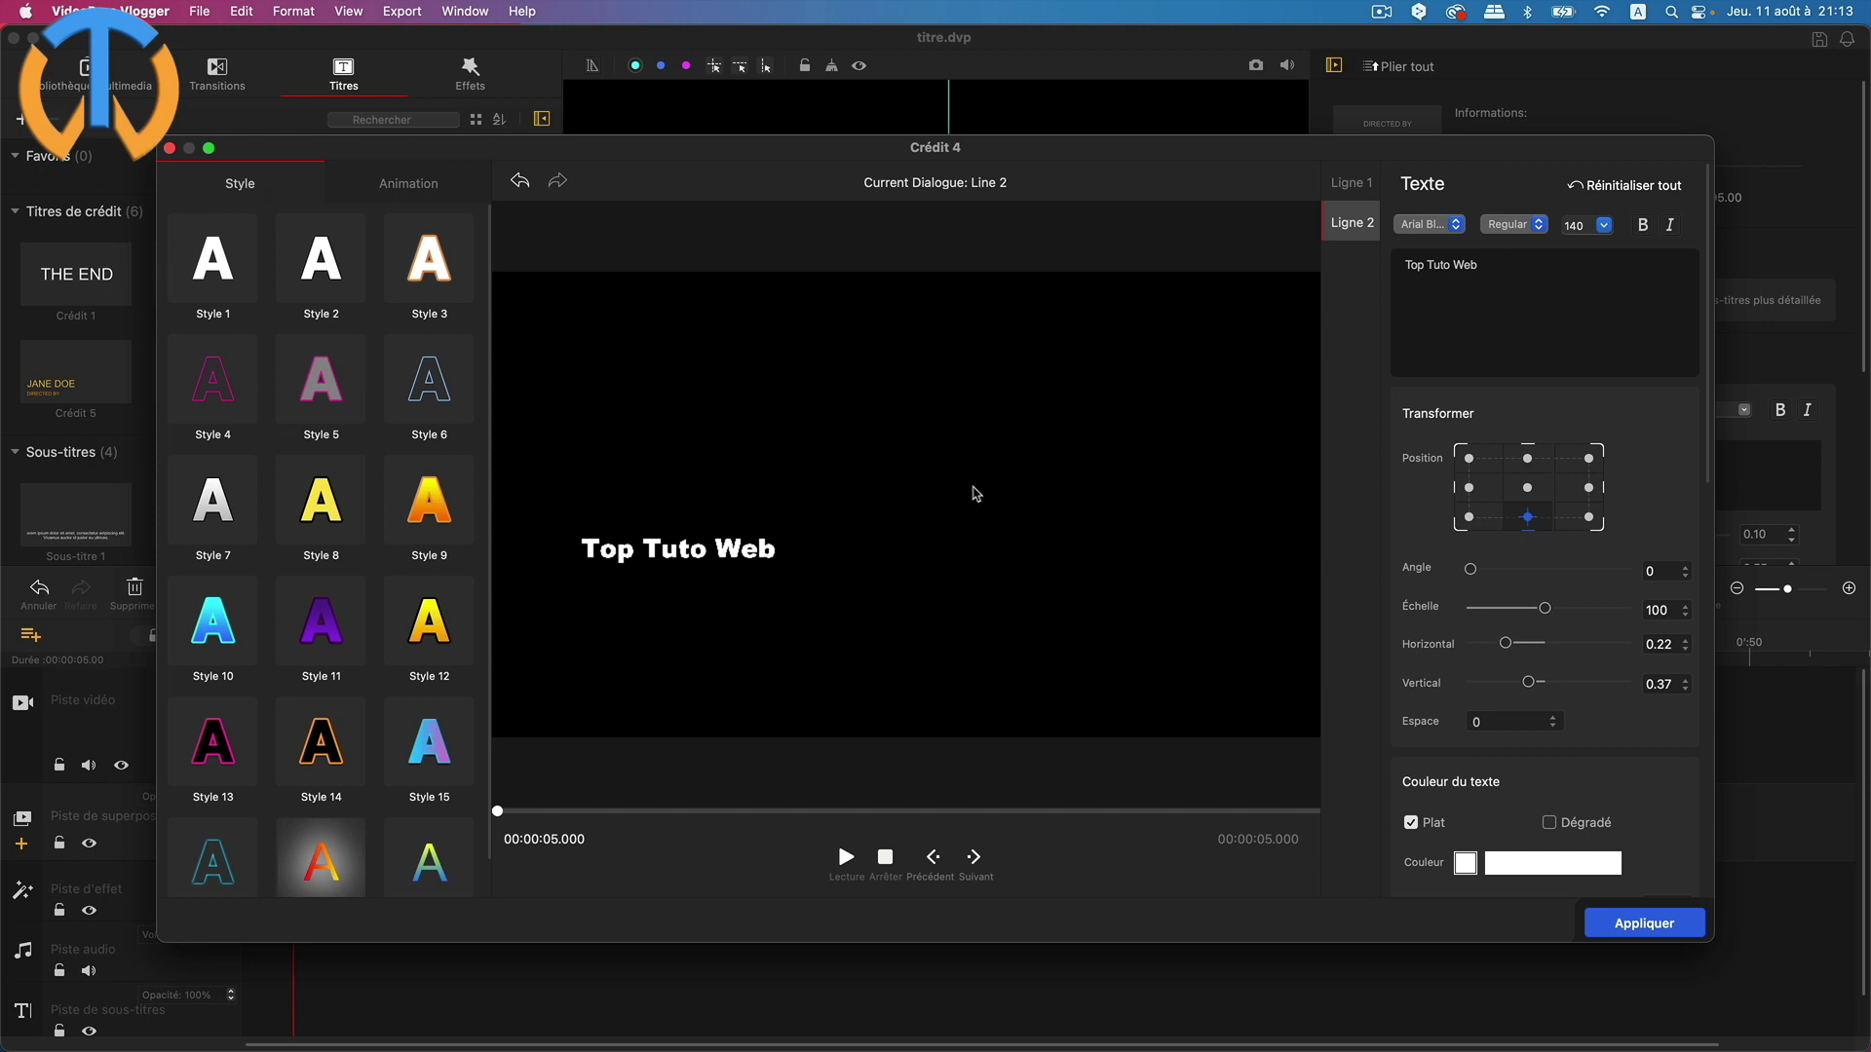
drag(499, 816, 735, 812)
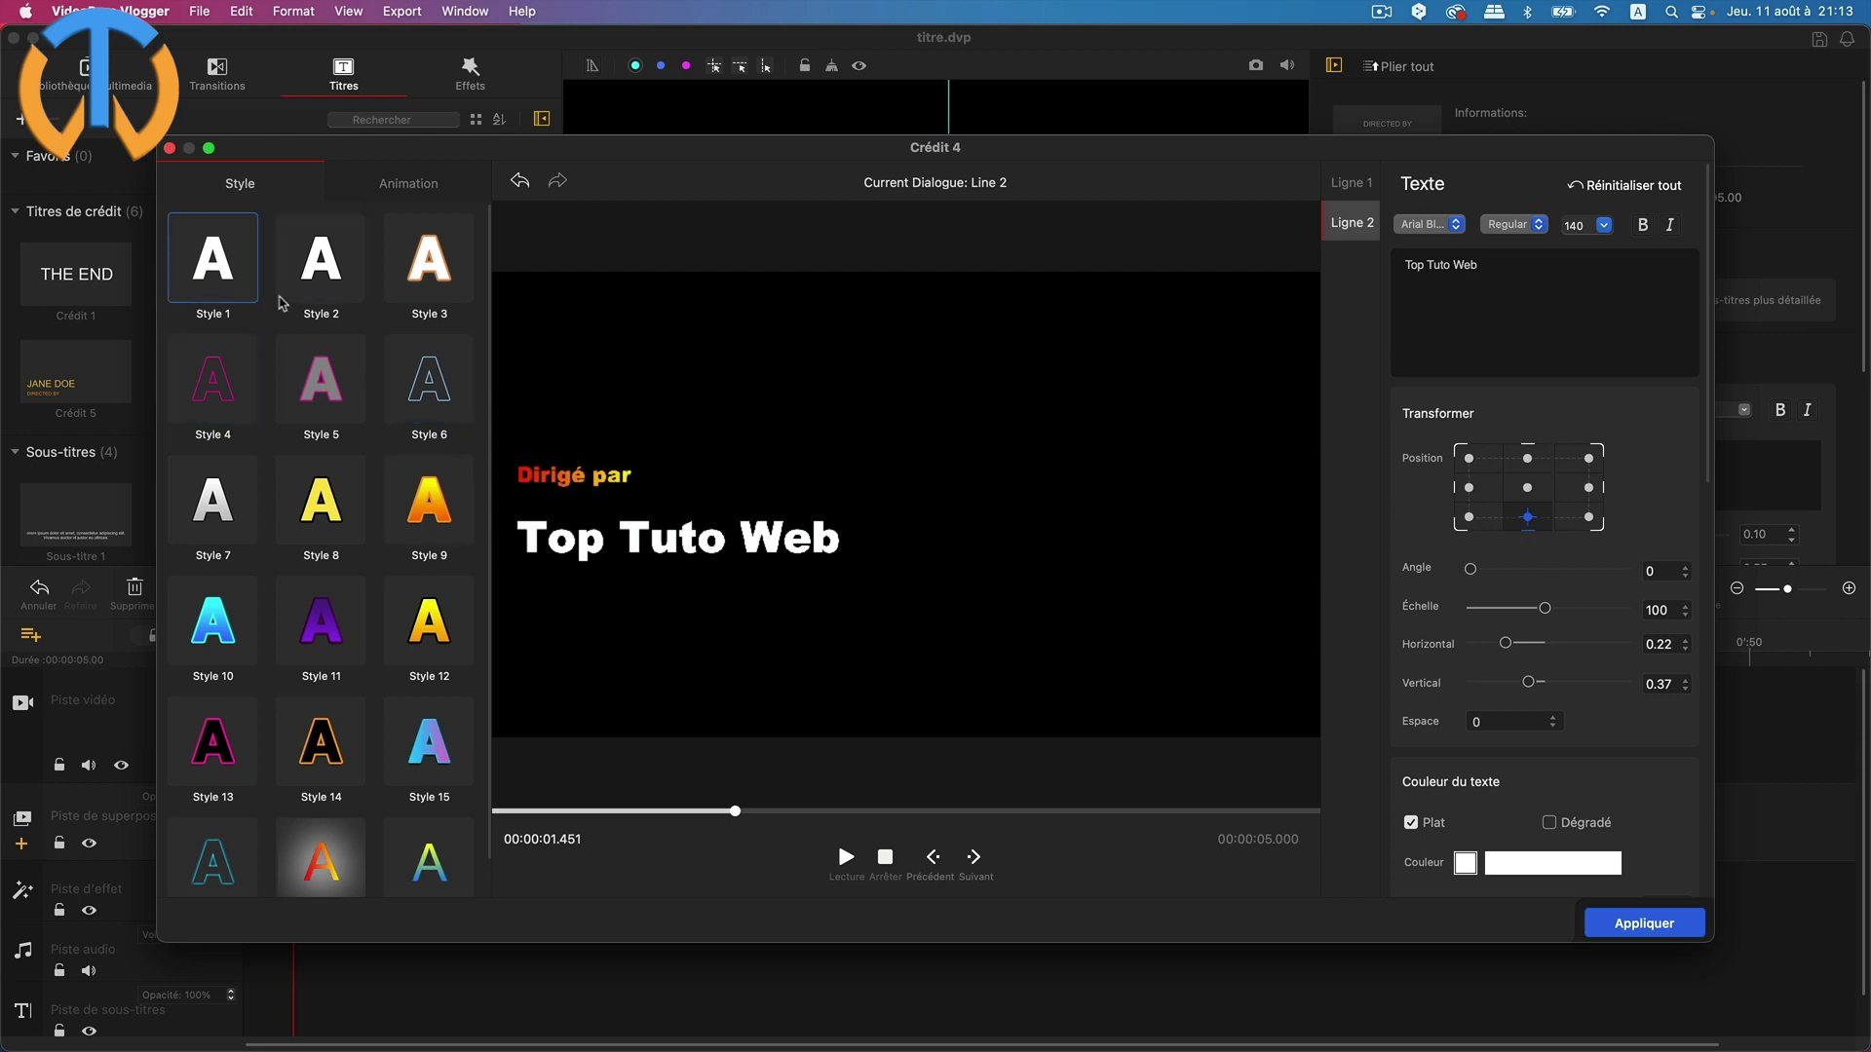
Try Styles 4, 6, 7 and 8 on the "Top Tuto Web" line and apply Style 9
click(216, 403)
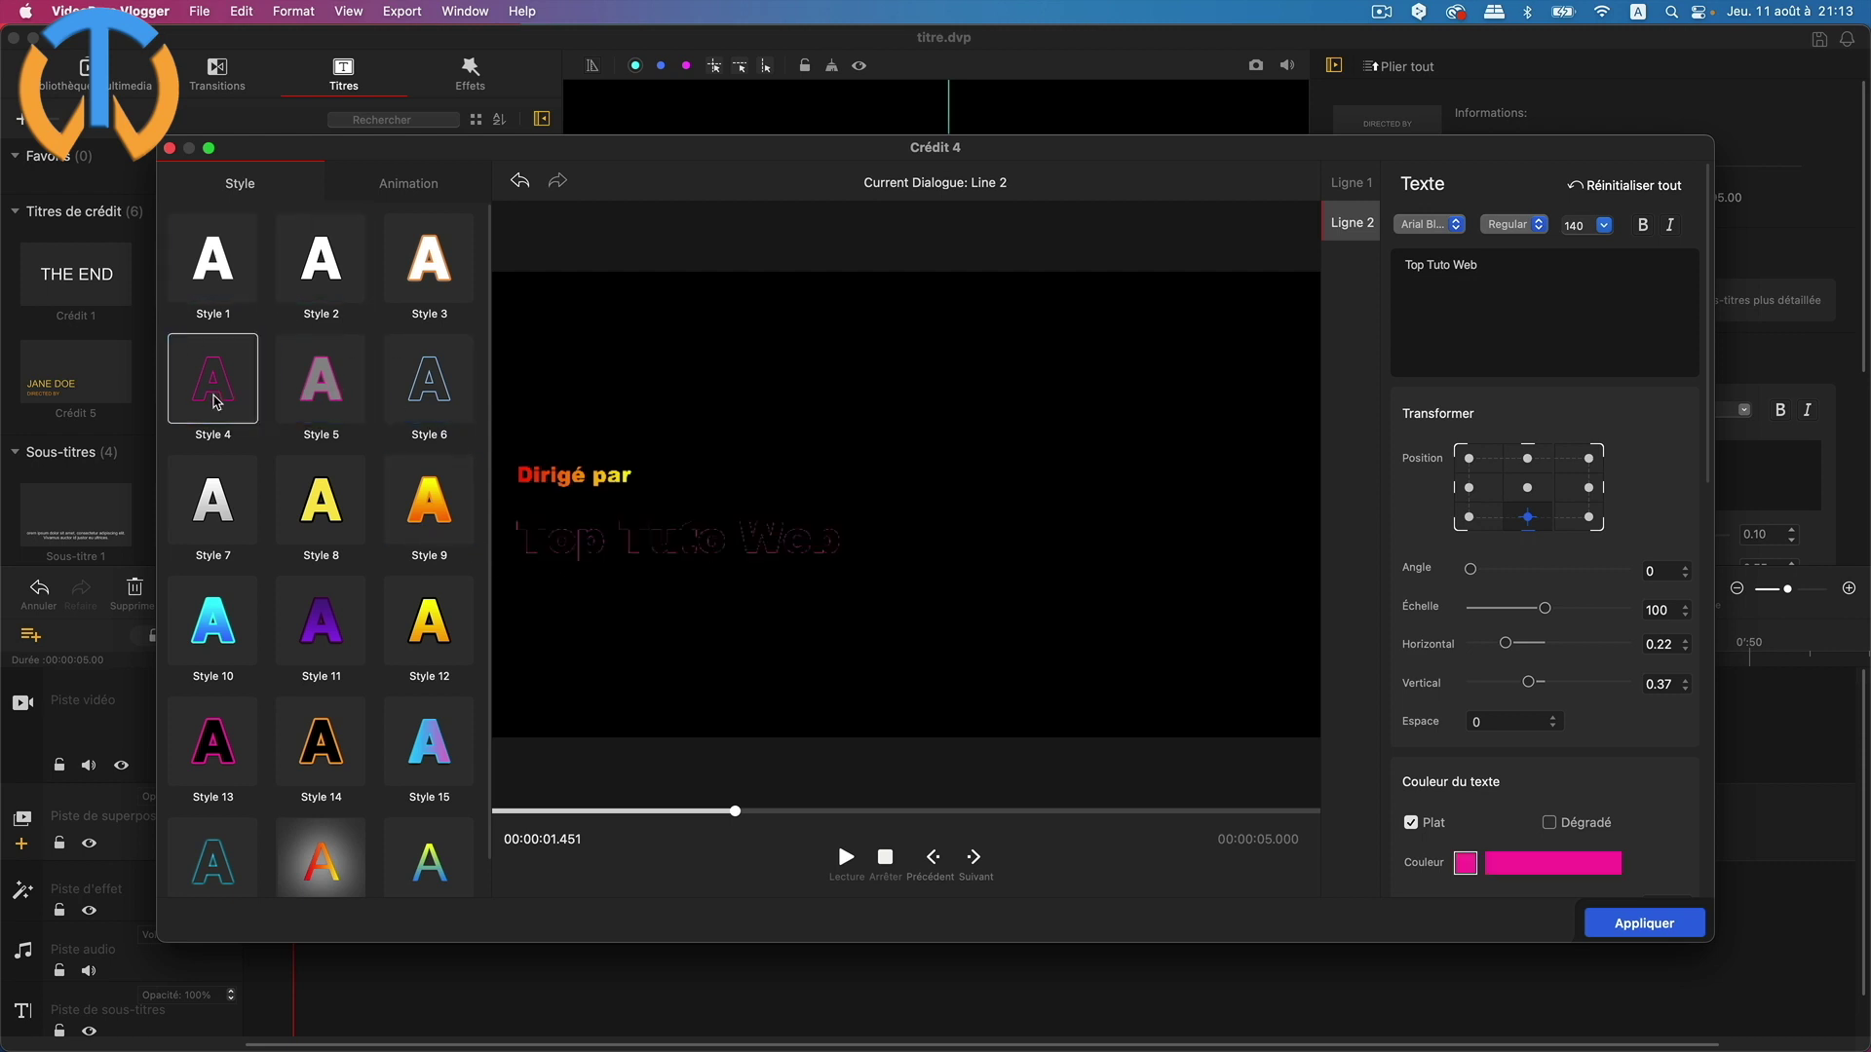
click(439, 405)
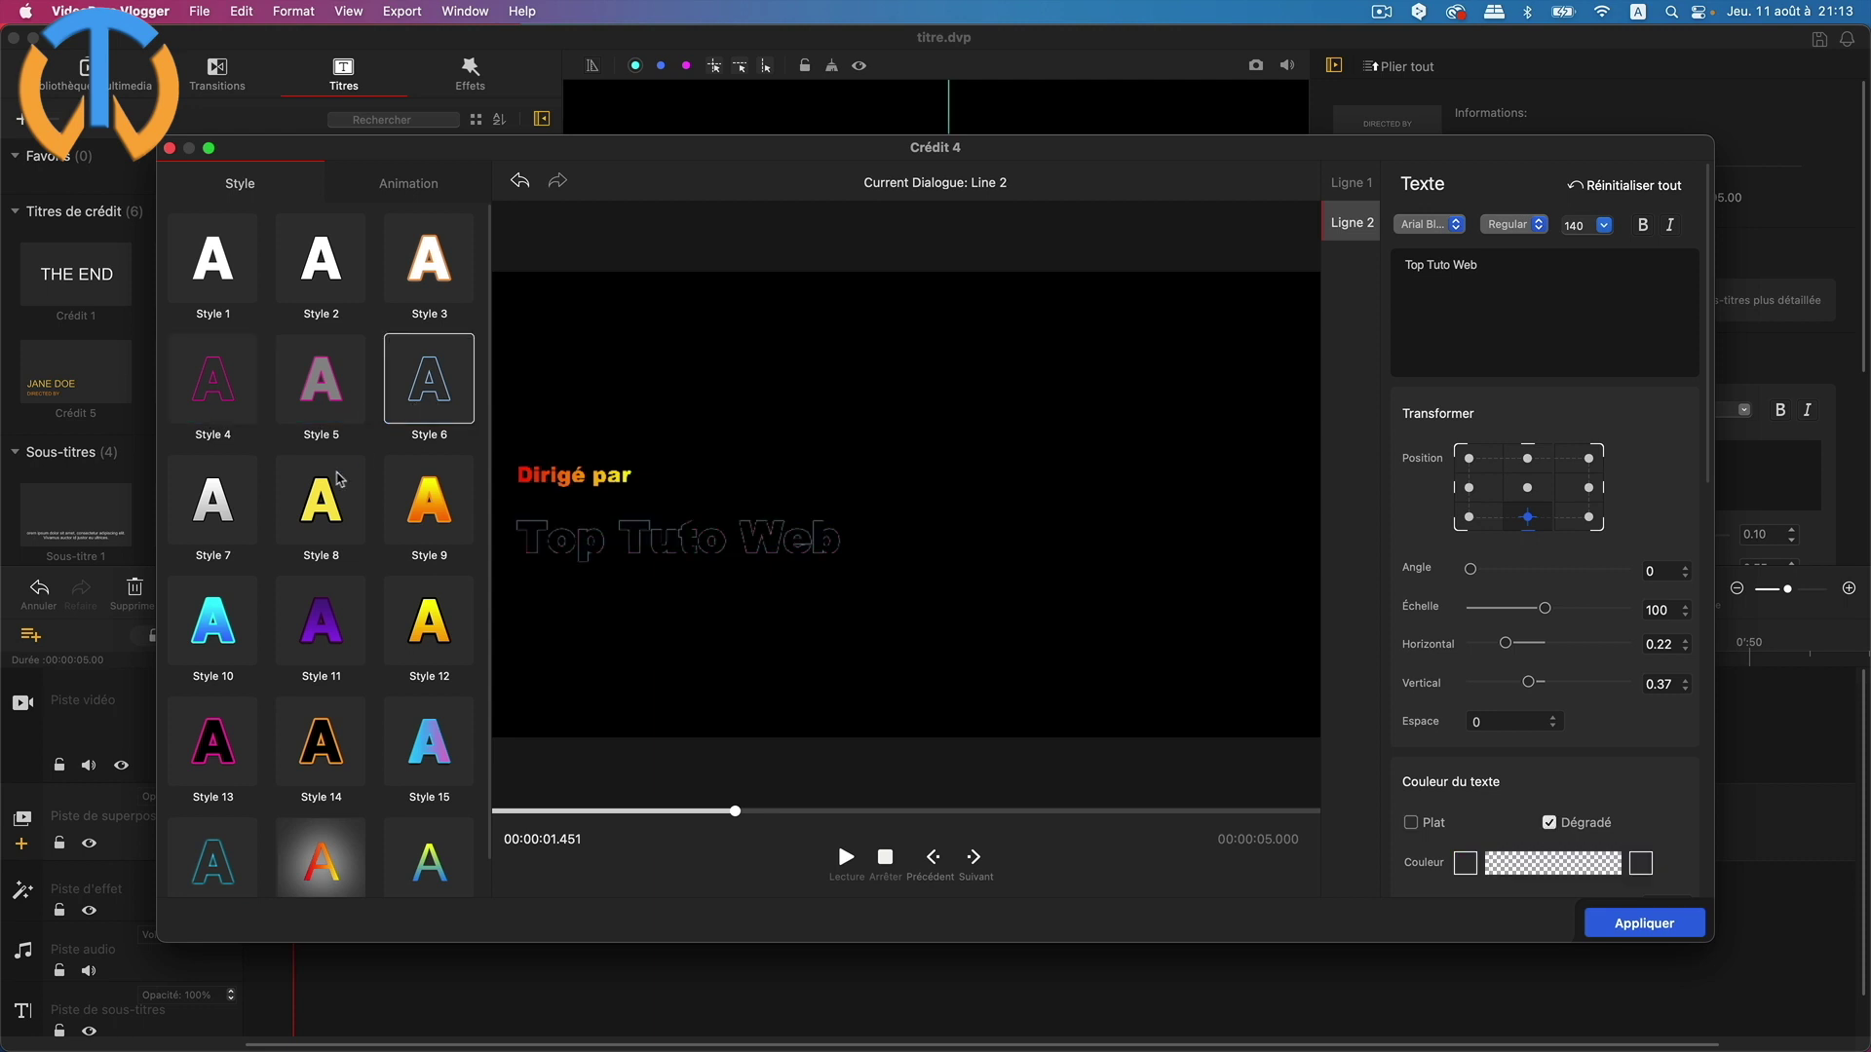
click(222, 508)
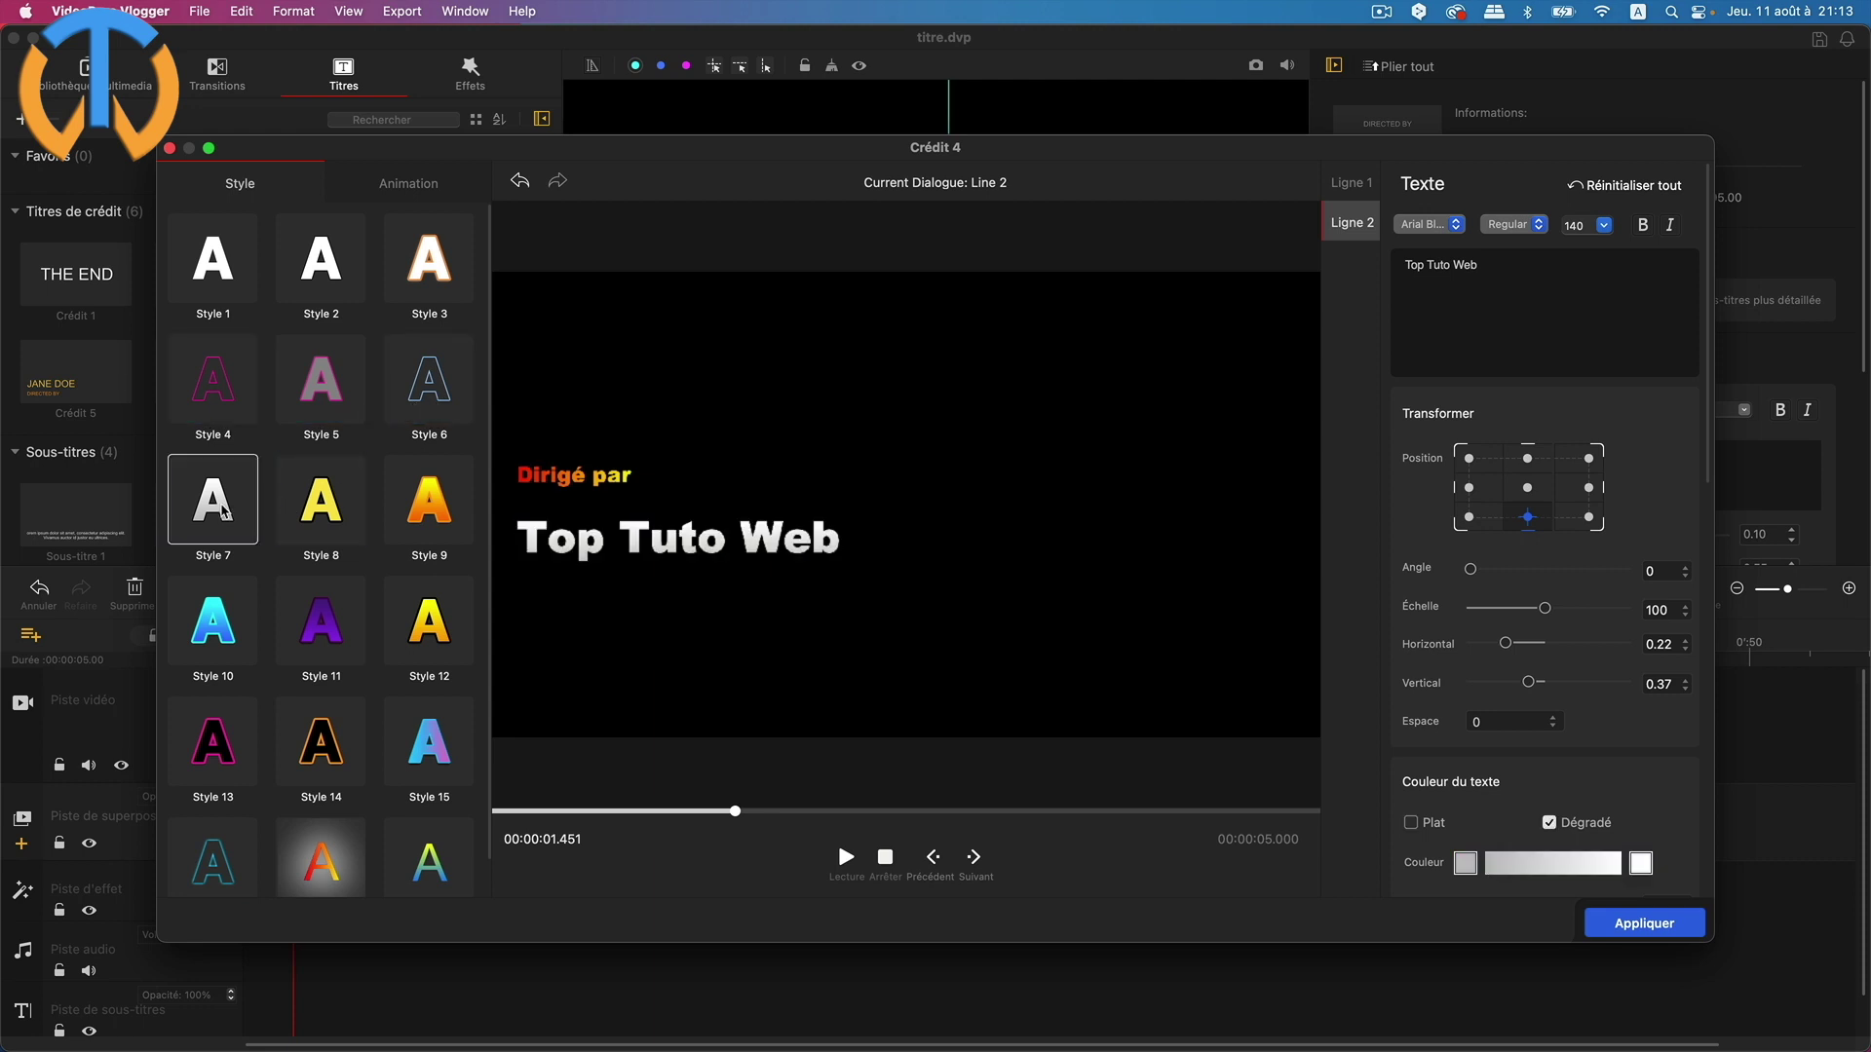
click(341, 517)
click(427, 518)
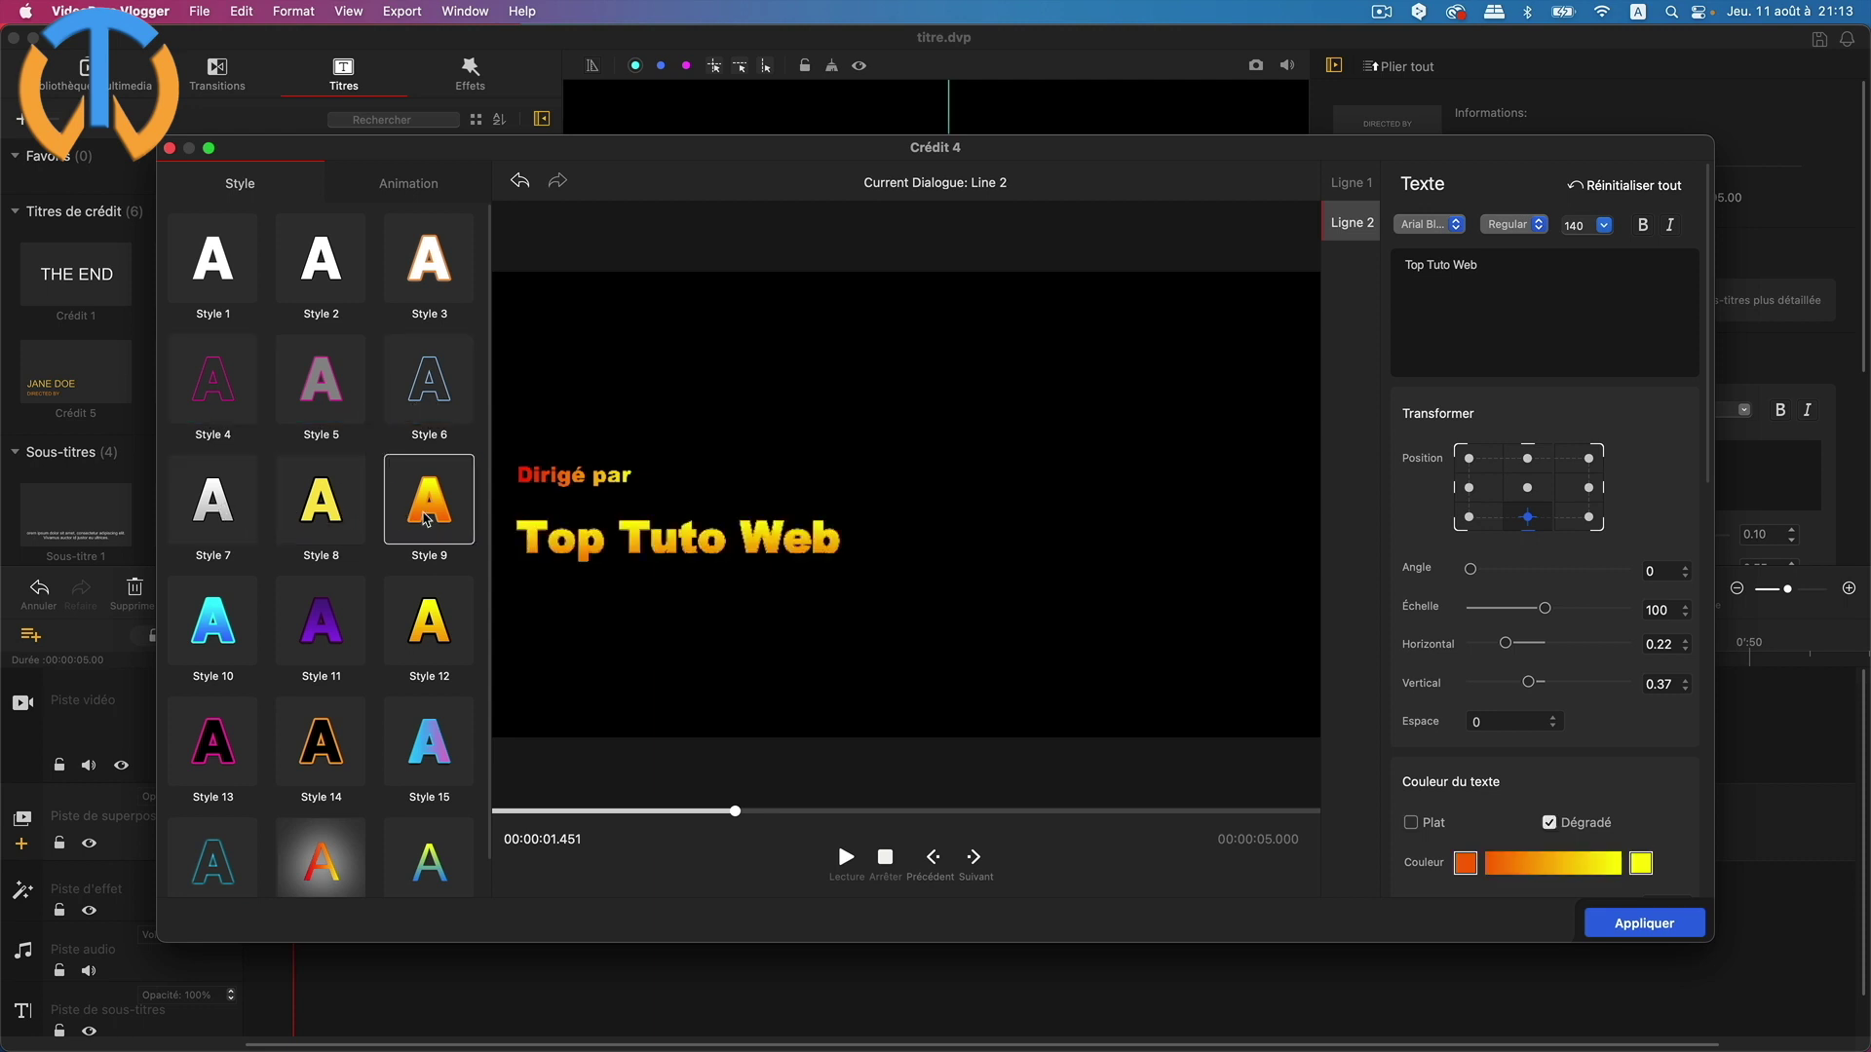
Try Styles 12, 11 and 14 on the "Top Tuto Web" line and apply Style 10
click(424, 633)
click(322, 636)
click(234, 631)
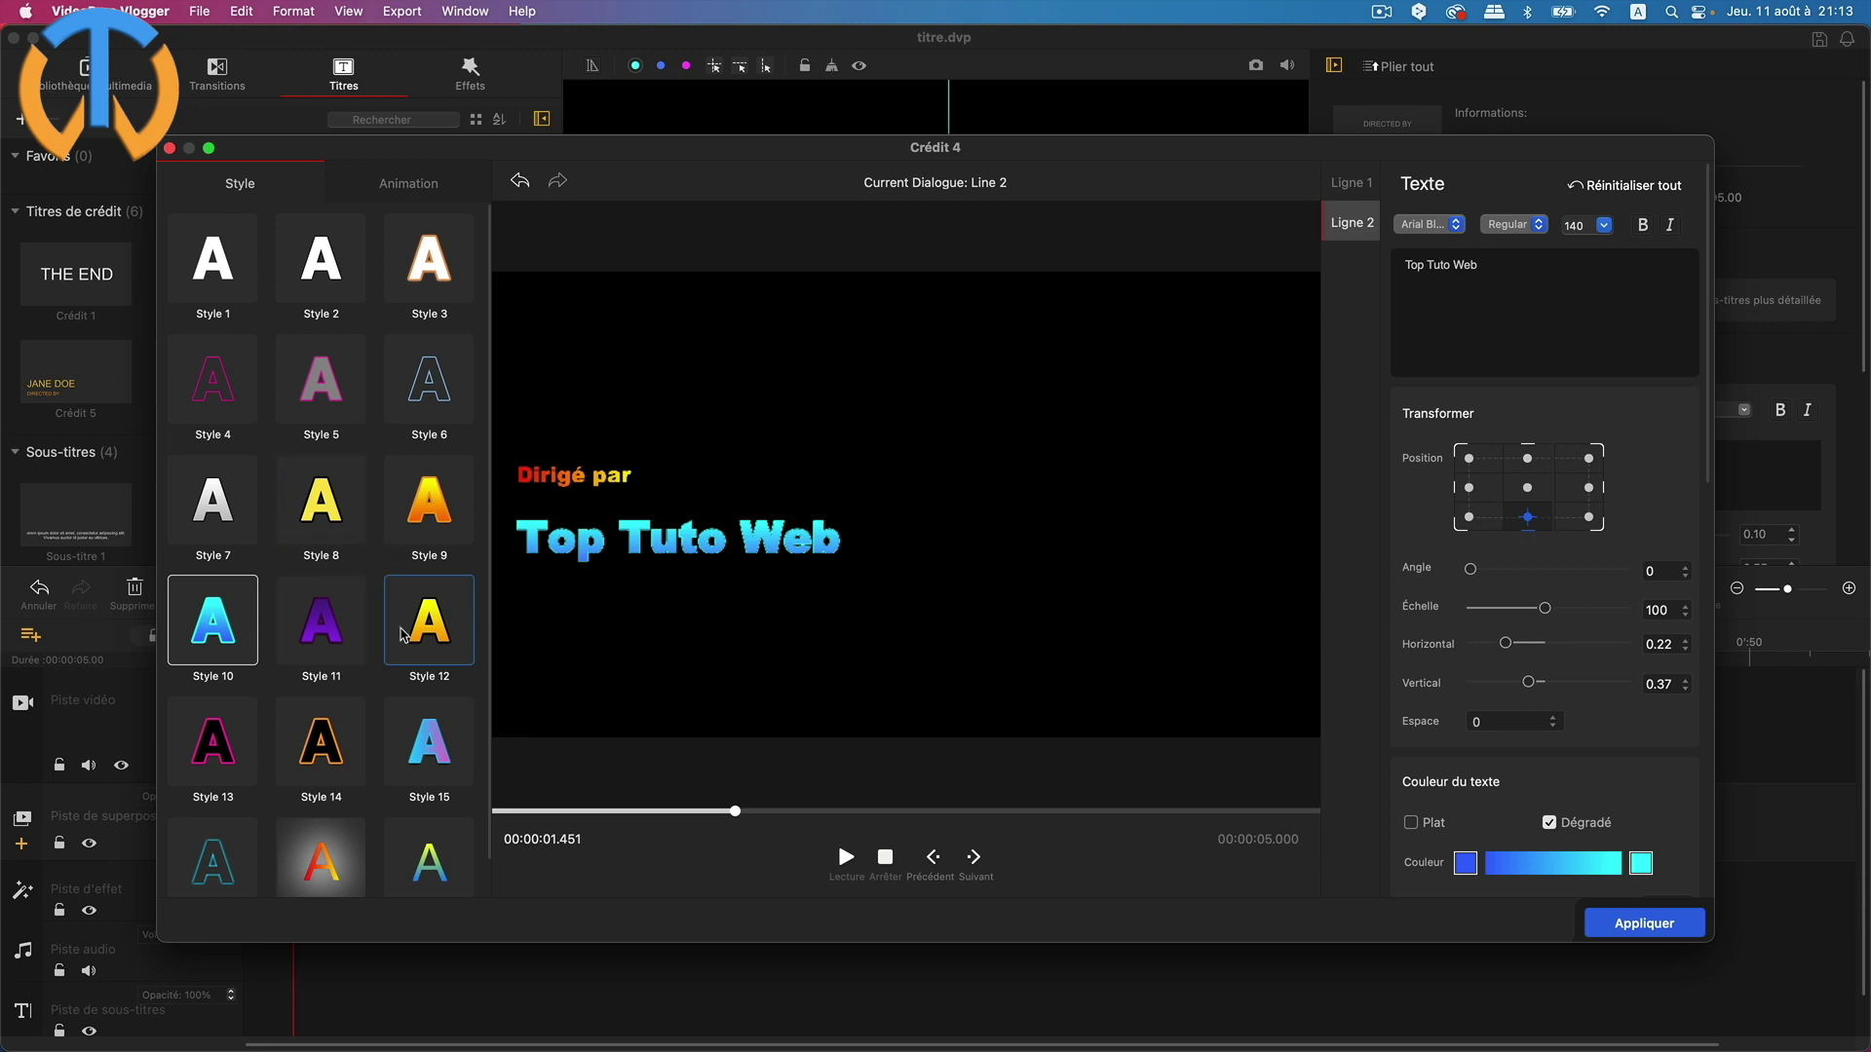
click(313, 758)
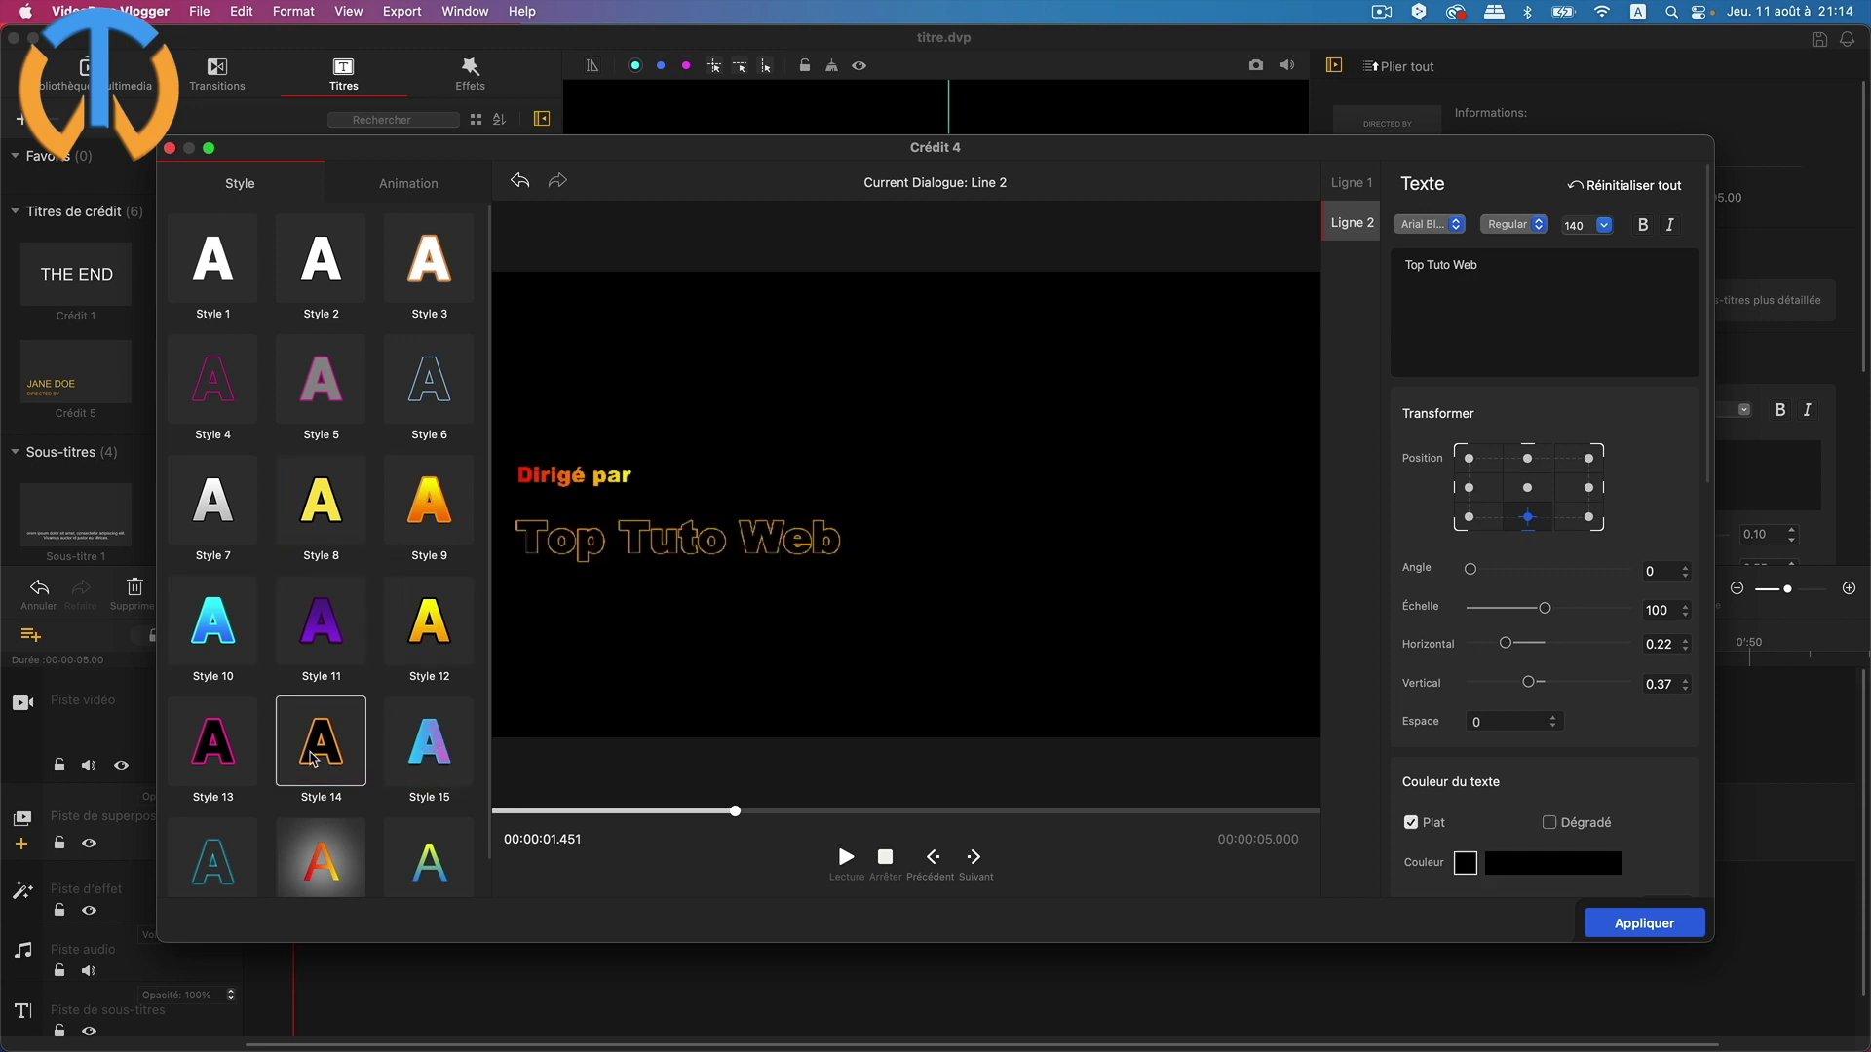
click(208, 634)
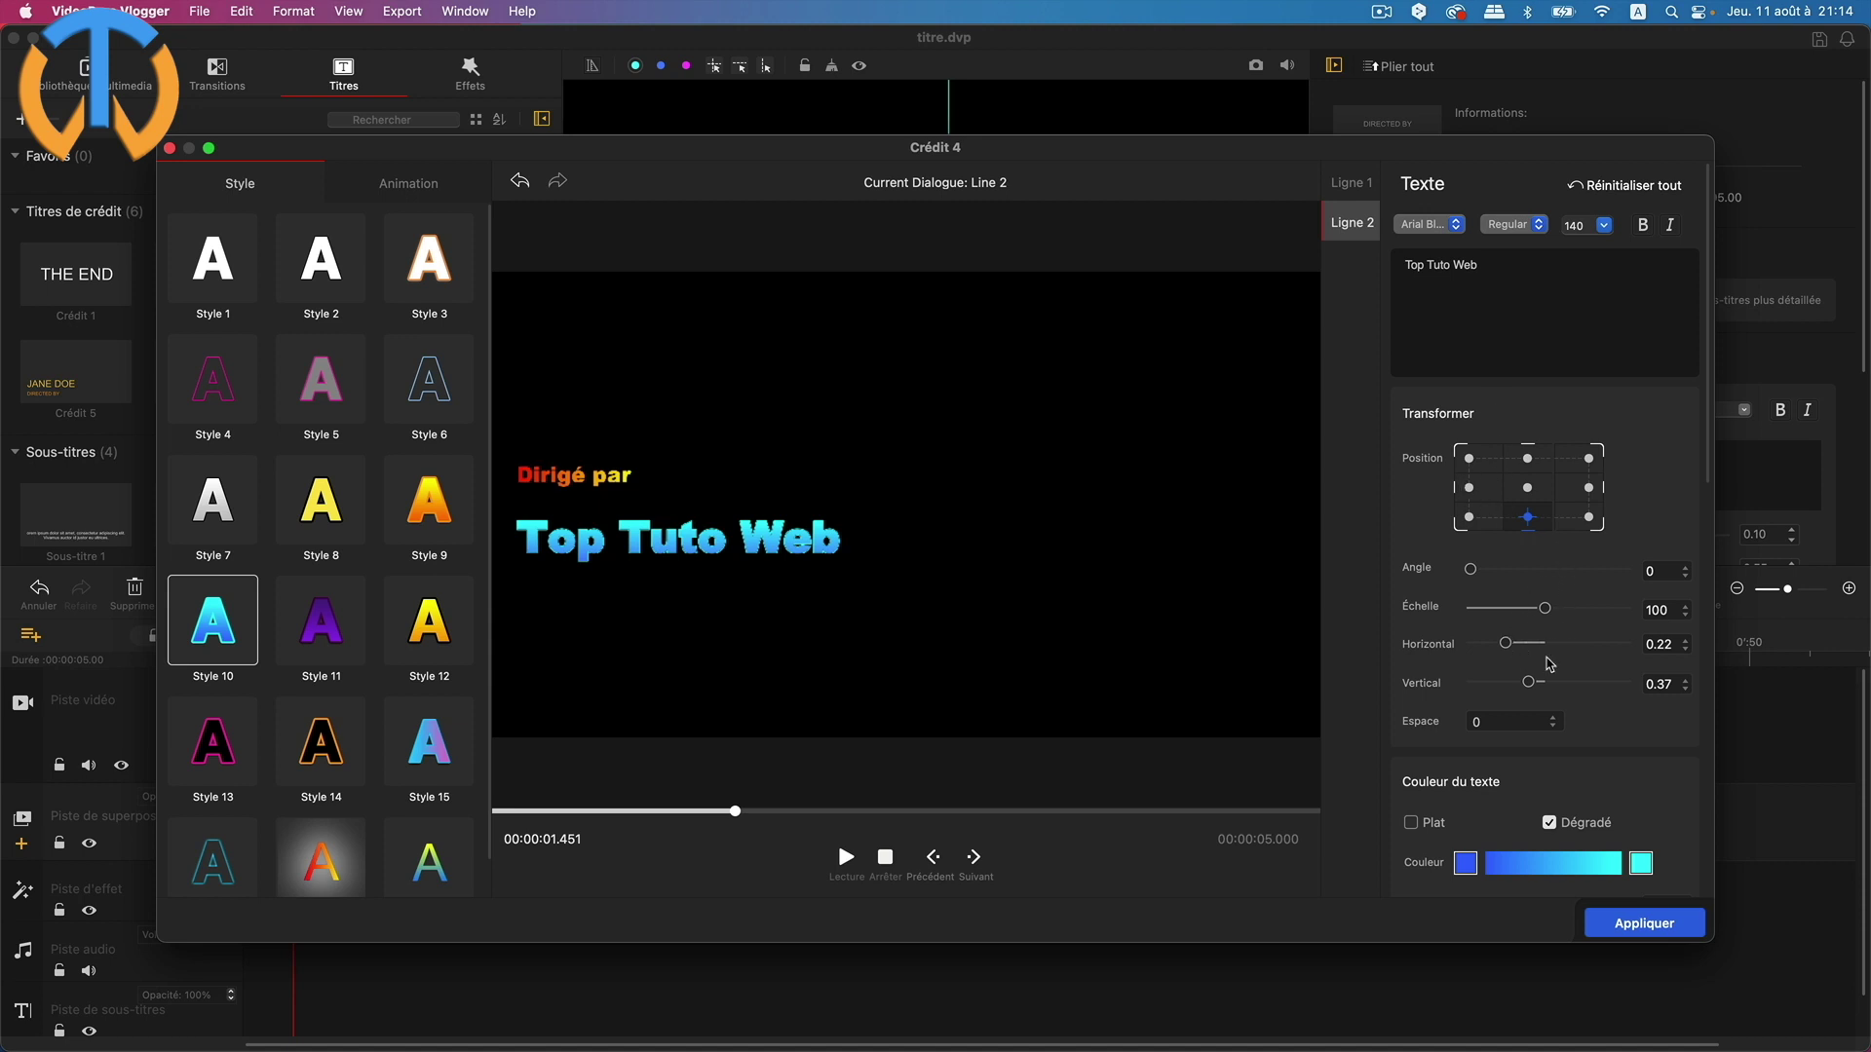
Turn off the text border and the shadow of the "Top Tuto Web" line
scroll(1549, 663, down, 5)
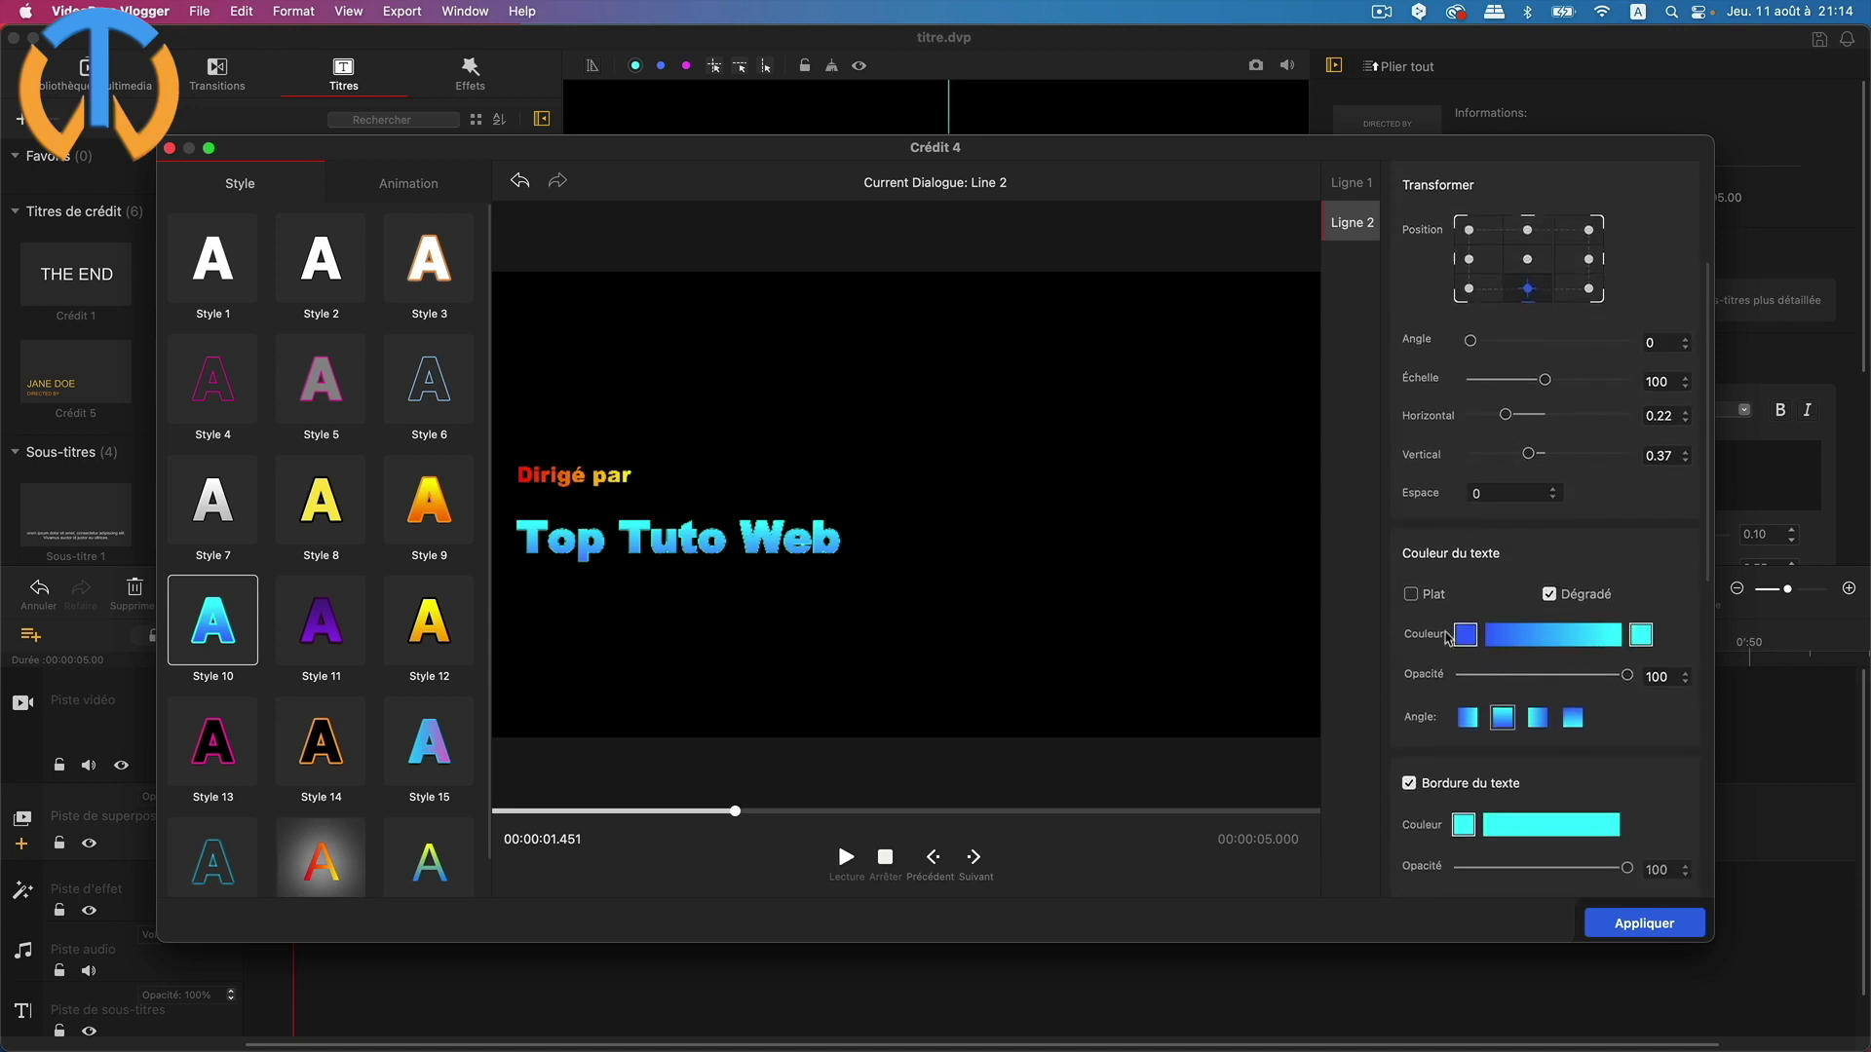
scroll(1525, 641, down, 3)
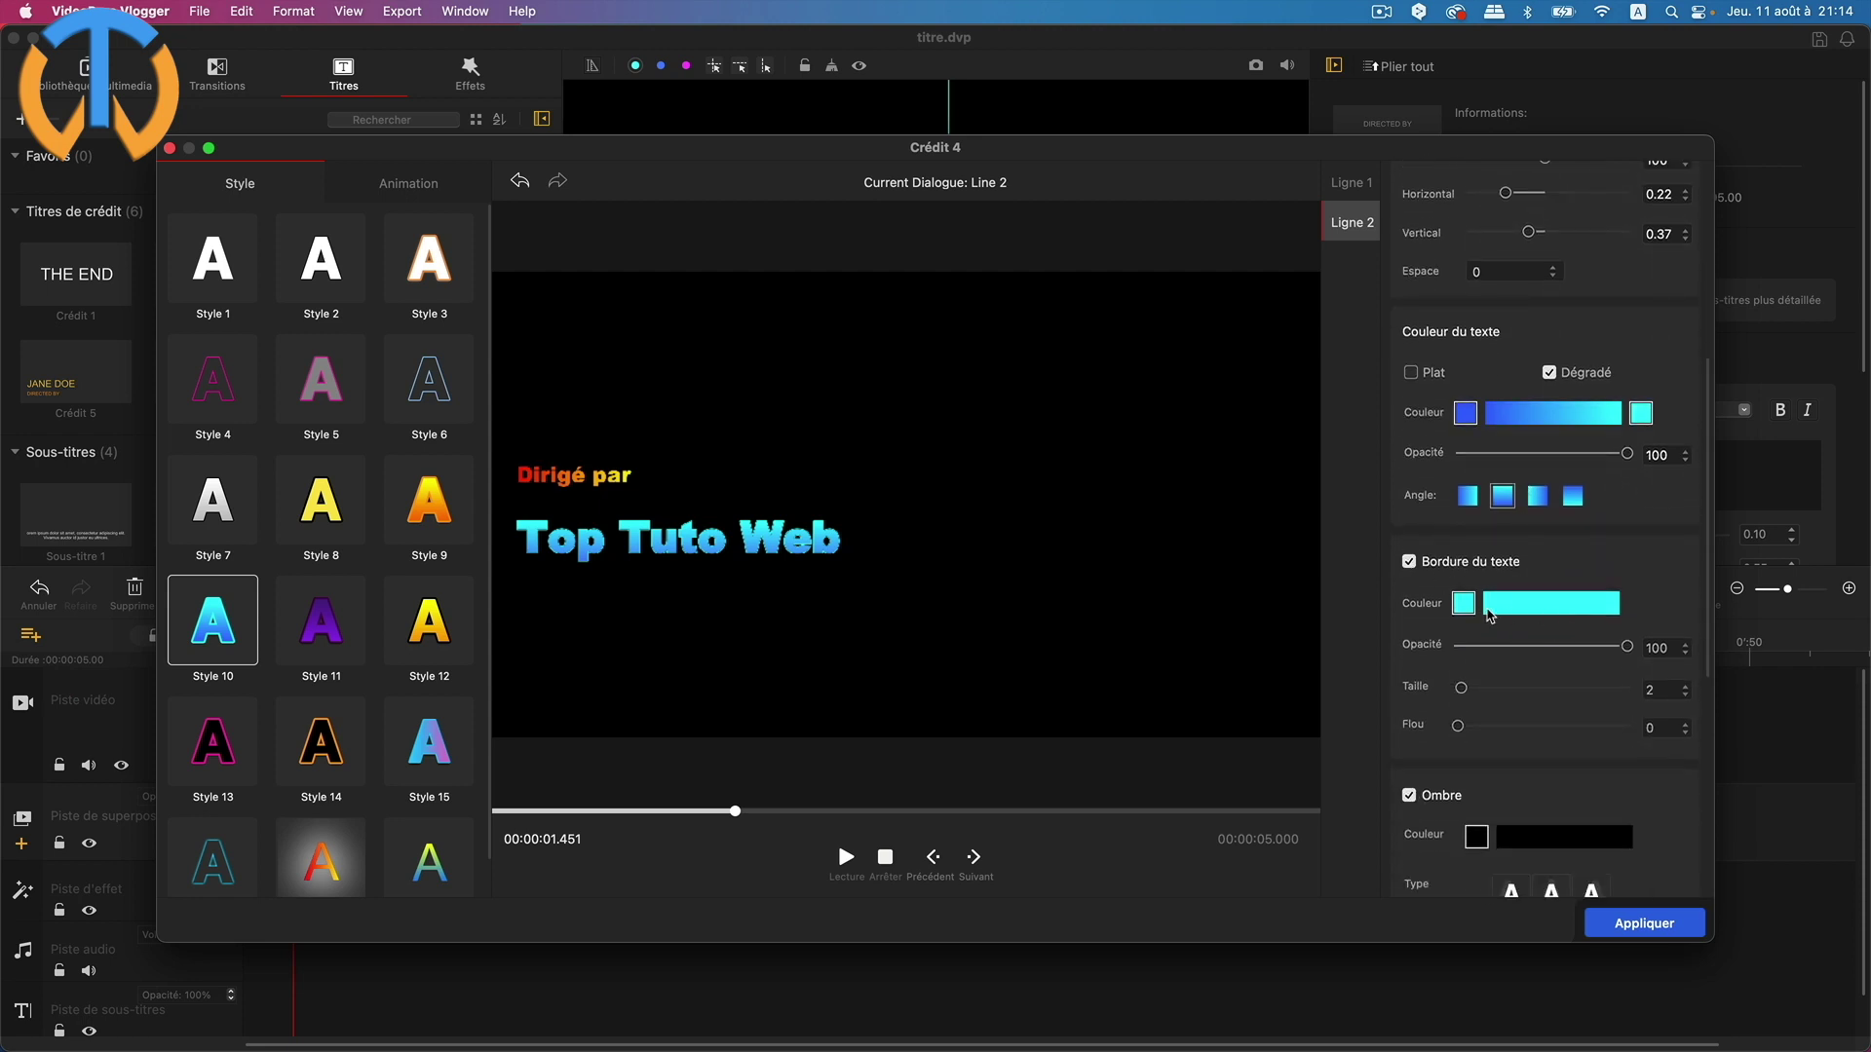
click(1408, 563)
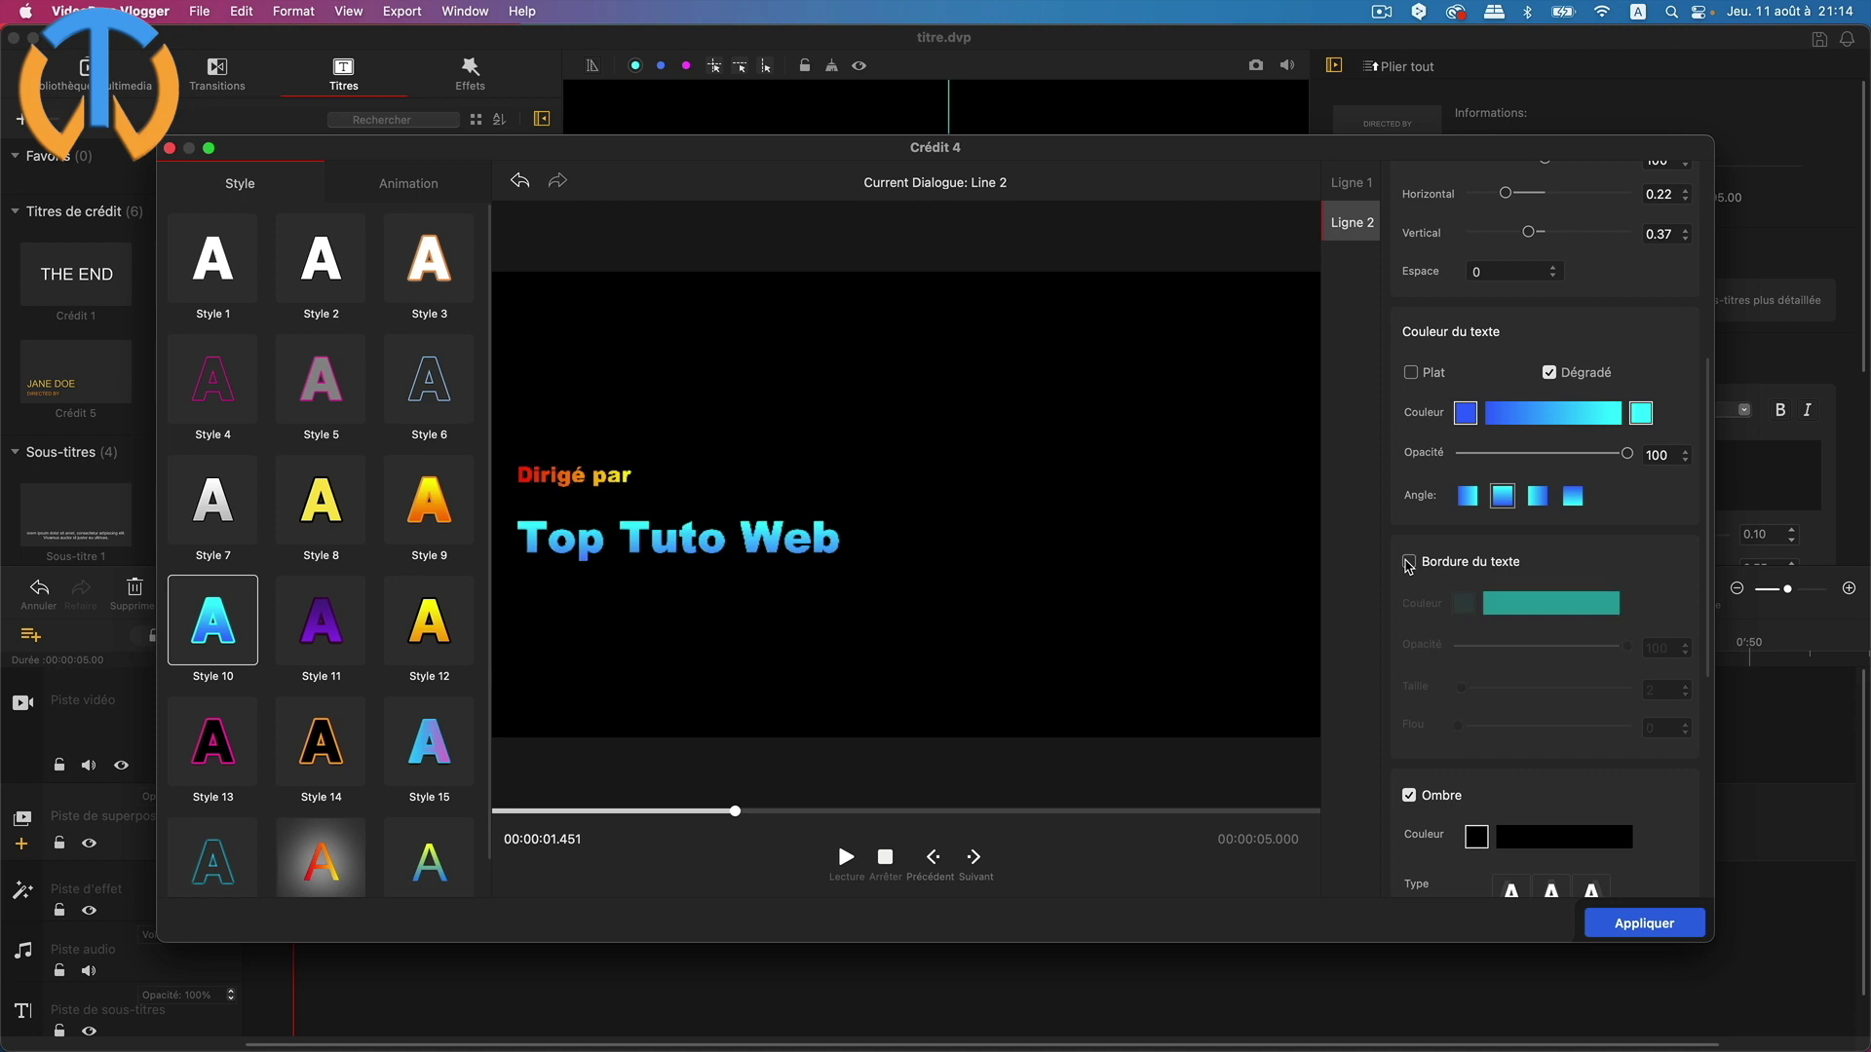
scroll(1543, 635, down, 3)
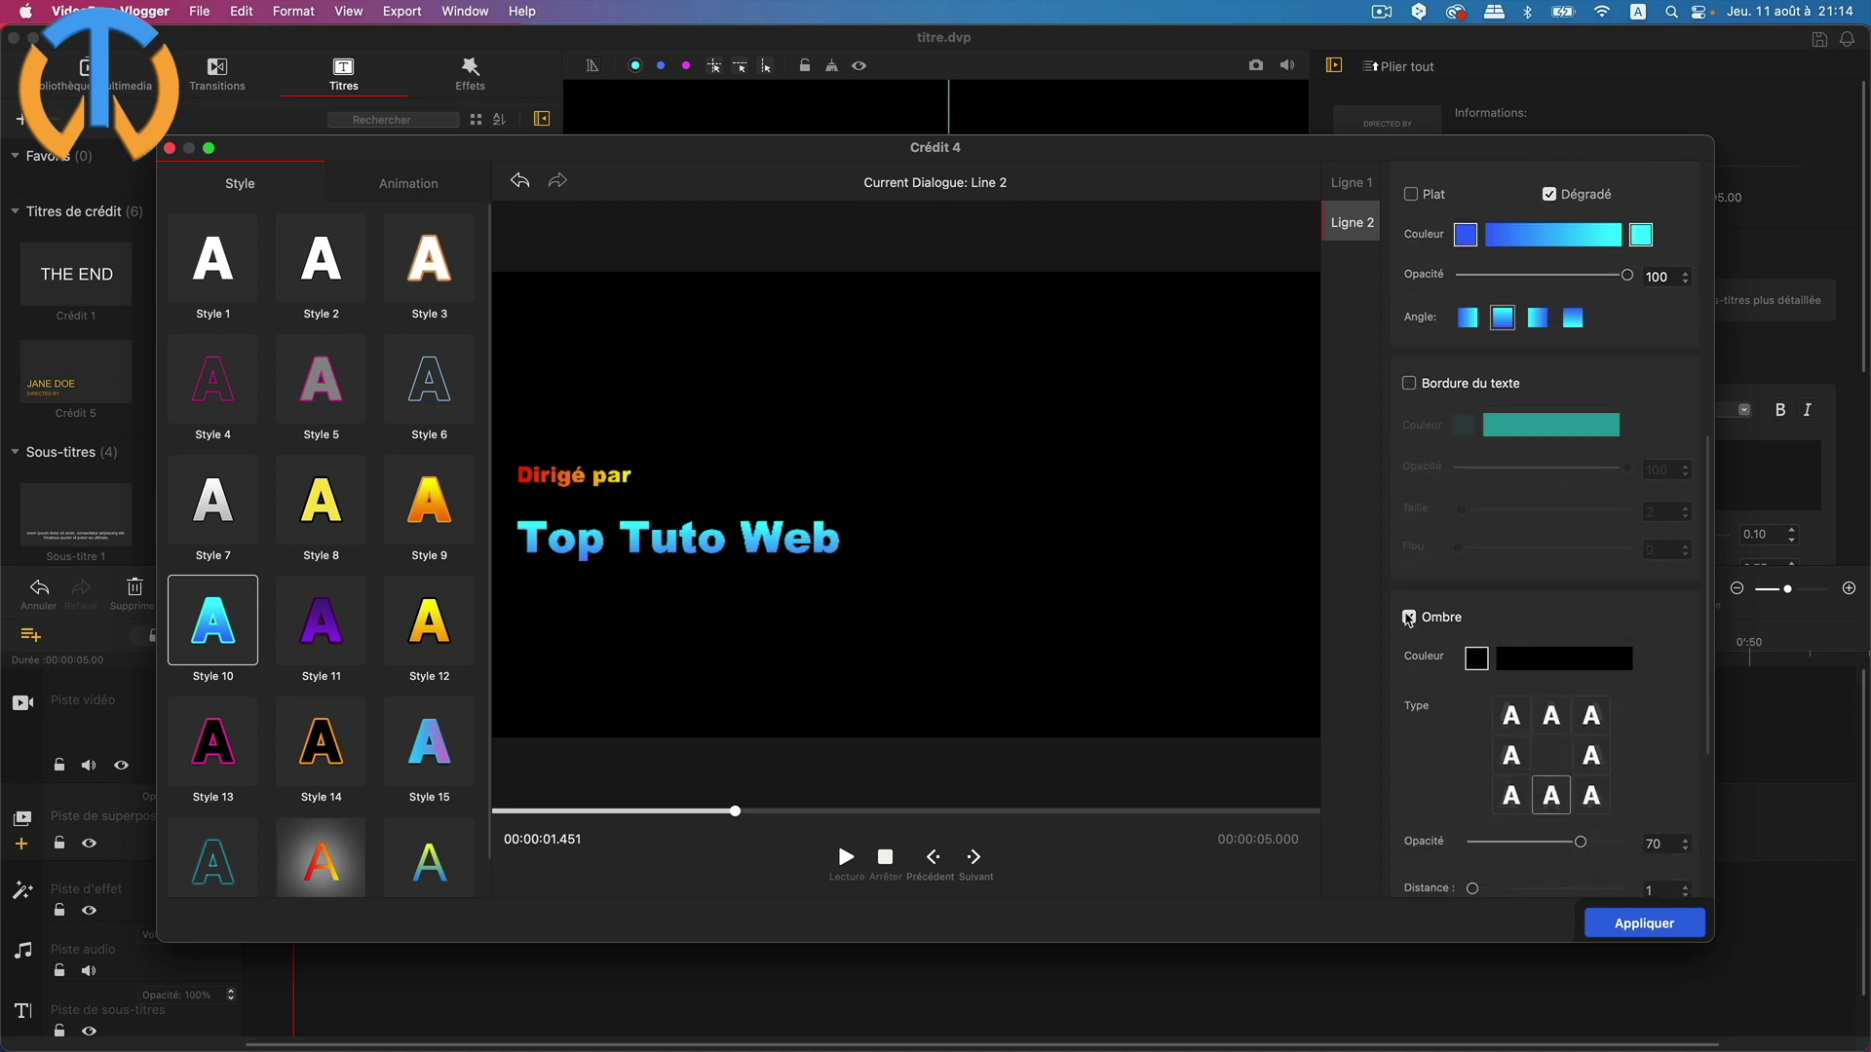
click(1408, 616)
scroll(1516, 647, down, 4)
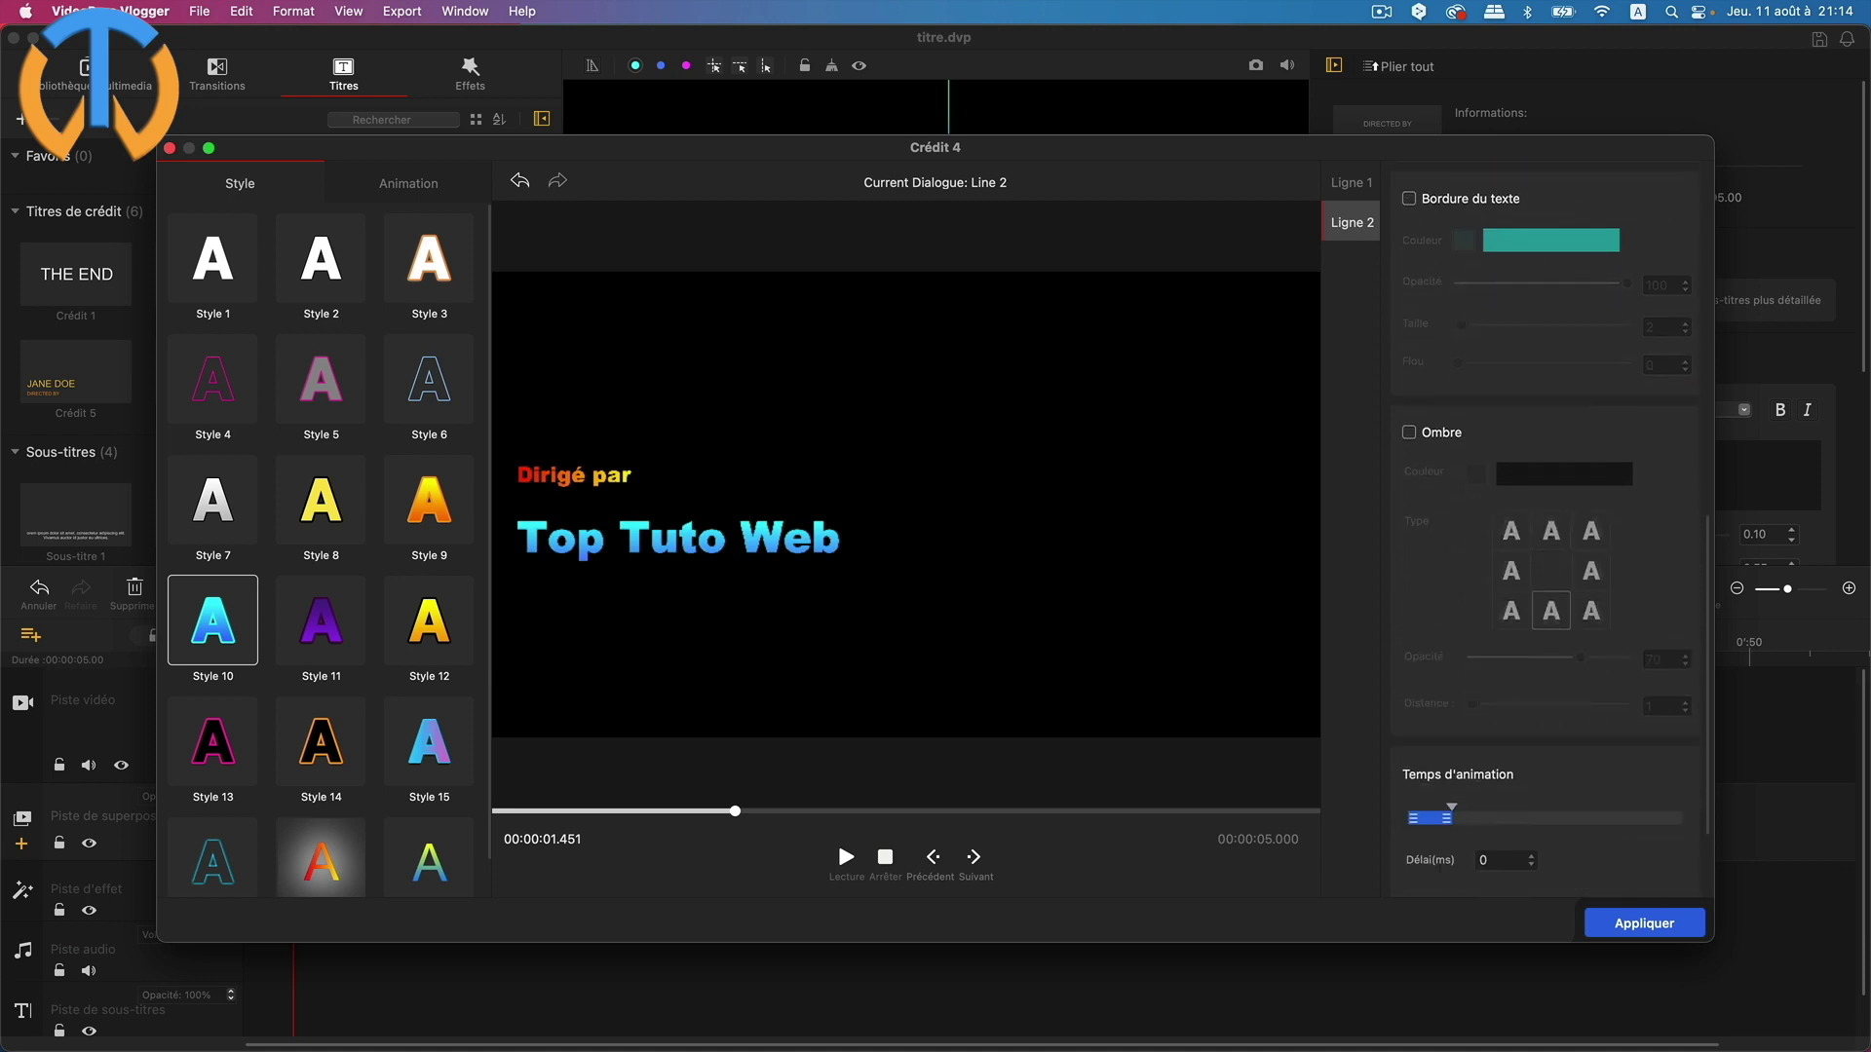
Set the end colour of the "Top Tuto Web" gradient to yellow and use the left-to-right gradient angle
scroll(1518, 646, up, 3)
scroll(1520, 648, up, 5)
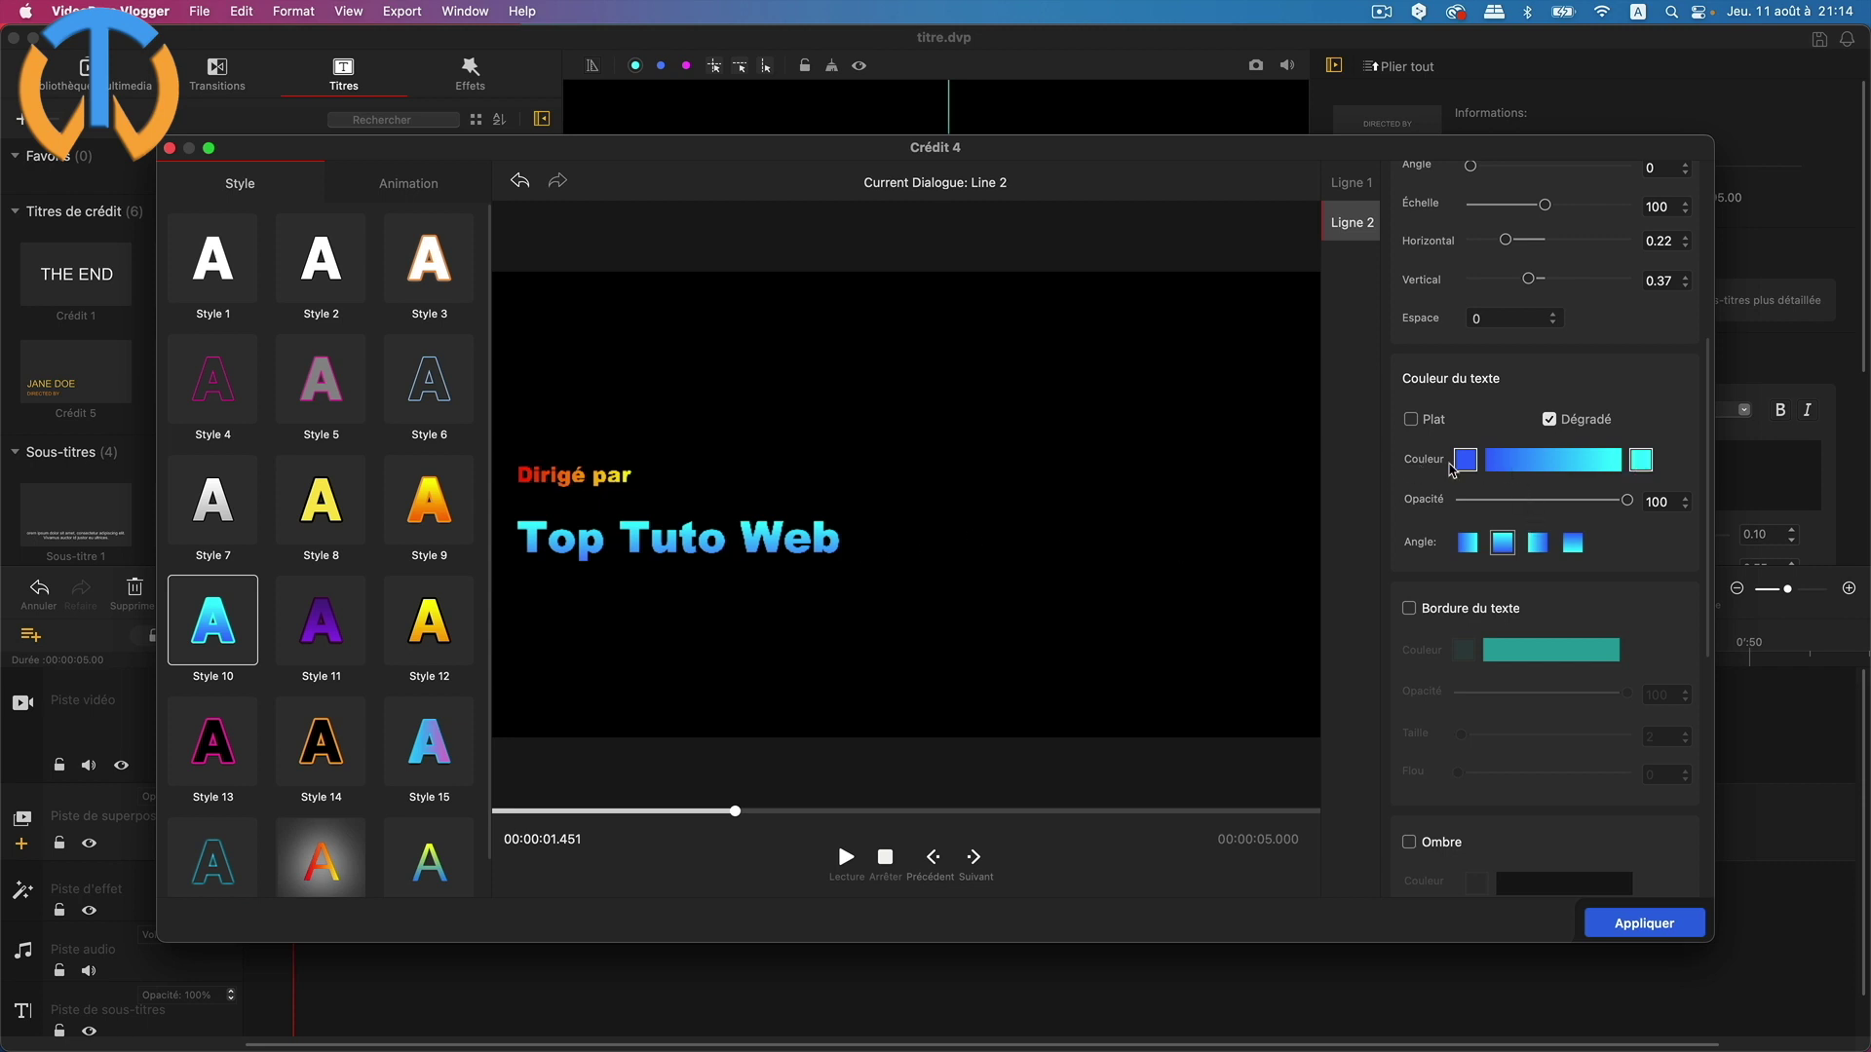
click(1642, 462)
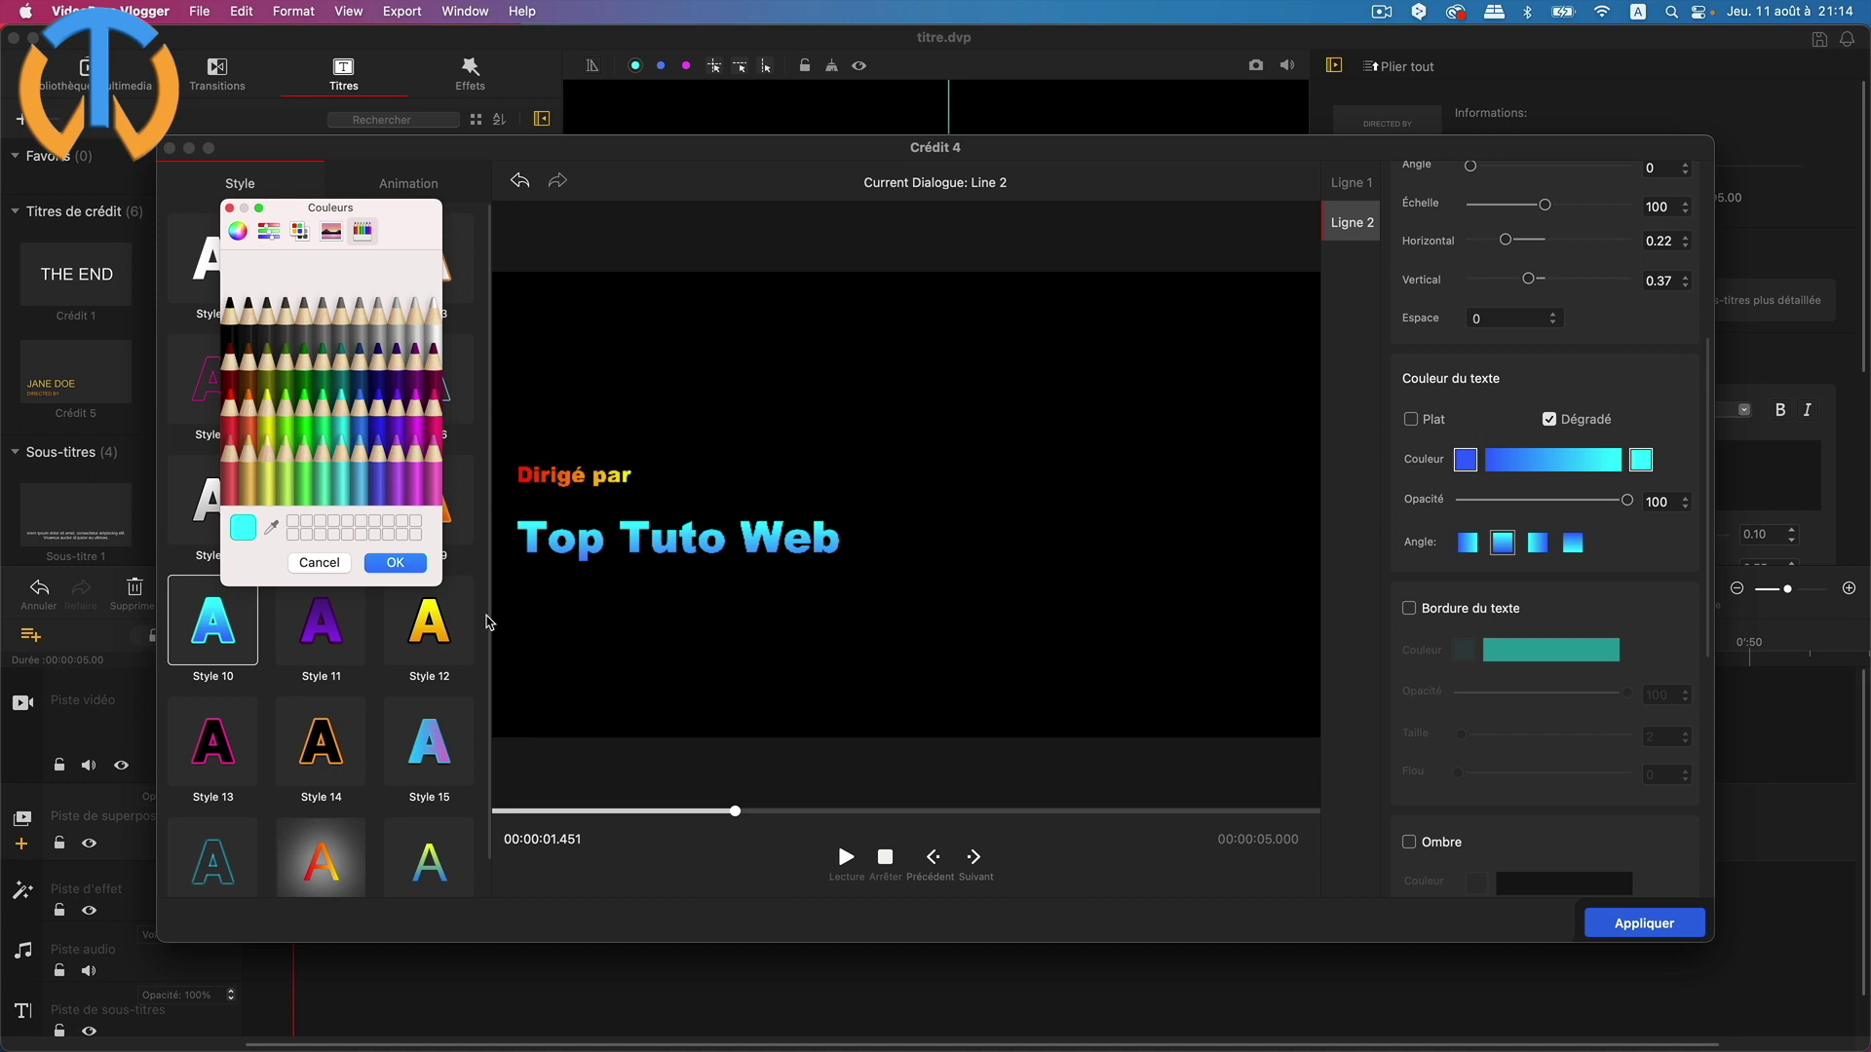
click(270, 425)
click(388, 565)
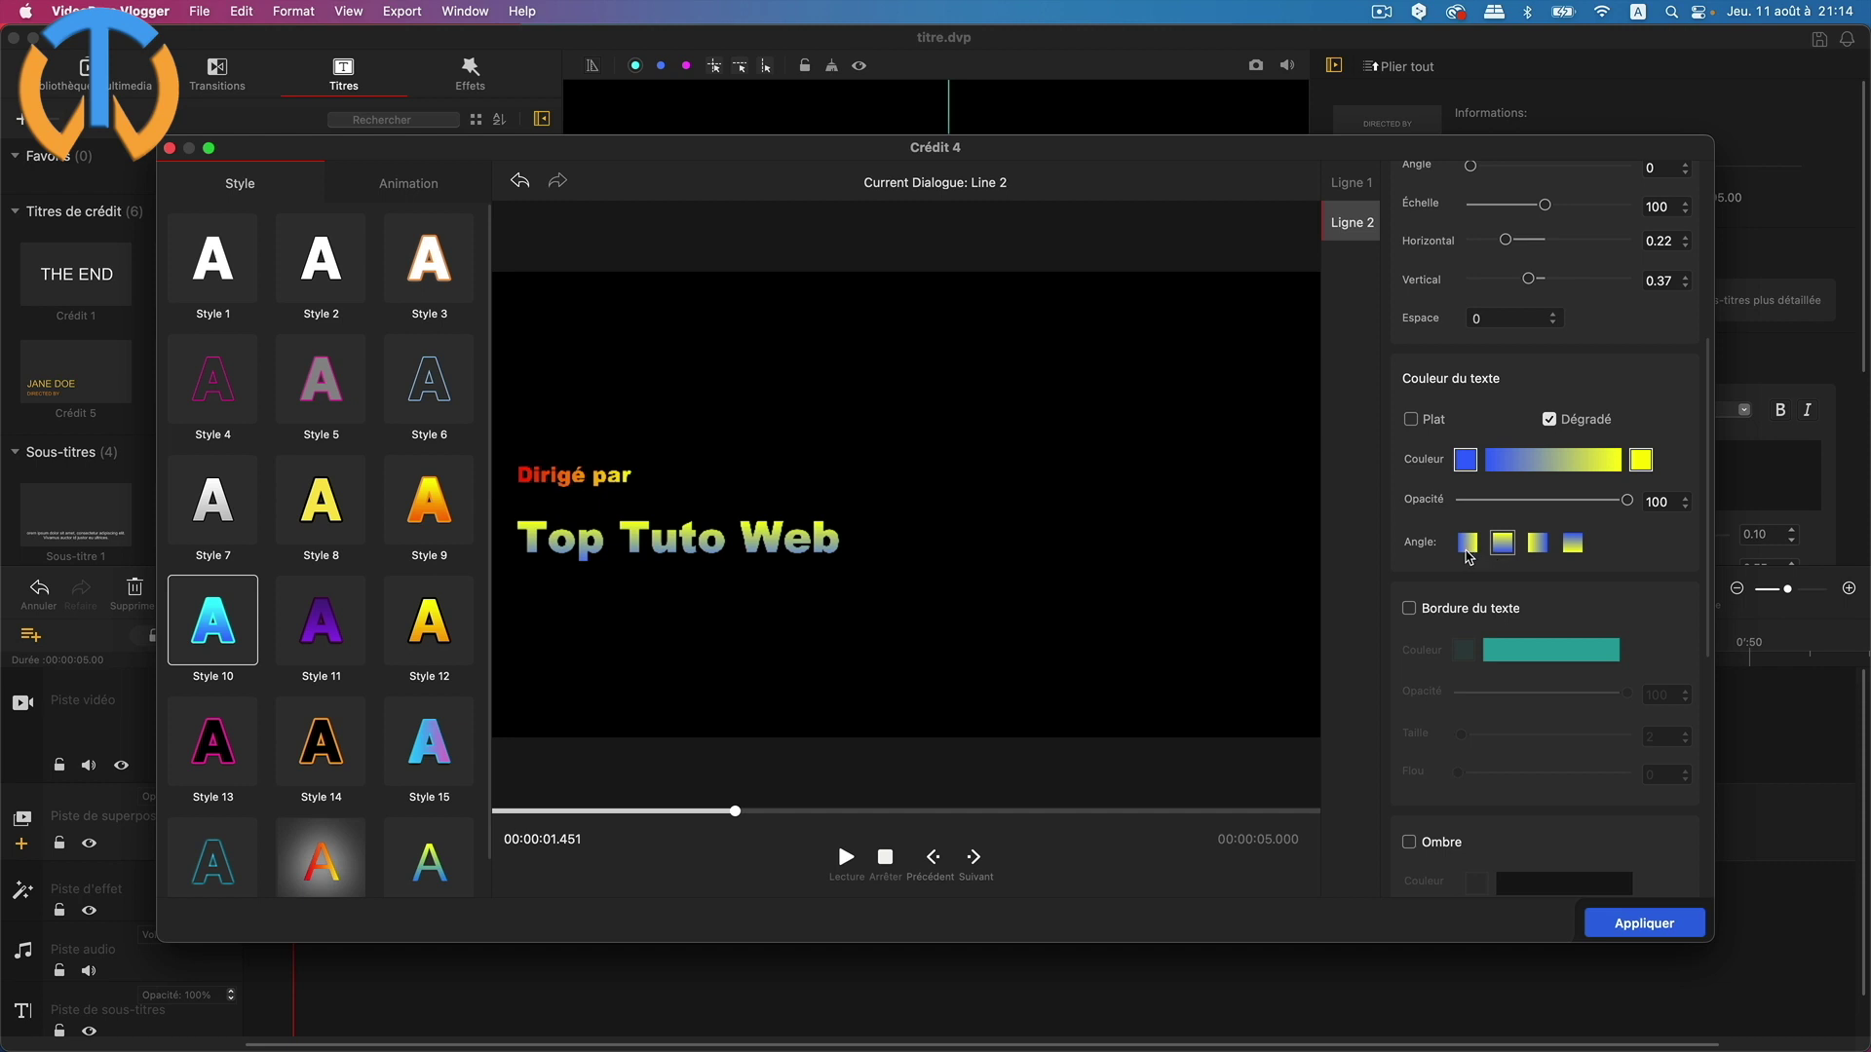
click(1467, 543)
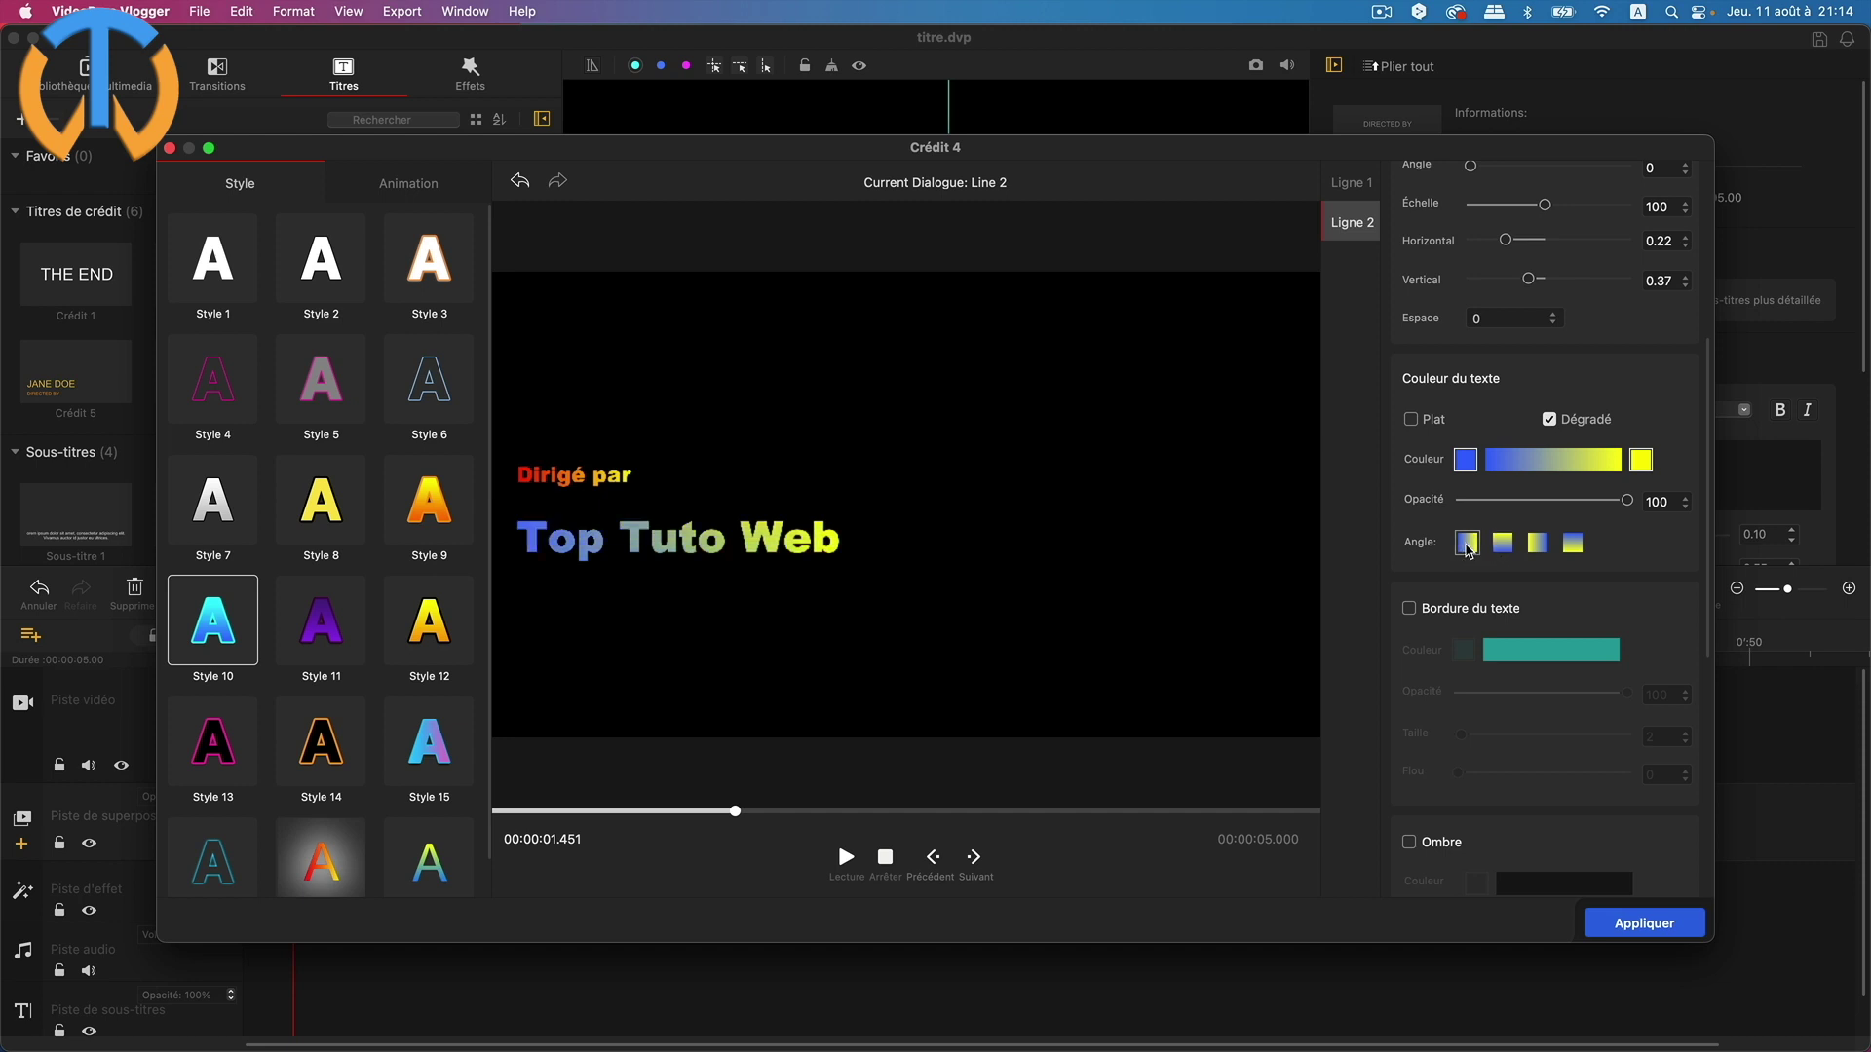
Apply the animation with outward diagonal arrows to the "Top Tuto Web" line and move the preview to 00:00:01.537
scroll(1568, 682, down, 5)
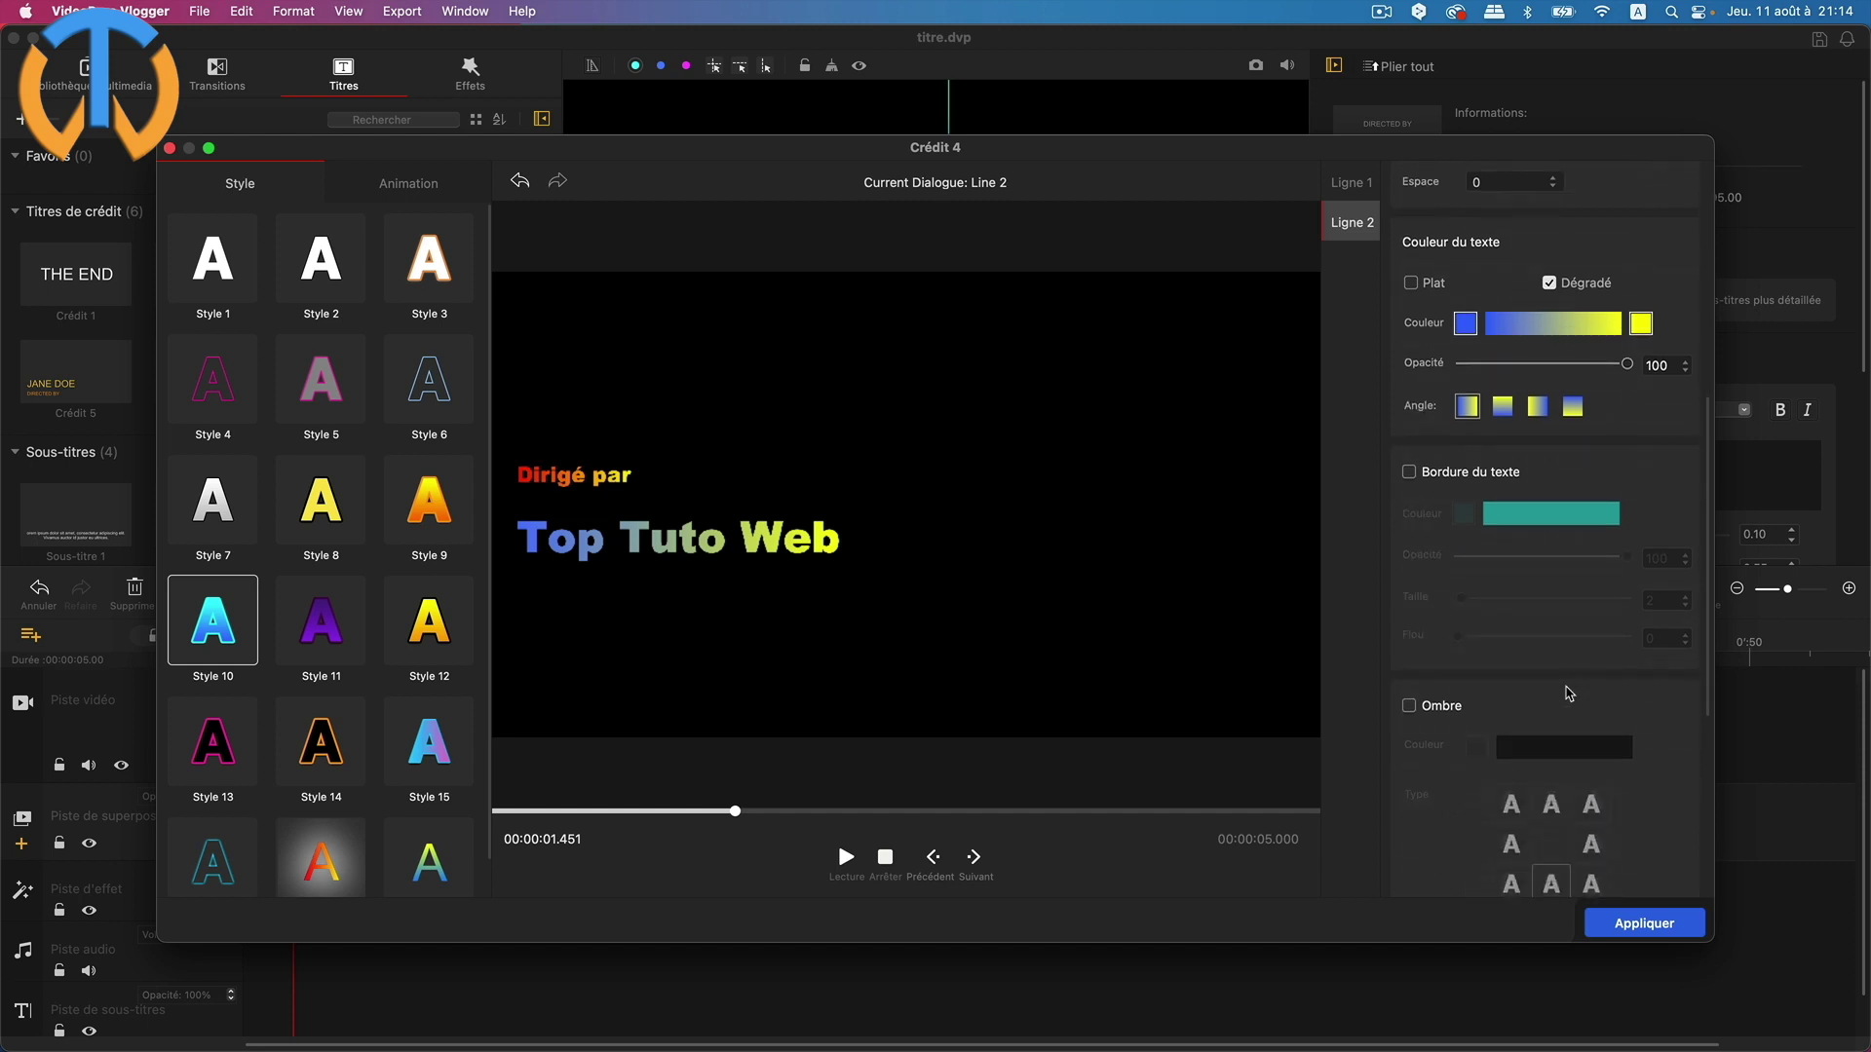
scroll(1569, 694, down, 3)
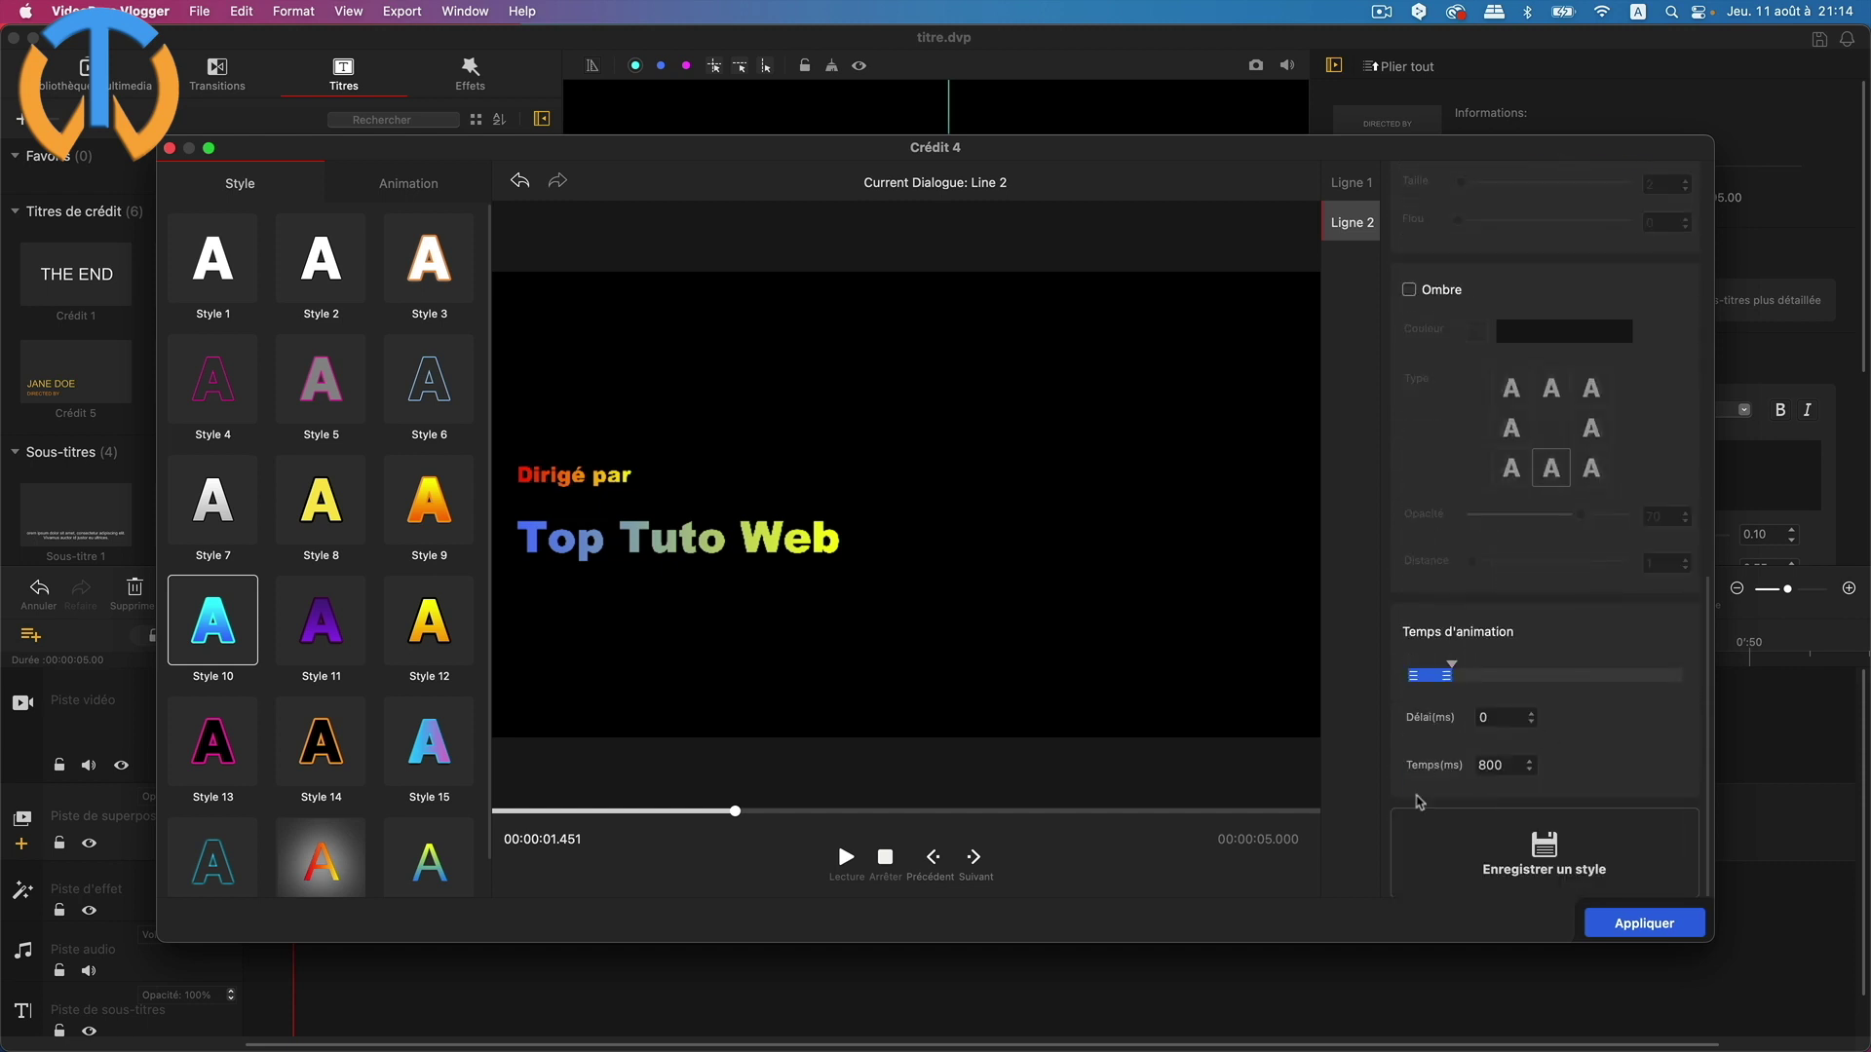
click(413, 187)
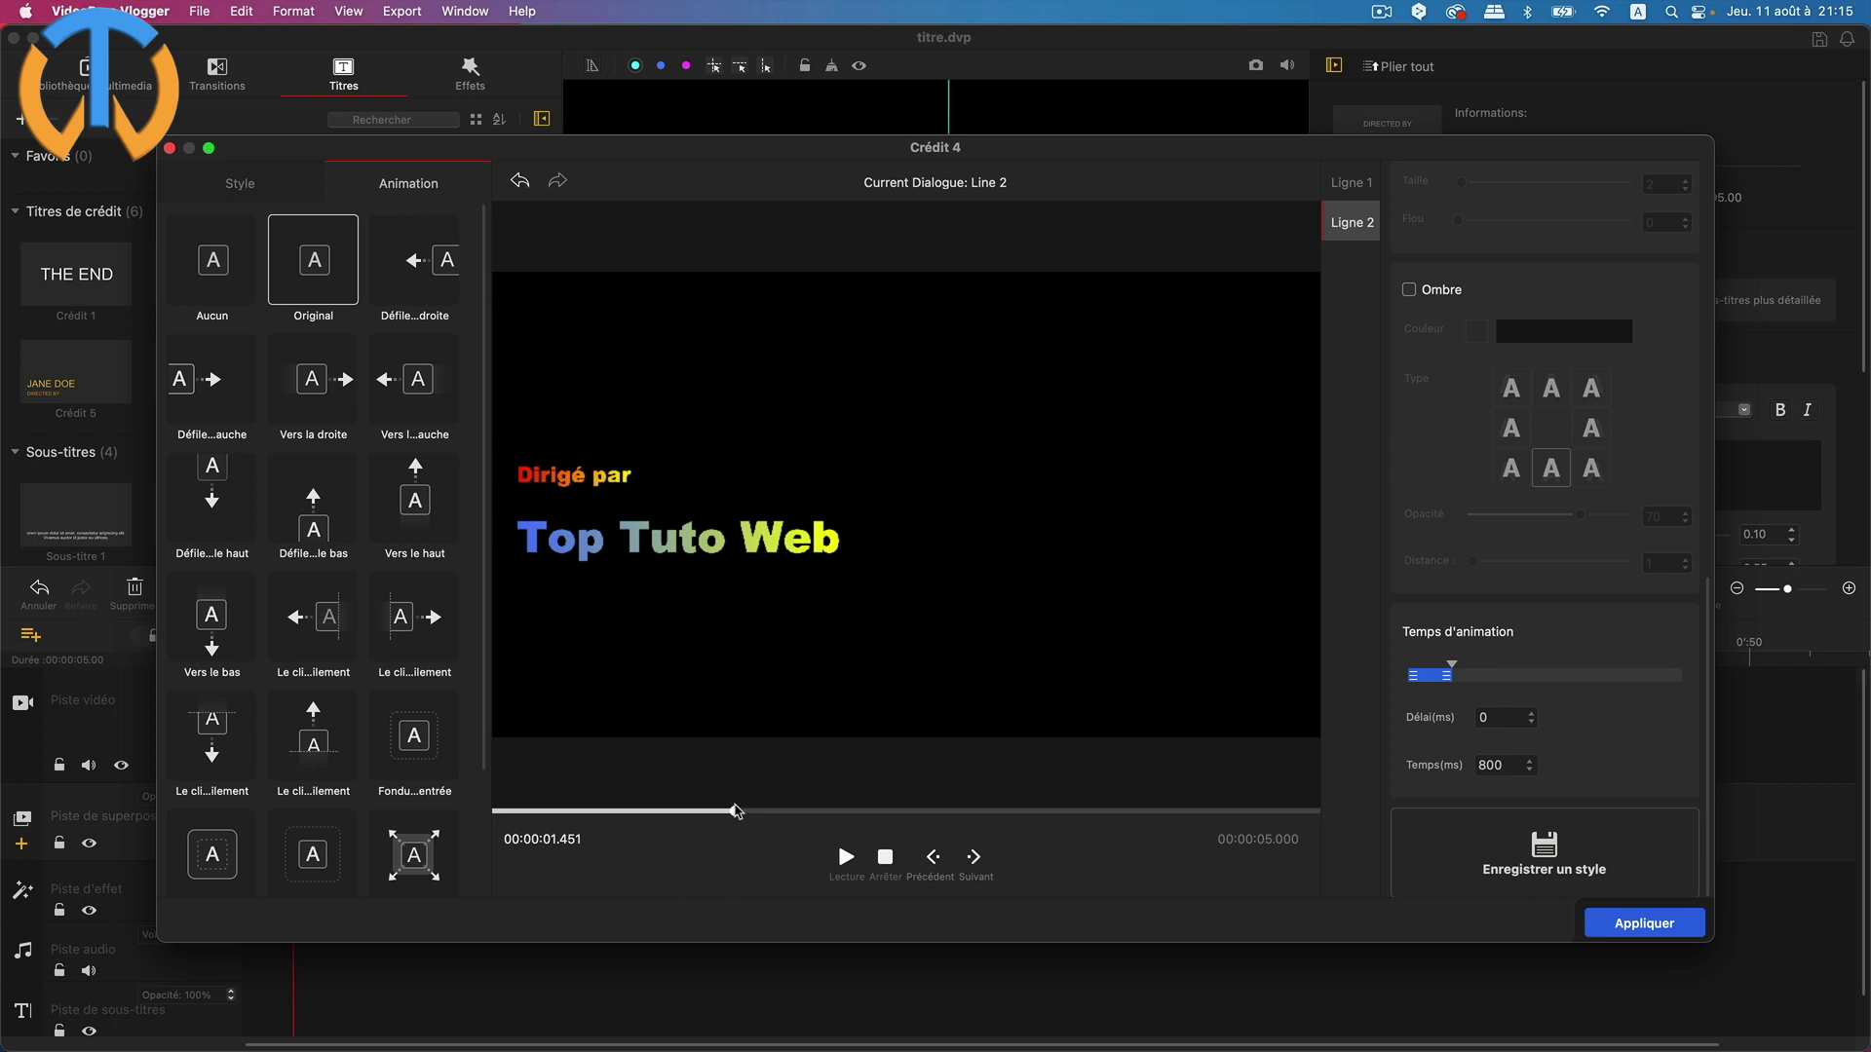
drag(735, 811, 781, 811)
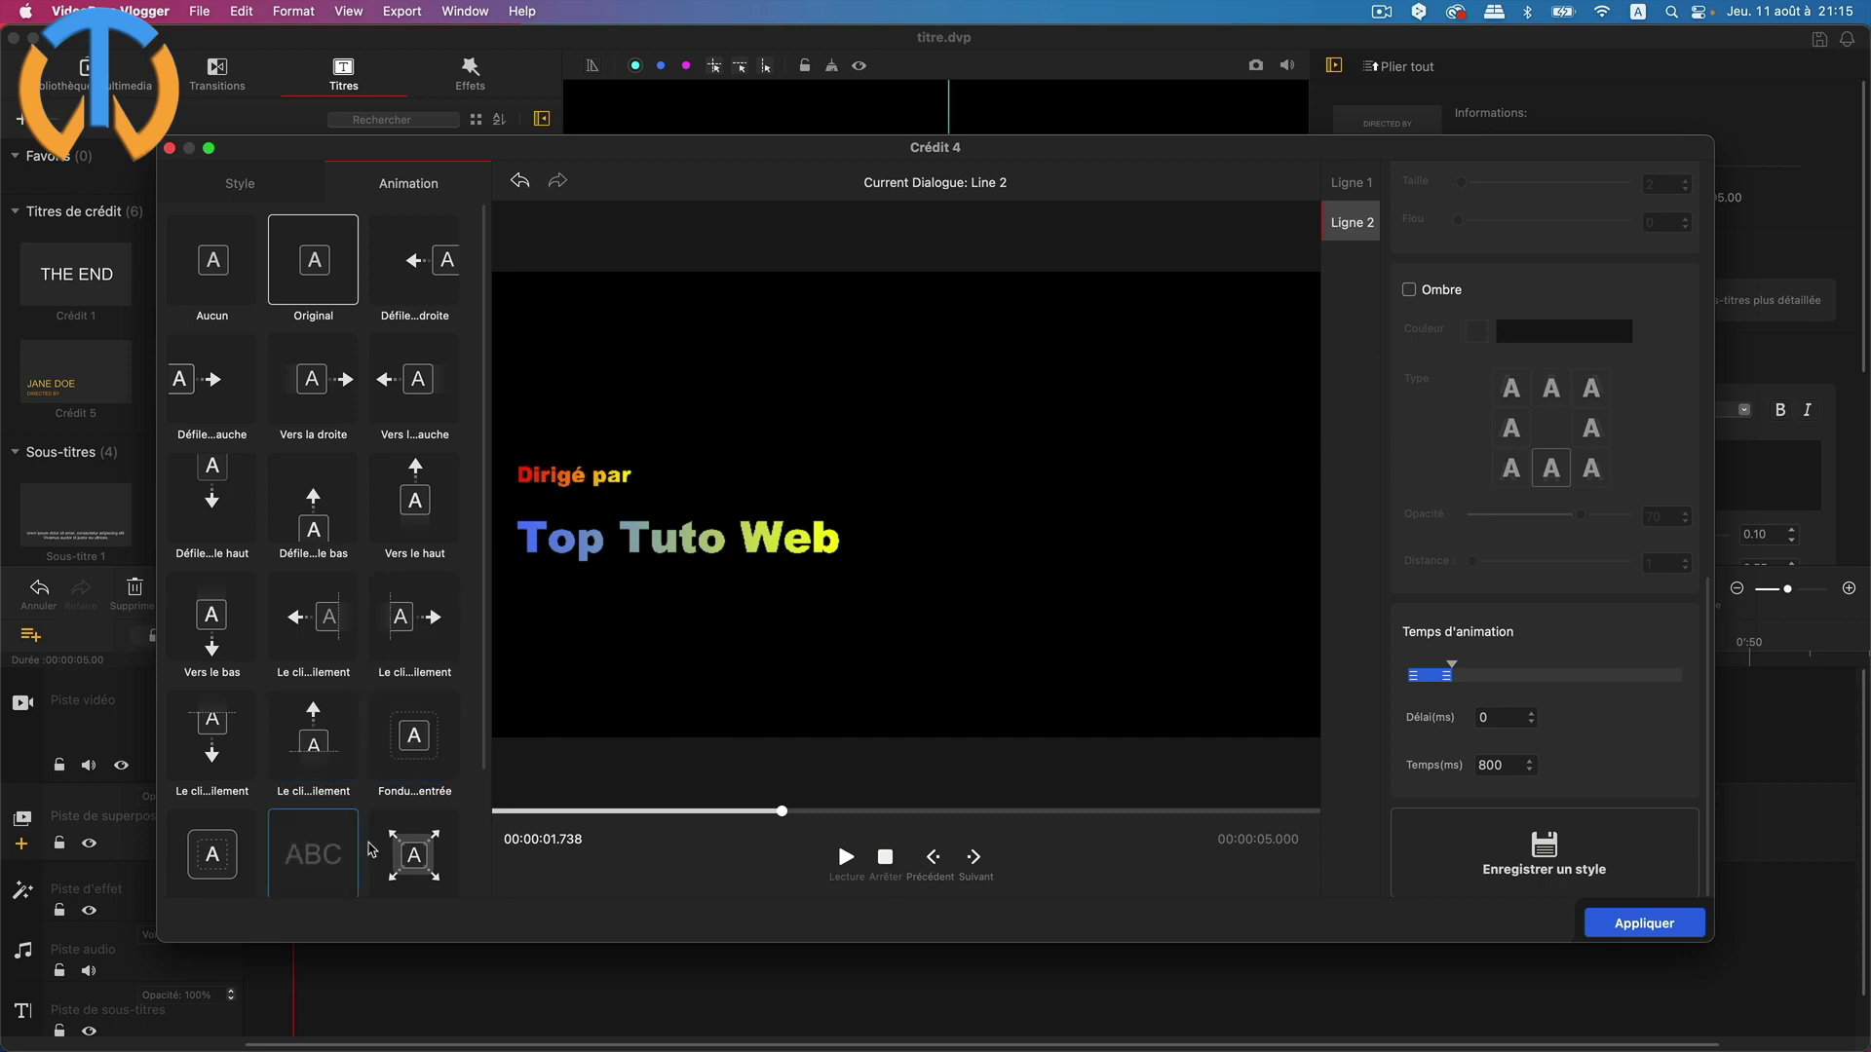
click(400, 854)
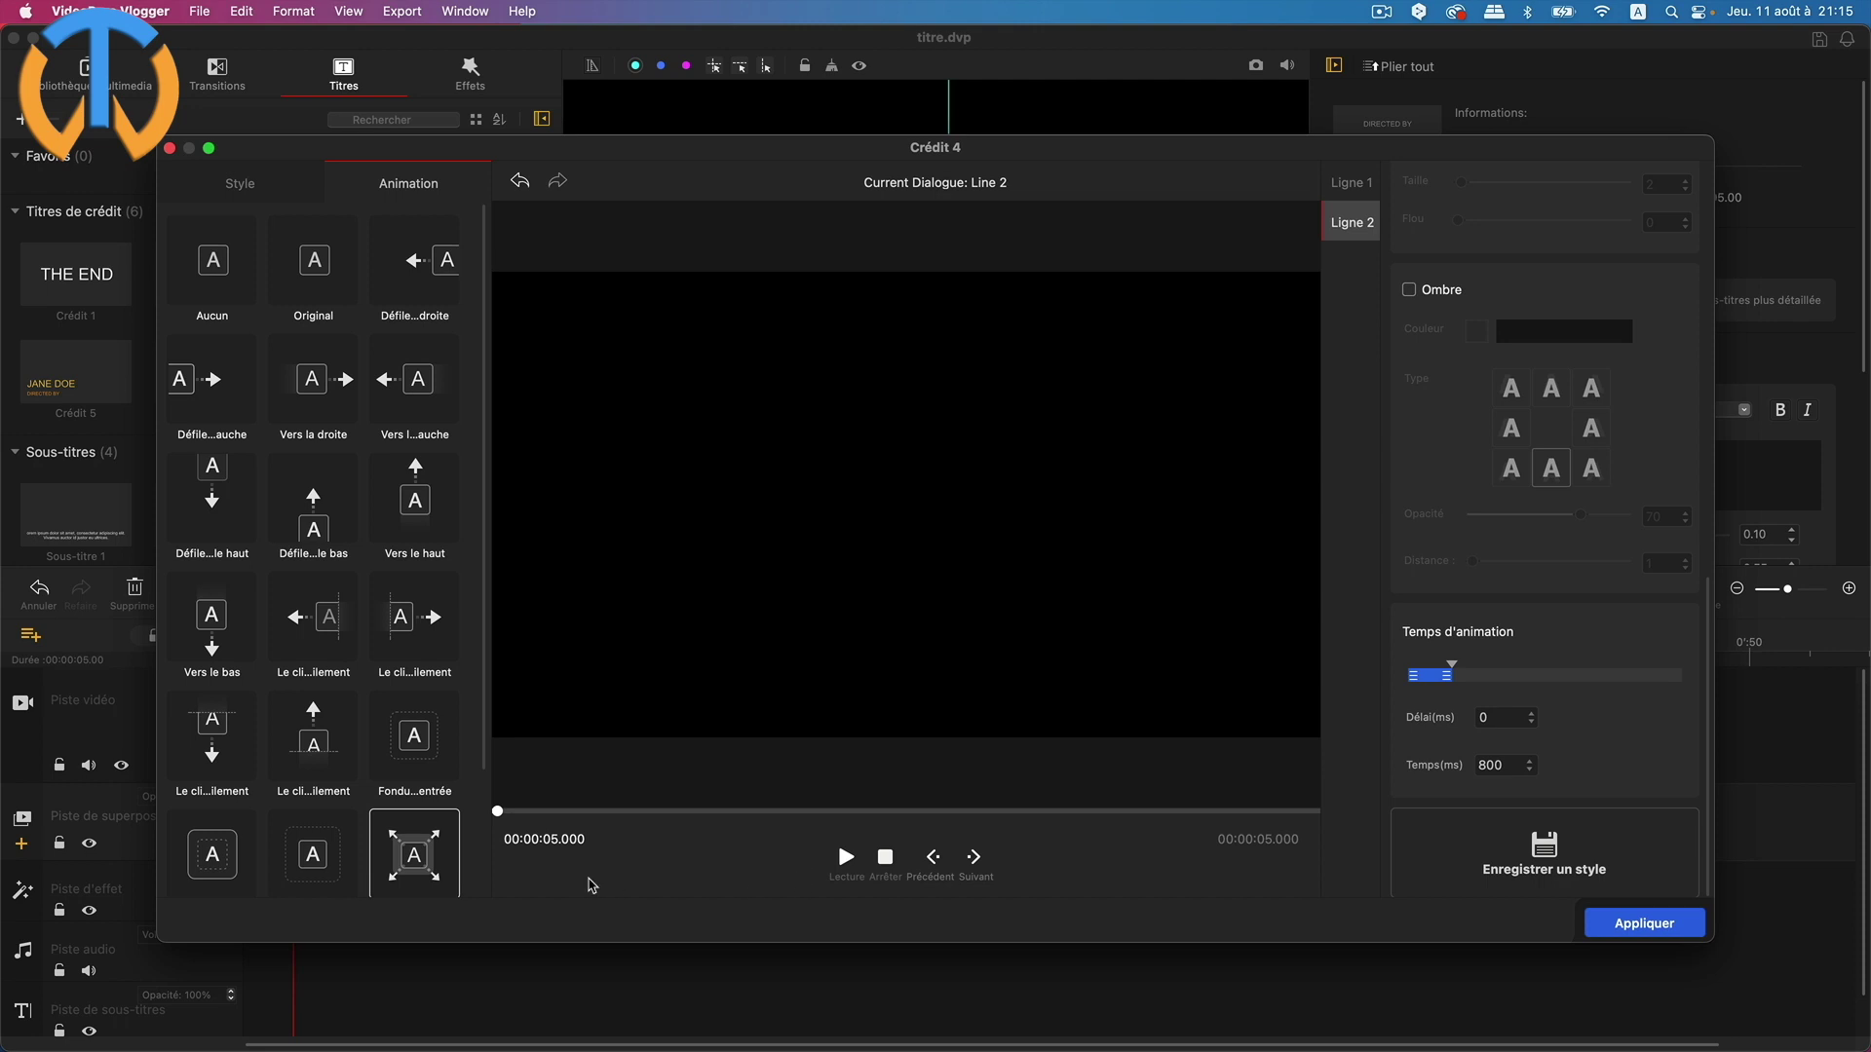
drag(498, 814, 749, 810)
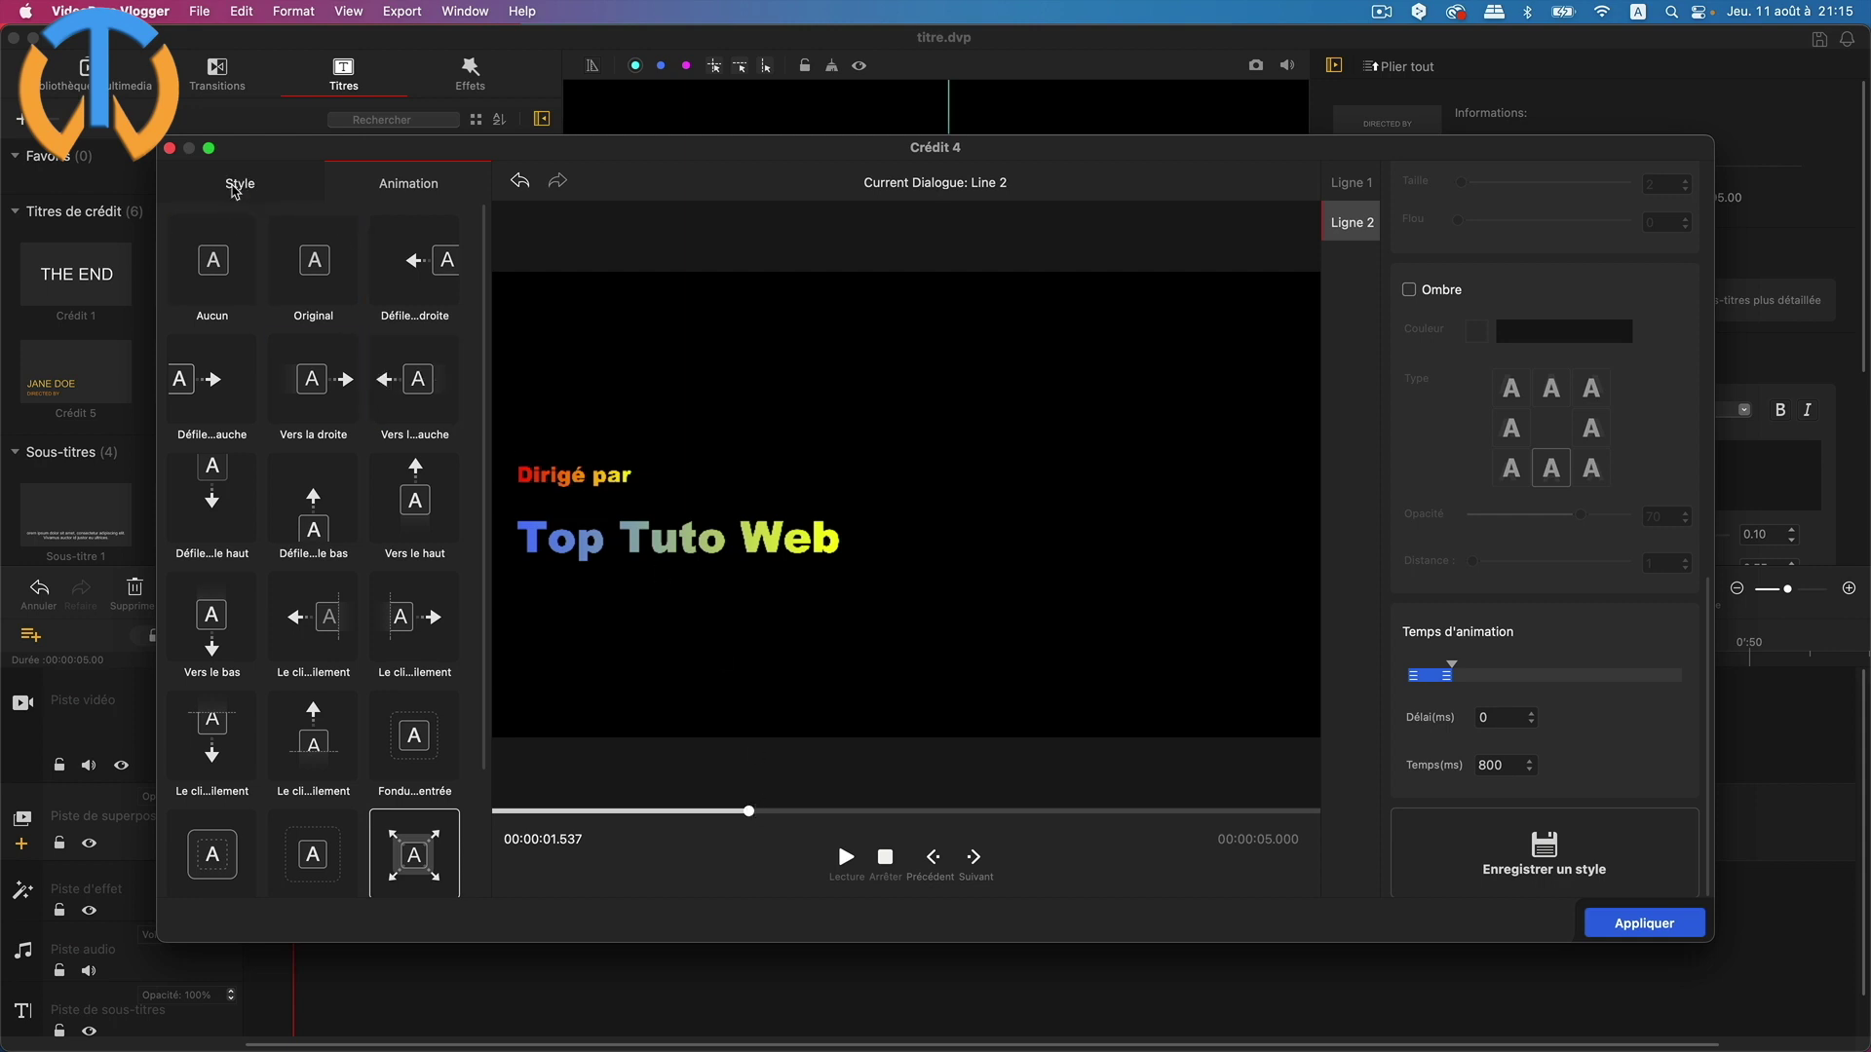
Show the style presets and save the styling of "Top Tuto Web" as a new style named "saving1"
click(237, 185)
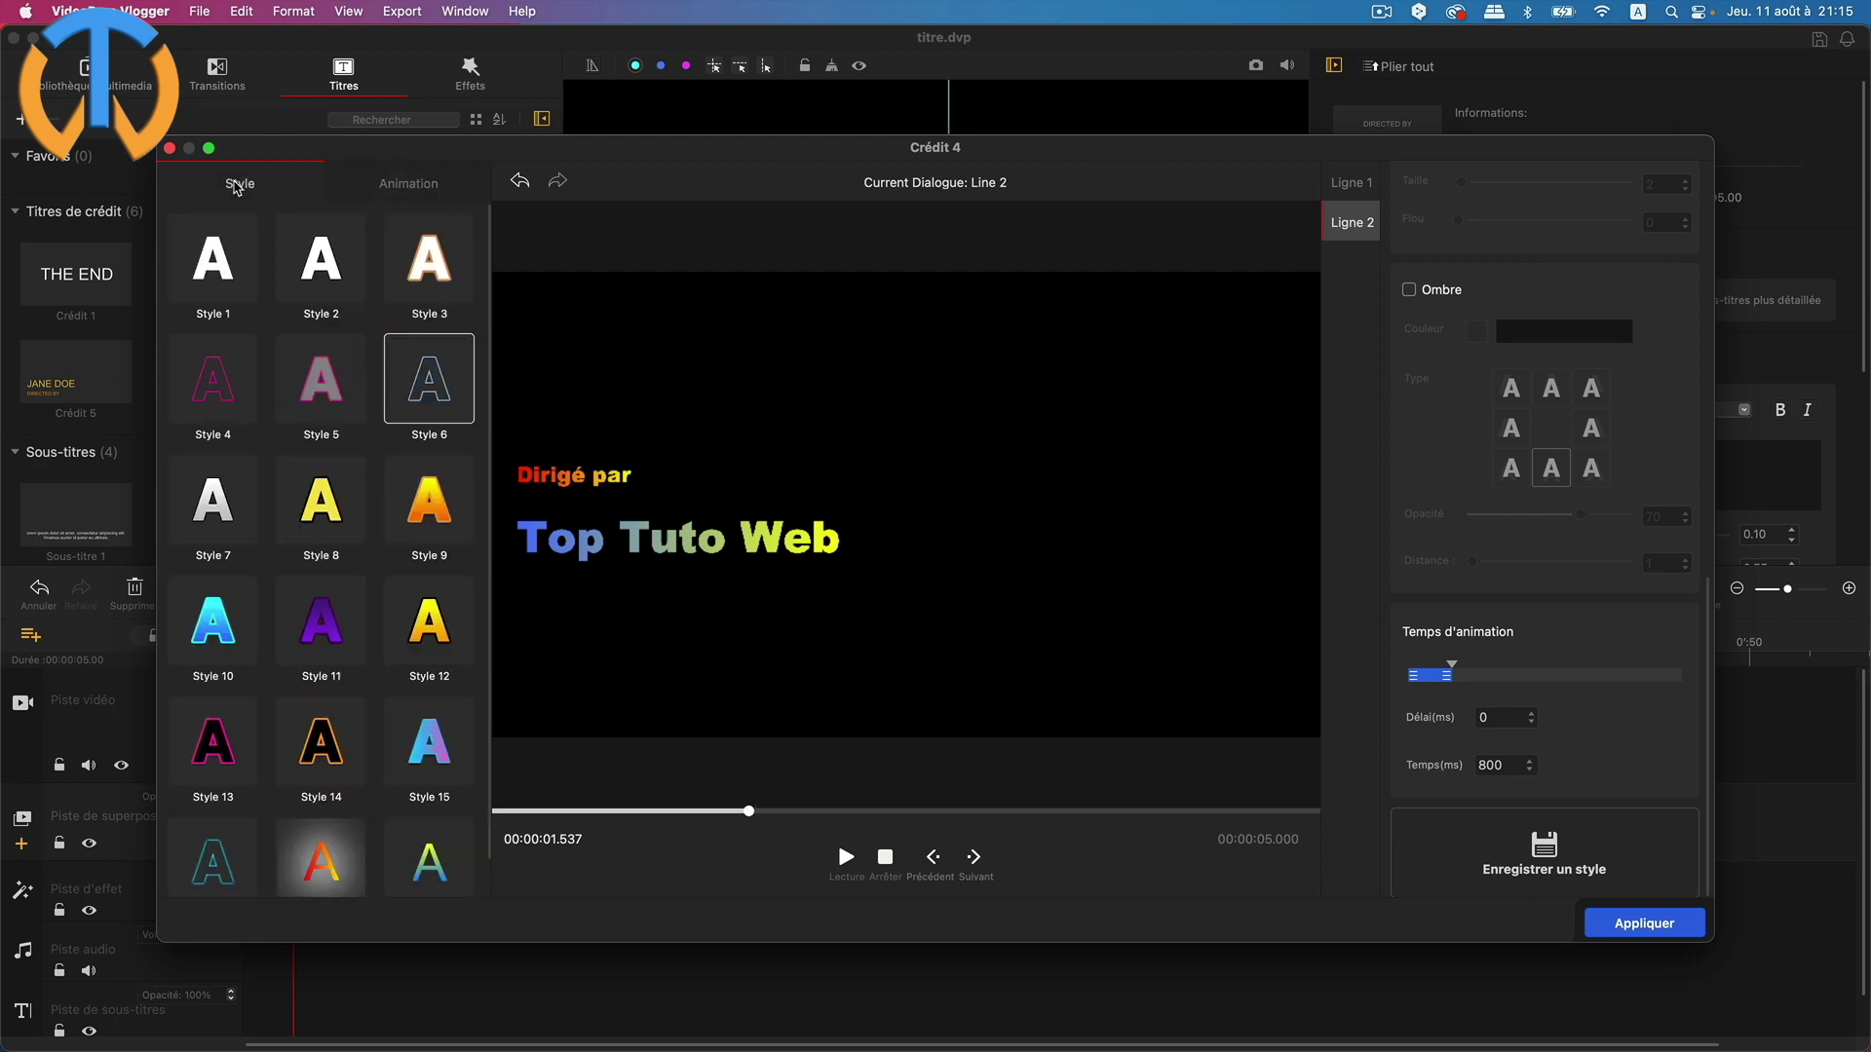
click(1545, 850)
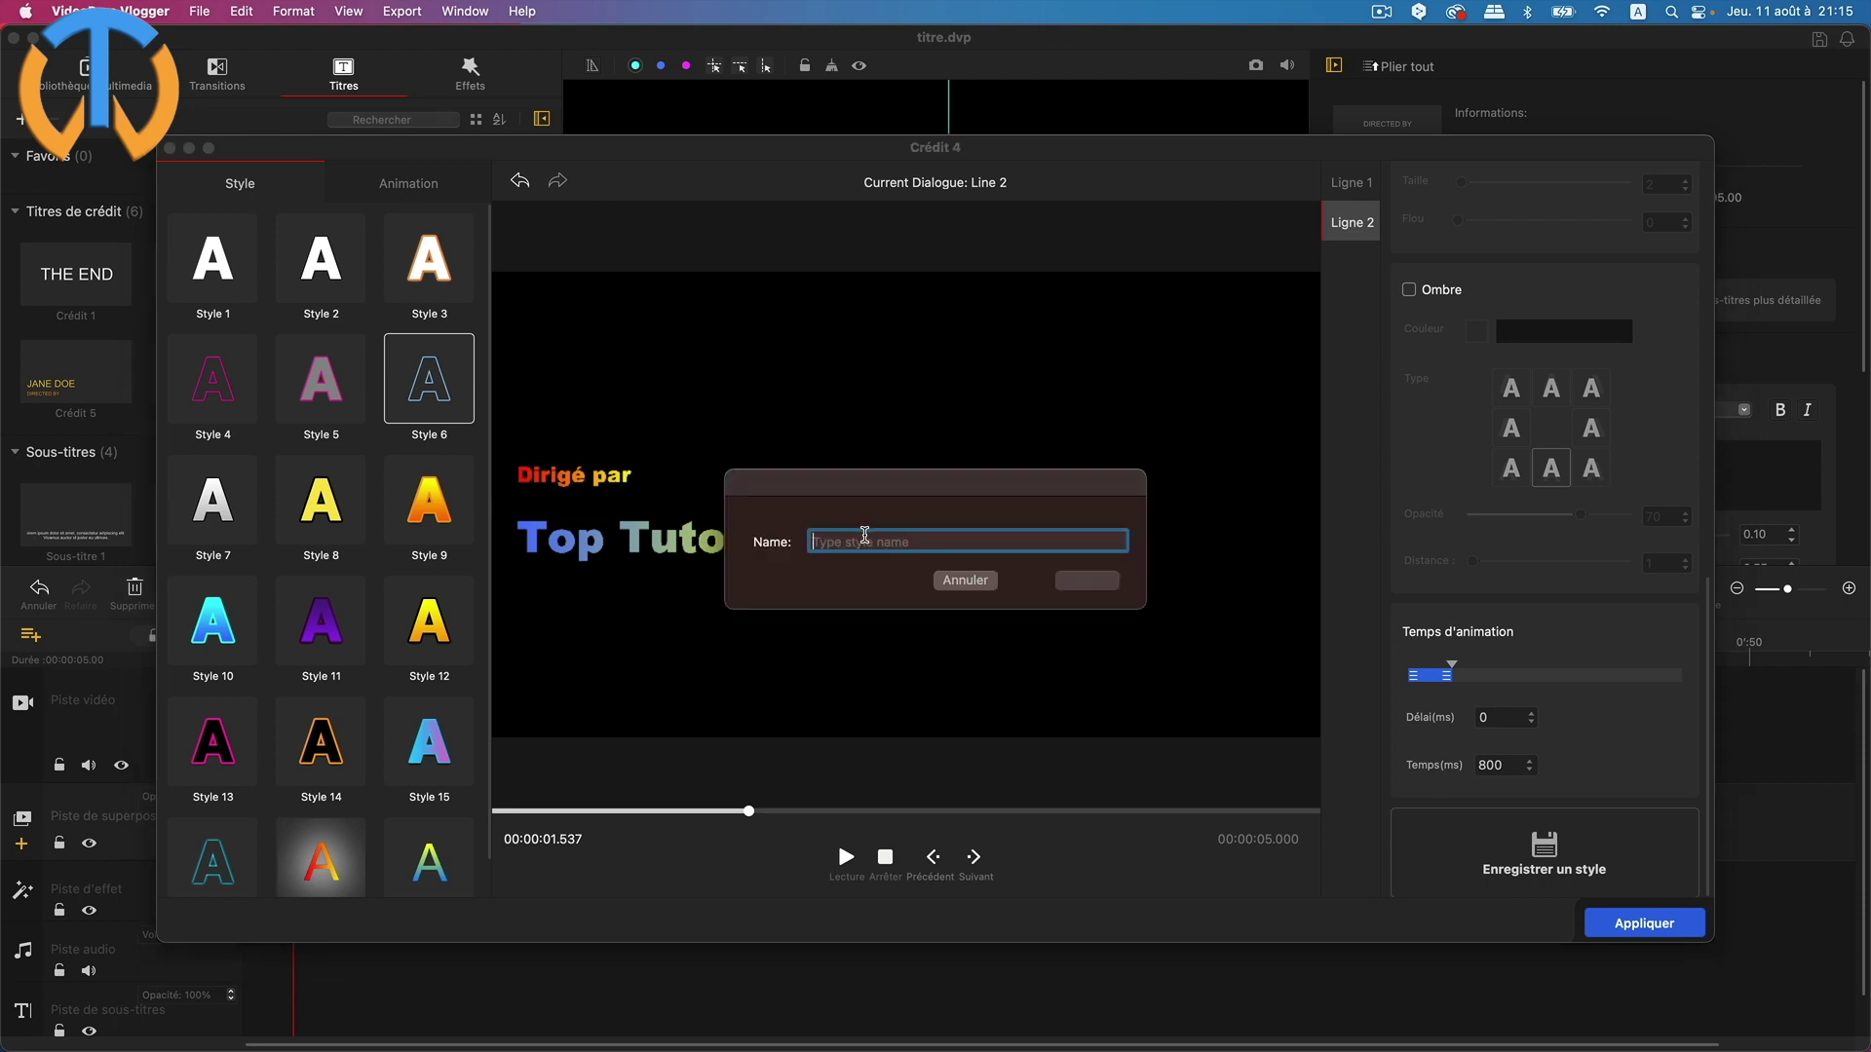
text(sa)
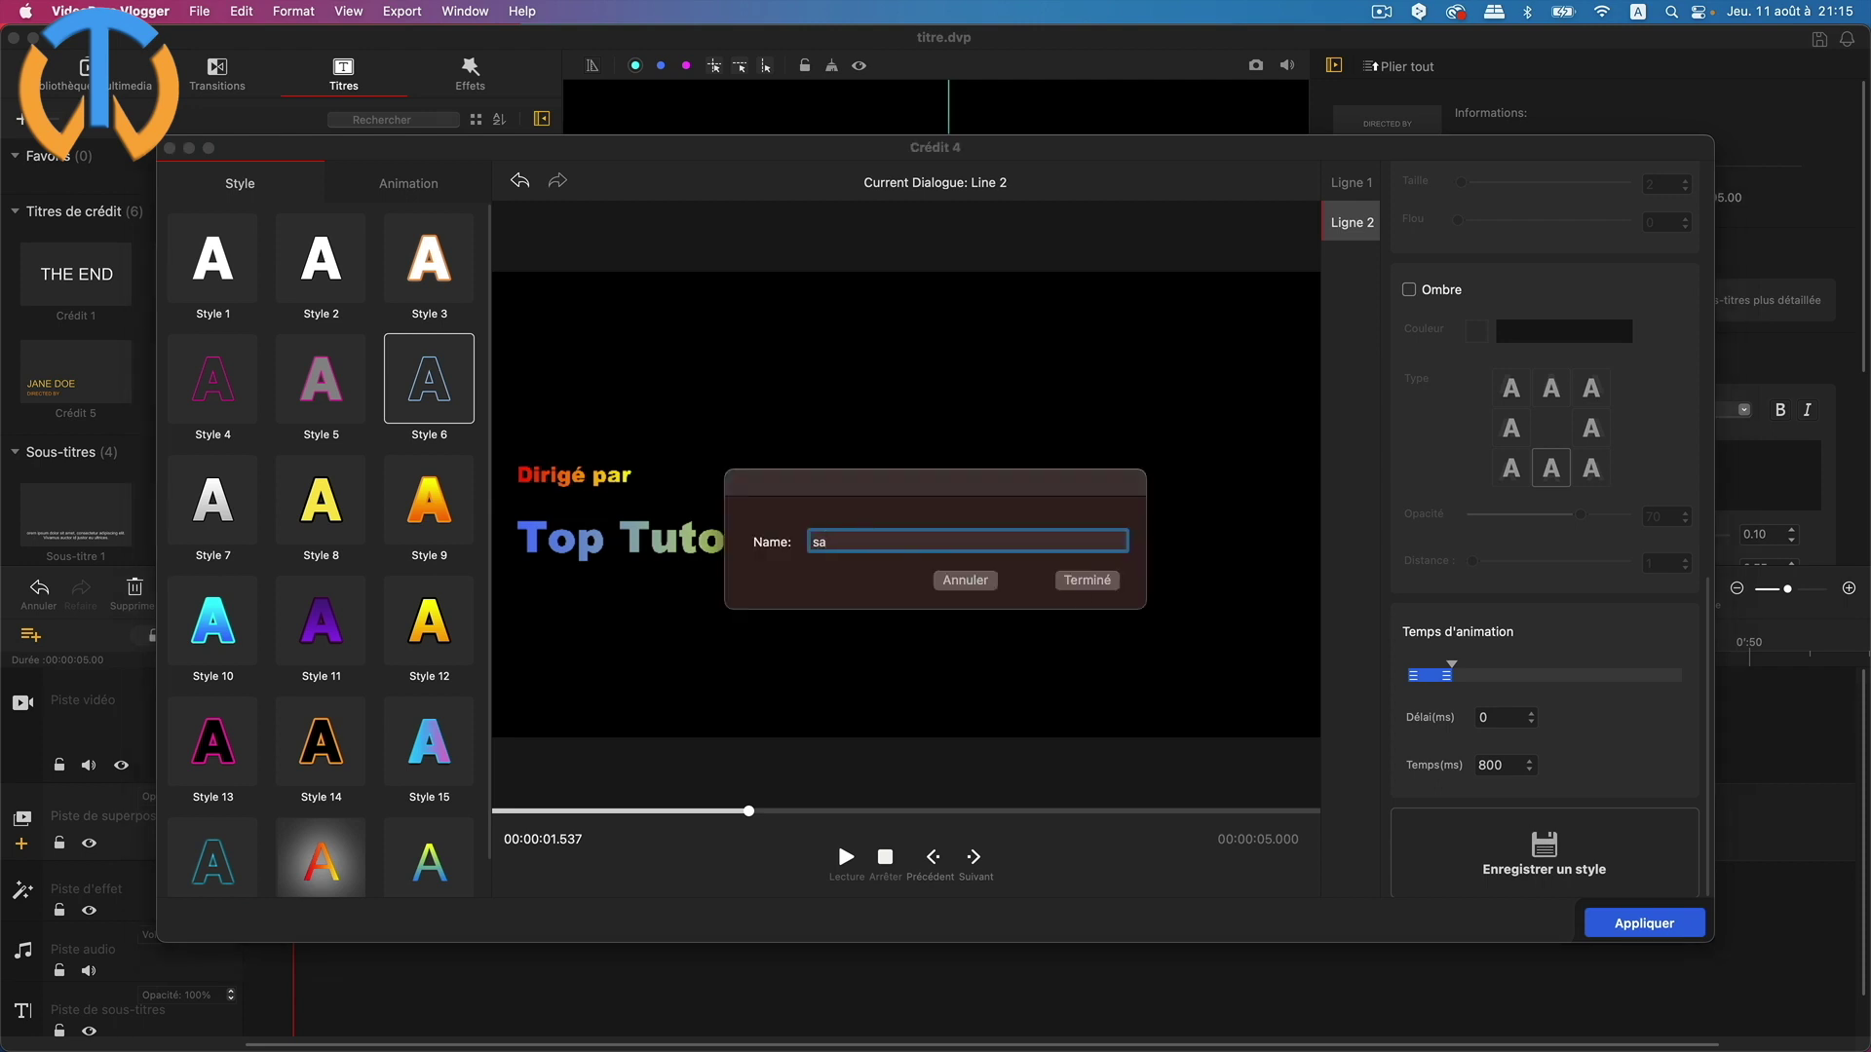
text(ving1)
click(1111, 583)
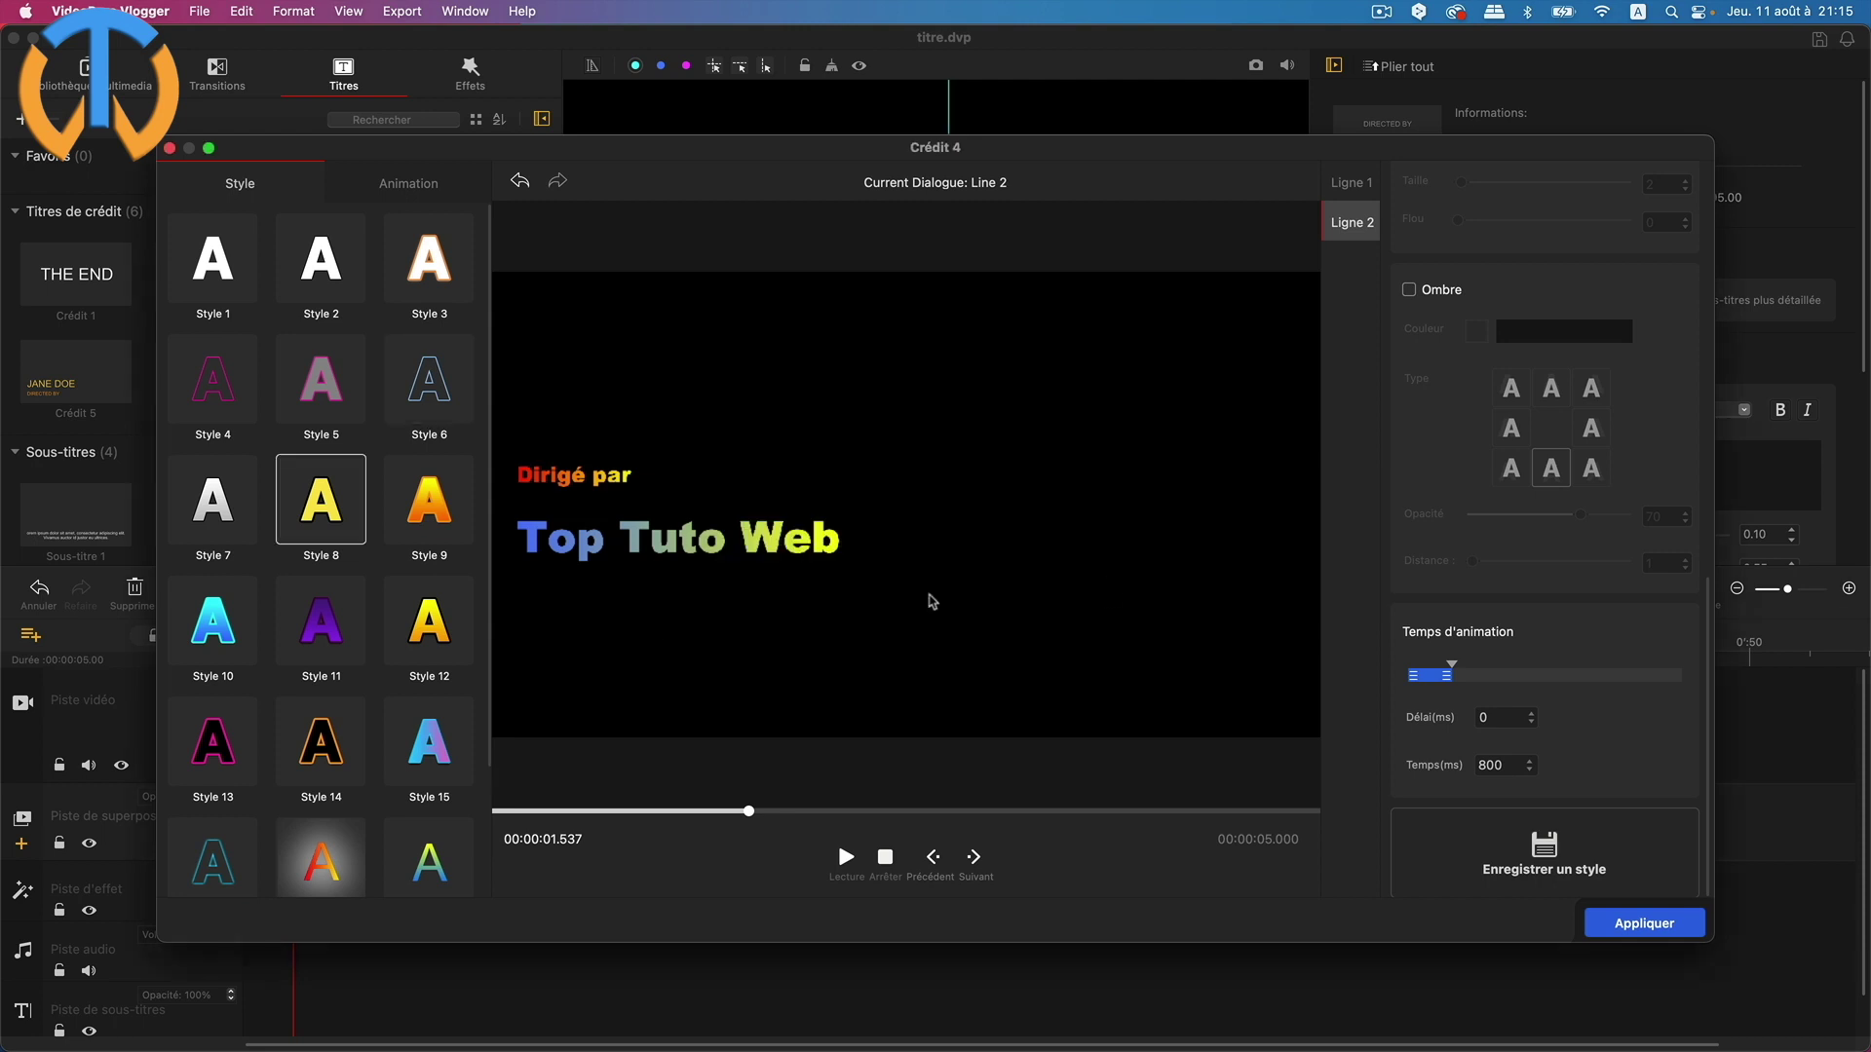
Try the save1, tutostyle and Style 16 presets on the "Top Tuto Web" line and apply the saved style saving1
scroll(244, 770, down, 3)
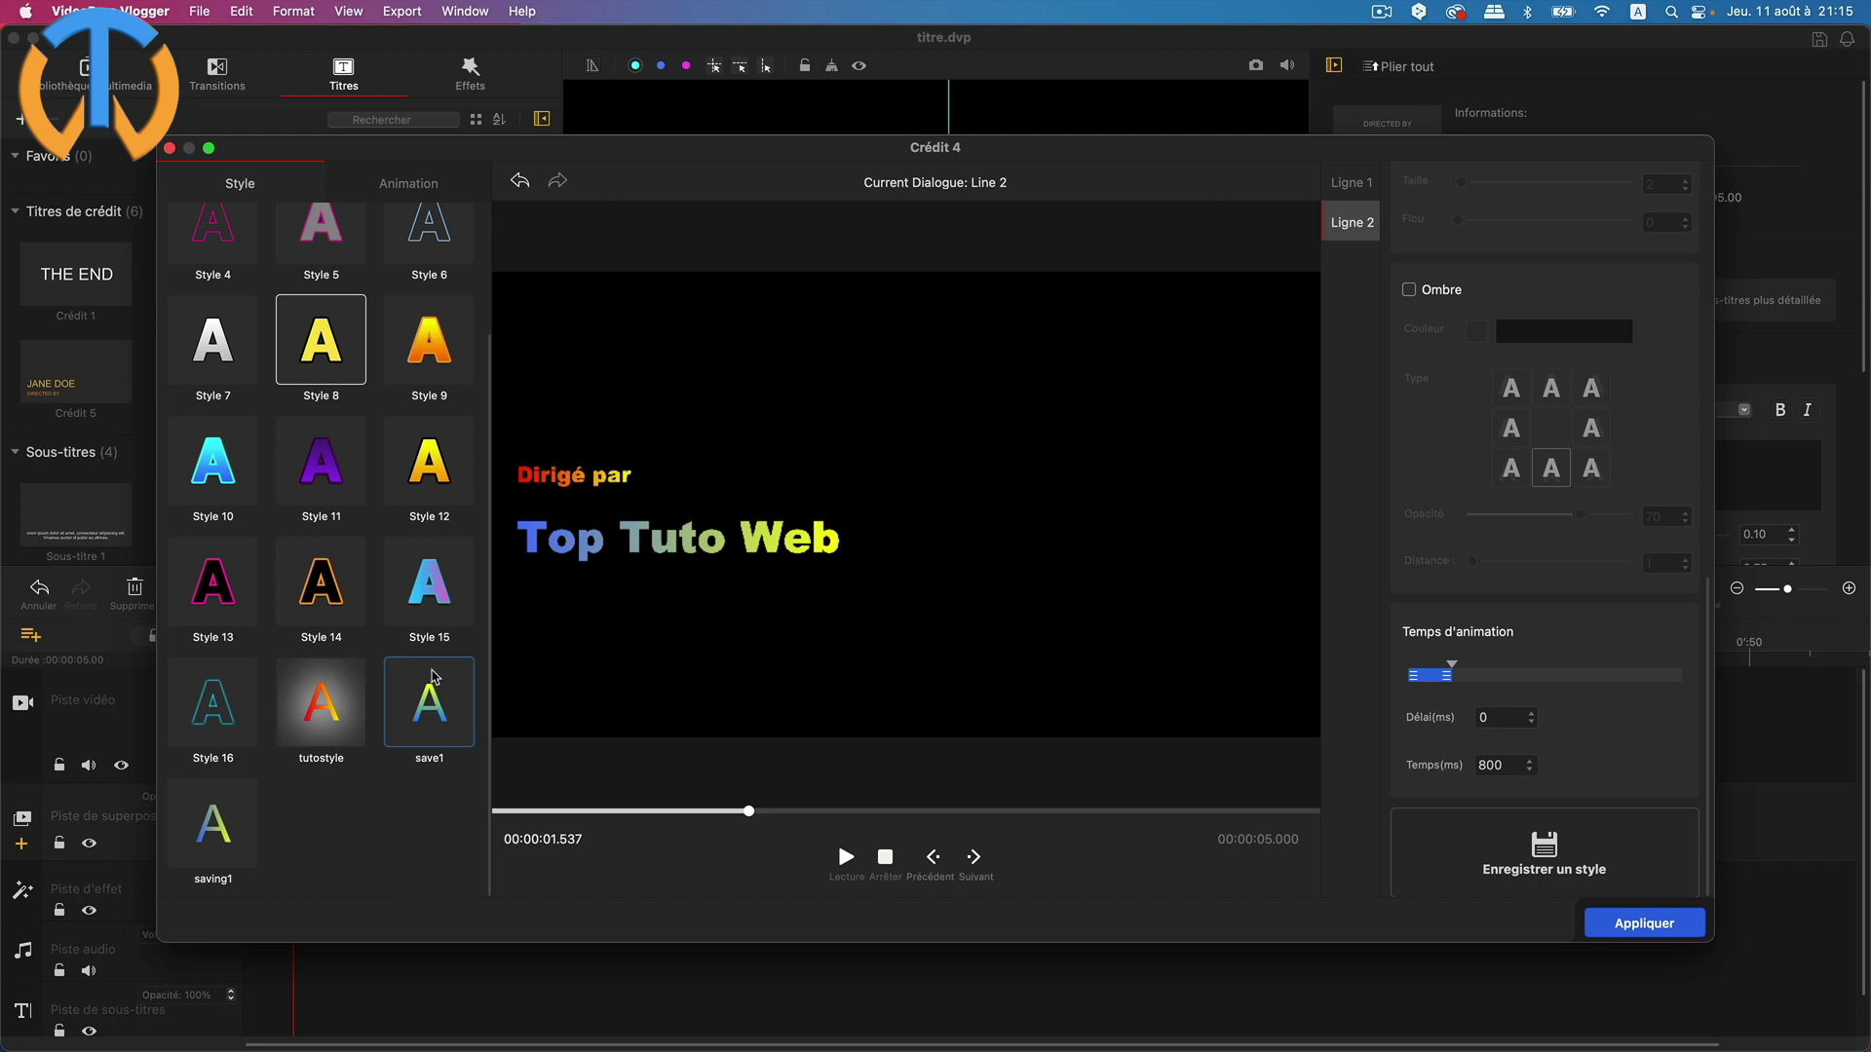
click(429, 705)
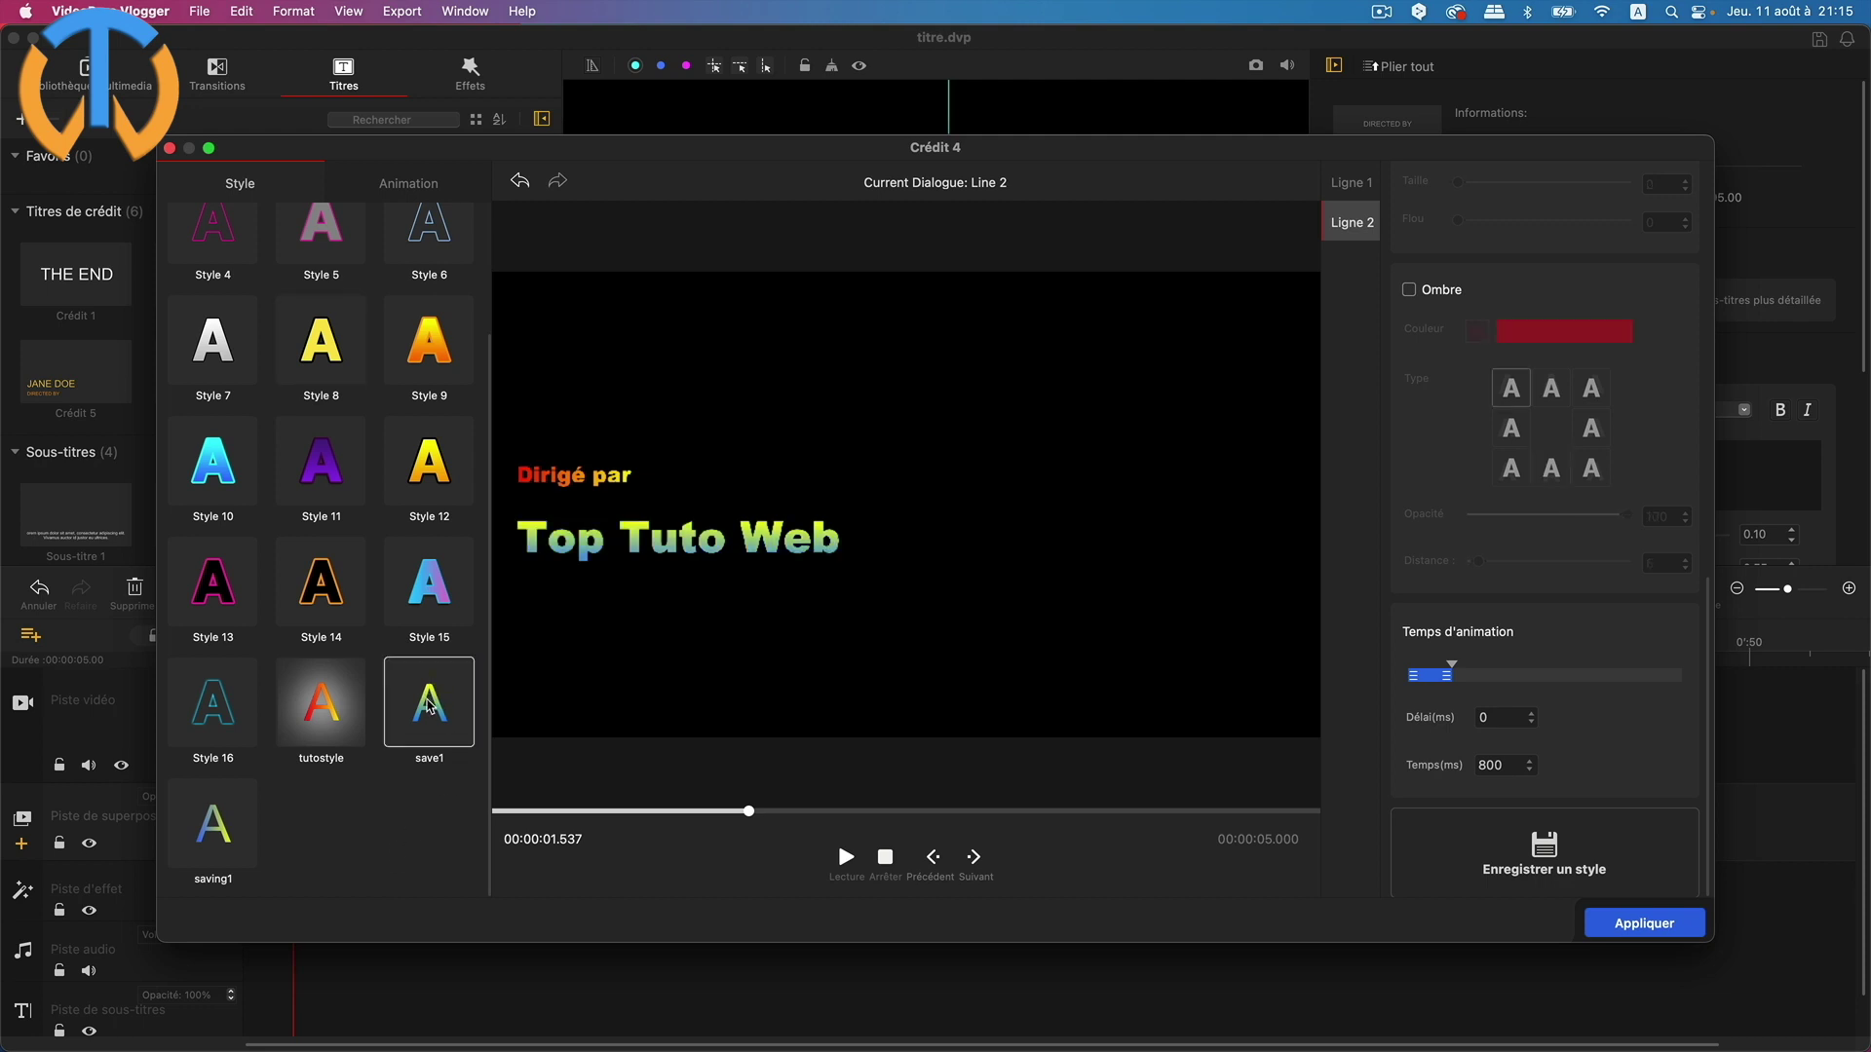
click(314, 721)
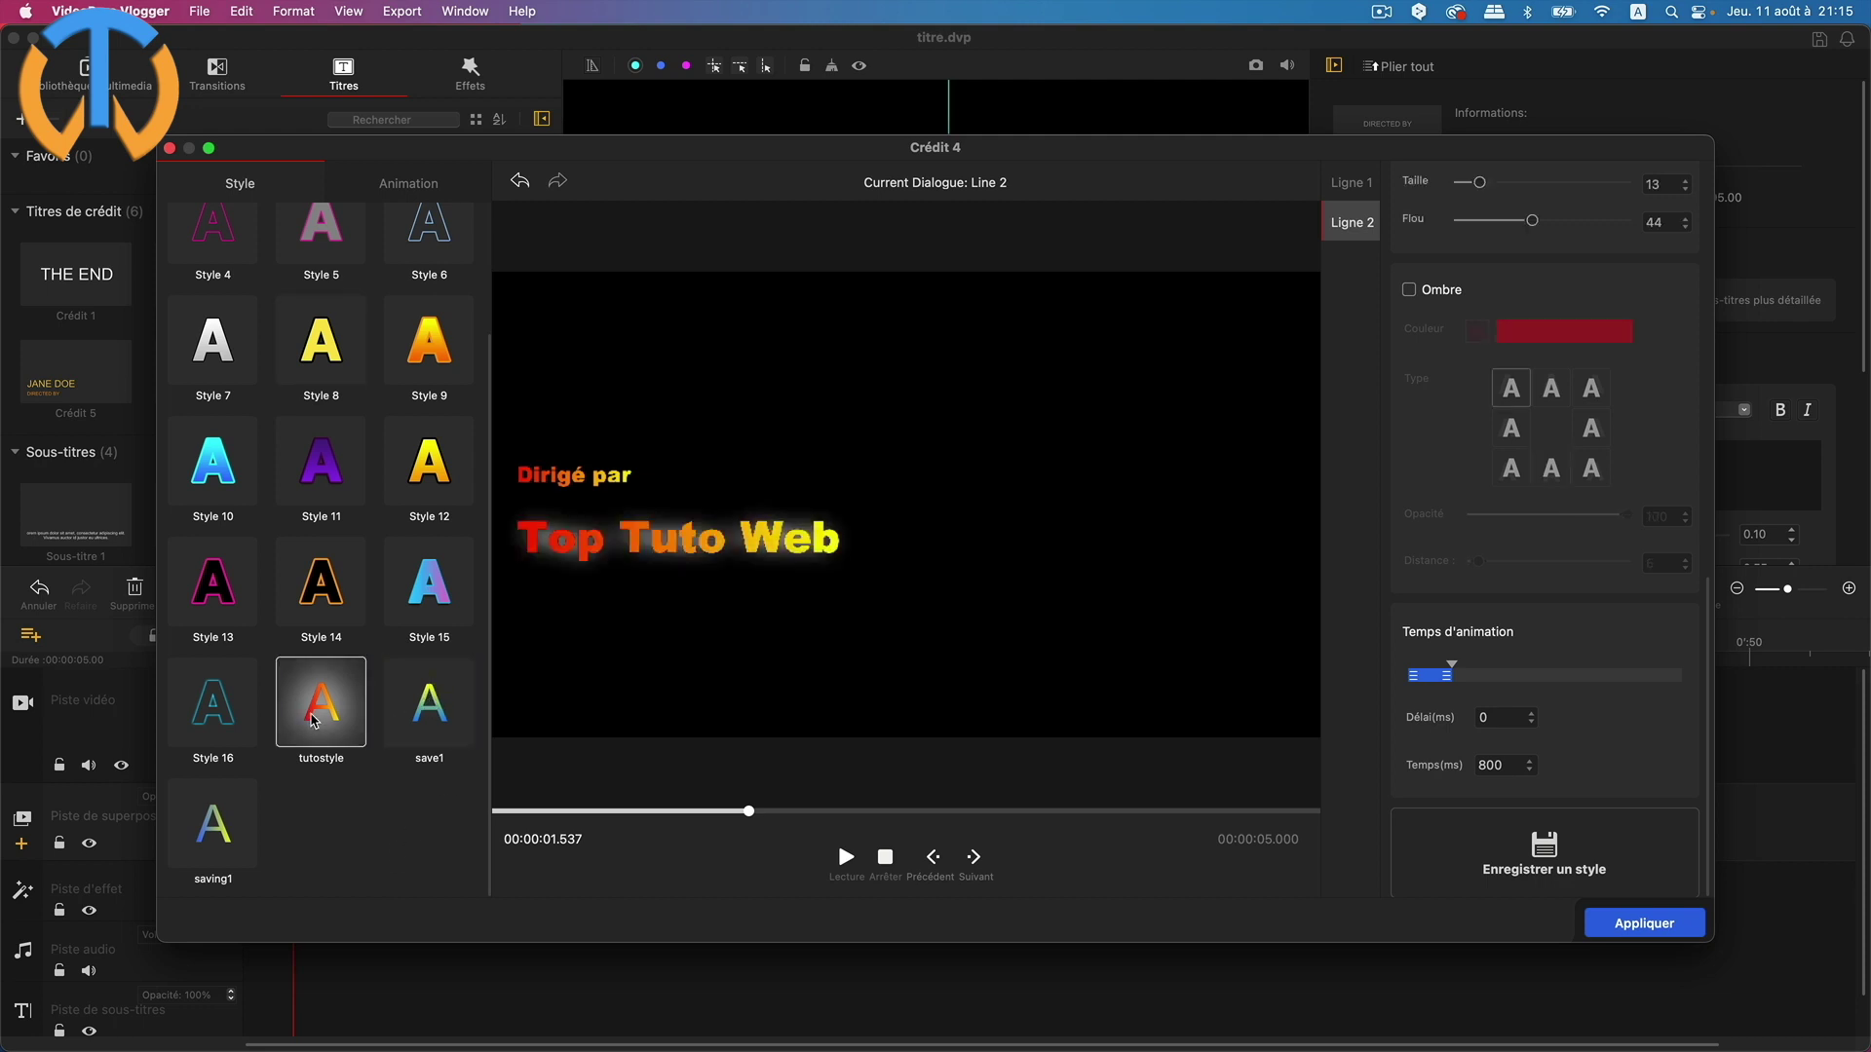
click(241, 714)
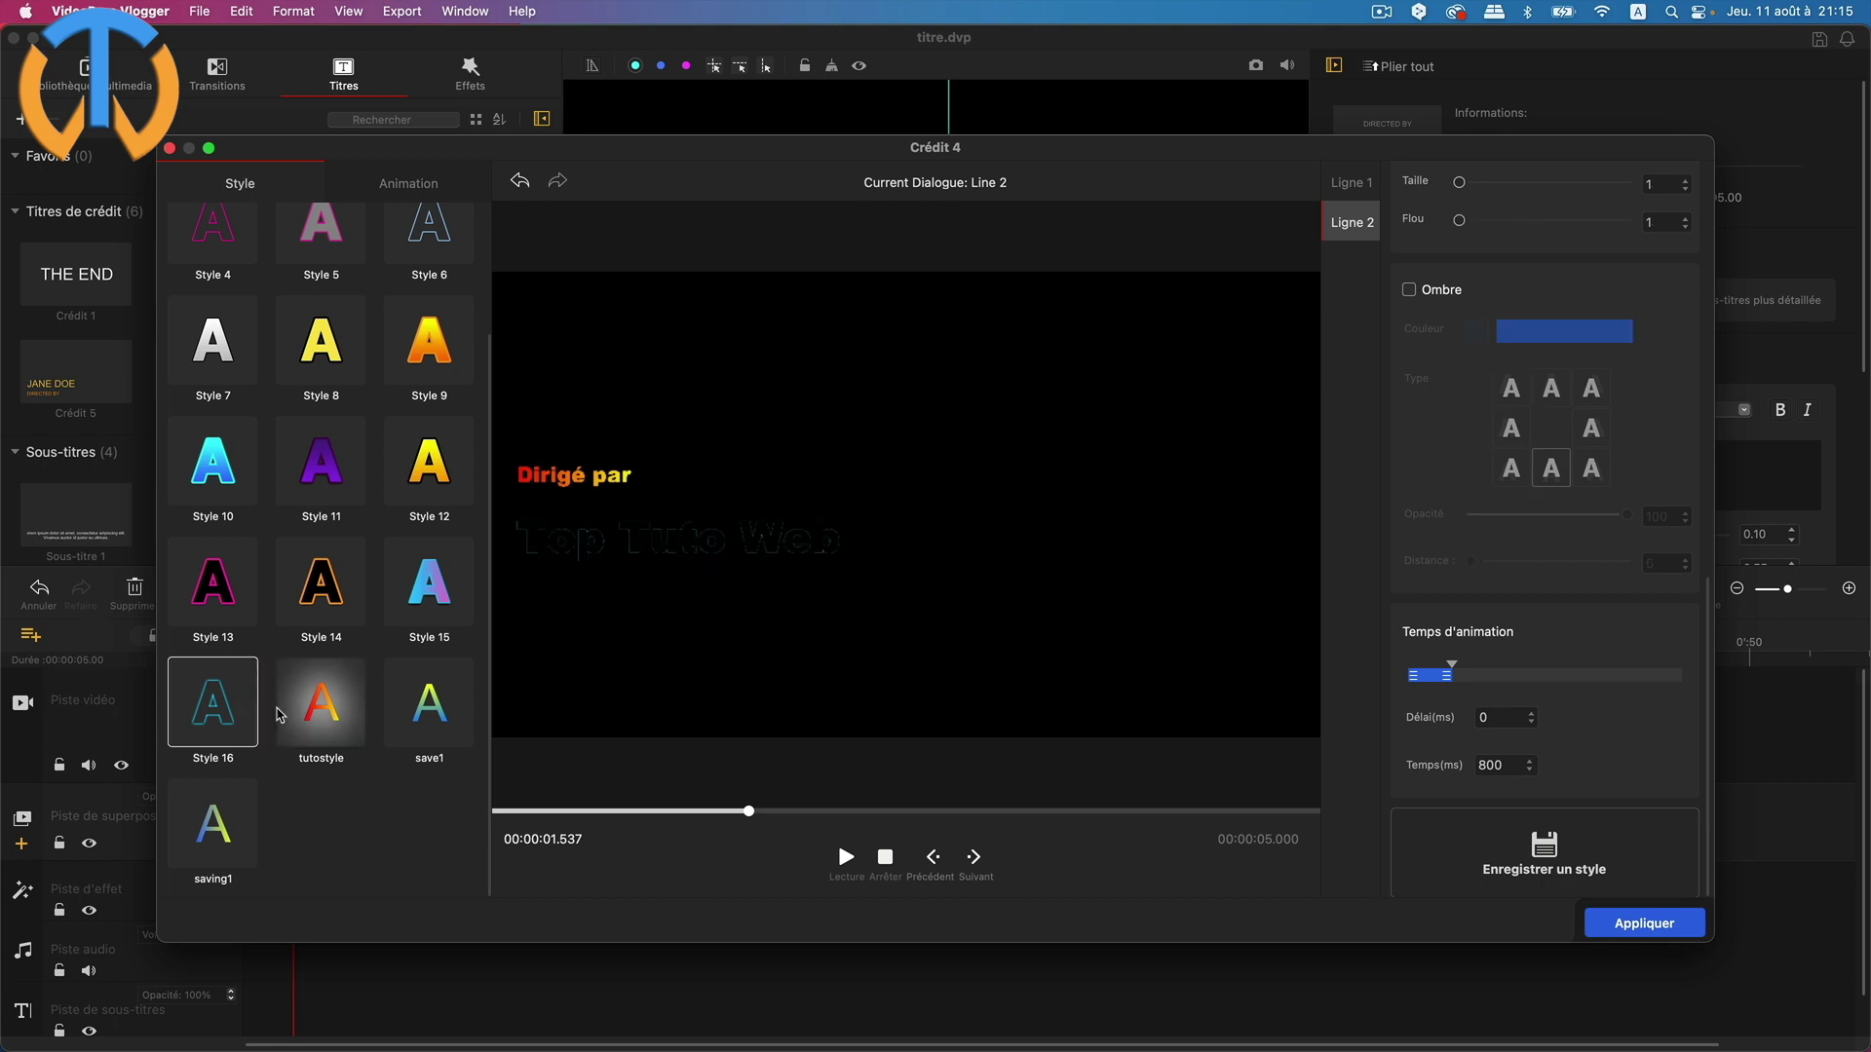
click(348, 716)
click(419, 714)
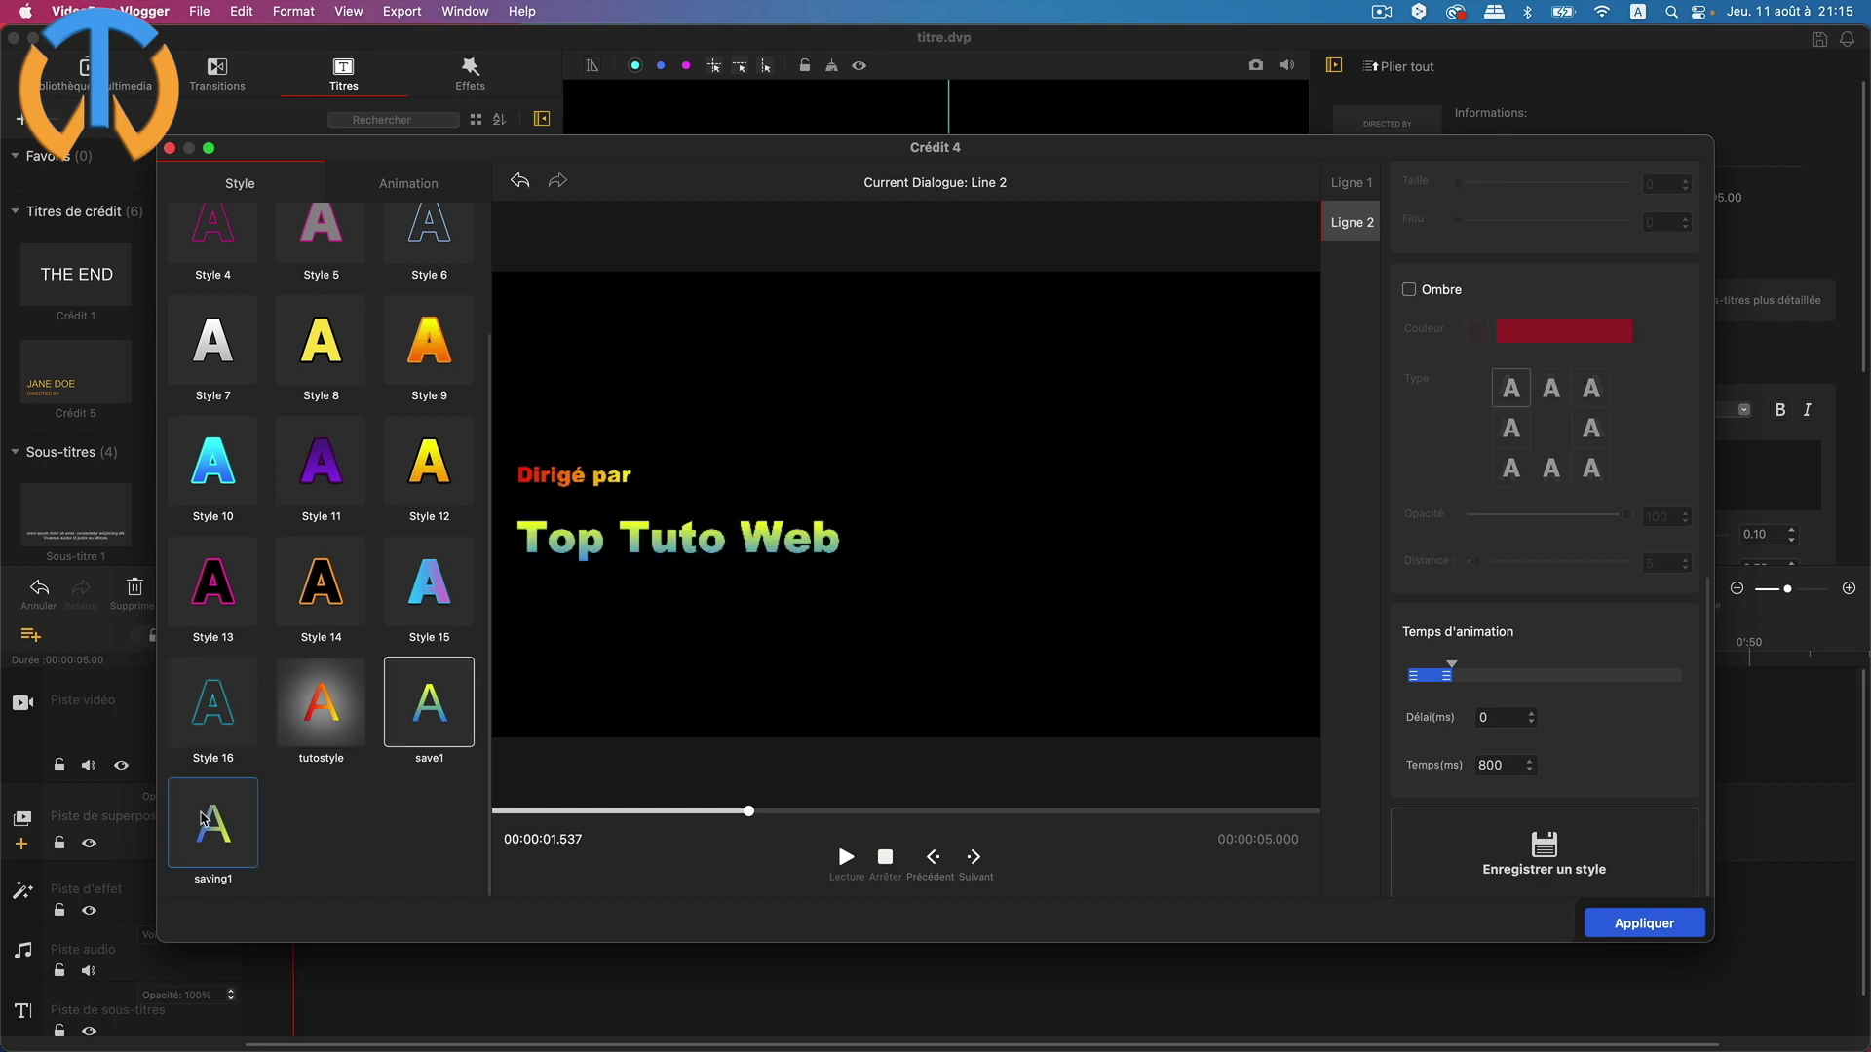
click(205, 819)
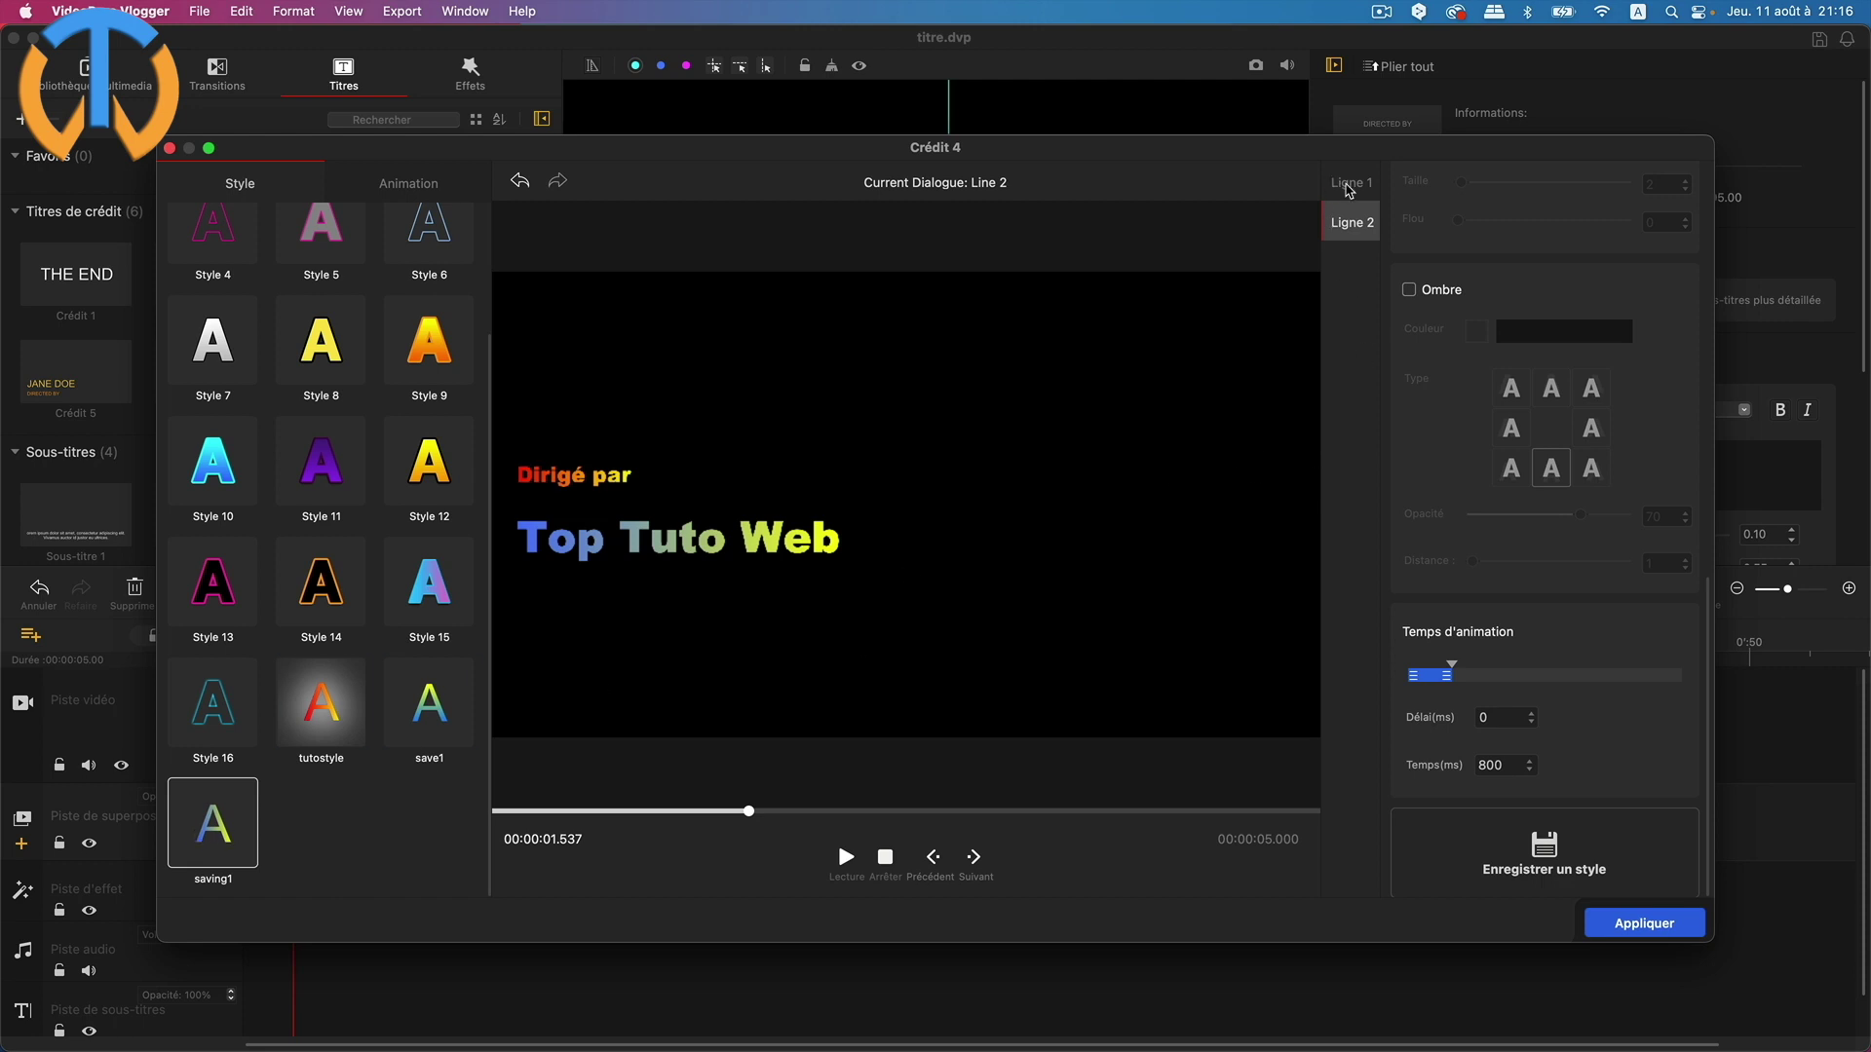
Try Style 14, Style 16, saving1 and save1 on the "Dirigé par" line, choose tutostyle and apply the title edits
click(1349, 183)
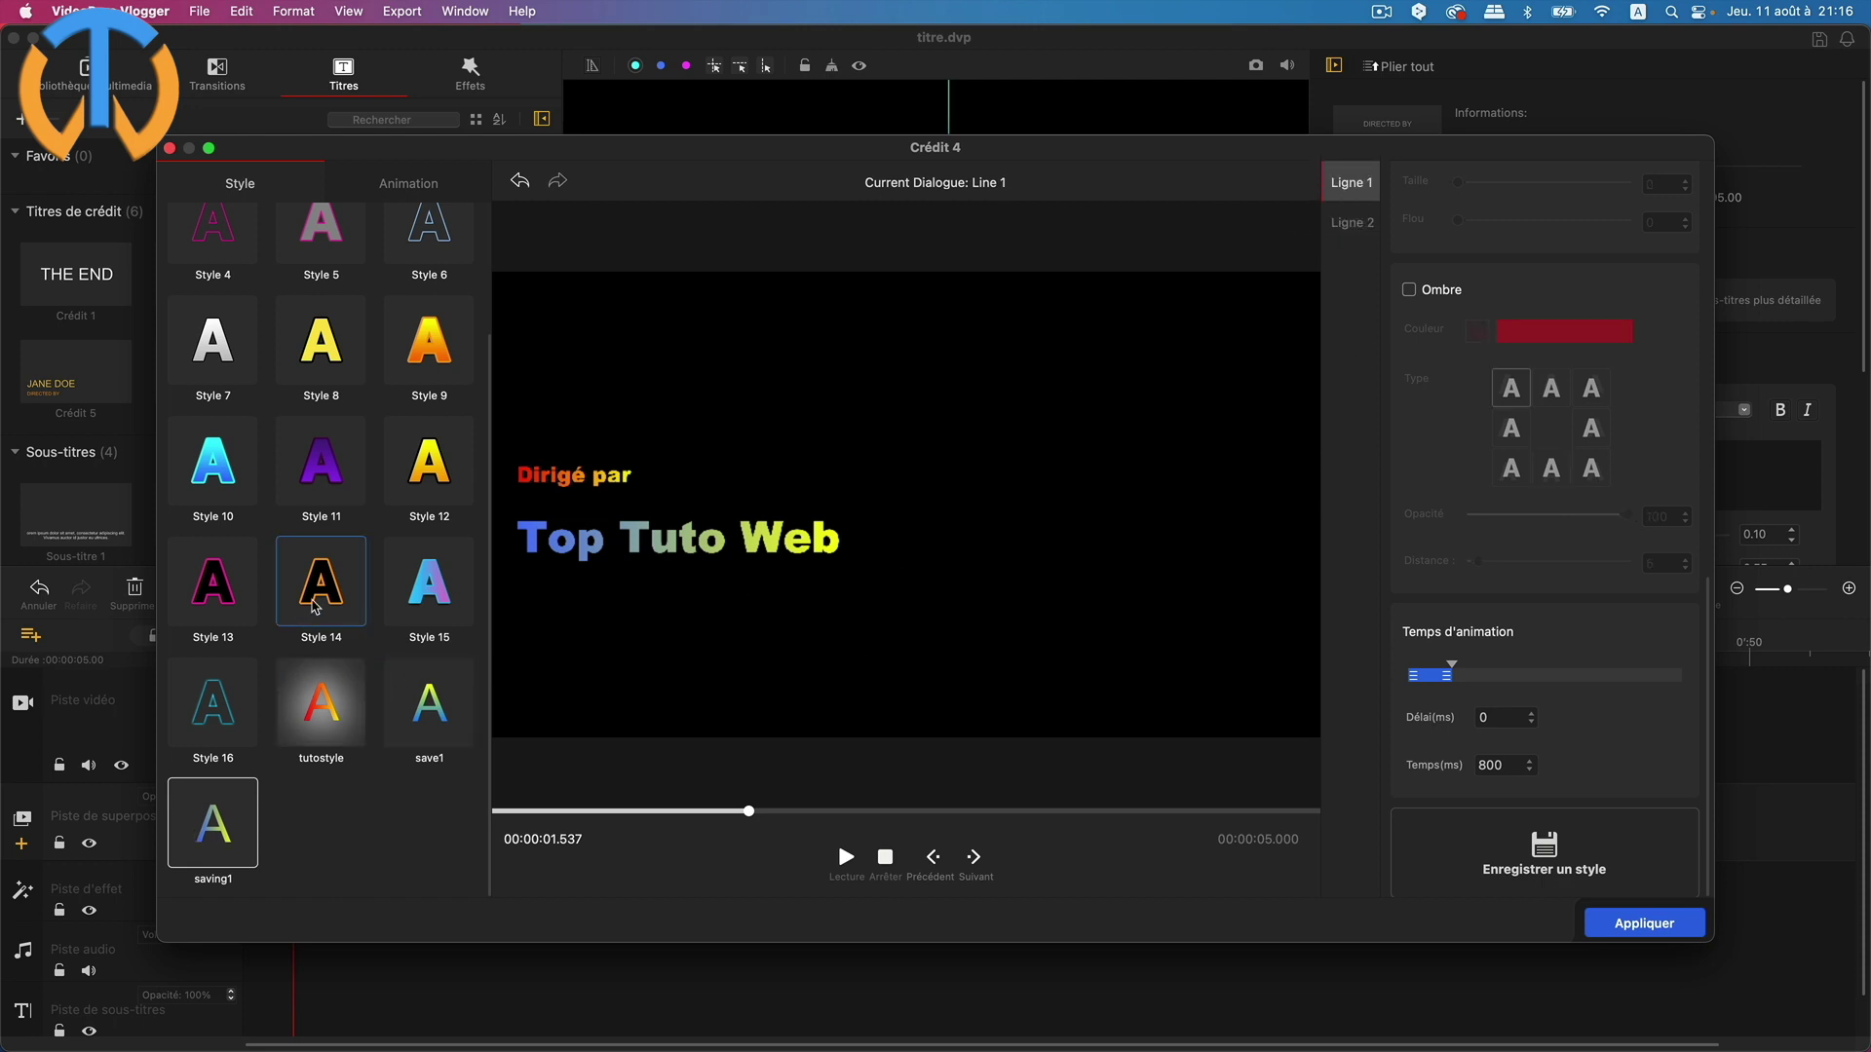
click(321, 600)
click(230, 709)
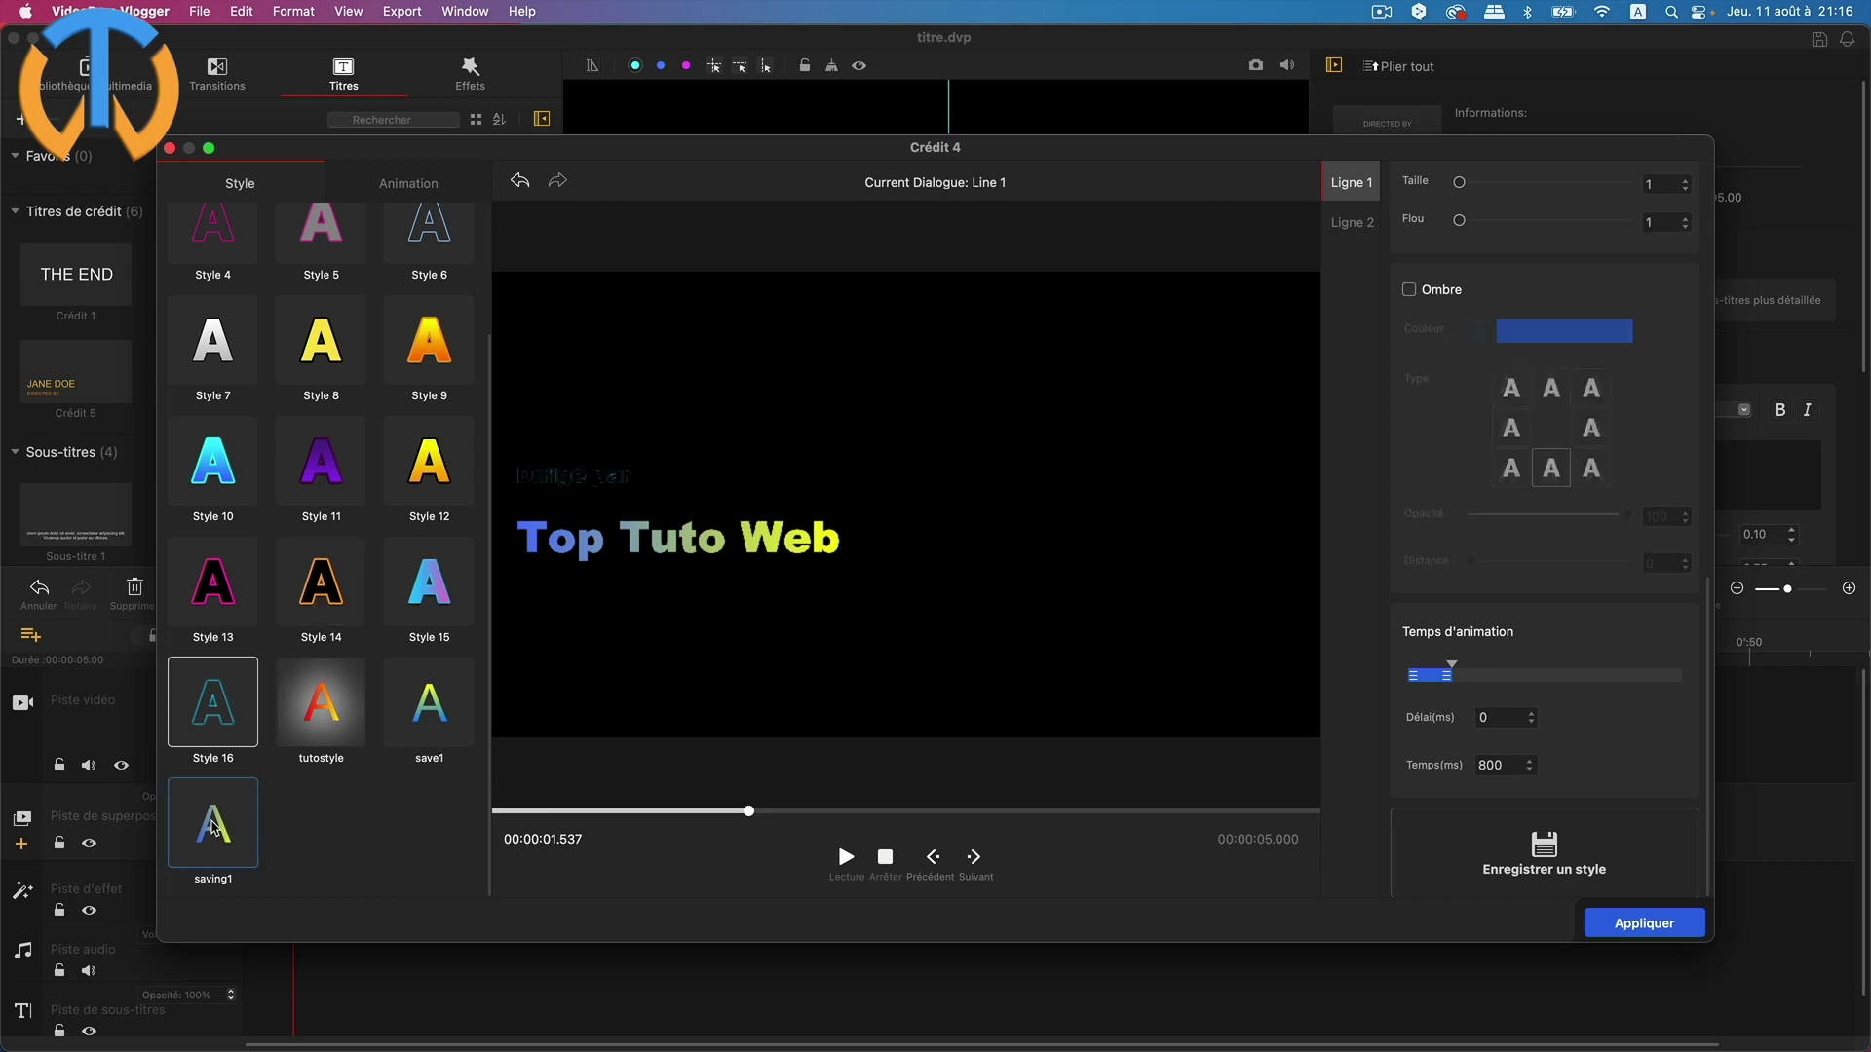
click(214, 826)
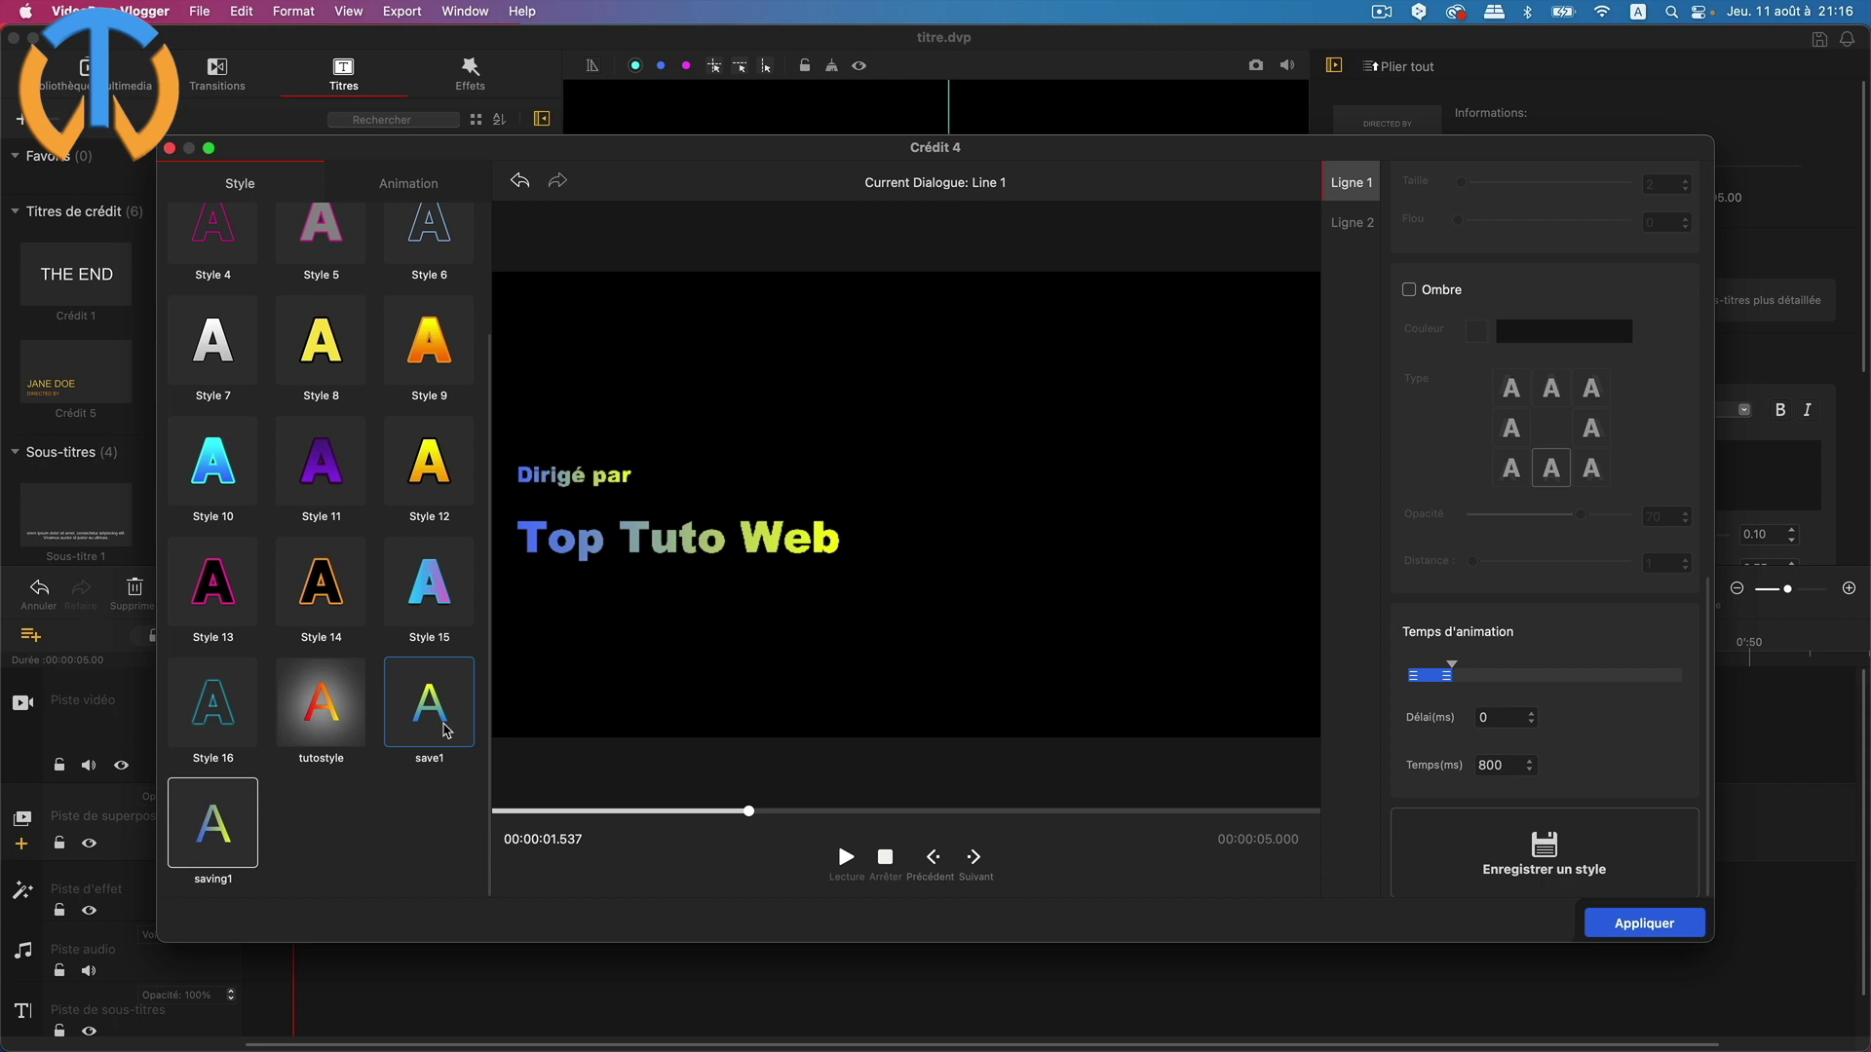
click(444, 726)
click(326, 721)
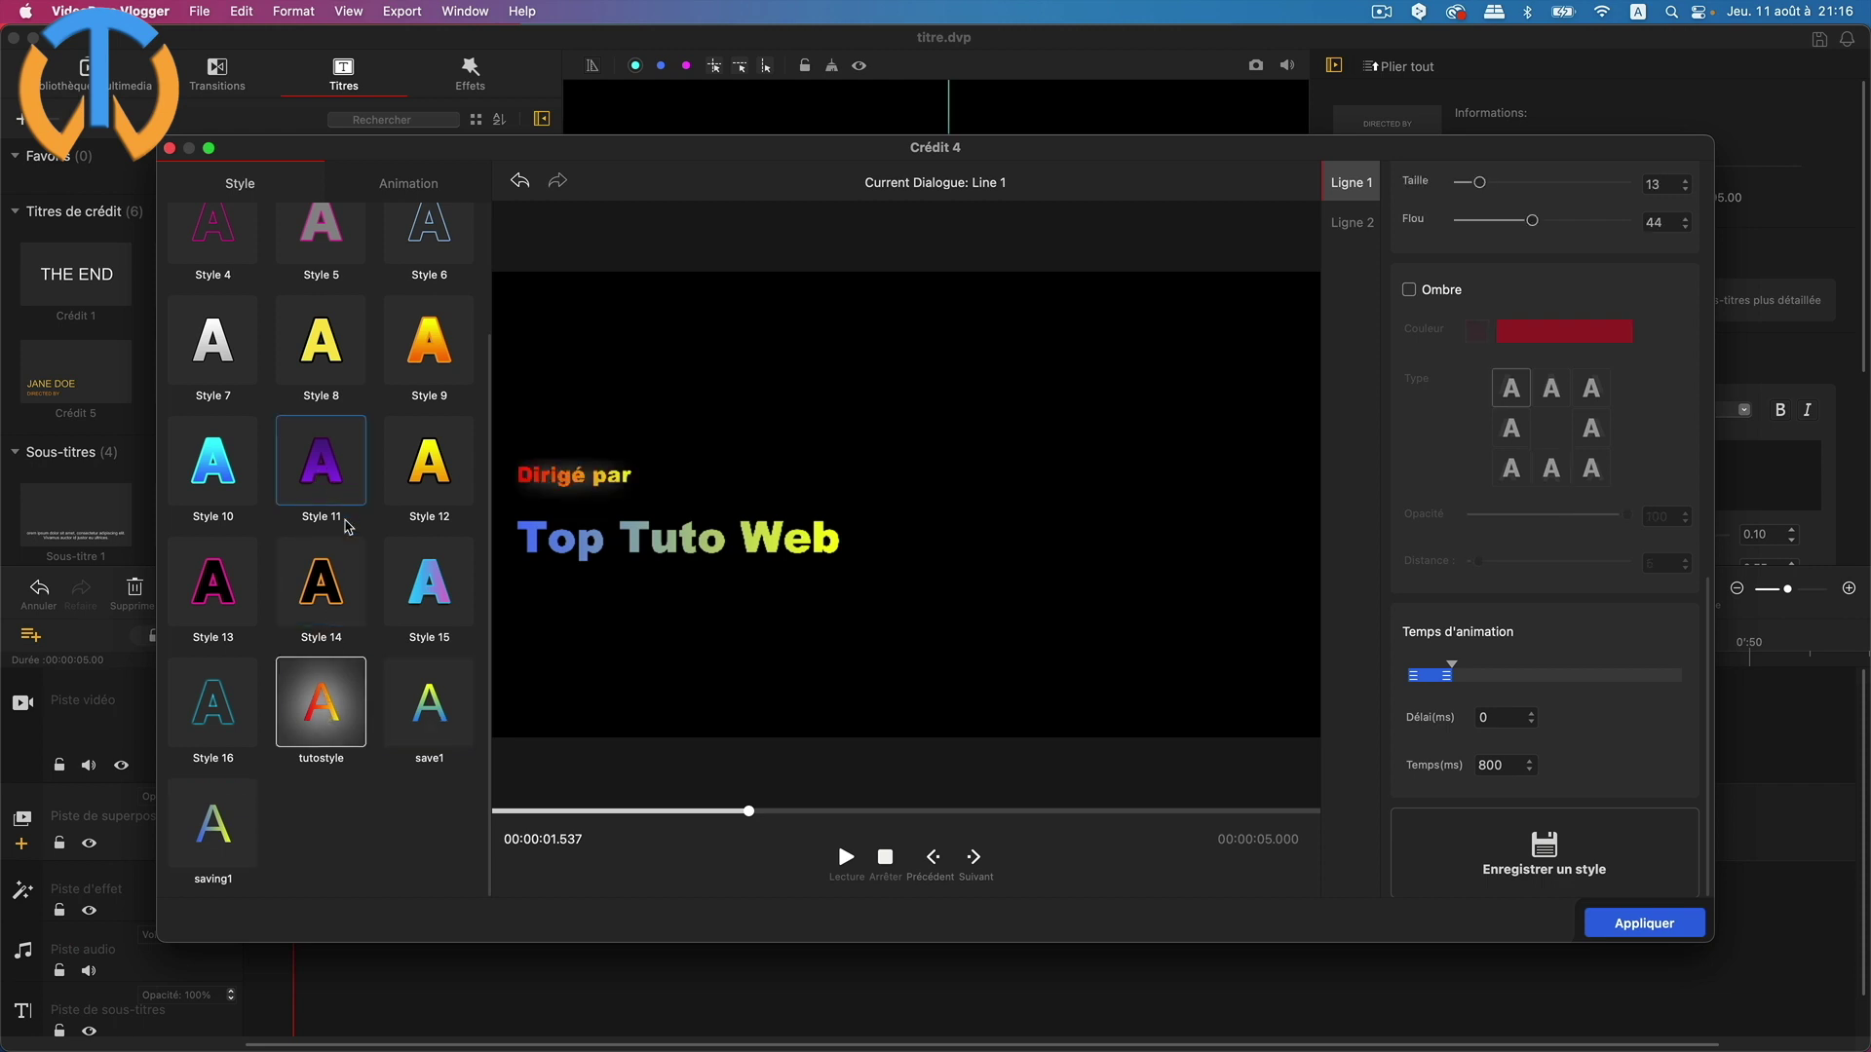
click(317, 596)
click(308, 712)
click(1664, 924)
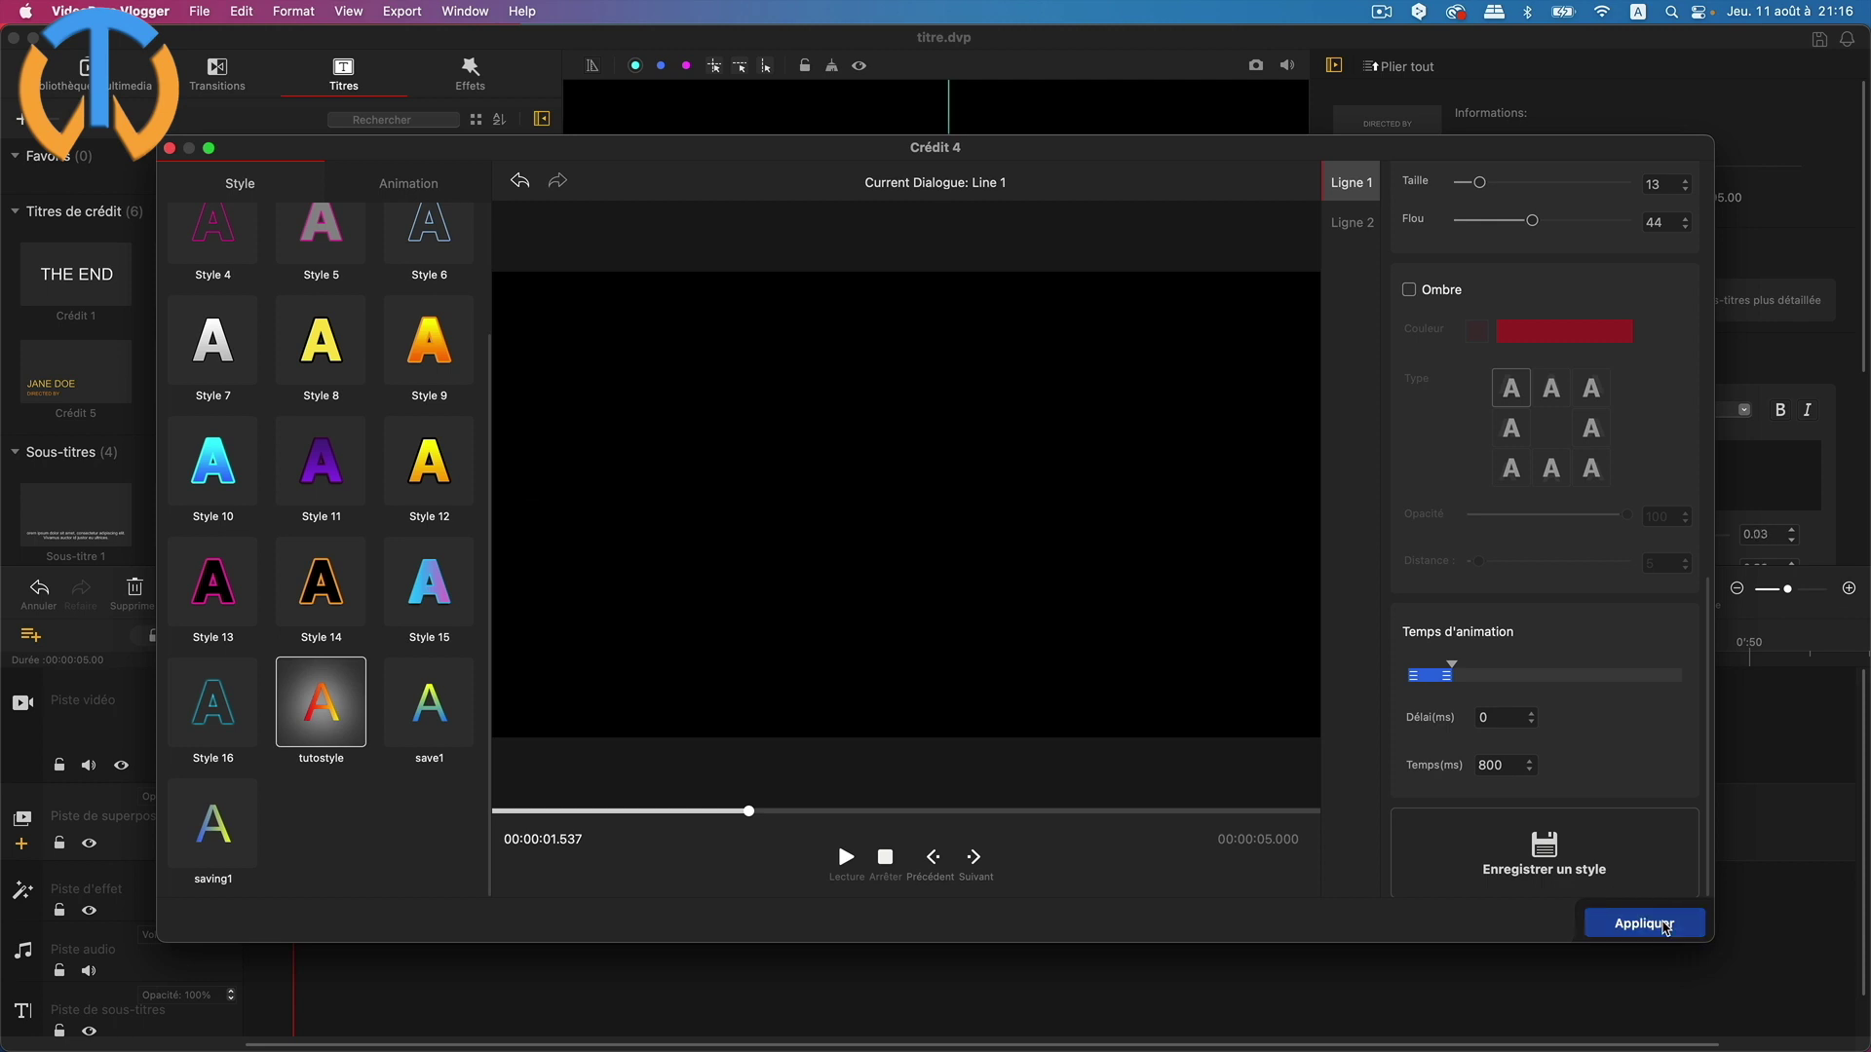
Return the playhead to the start of the timeline and move the Crédit 4 clip to start at 00:00:07.52
drag(289, 635, 231, 647)
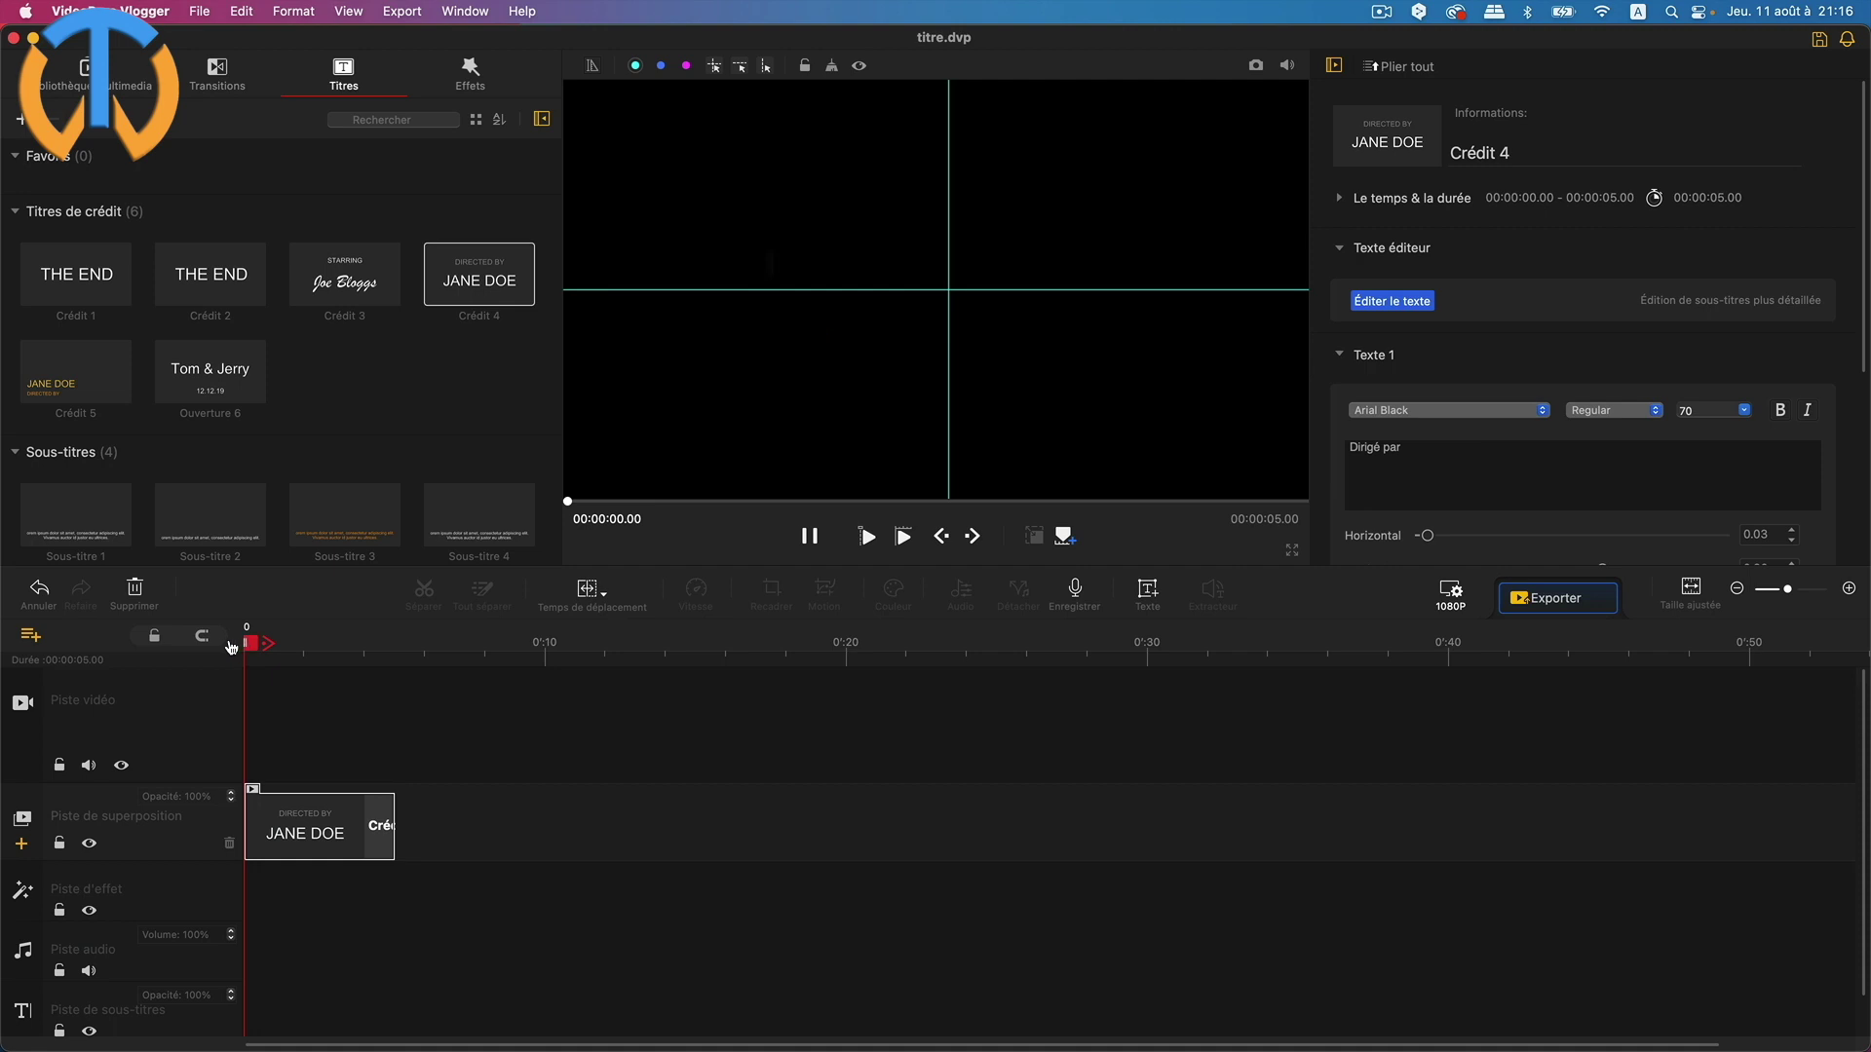
drag(314, 836, 541, 836)
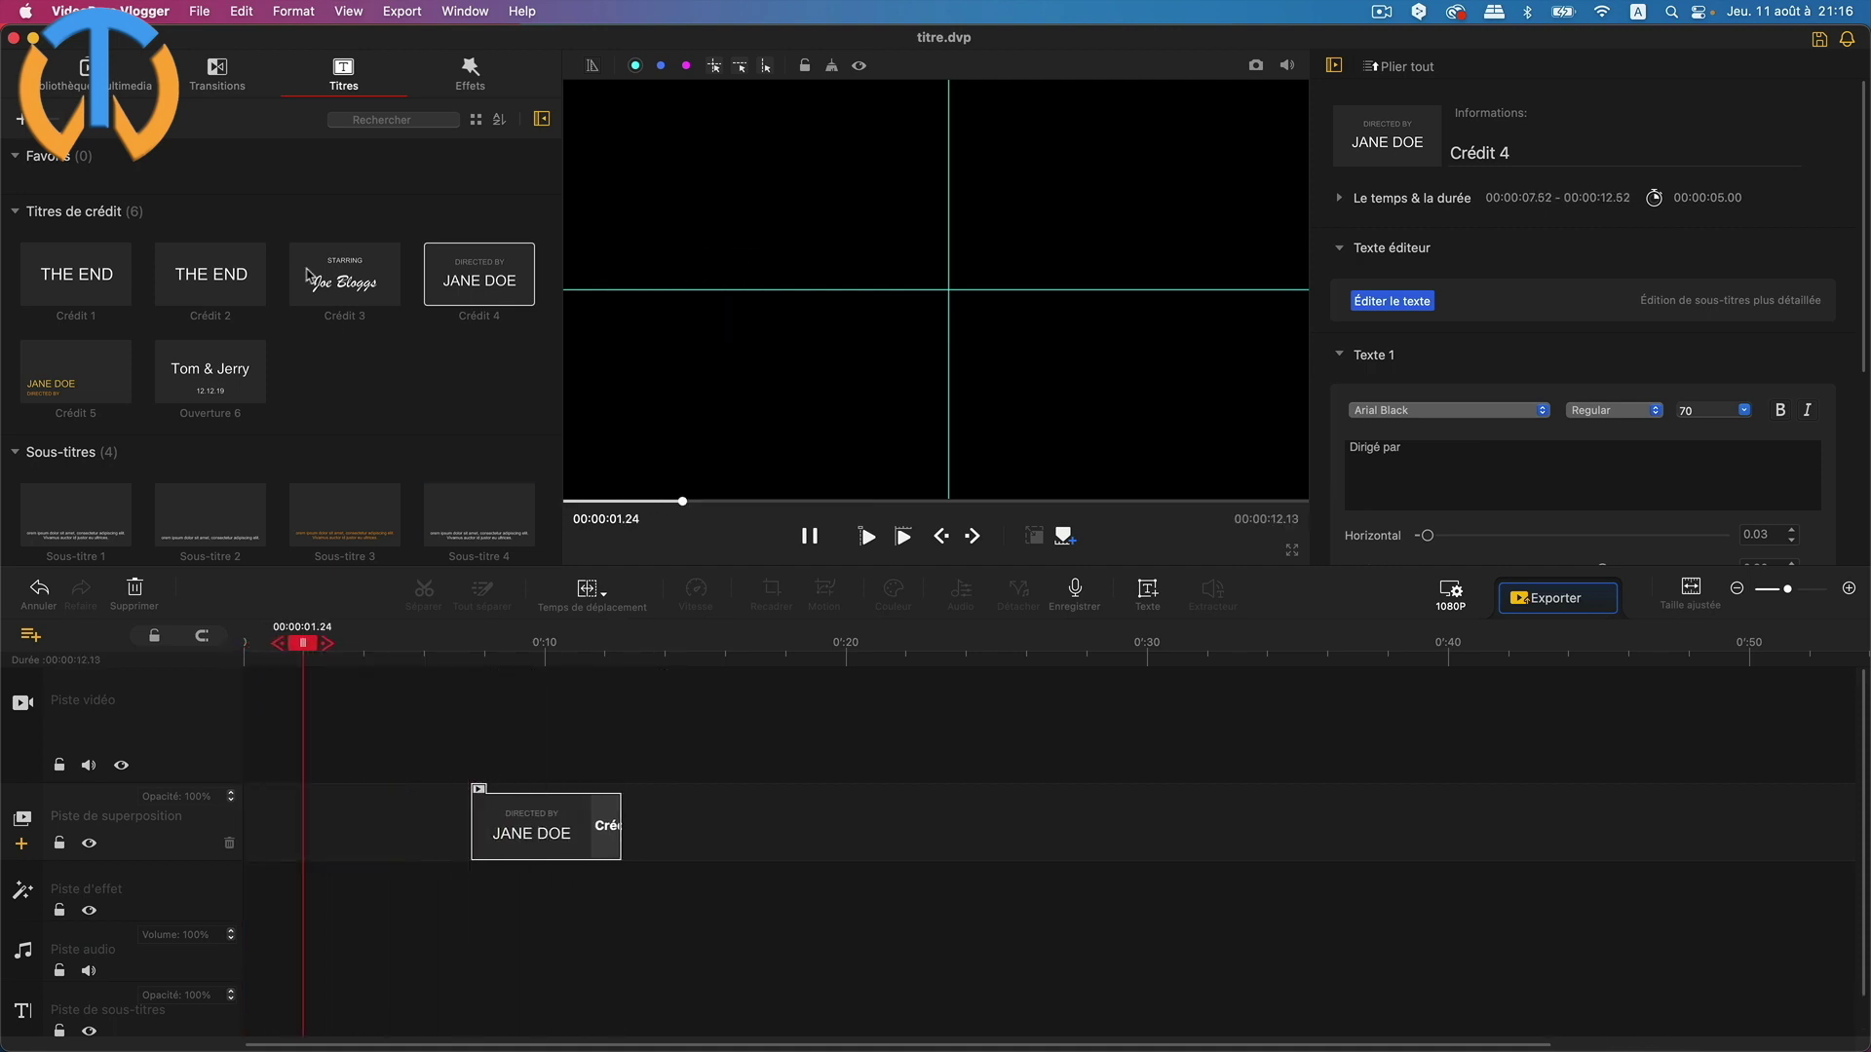
Import the video Le Coucher Du Soleil - 86879.mp4 from the rushes folder into the media library
click(85, 74)
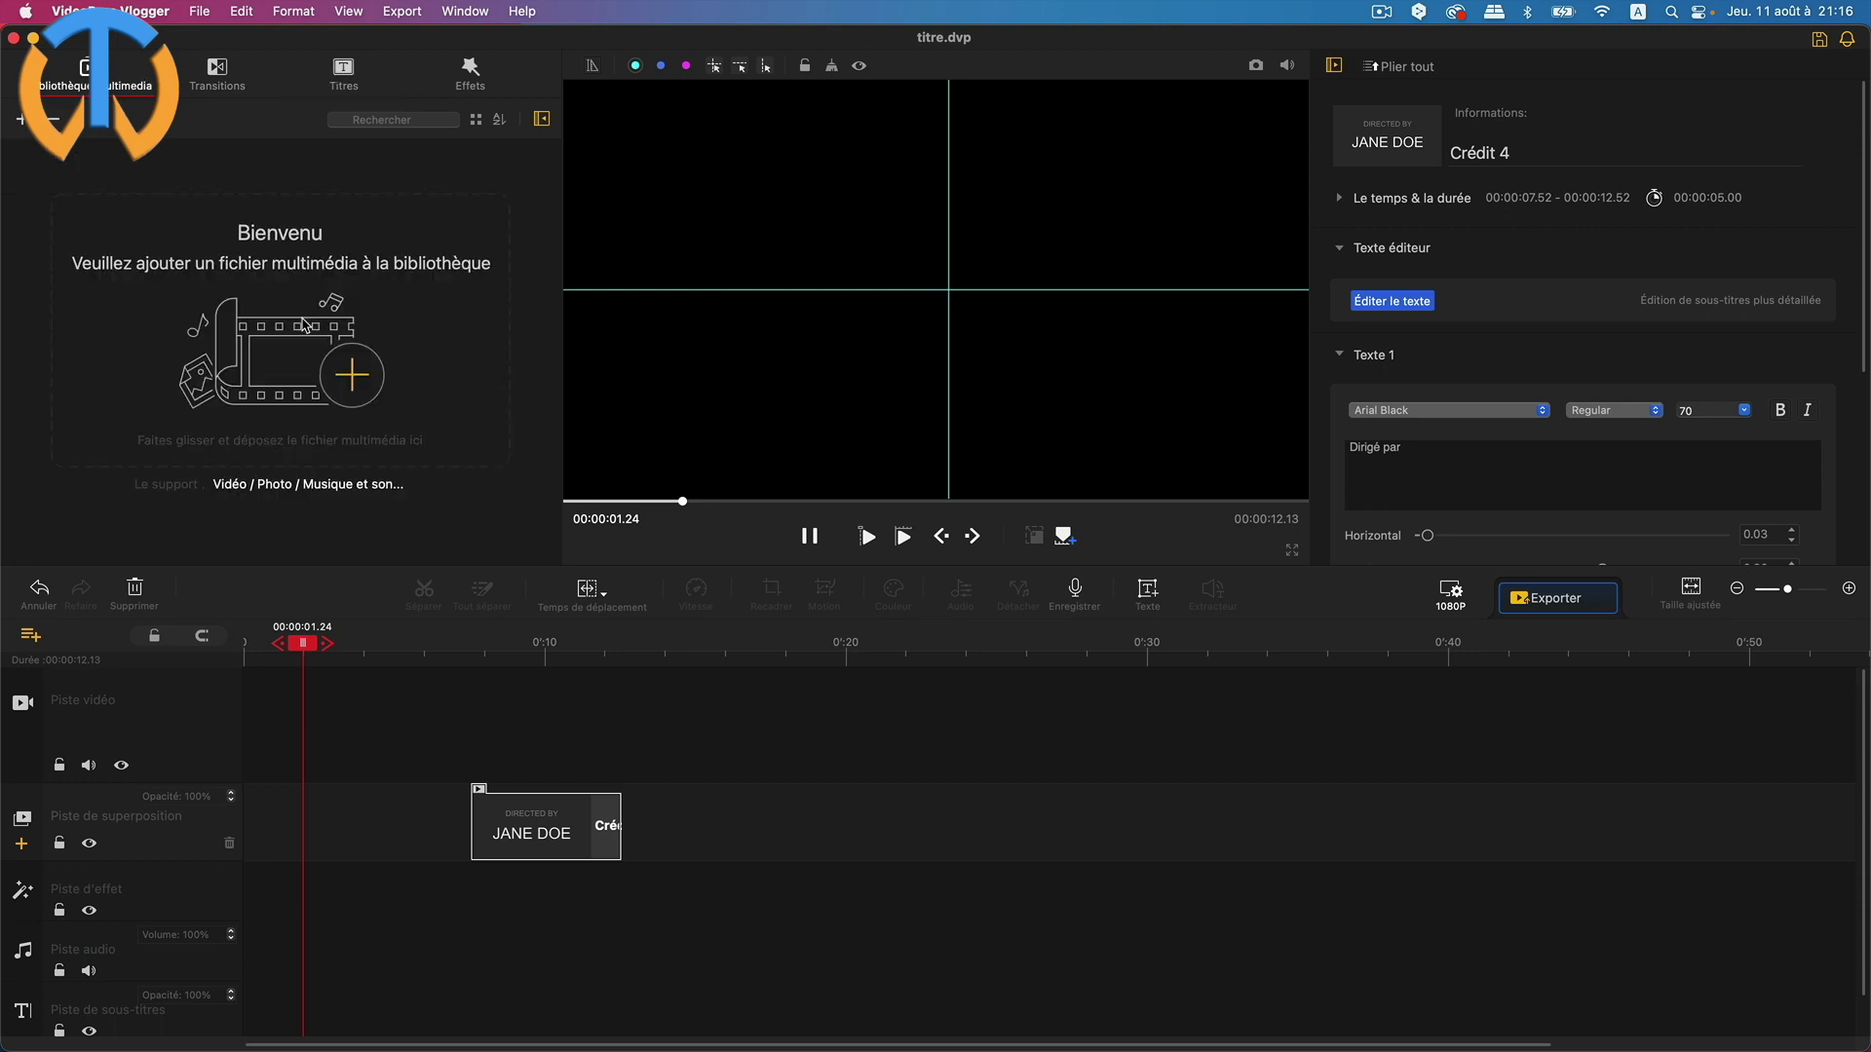
click(352, 375)
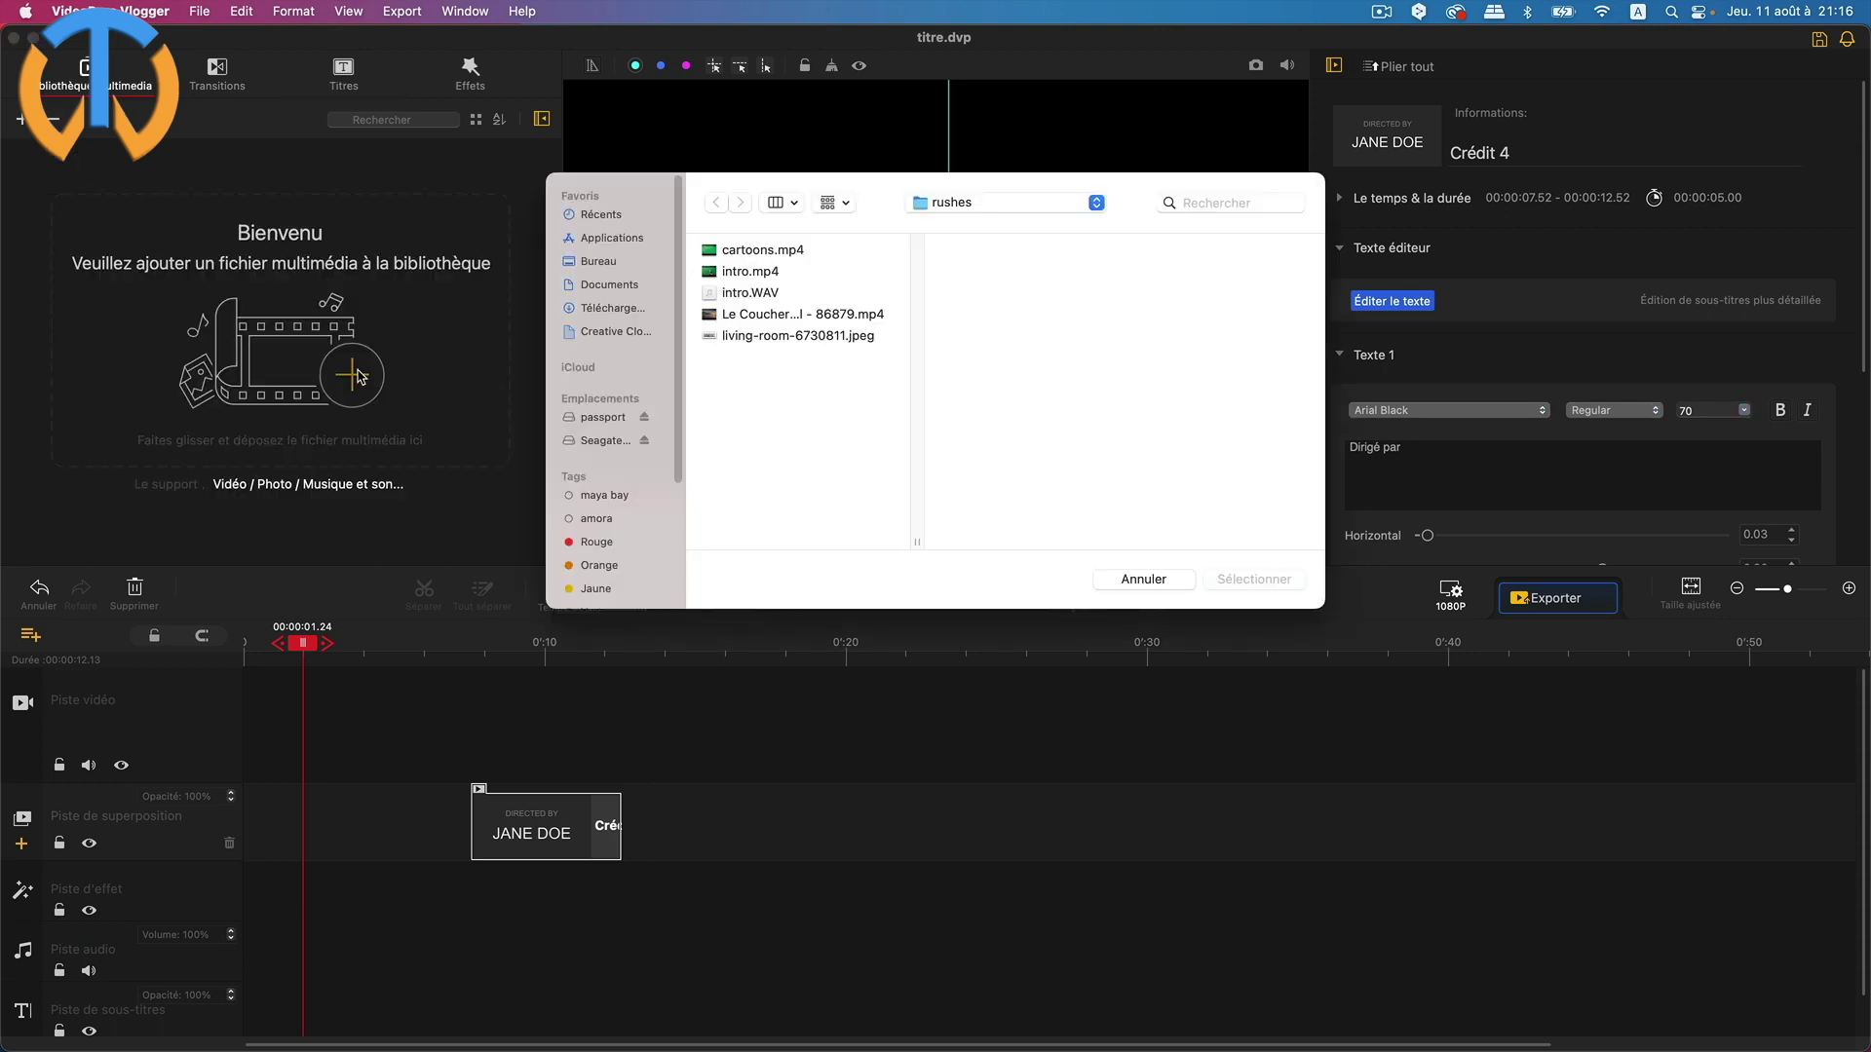
click(805, 314)
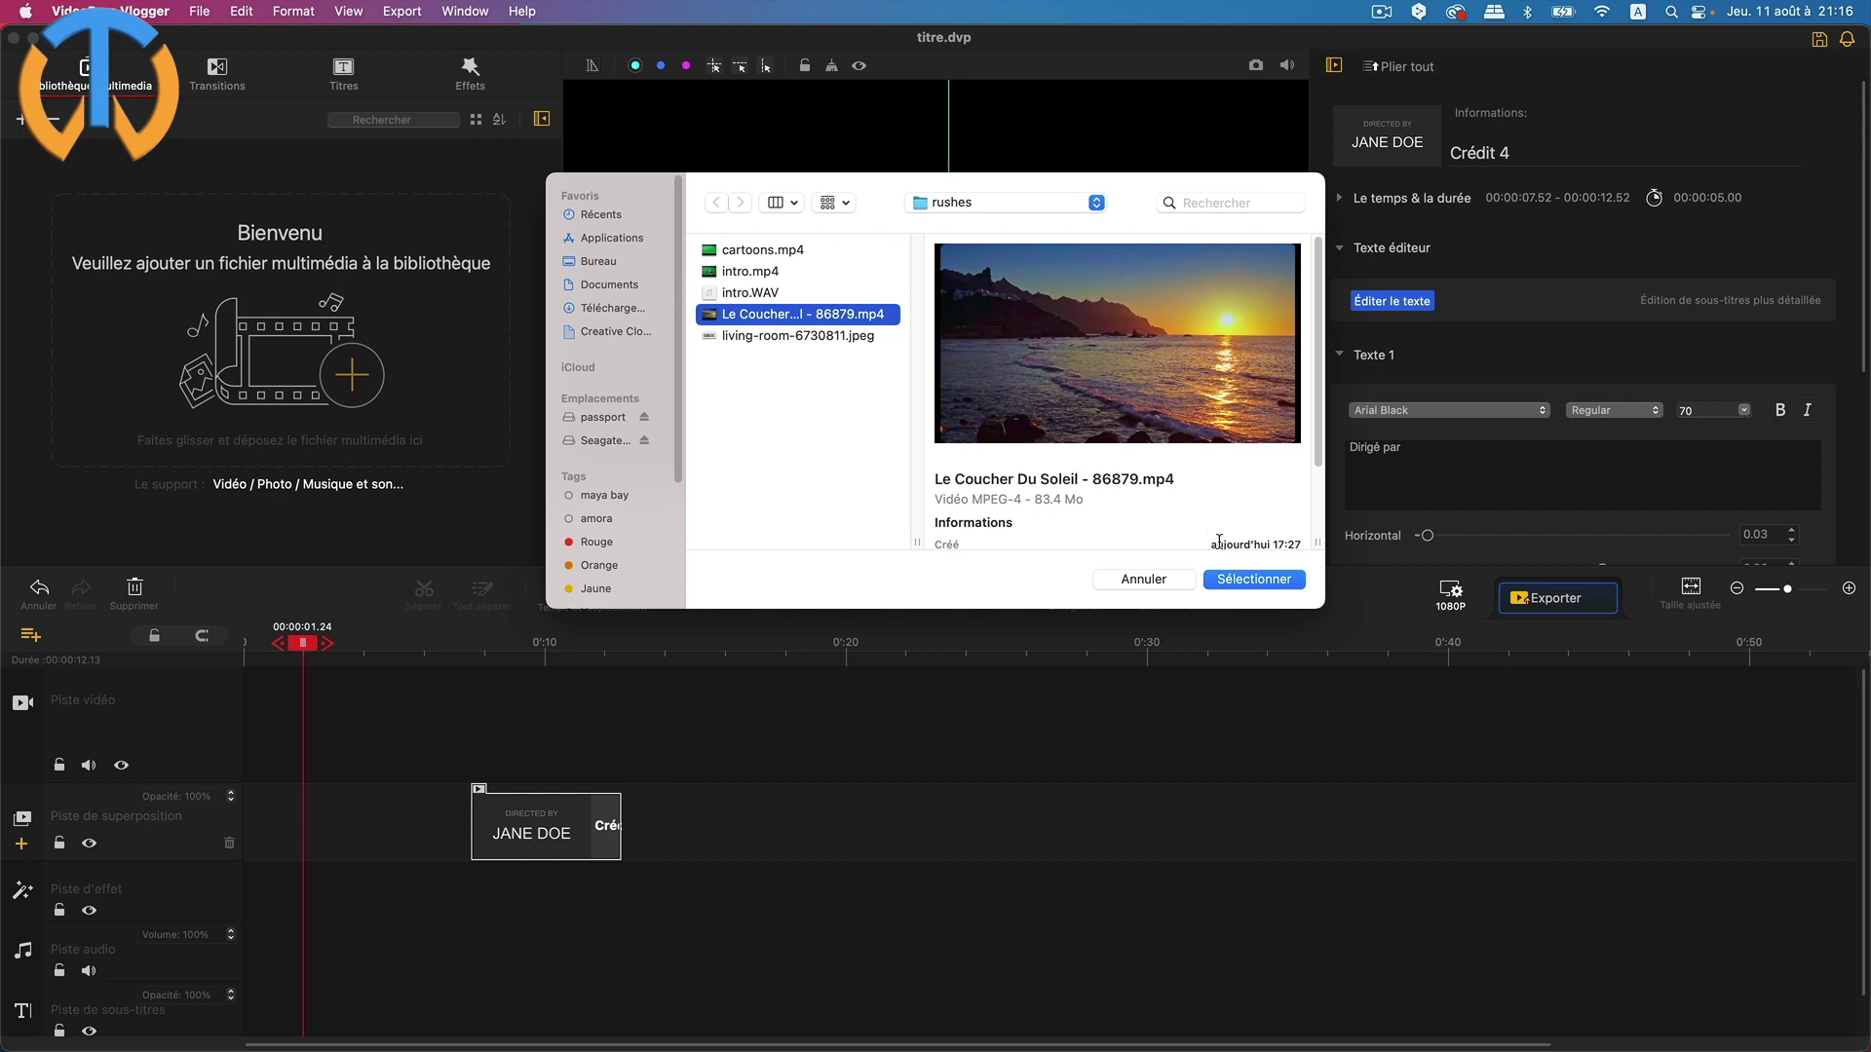
click(1233, 575)
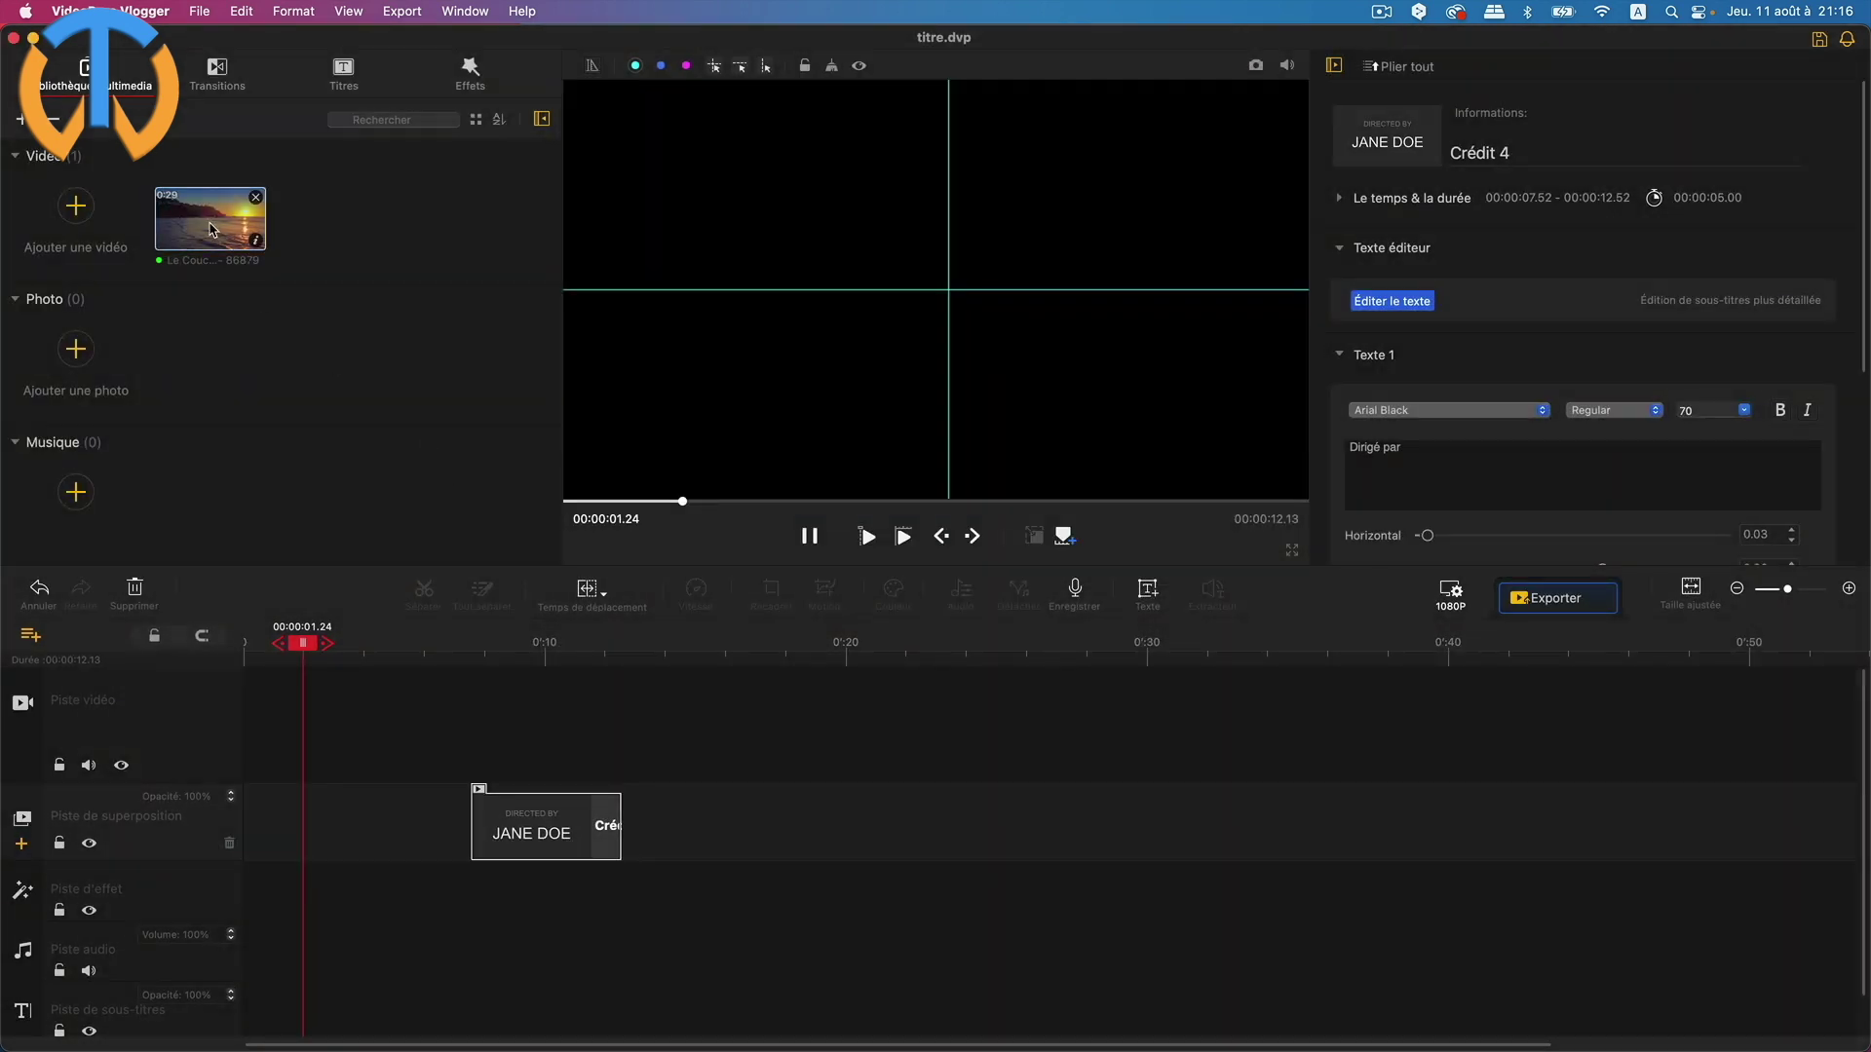
Place the Le Coucher Du Soleil clip at the start of the video track and play the timeline to preview it
drag(218, 234, 530, 717)
drag(485, 641, 429, 643)
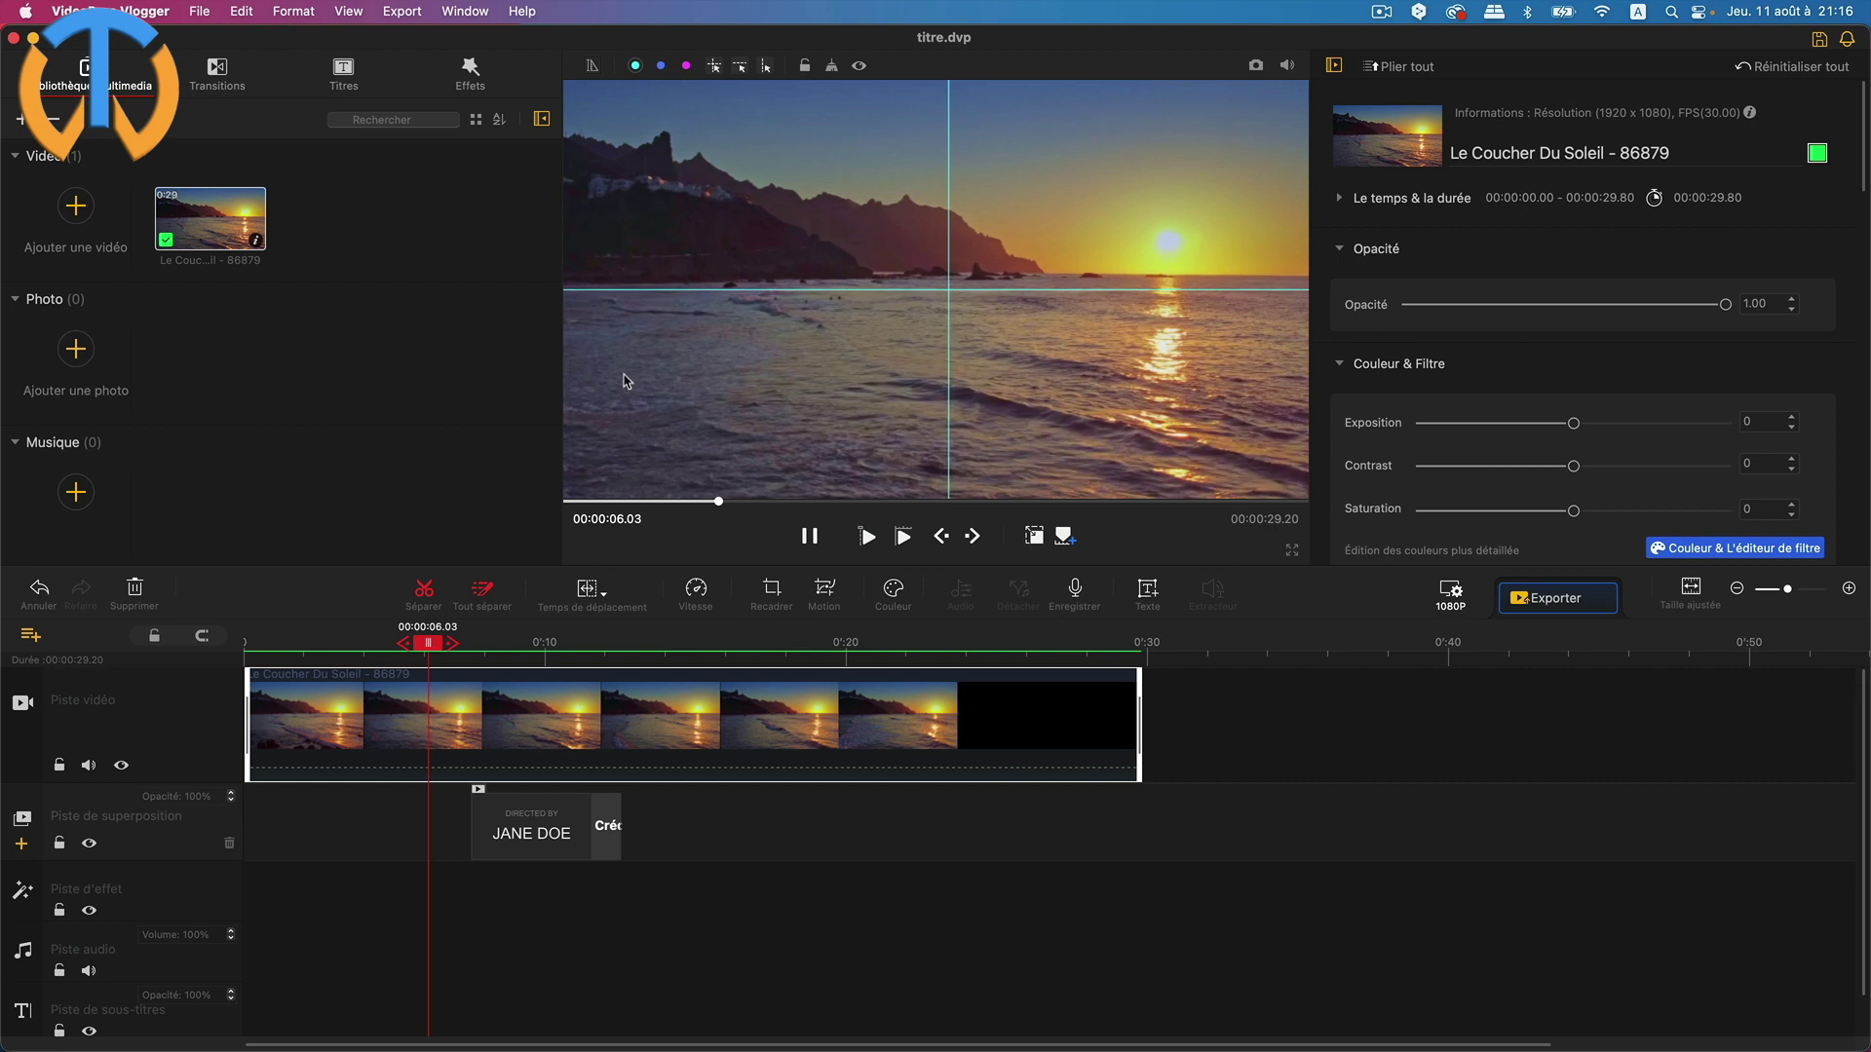
click(903, 537)
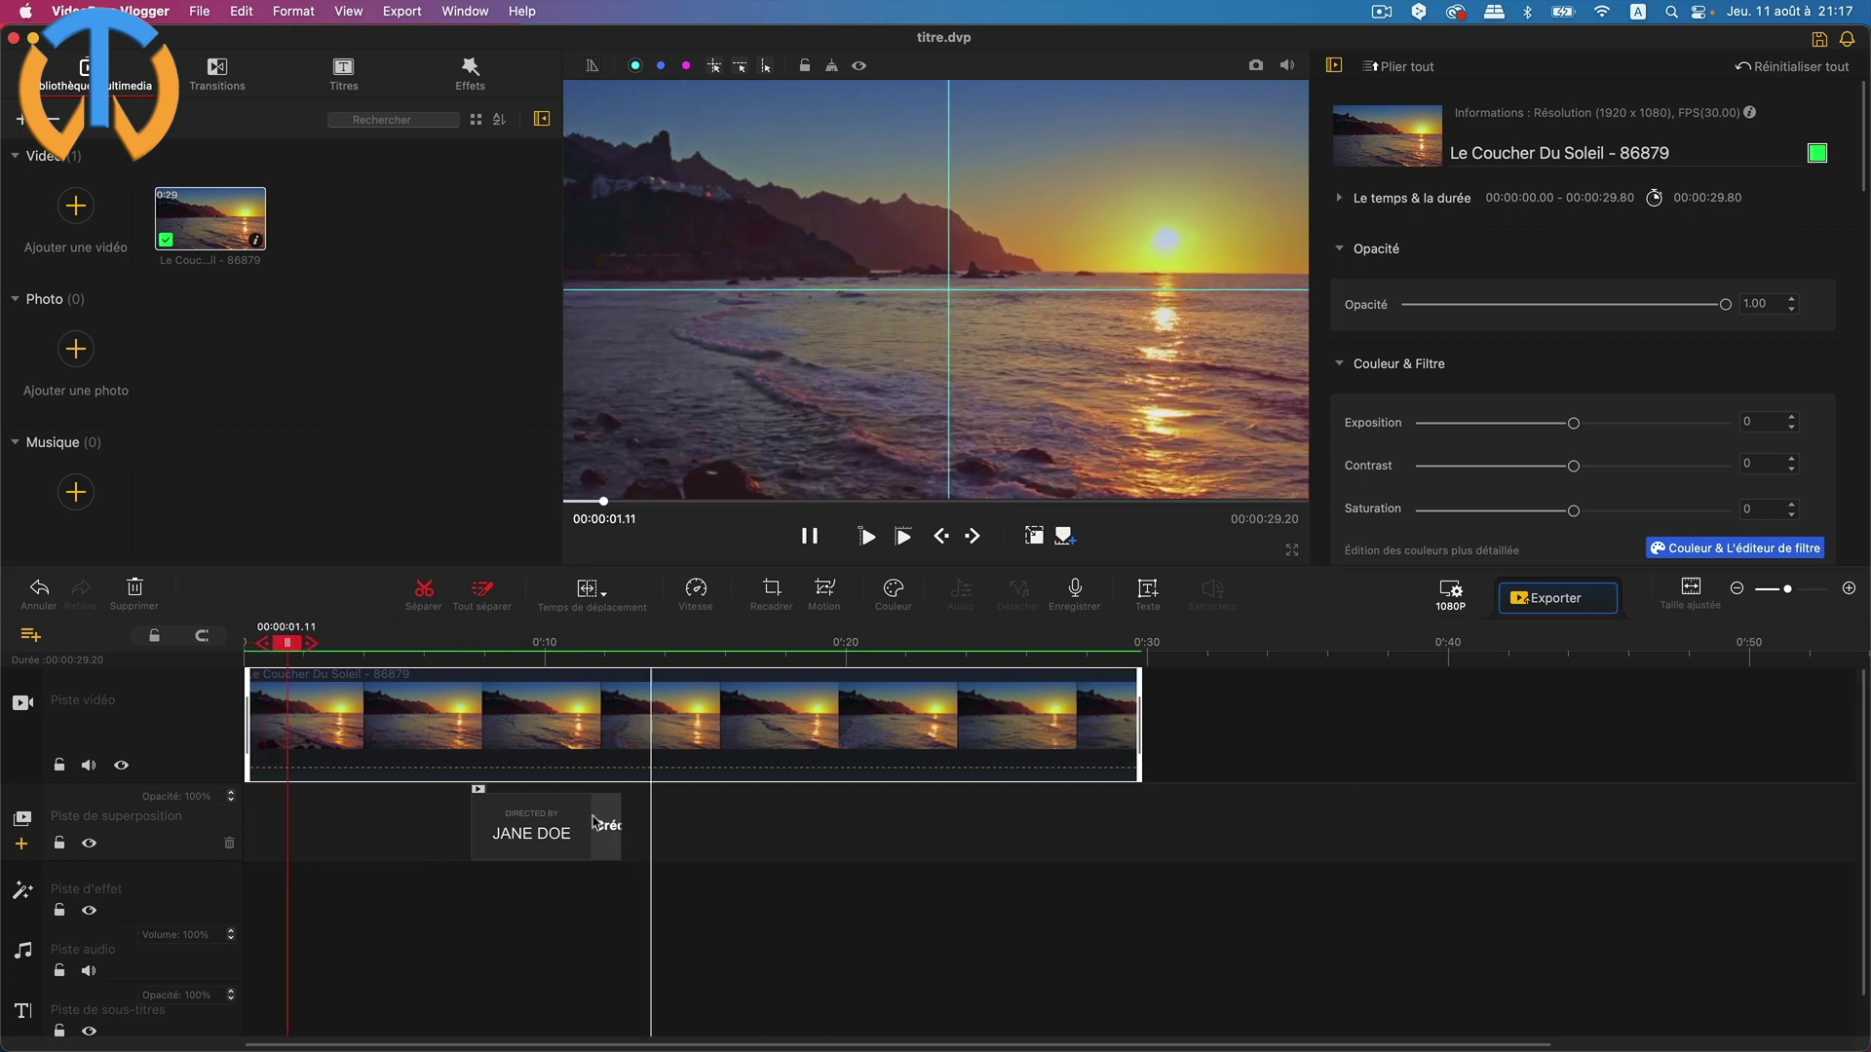
Move the Crédit 4 title clip to start at 00:00:00.80 and play the title over the sunset video
drag(517, 833, 341, 834)
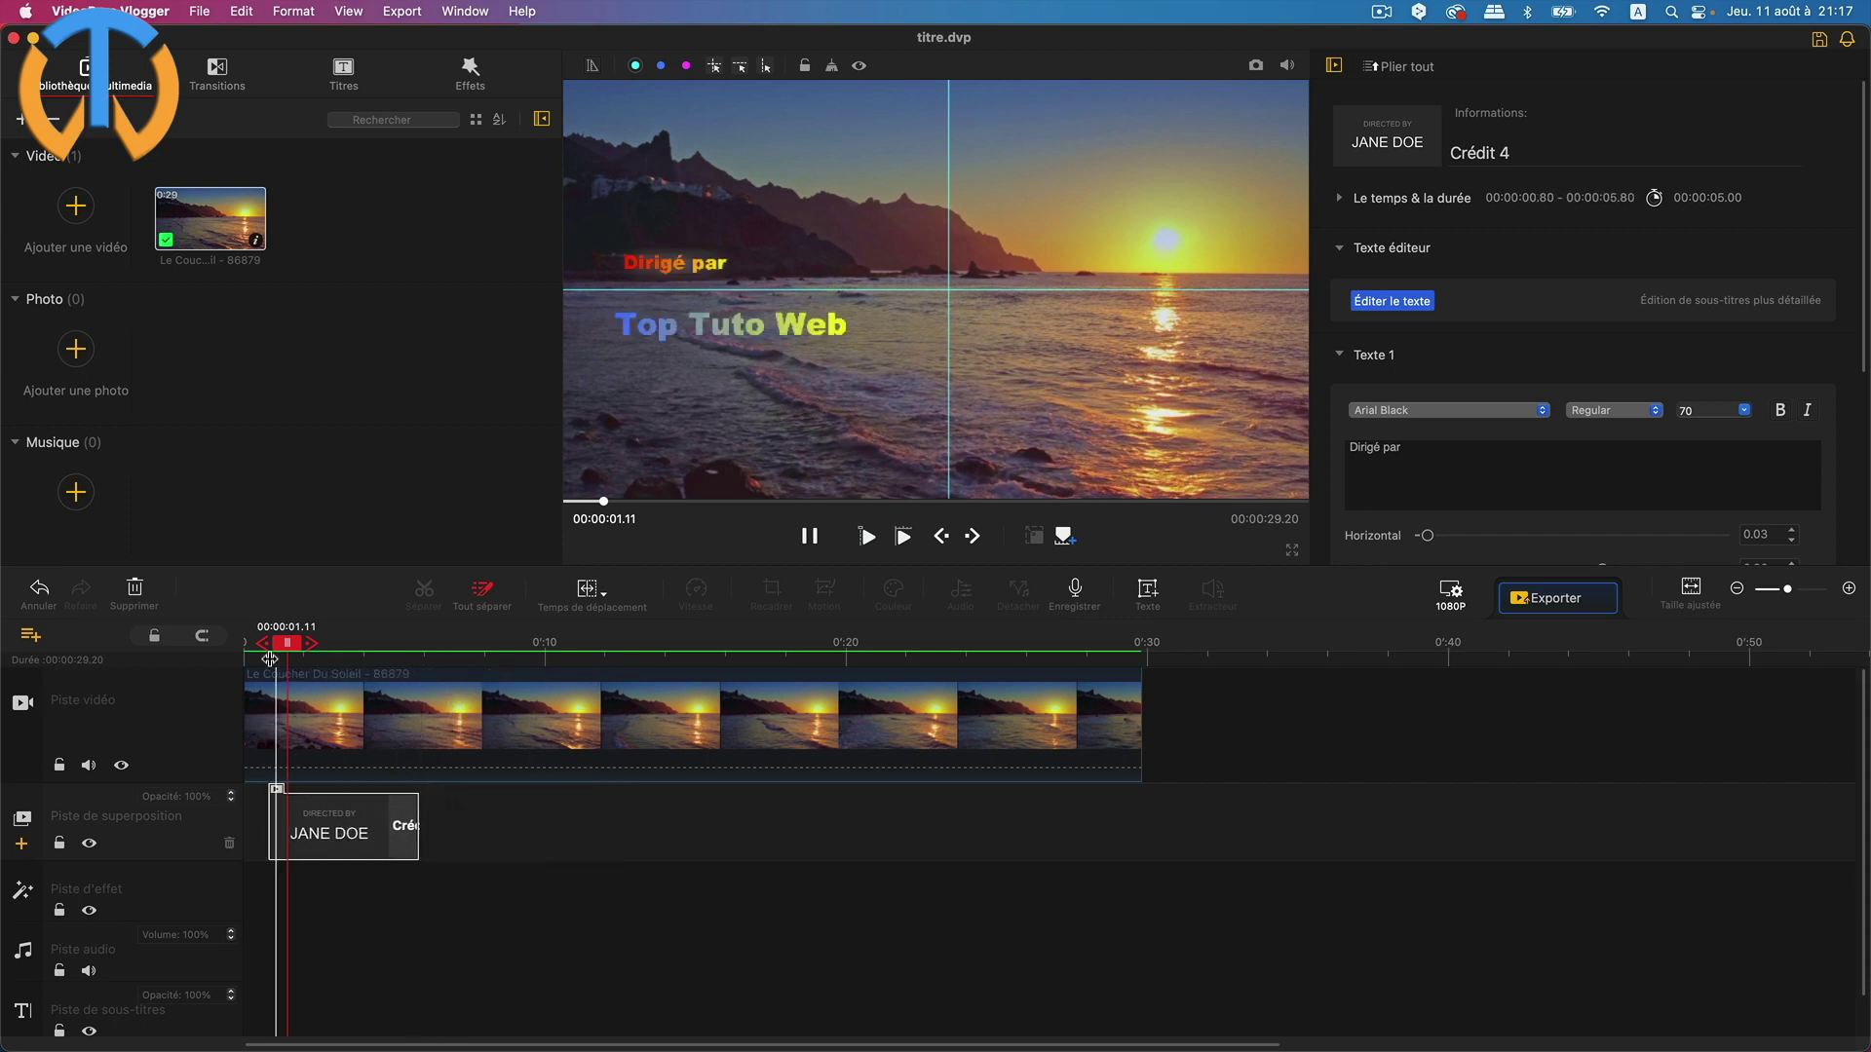
click(865, 536)
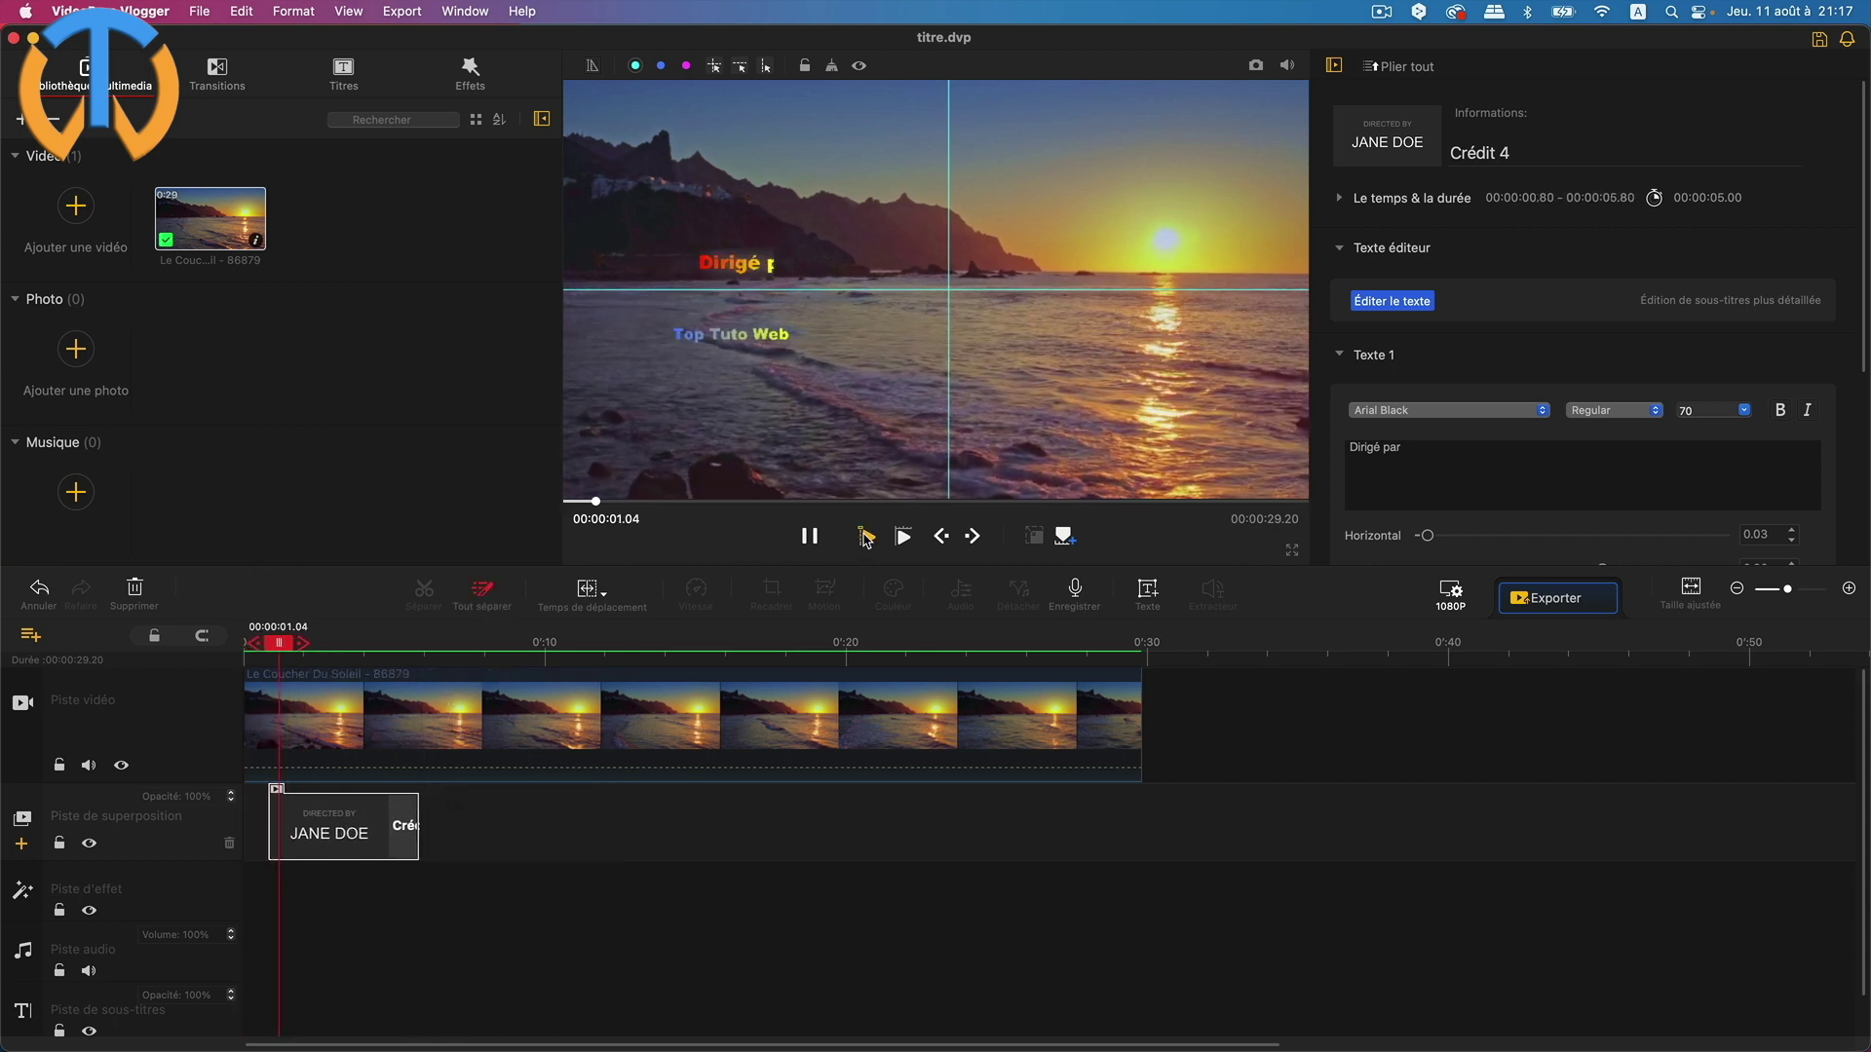